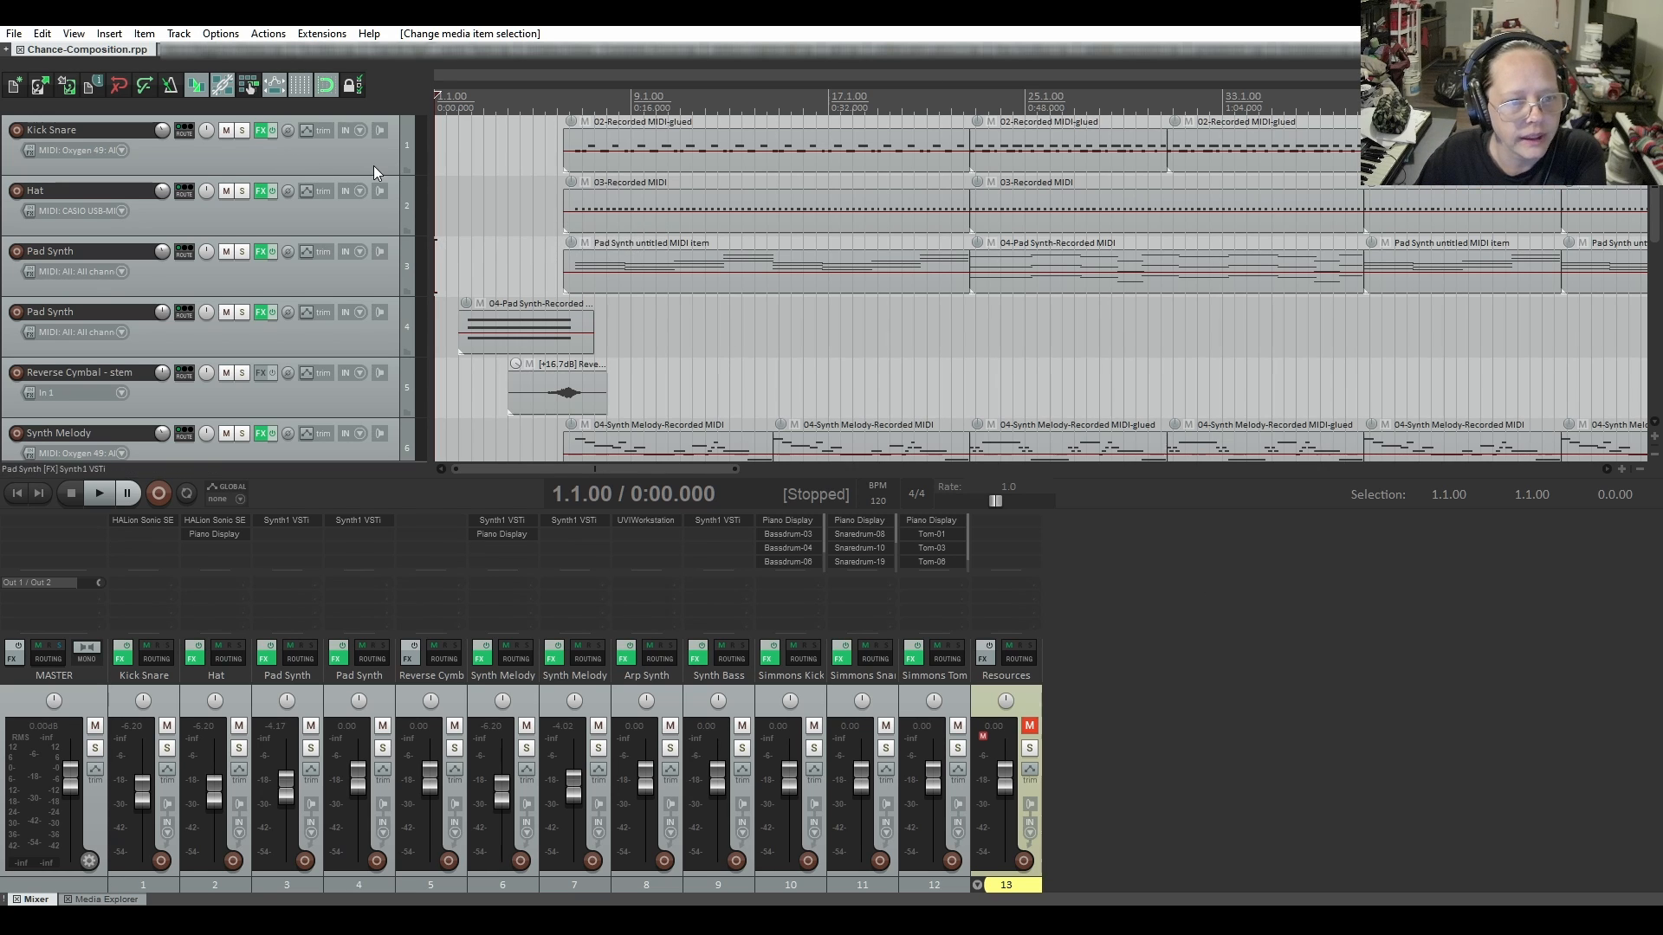
# Explode all MIDI items on the Kick Snare track by note row (pitch) into separate tracks
pyautogui.scroll(-3, 312, 169)
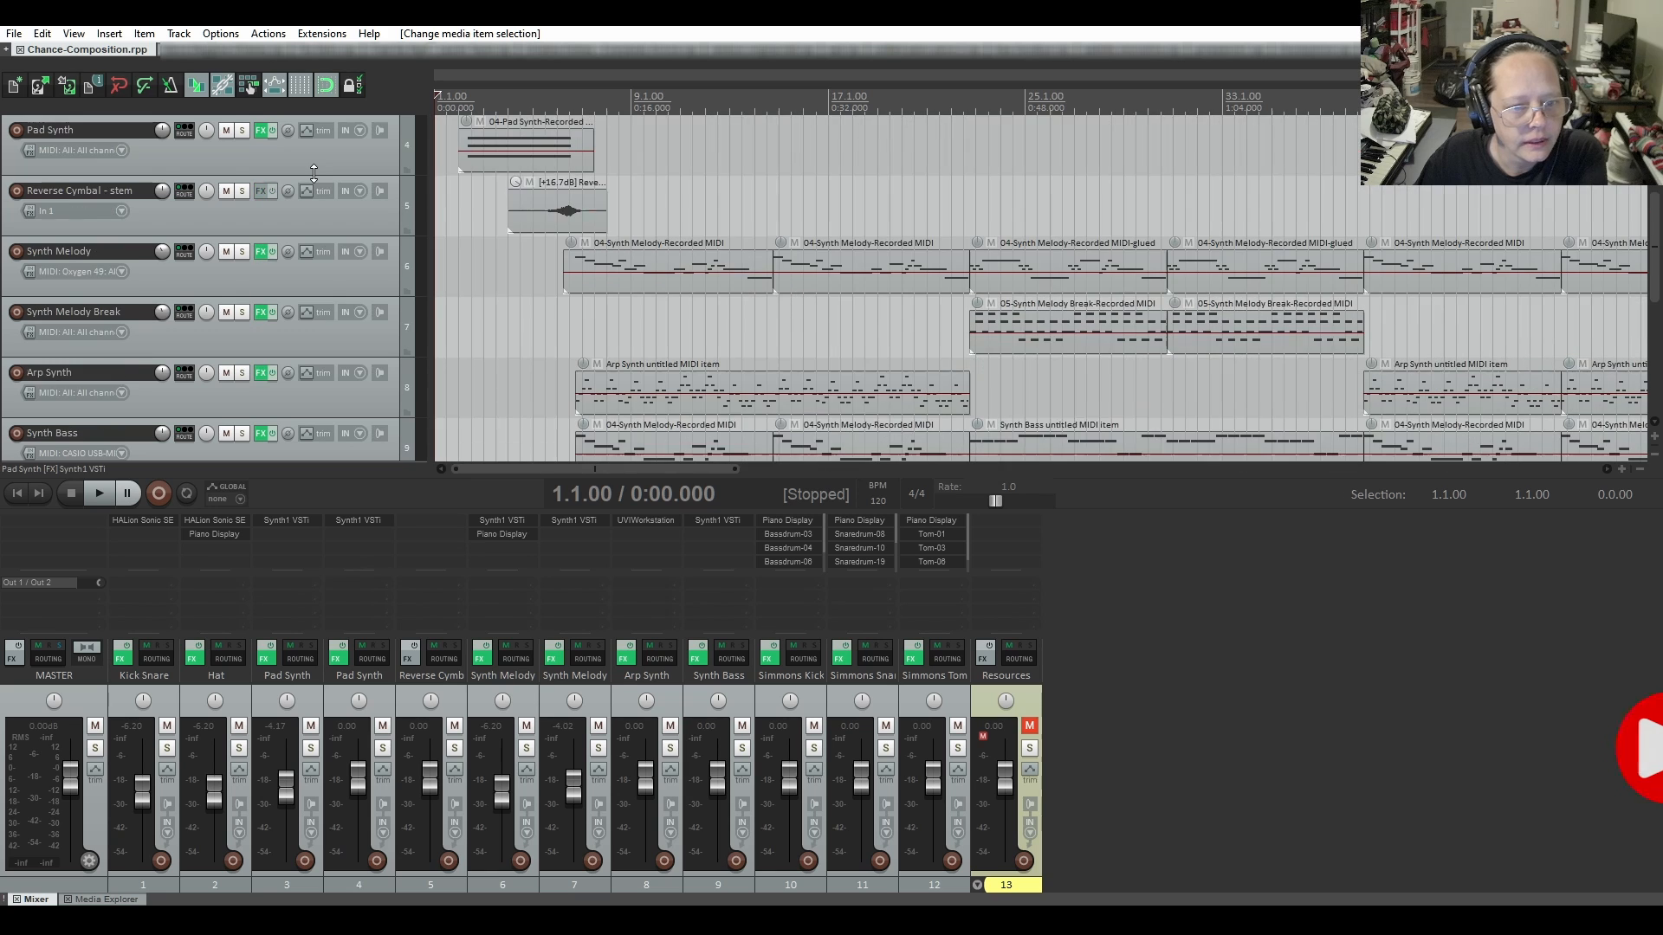
pyautogui.scroll(-5, 313, 171)
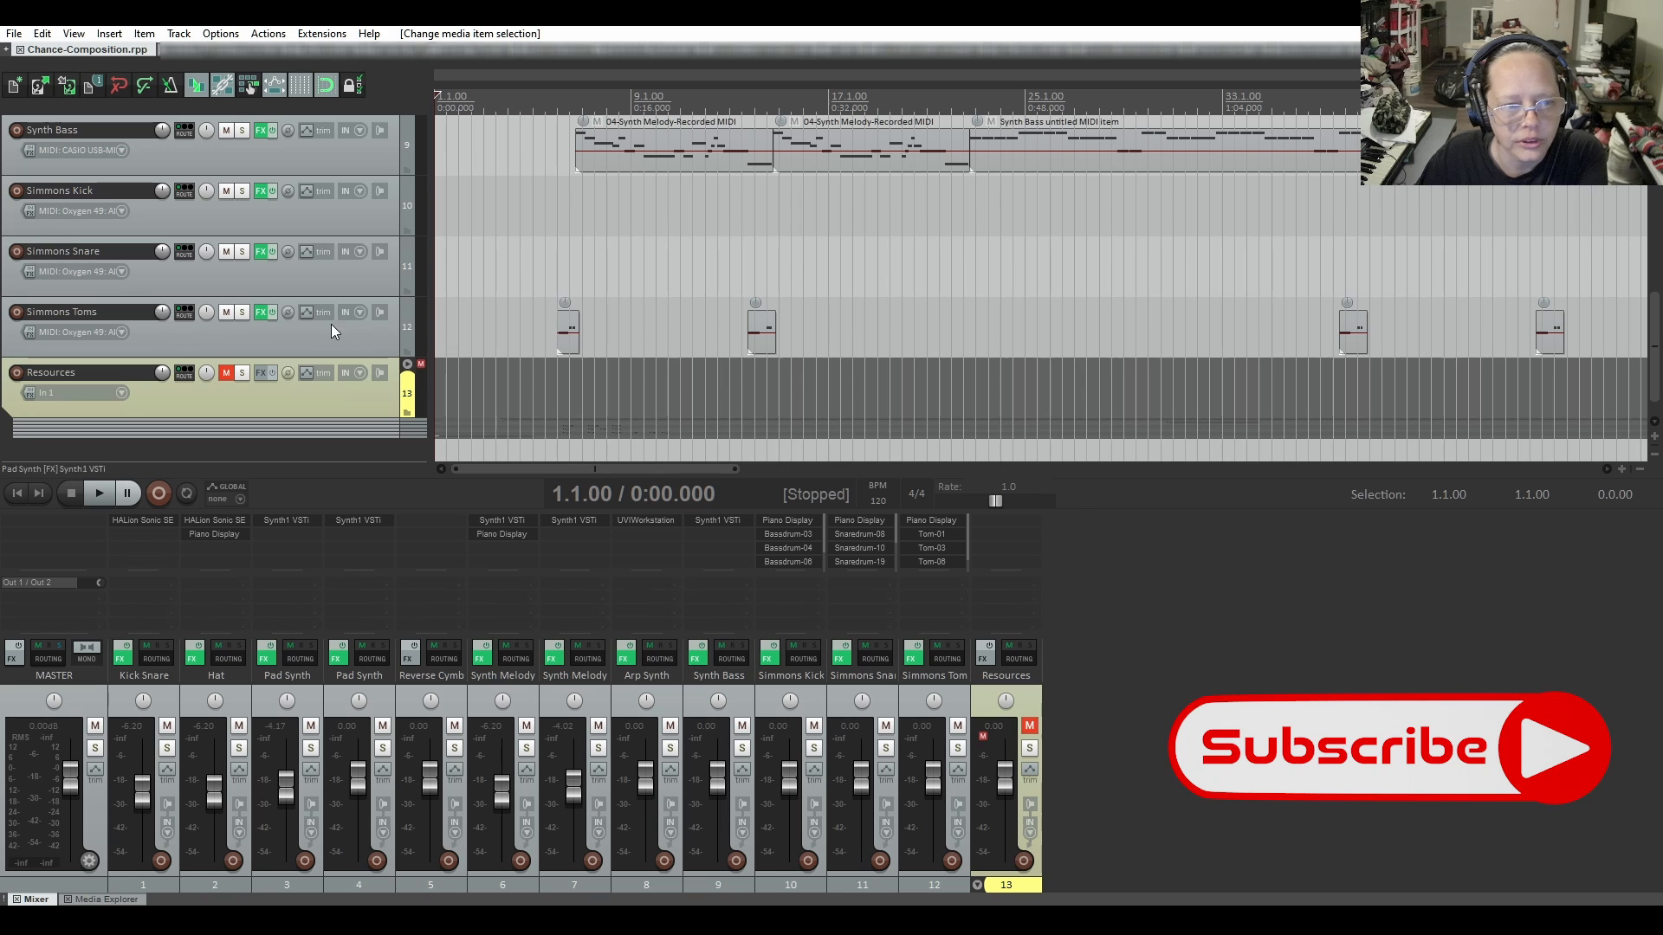
pyautogui.scroll(6, 330, 316)
pyautogui.scroll(2, 330, 313)
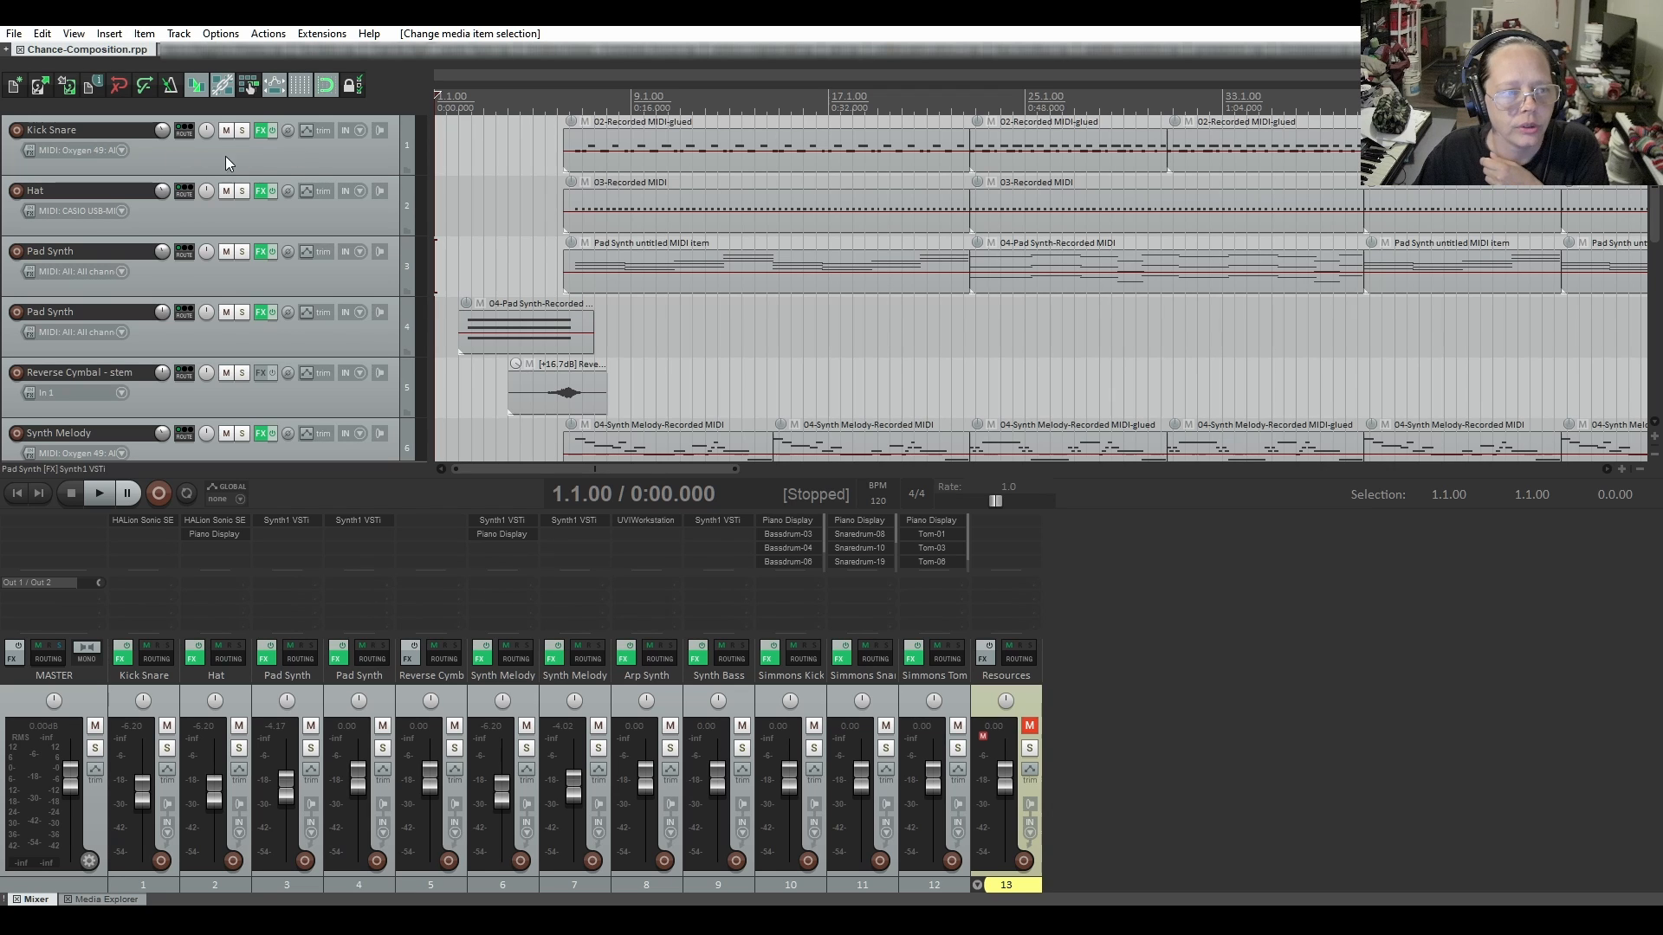
pyautogui.doubleClick(251, 159)
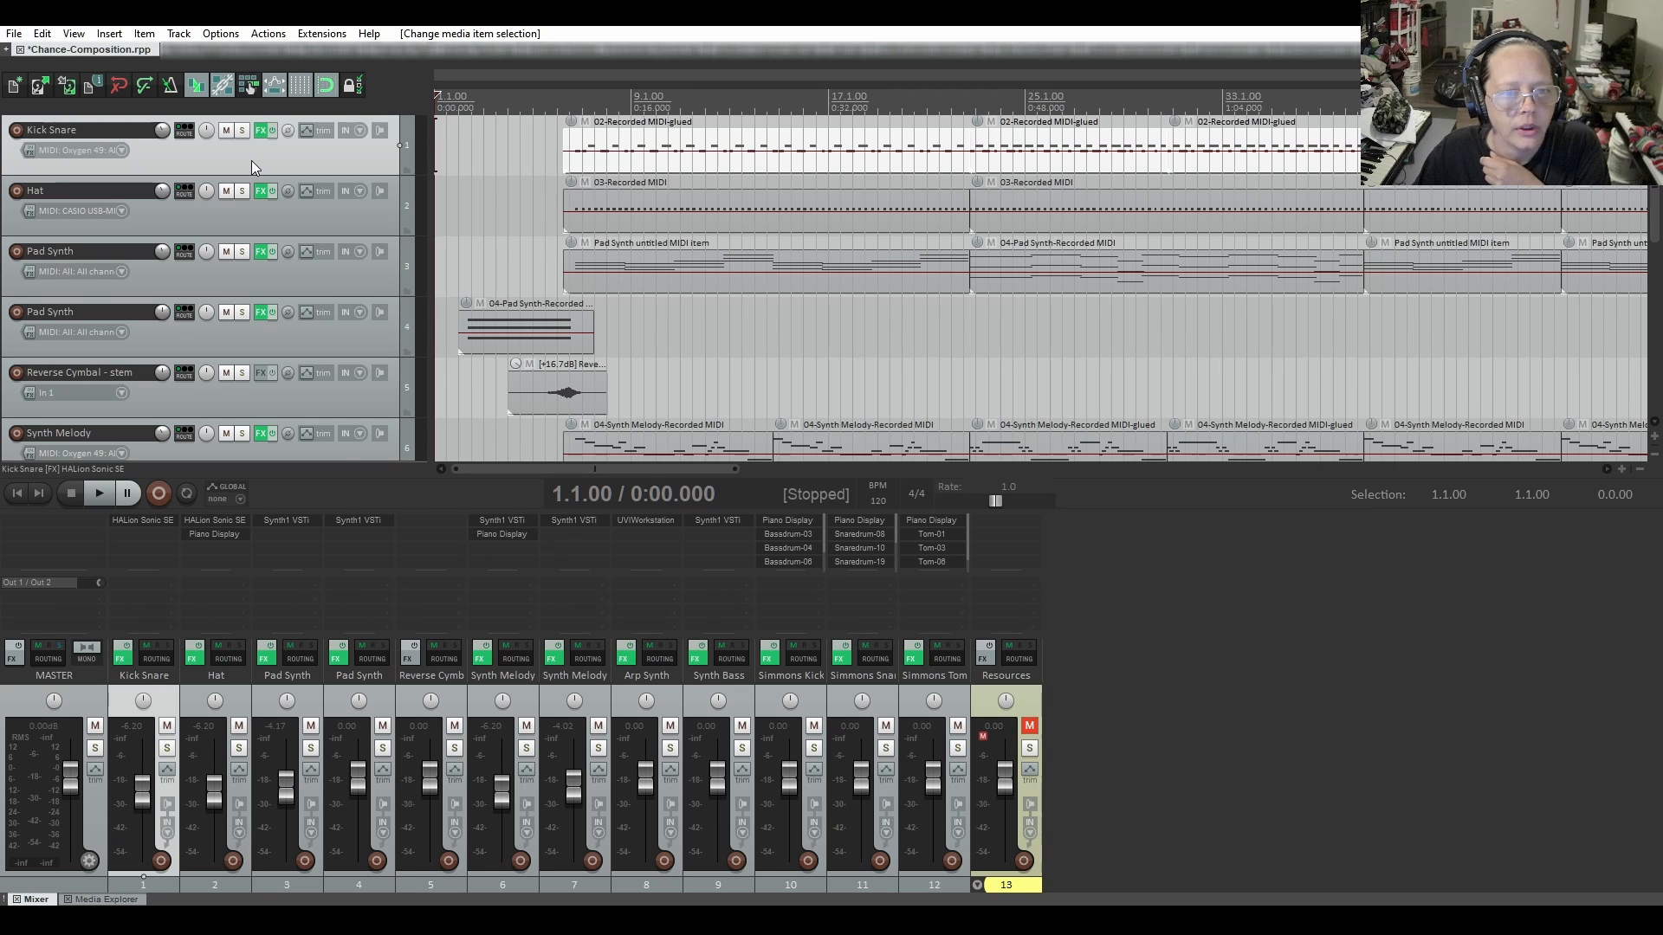
pyautogui.rightClick(684, 145)
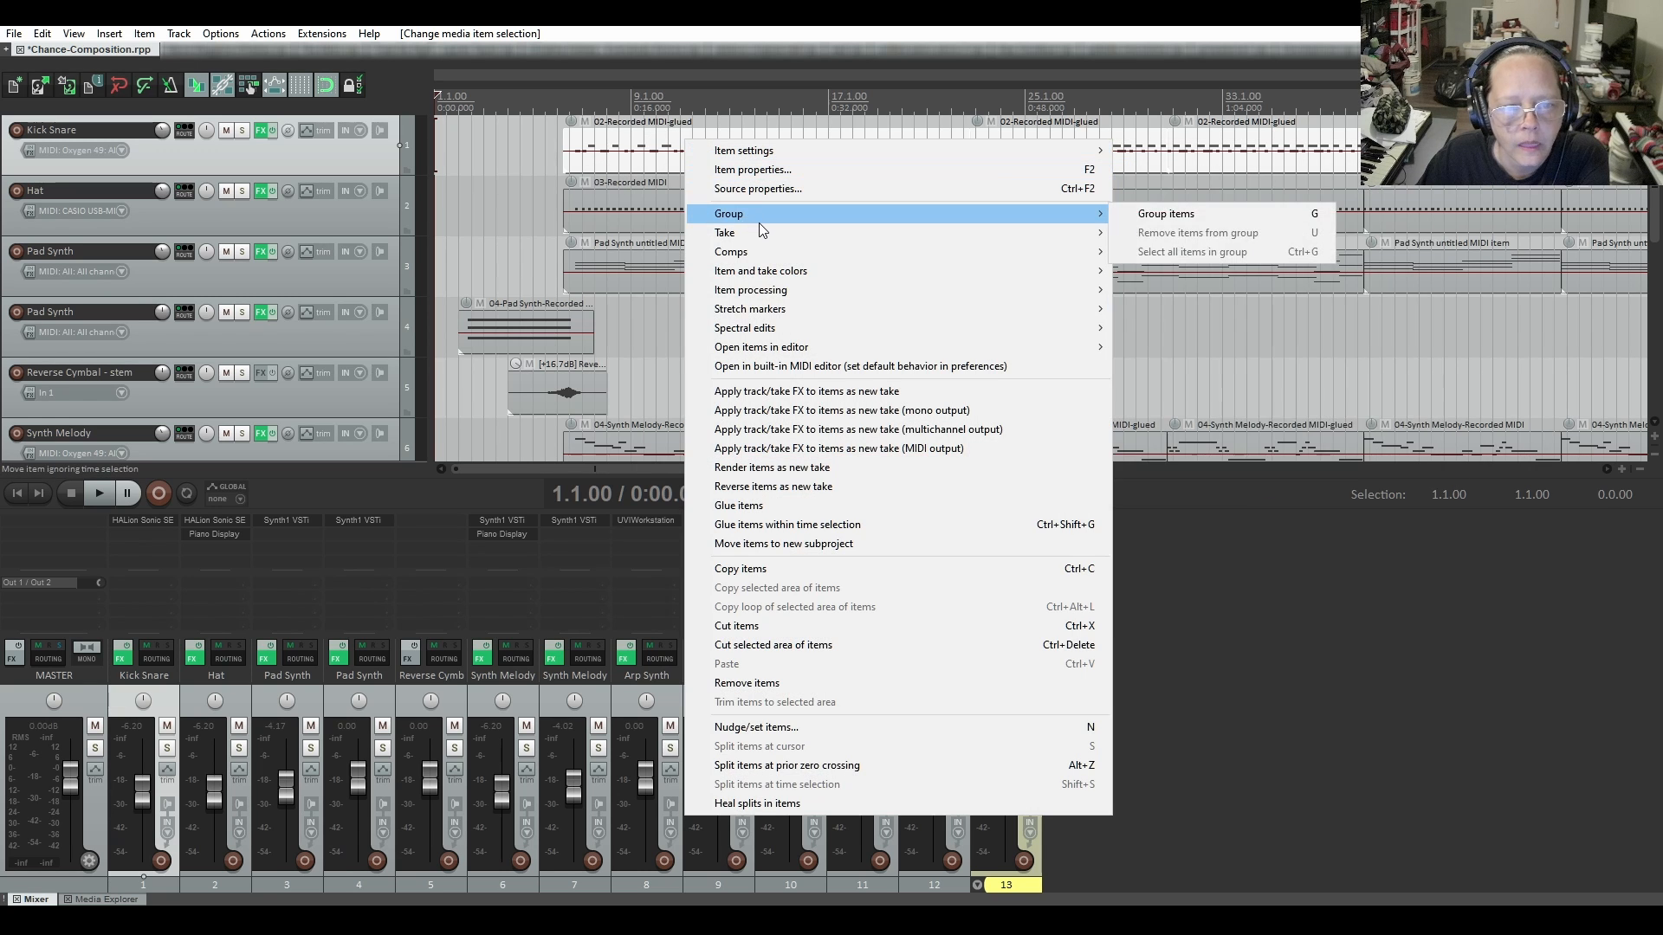
pyautogui.moveTo(763, 295)
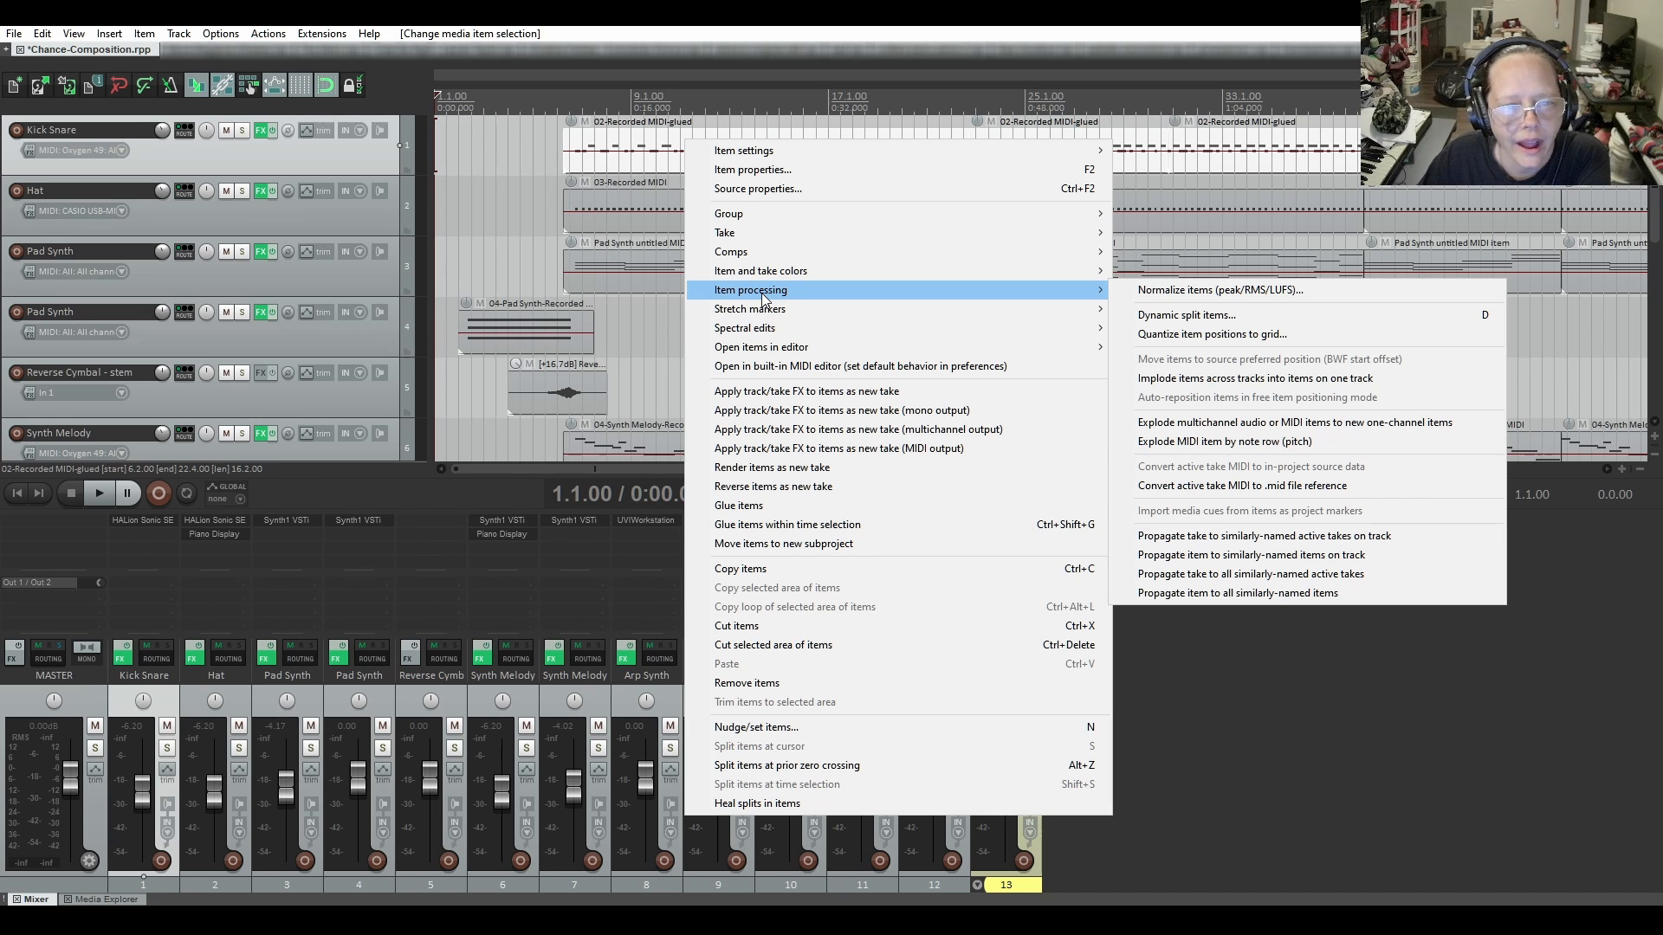
pyautogui.moveTo(742, 232)
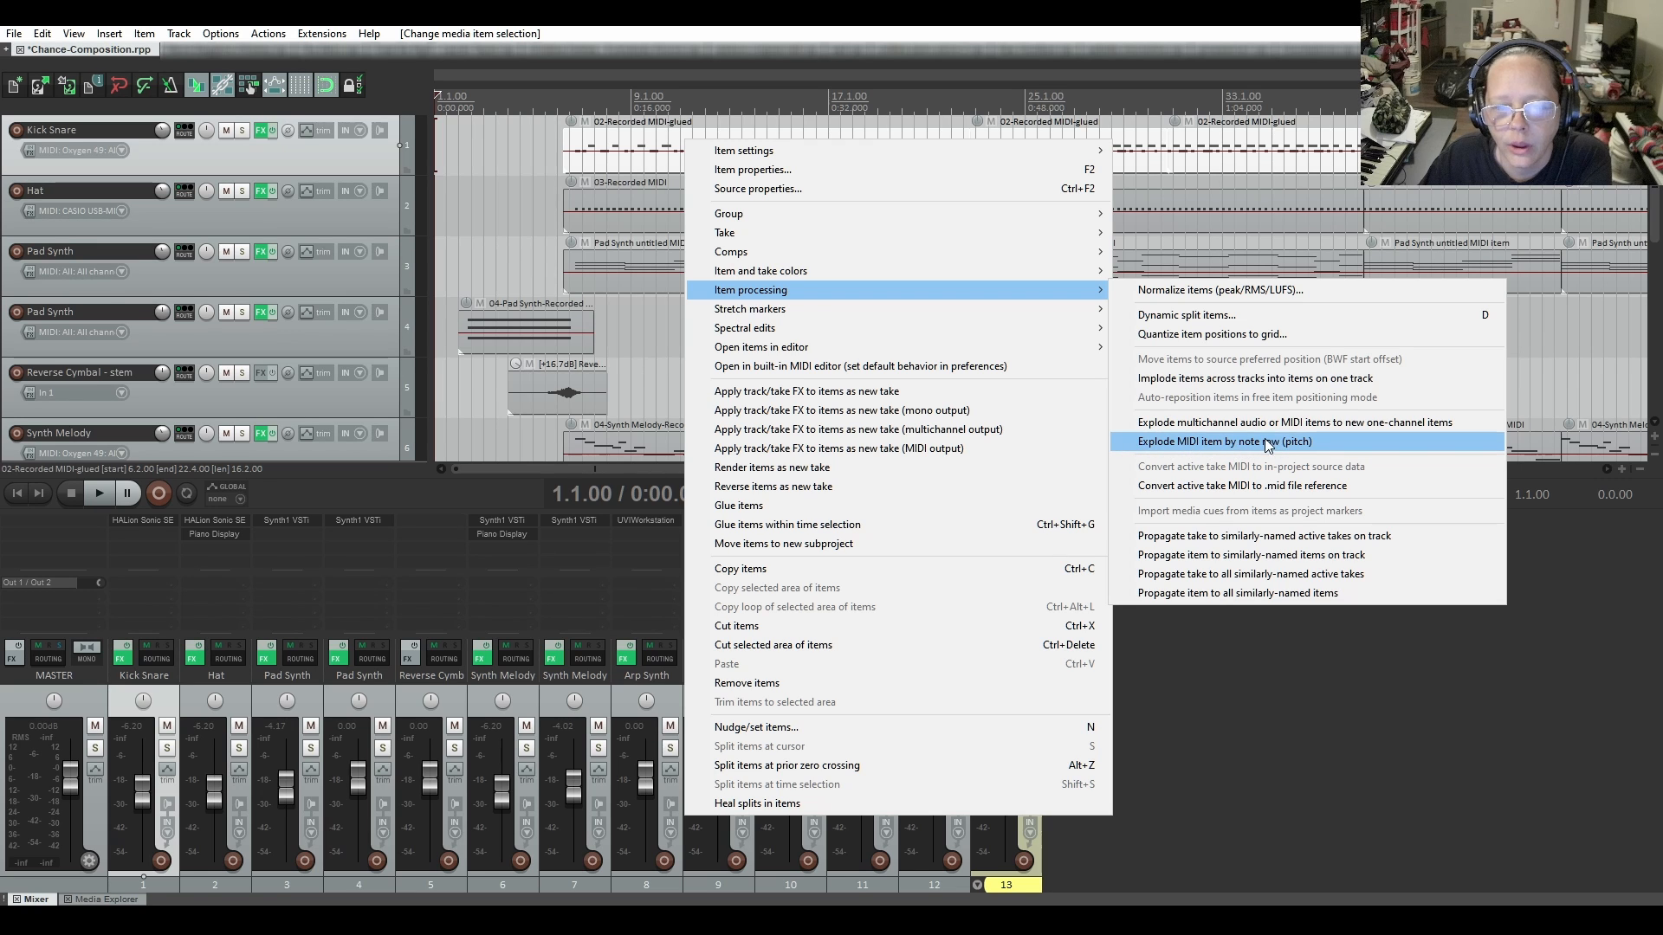
pyautogui.click(1203, 443)
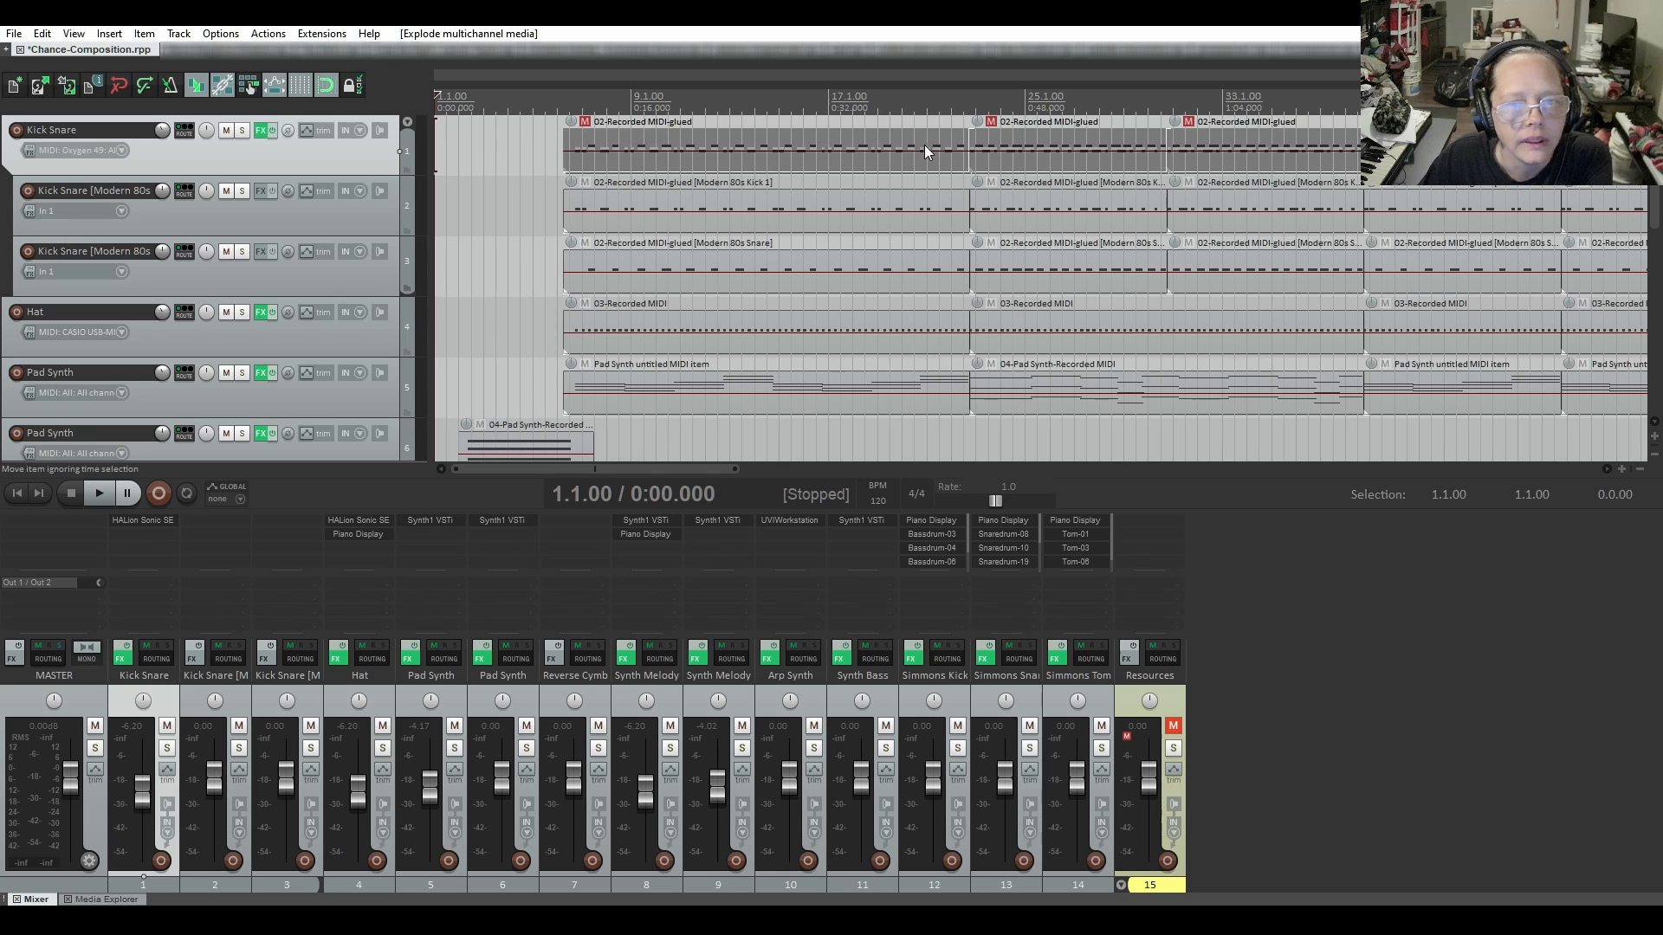
# Audition the exploded Modern 80s Kick 1 track in solo from the start of its first item, and unsolo it
pyautogui.click(336, 216)
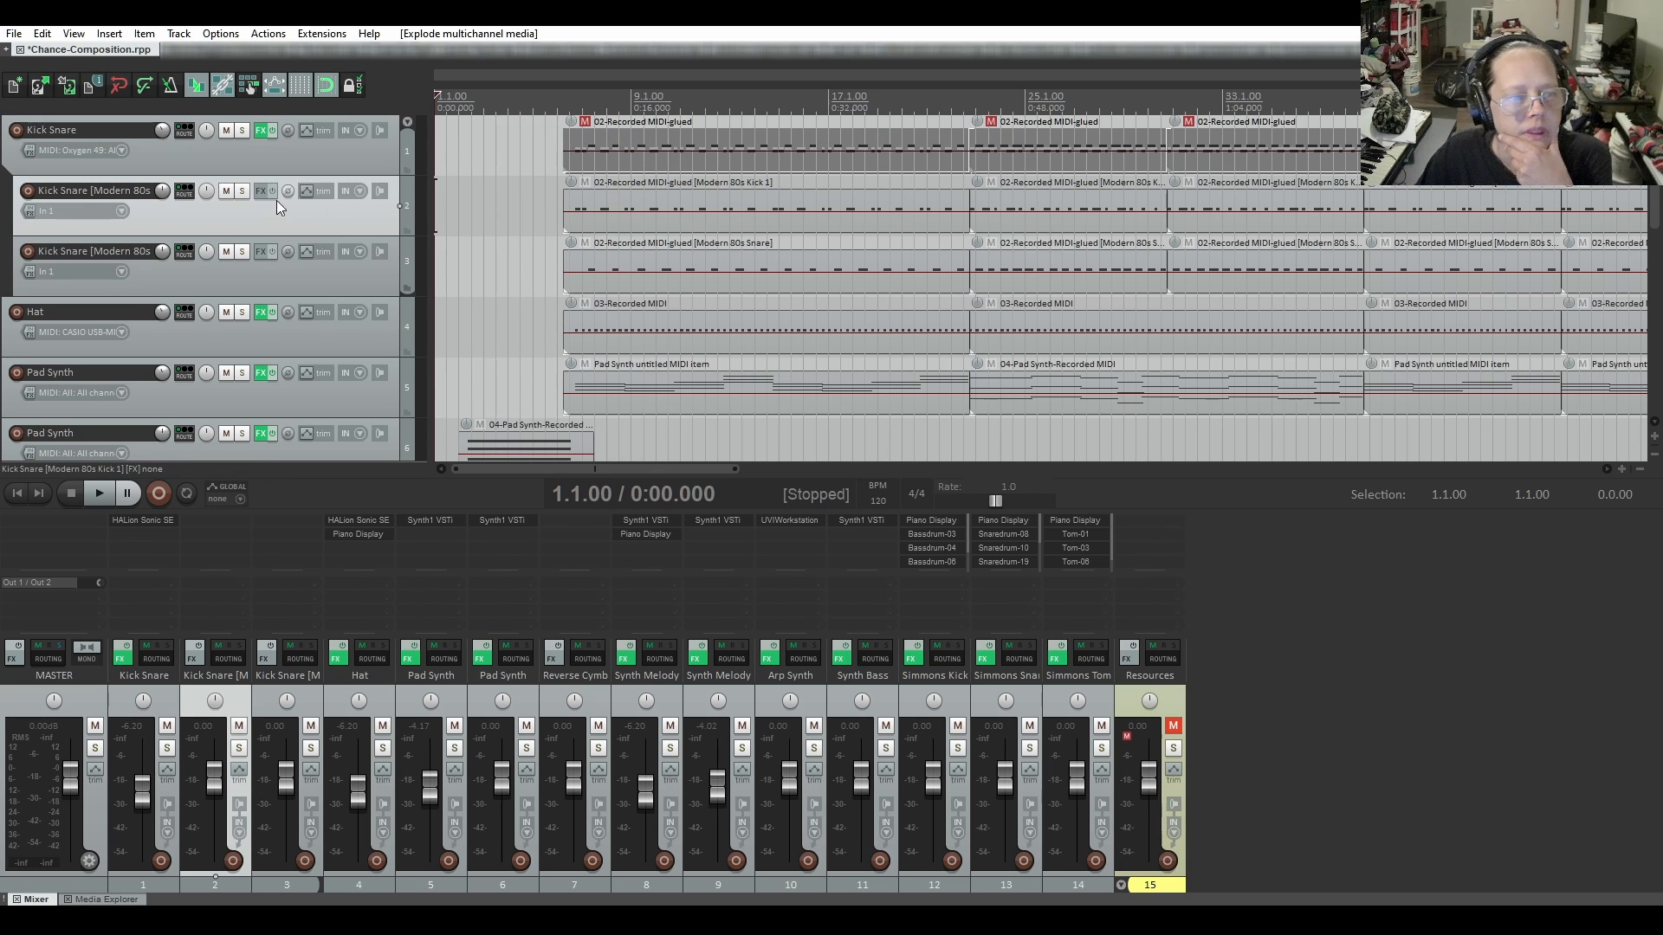
pyautogui.click(238, 194)
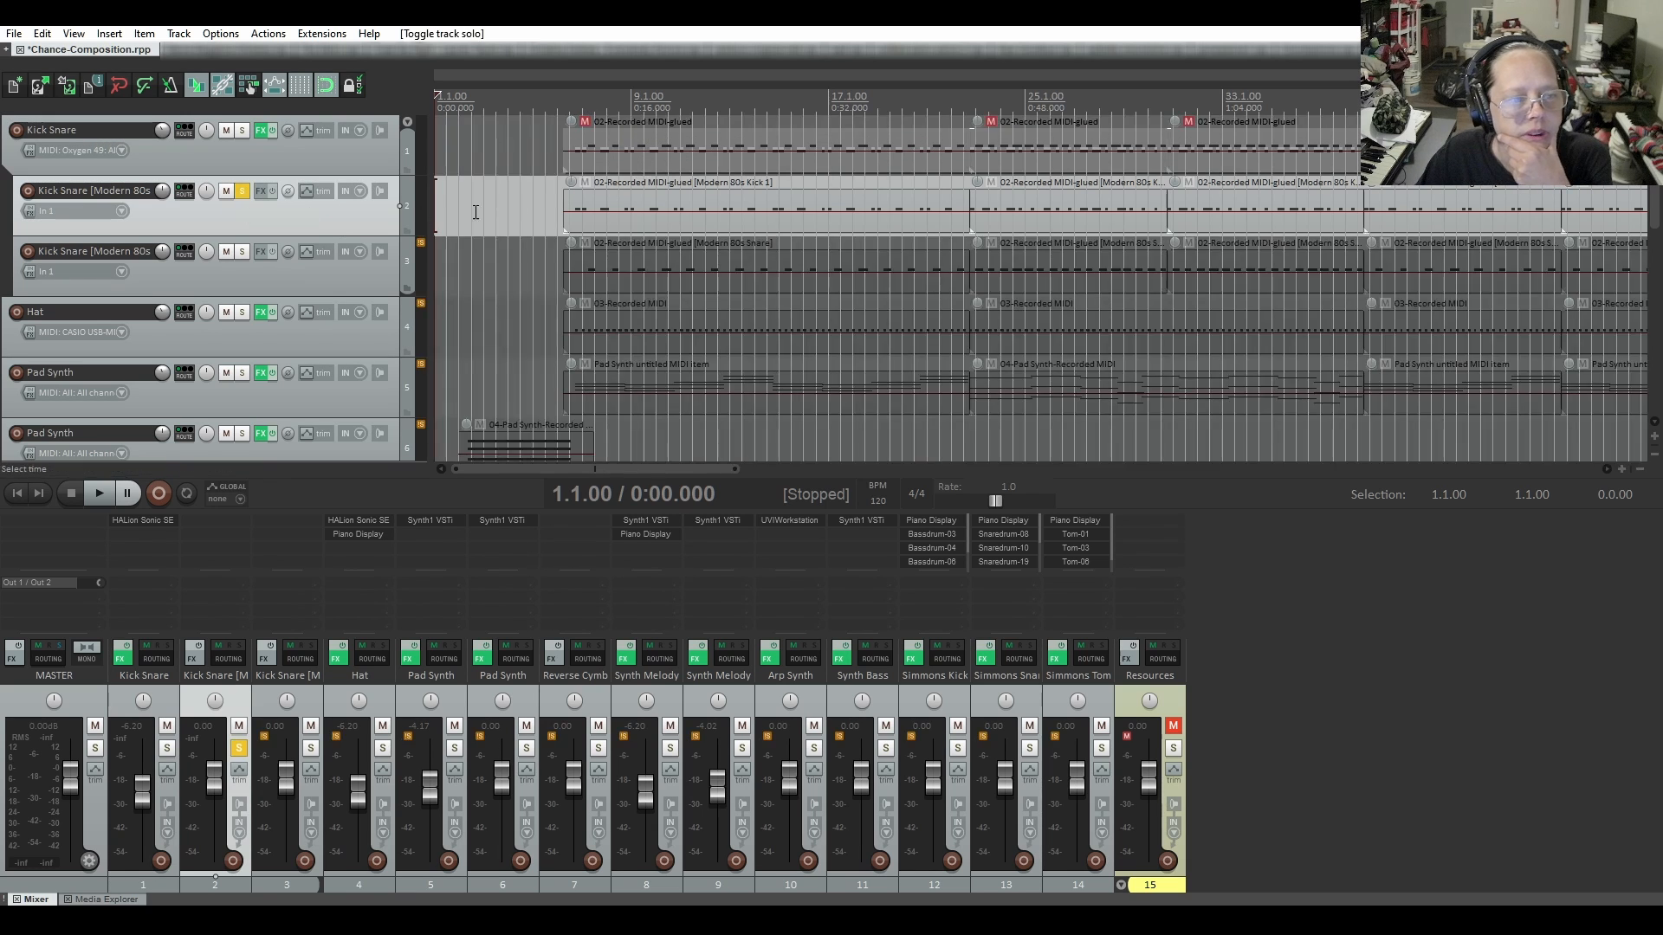
pyautogui.click(578, 204)
pyautogui.click(559, 194)
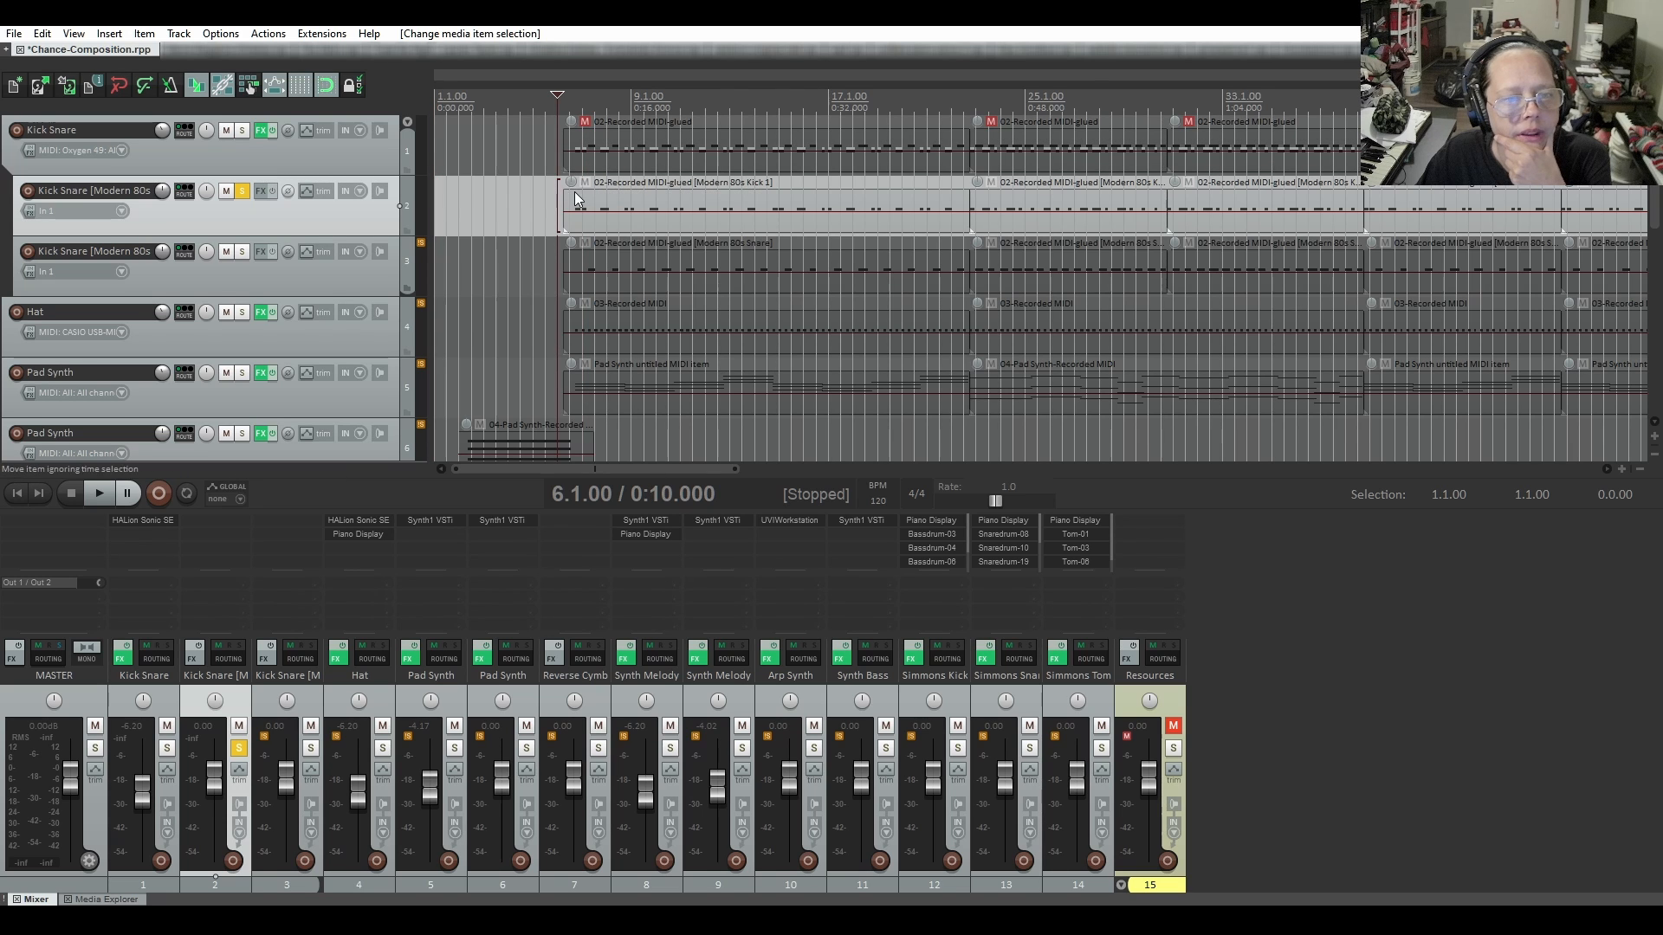
pyautogui.click(569, 211)
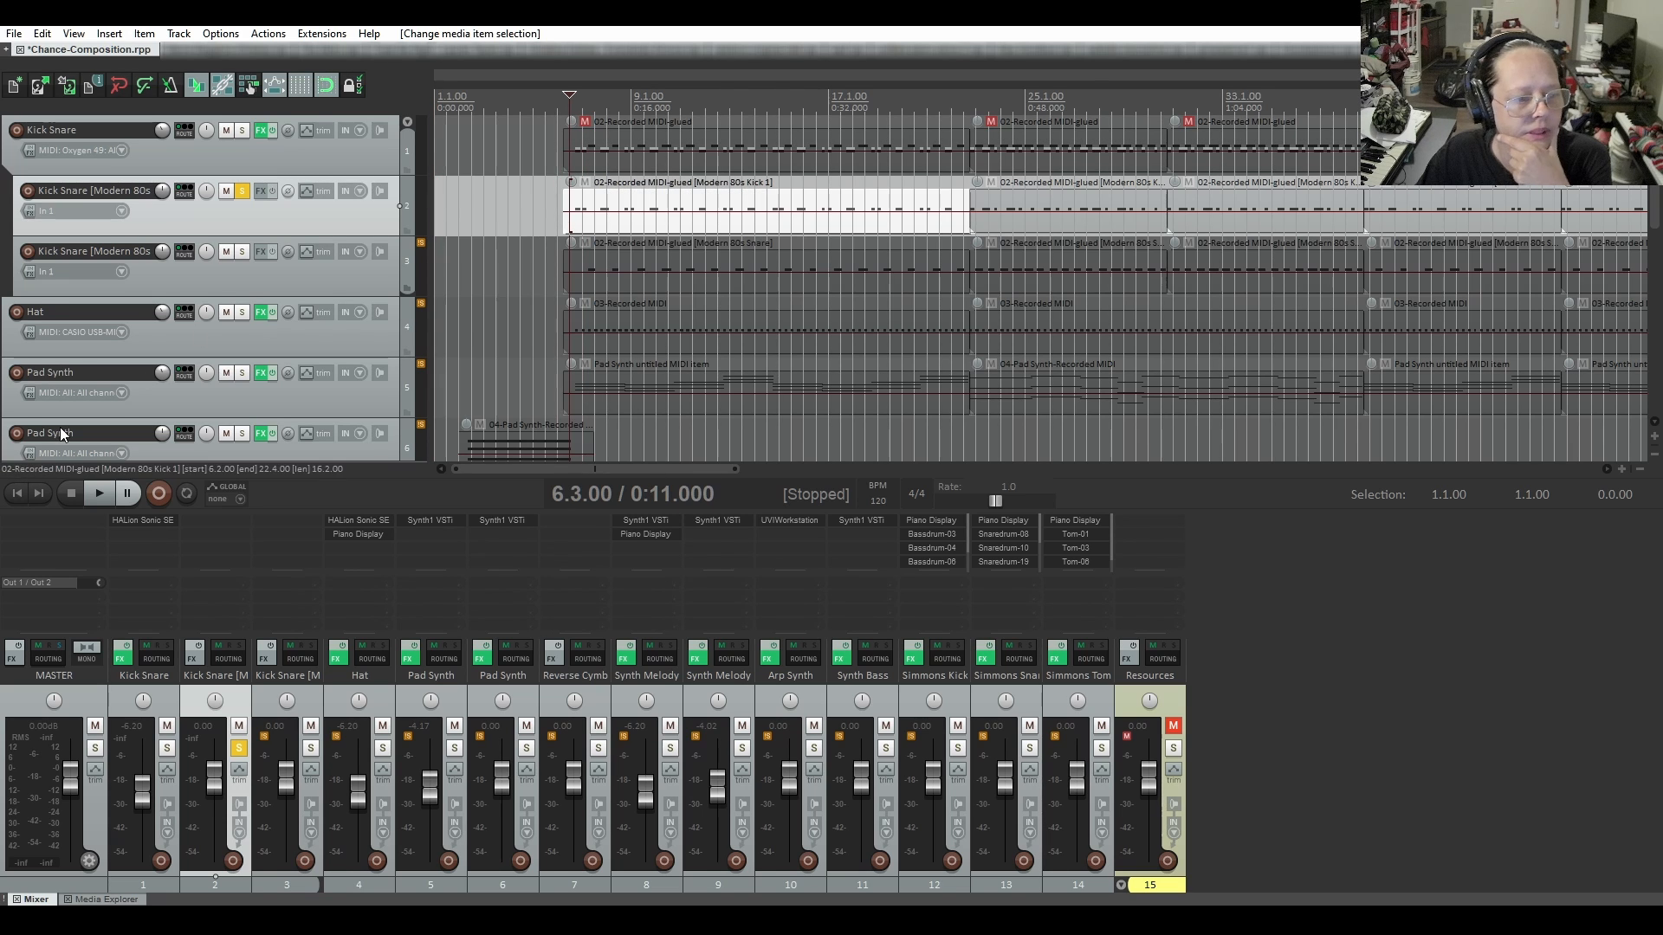
pyautogui.click(98, 494)
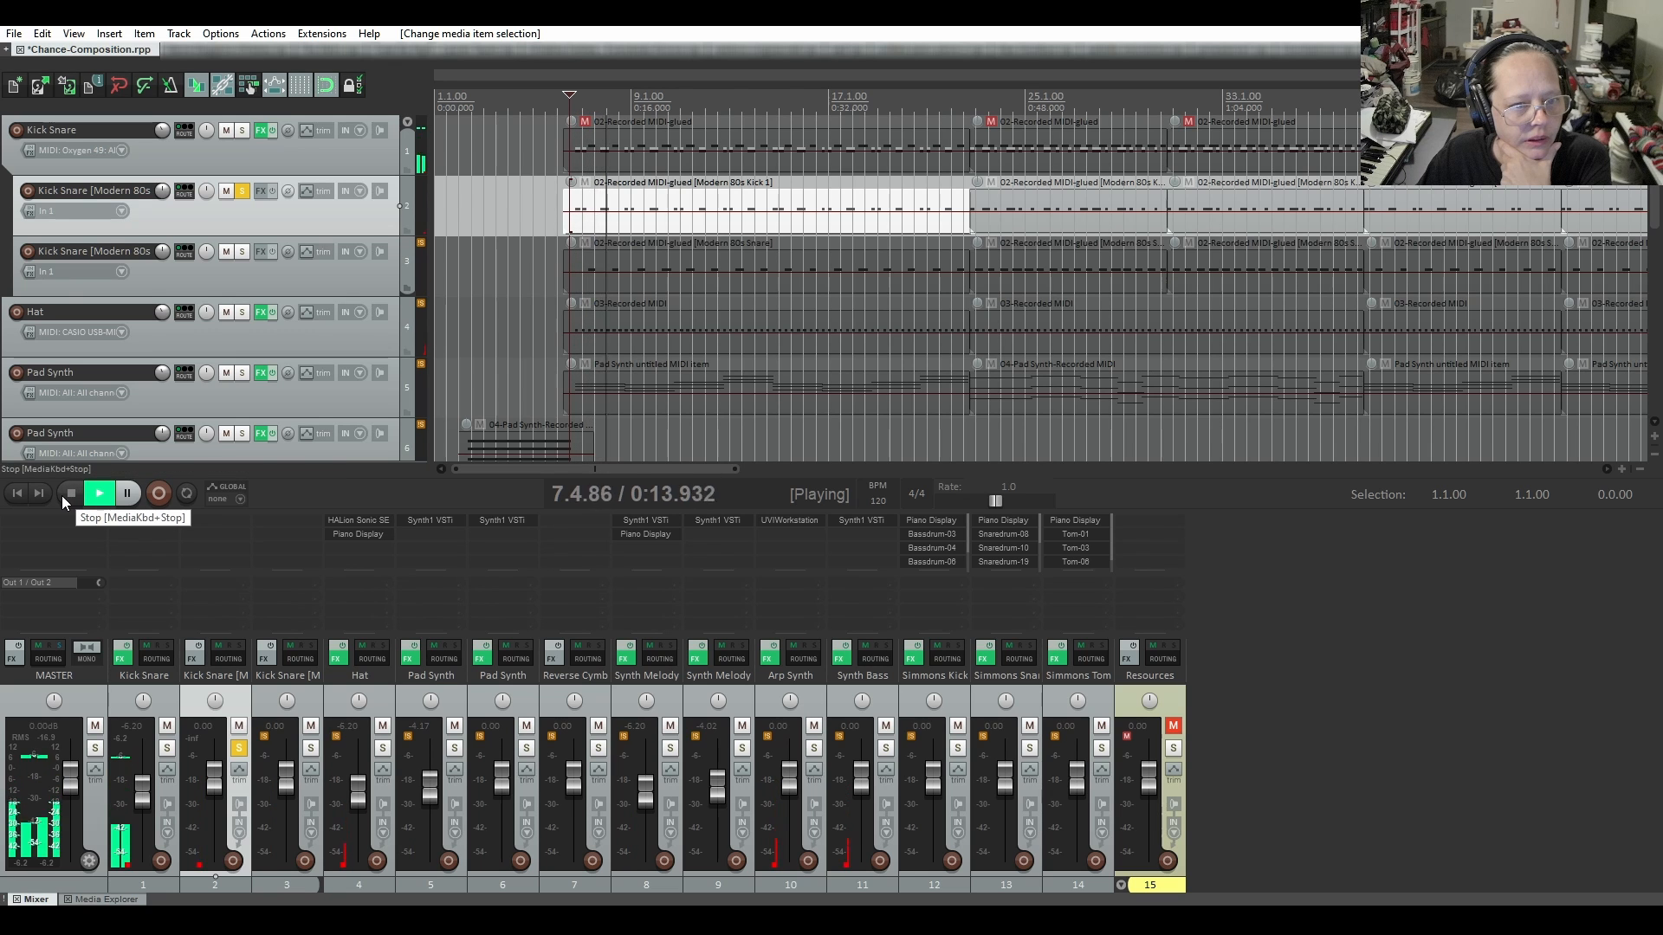
pyautogui.click(63, 495)
pyautogui.click(239, 190)
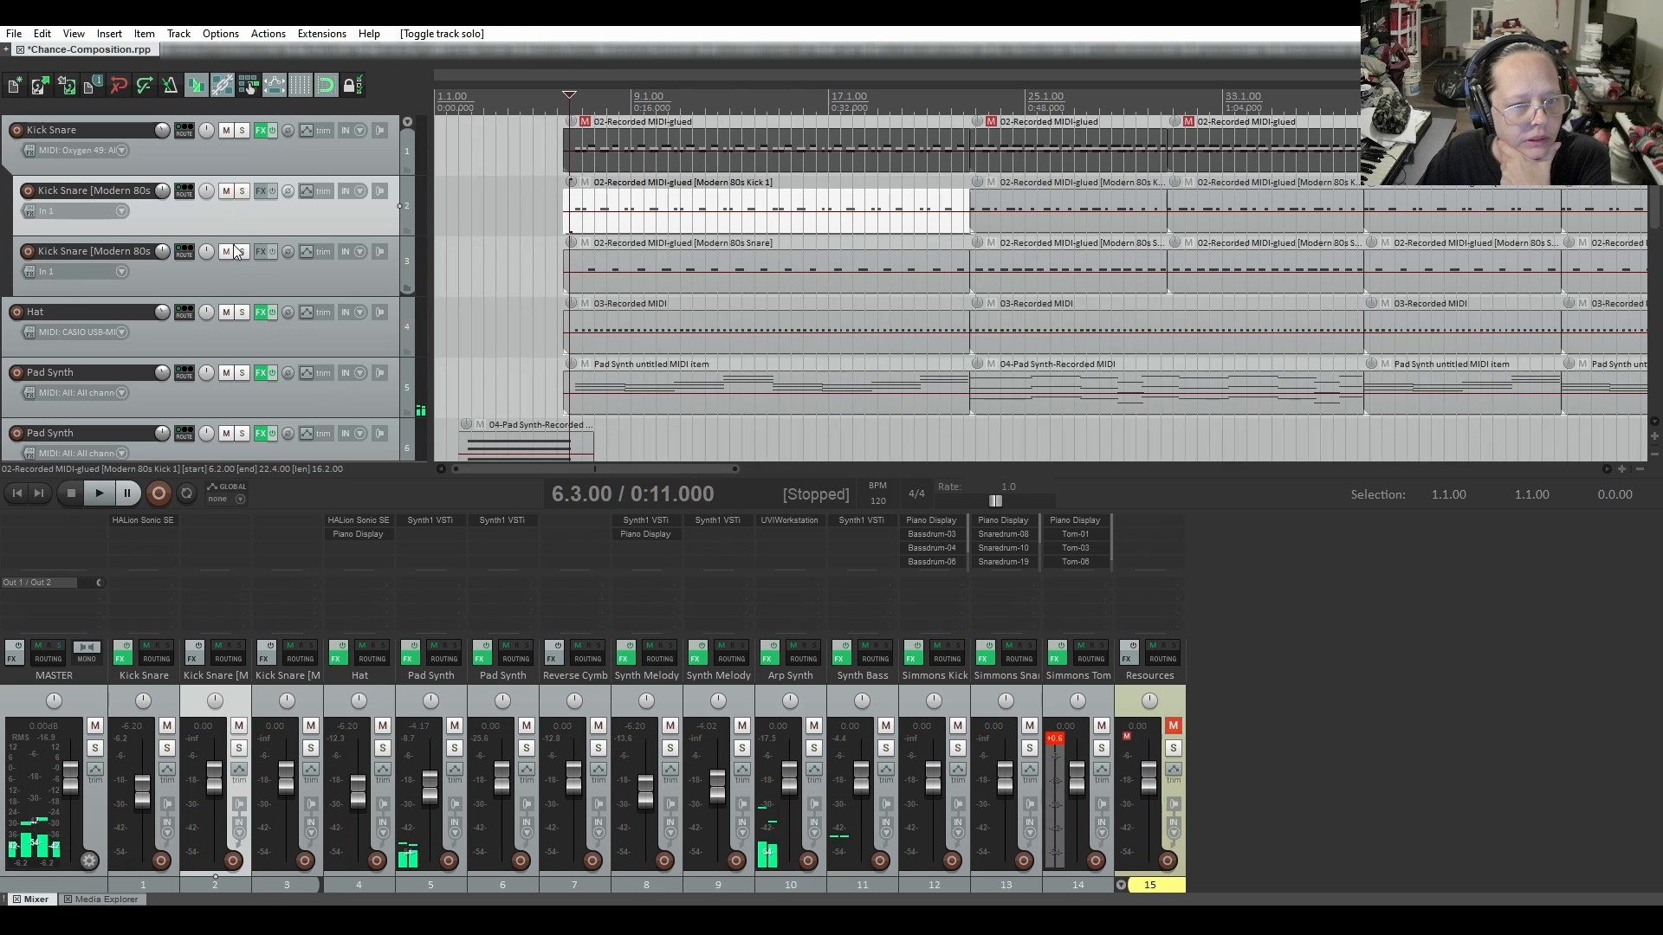
# Audition the exploded Modern 80s Snare track in solo from bar 7, and unsolo it
pyautogui.click(243, 252)
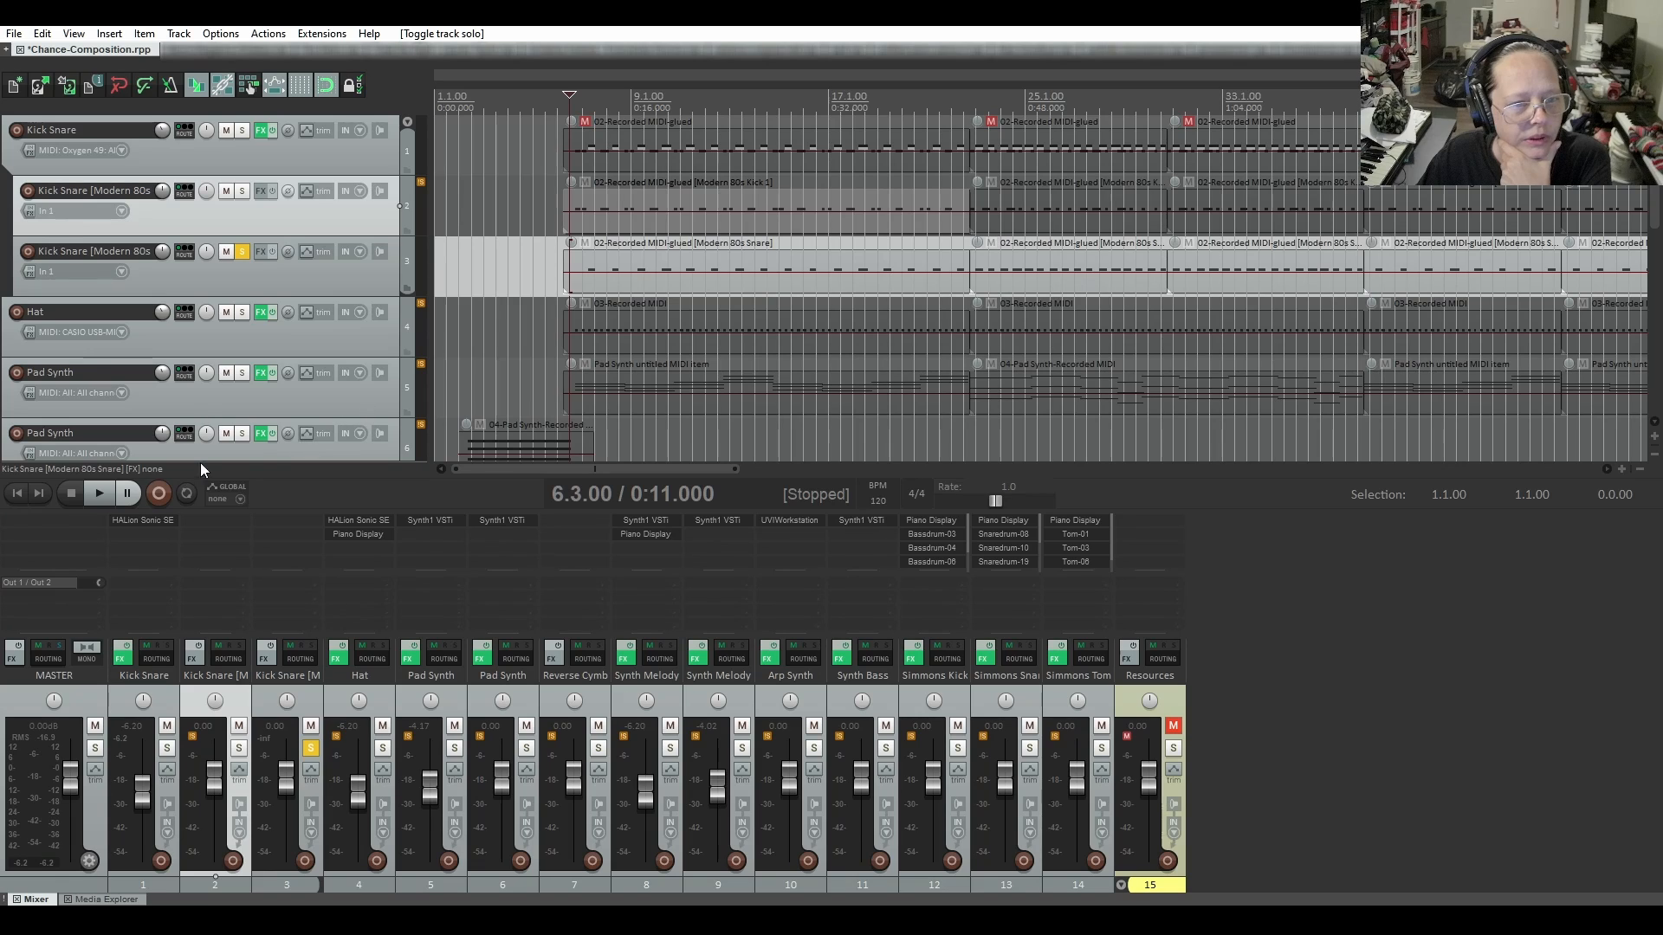
pyautogui.click(603, 260)
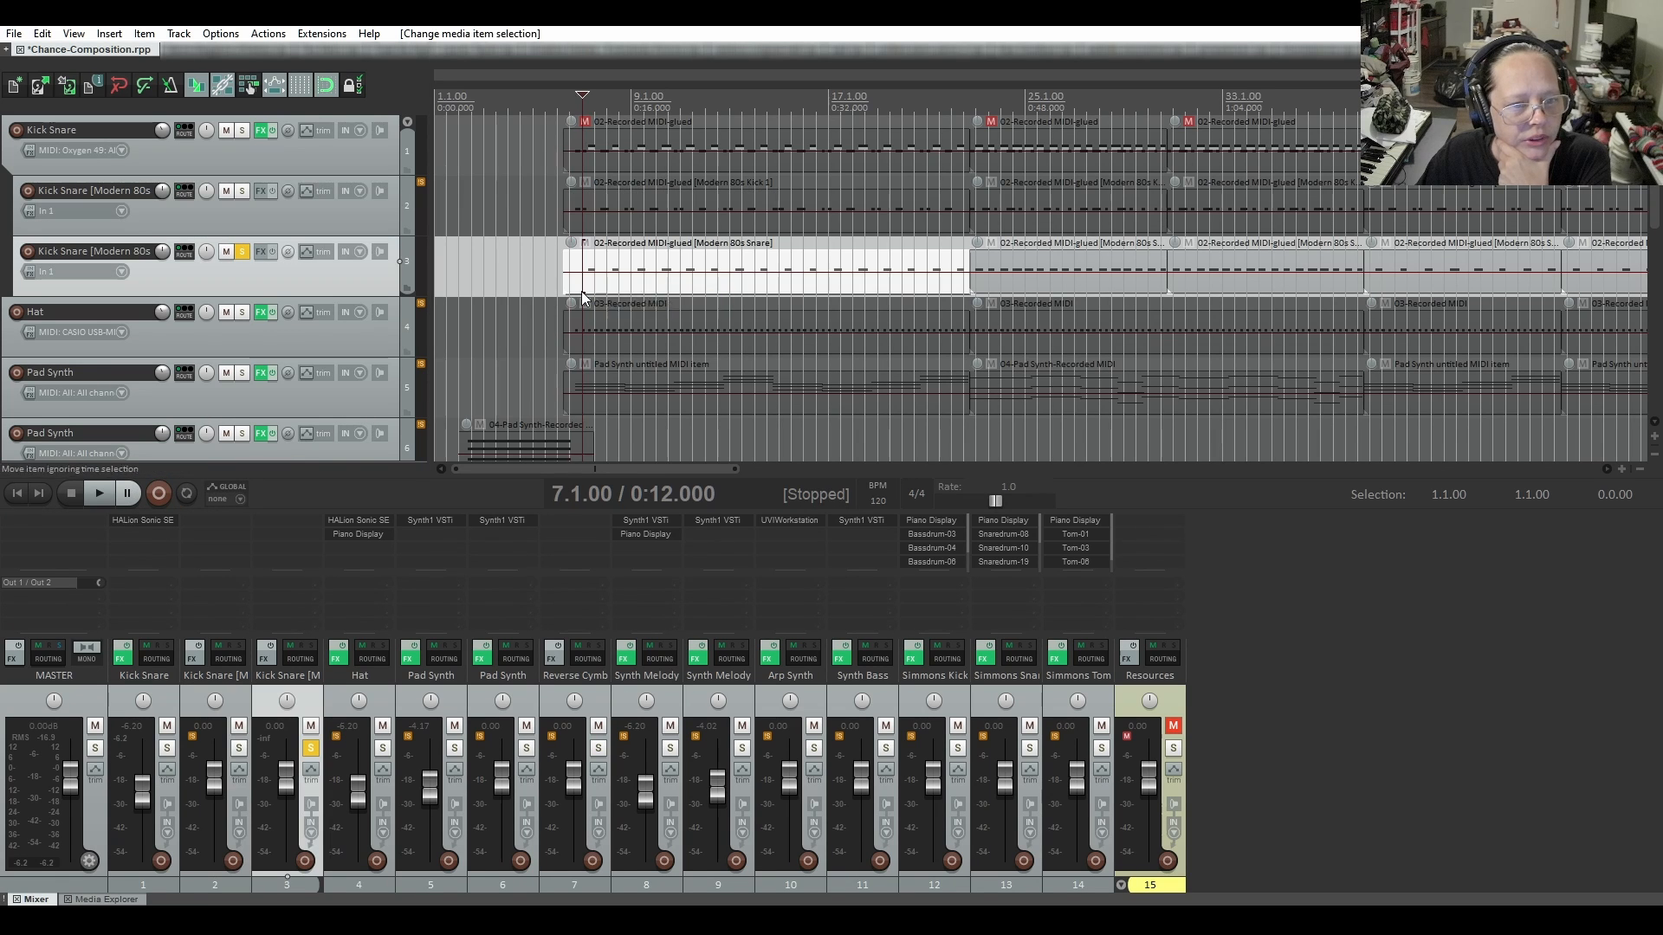
pyautogui.click(102, 497)
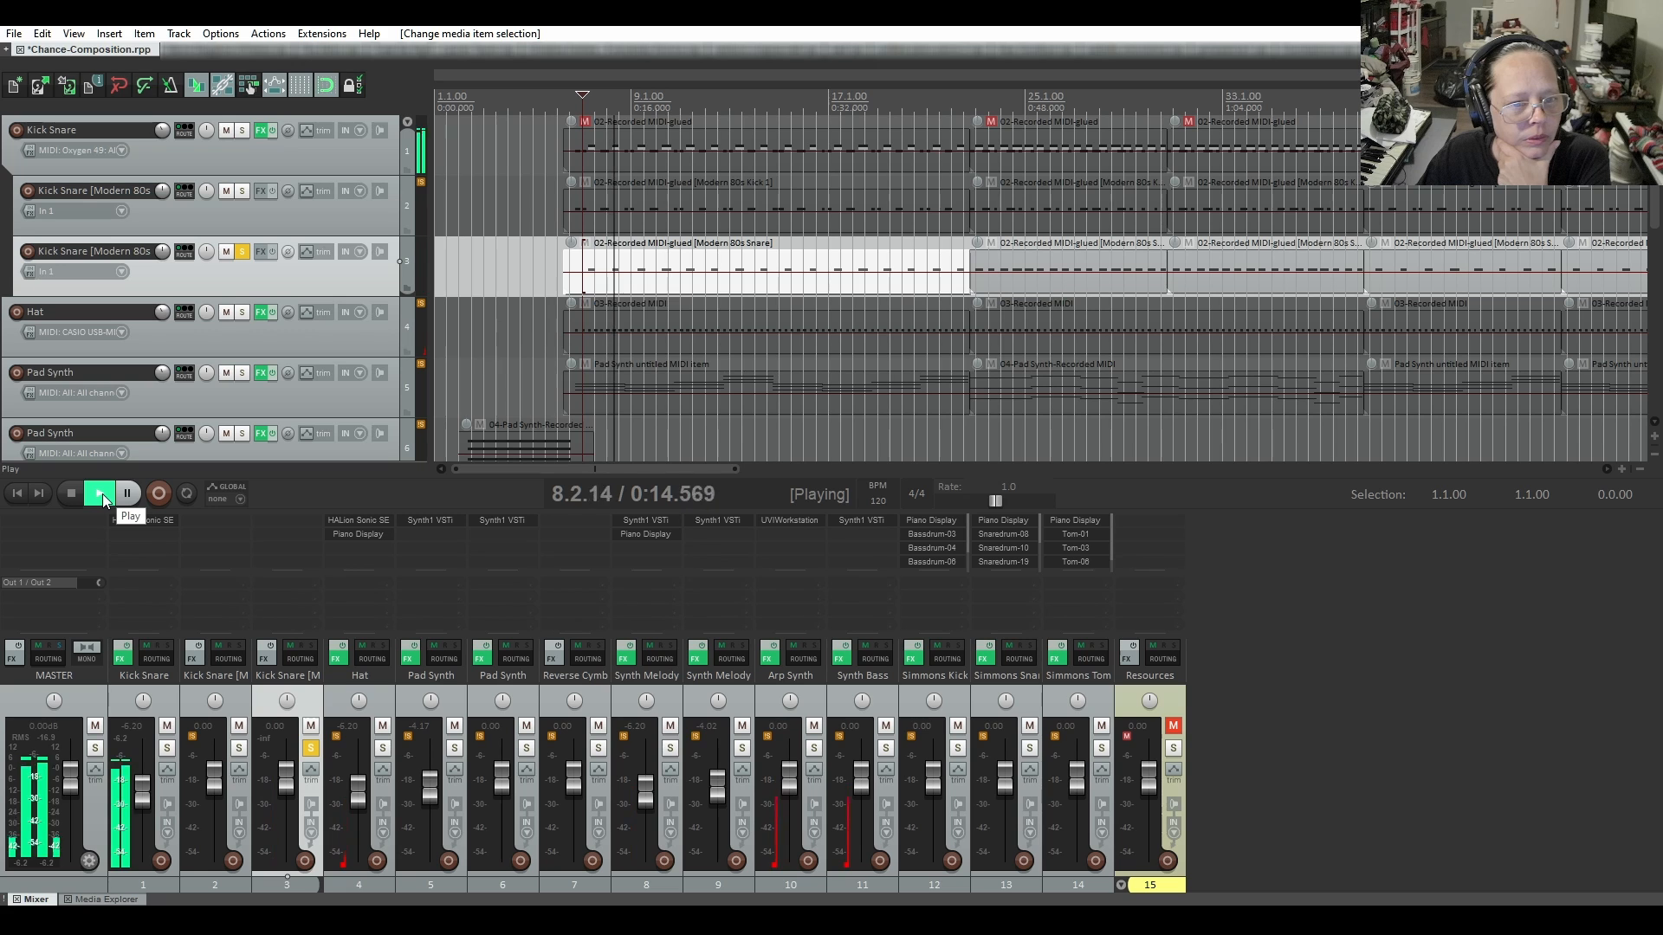
pyautogui.click(67, 494)
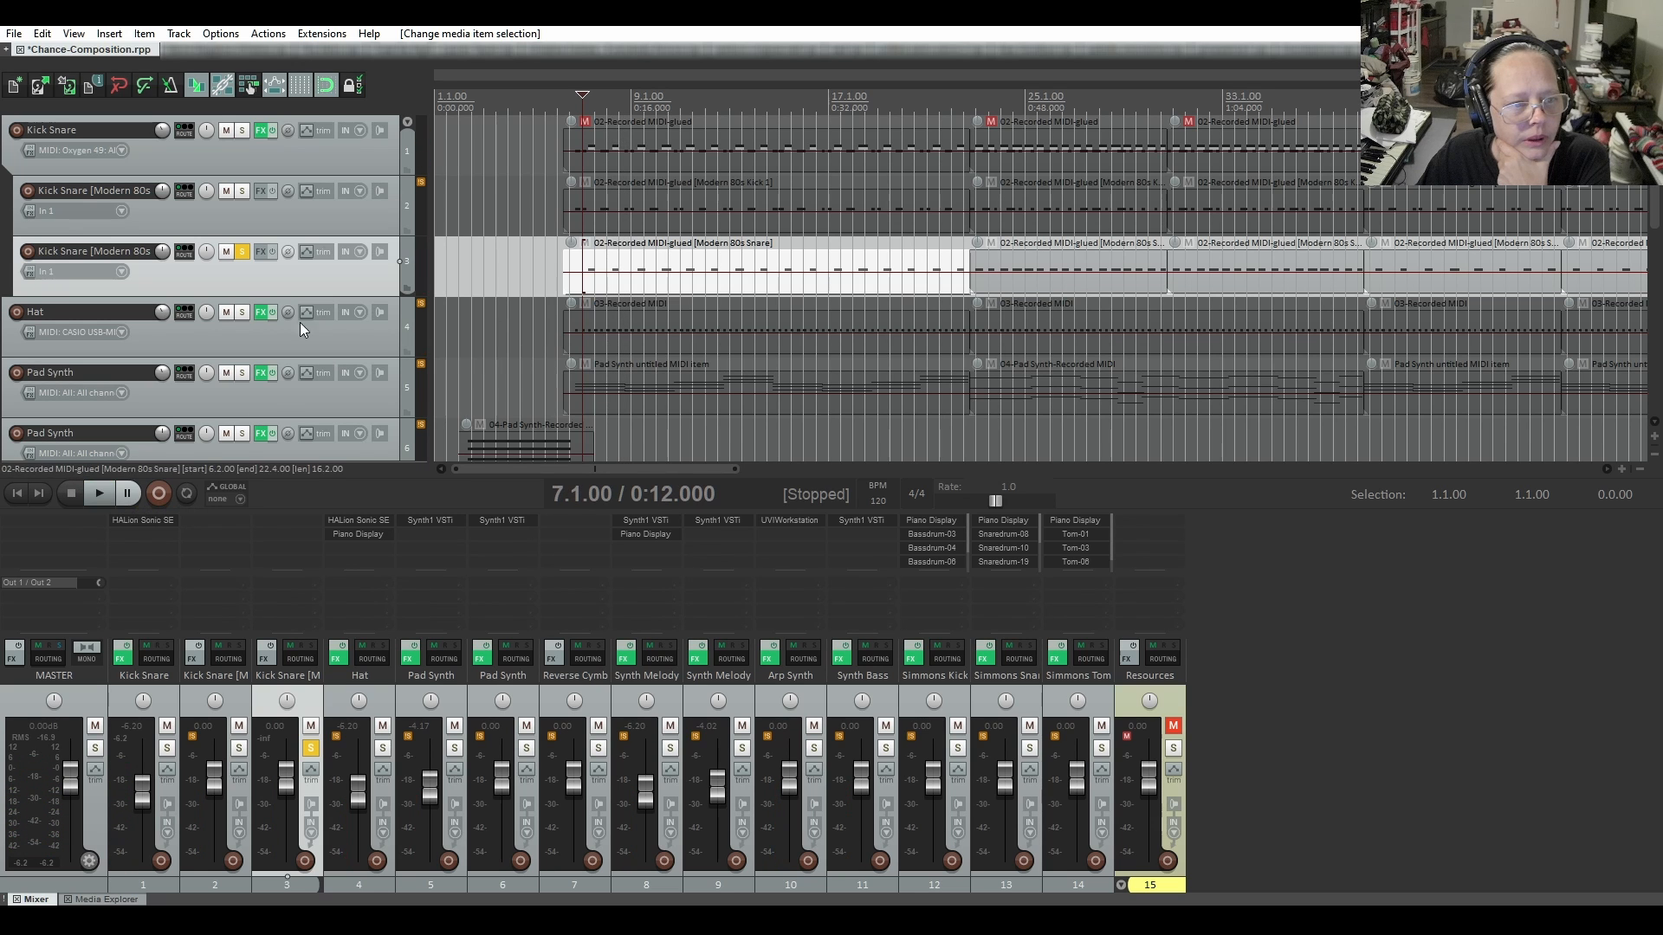
pyautogui.click(243, 256)
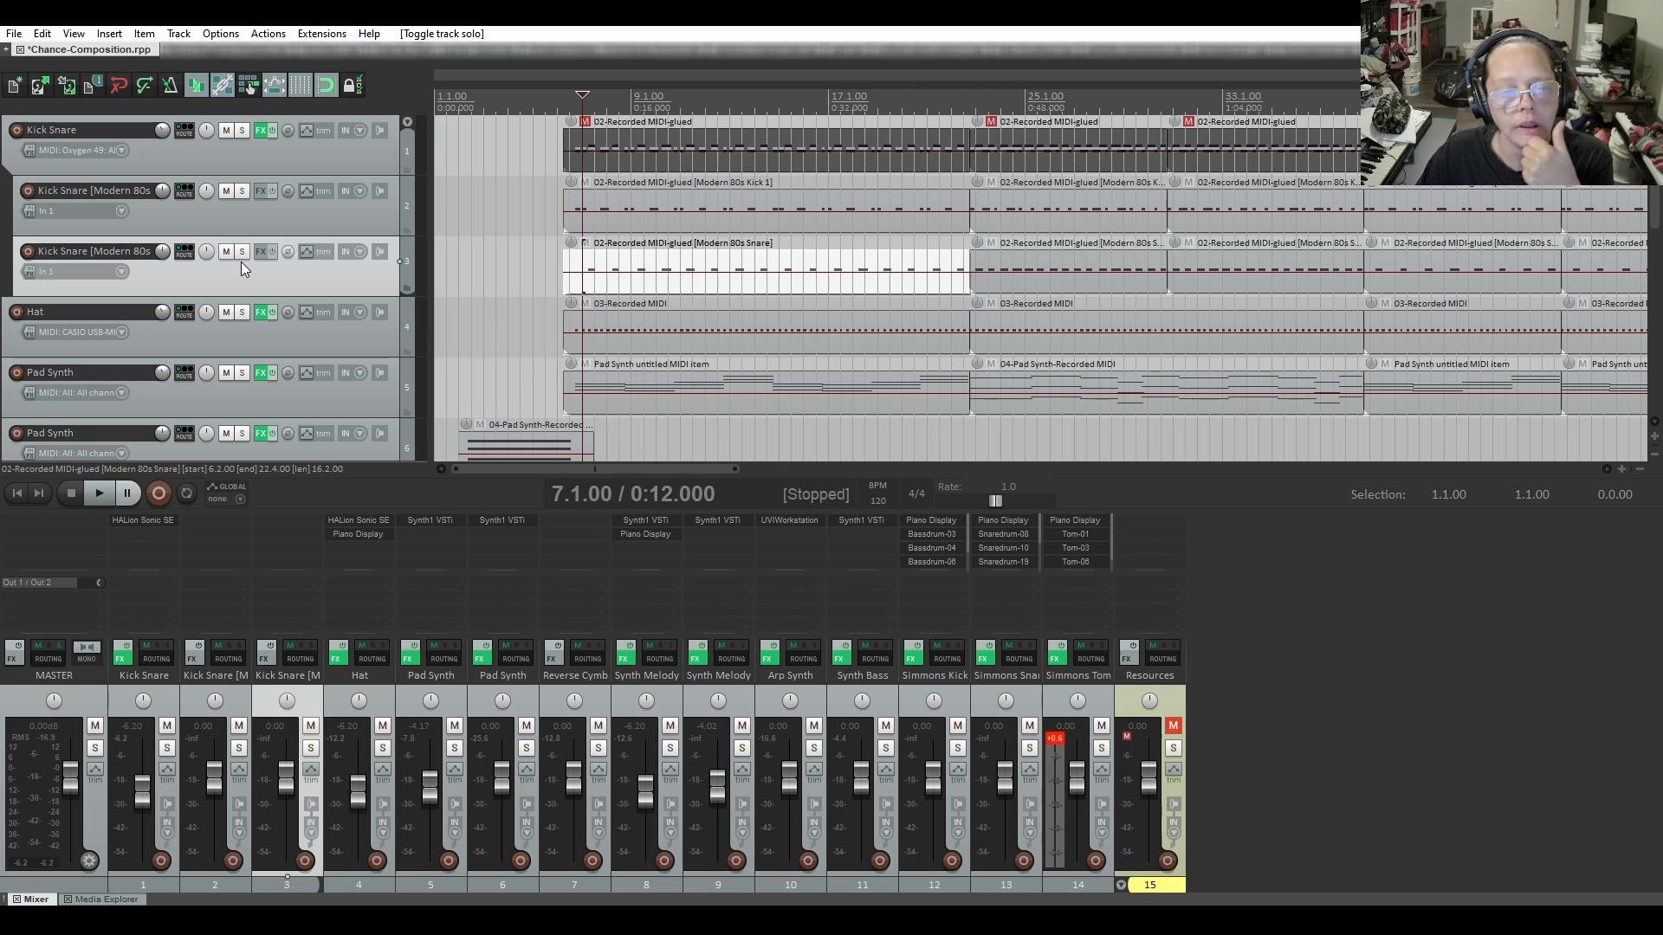
# Try to render the Modern 80s Kick 1 track to a mono stem track
pyautogui.click(282, 218)
pyautogui.rightClick(283, 218)
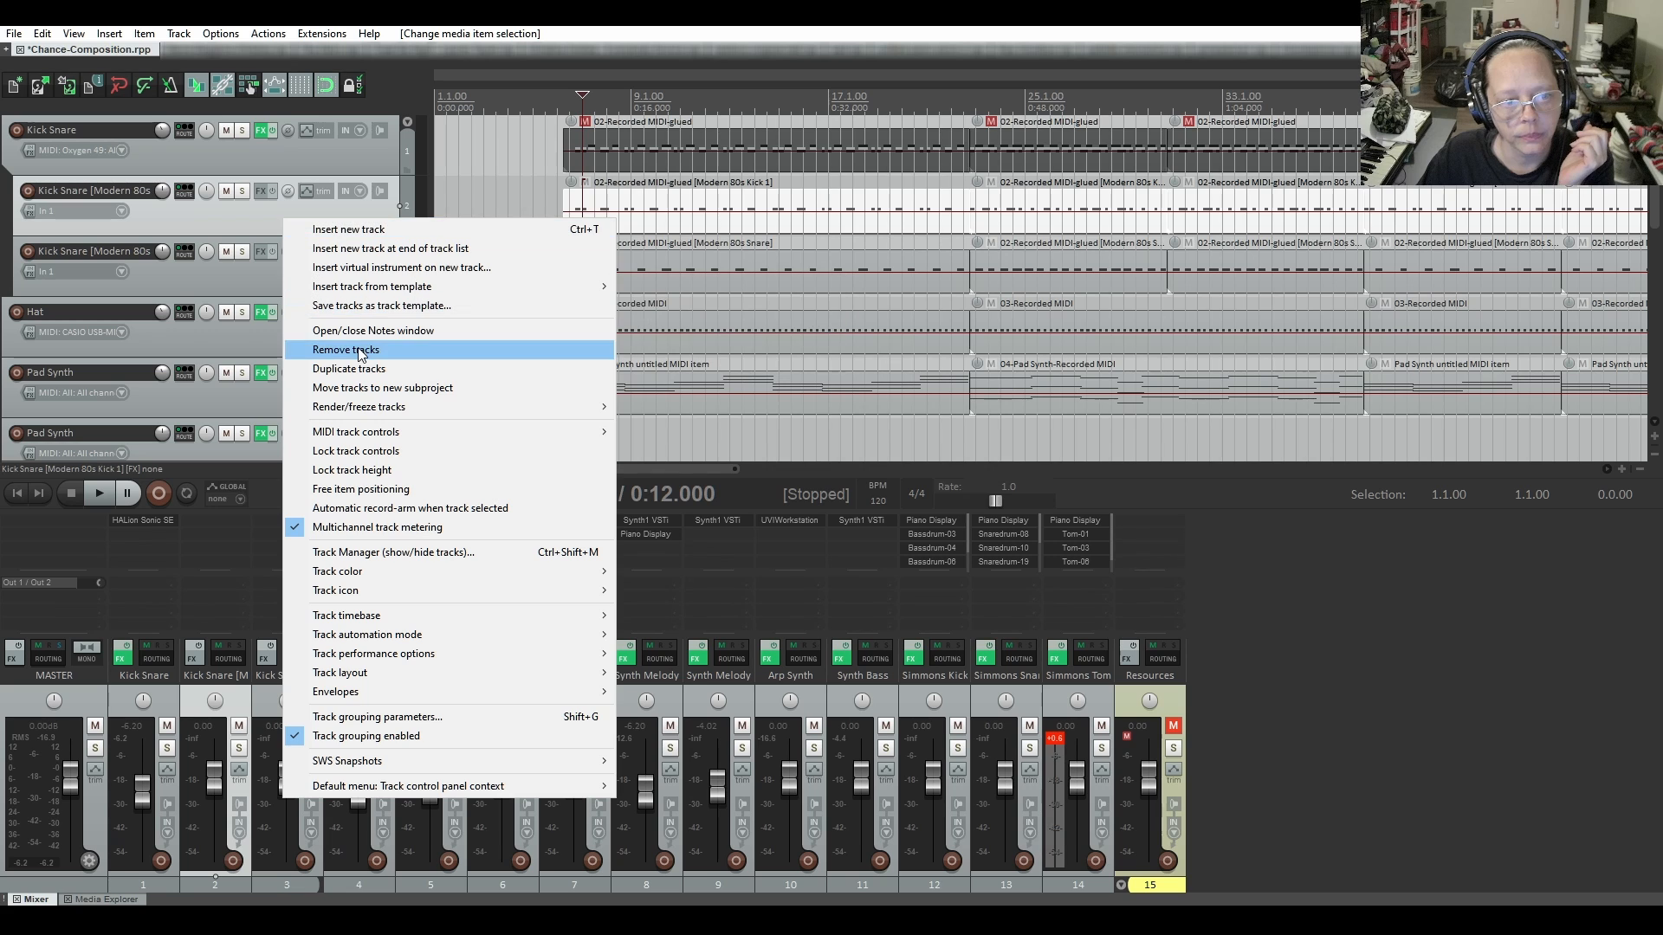
pyautogui.moveTo(384, 412)
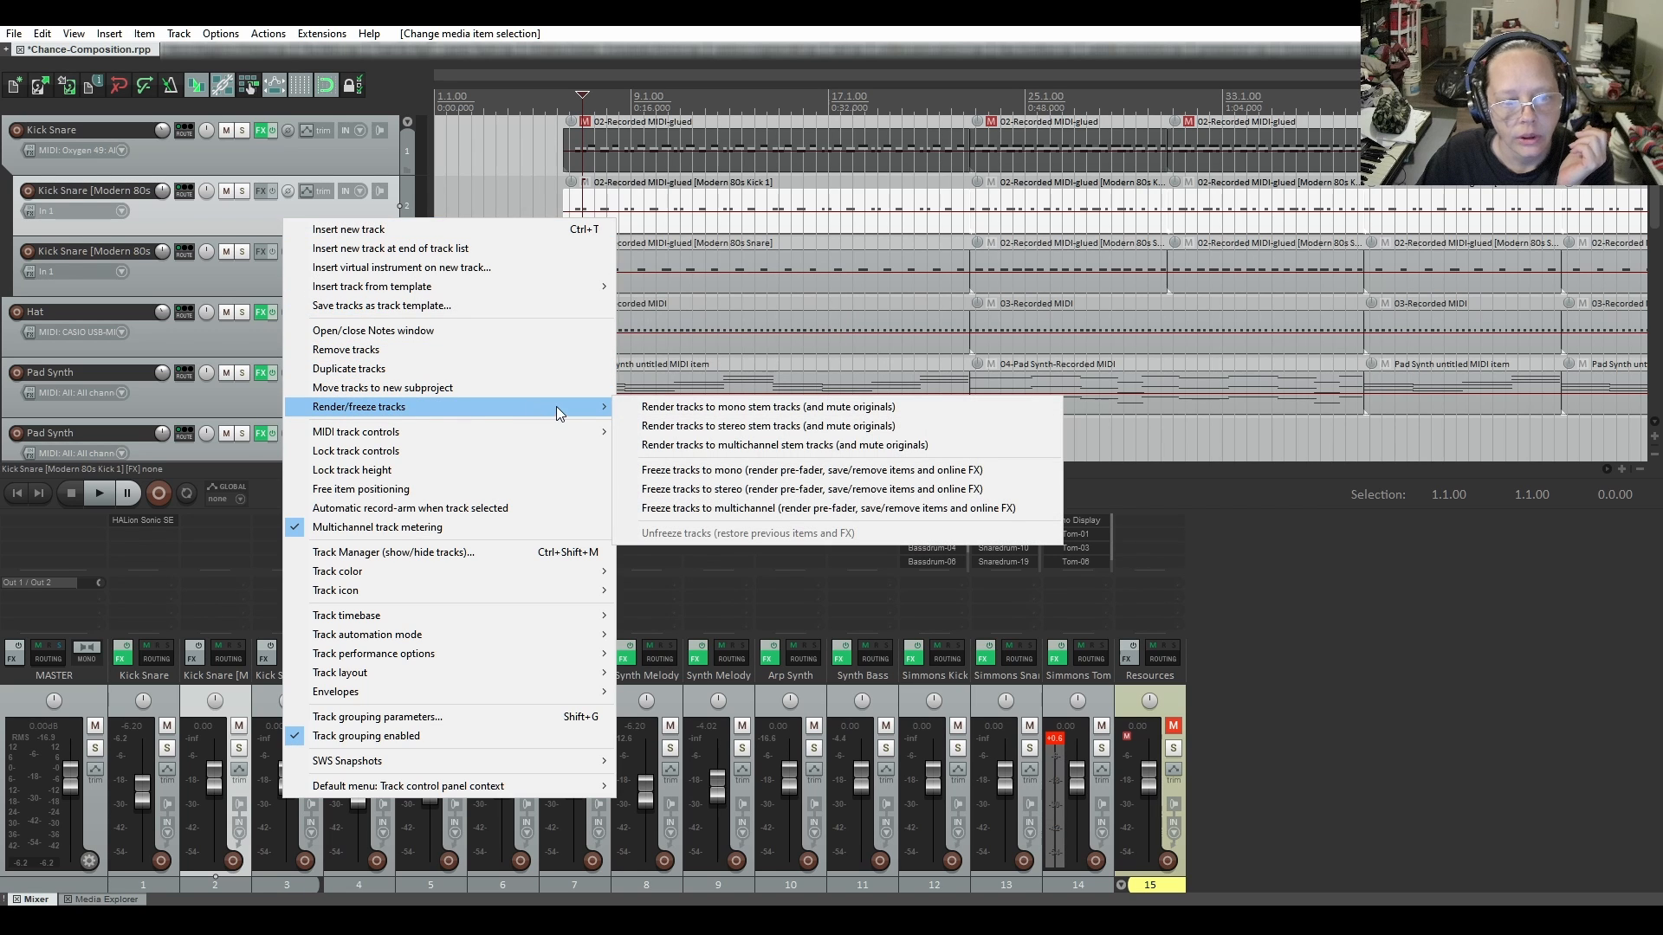
pyautogui.click(687, 407)
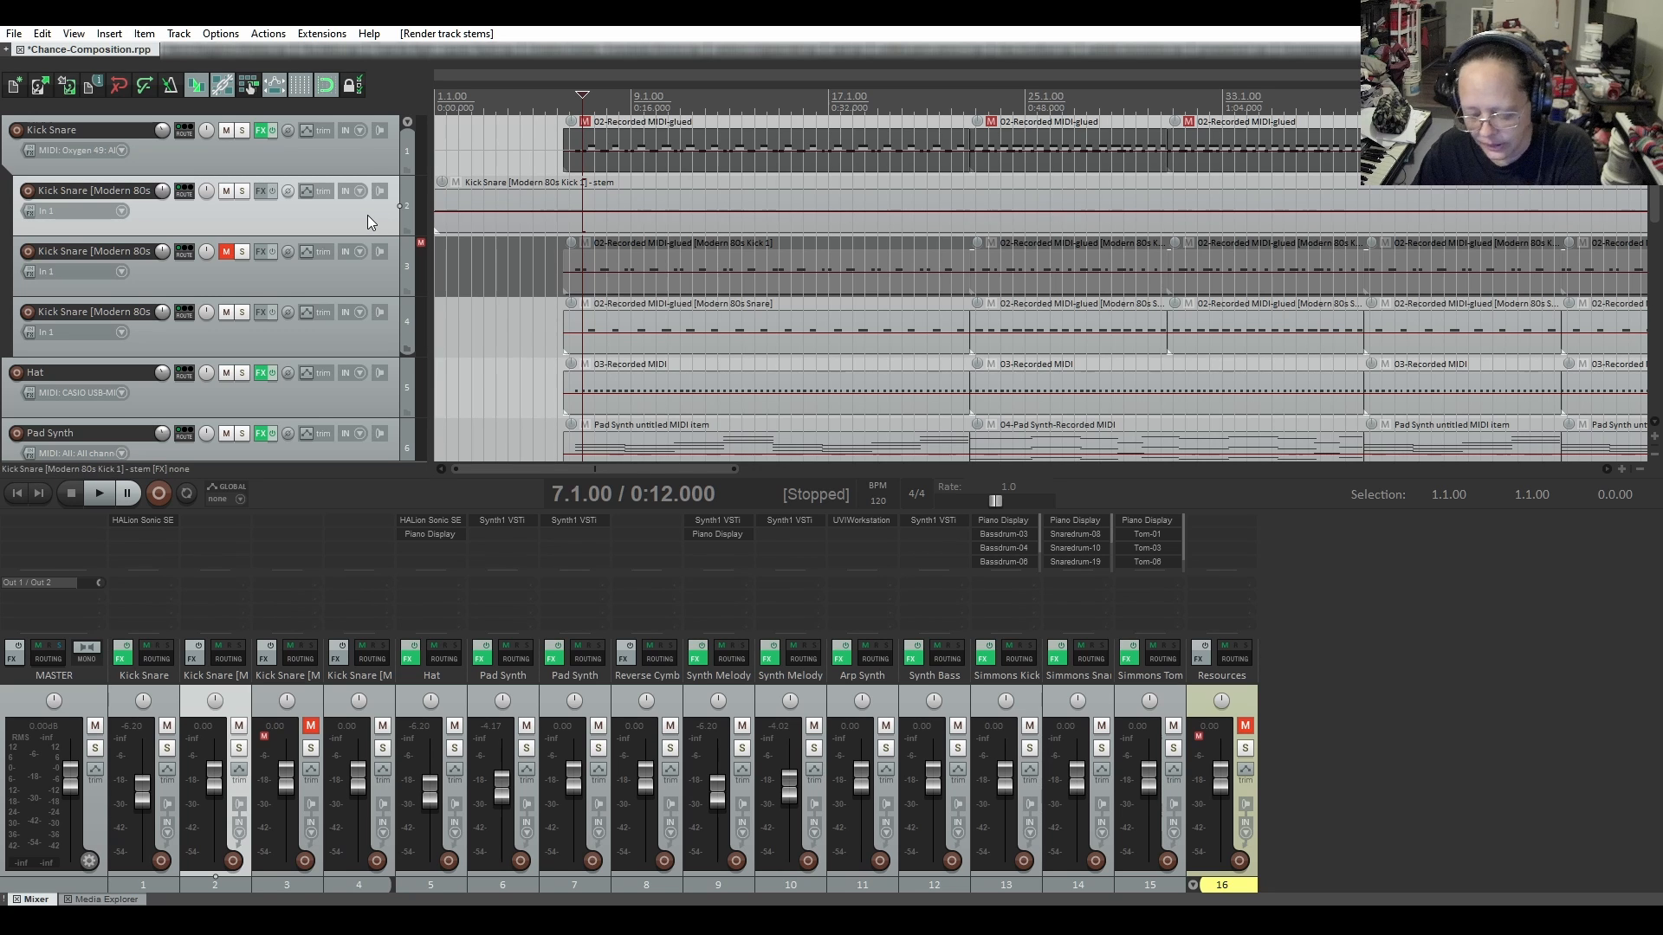
# Remove the rendered kick stem track and unmute the original Modern 80s Kick 1 track
pyautogui.press('Delete')
pyautogui.click(801, 512)
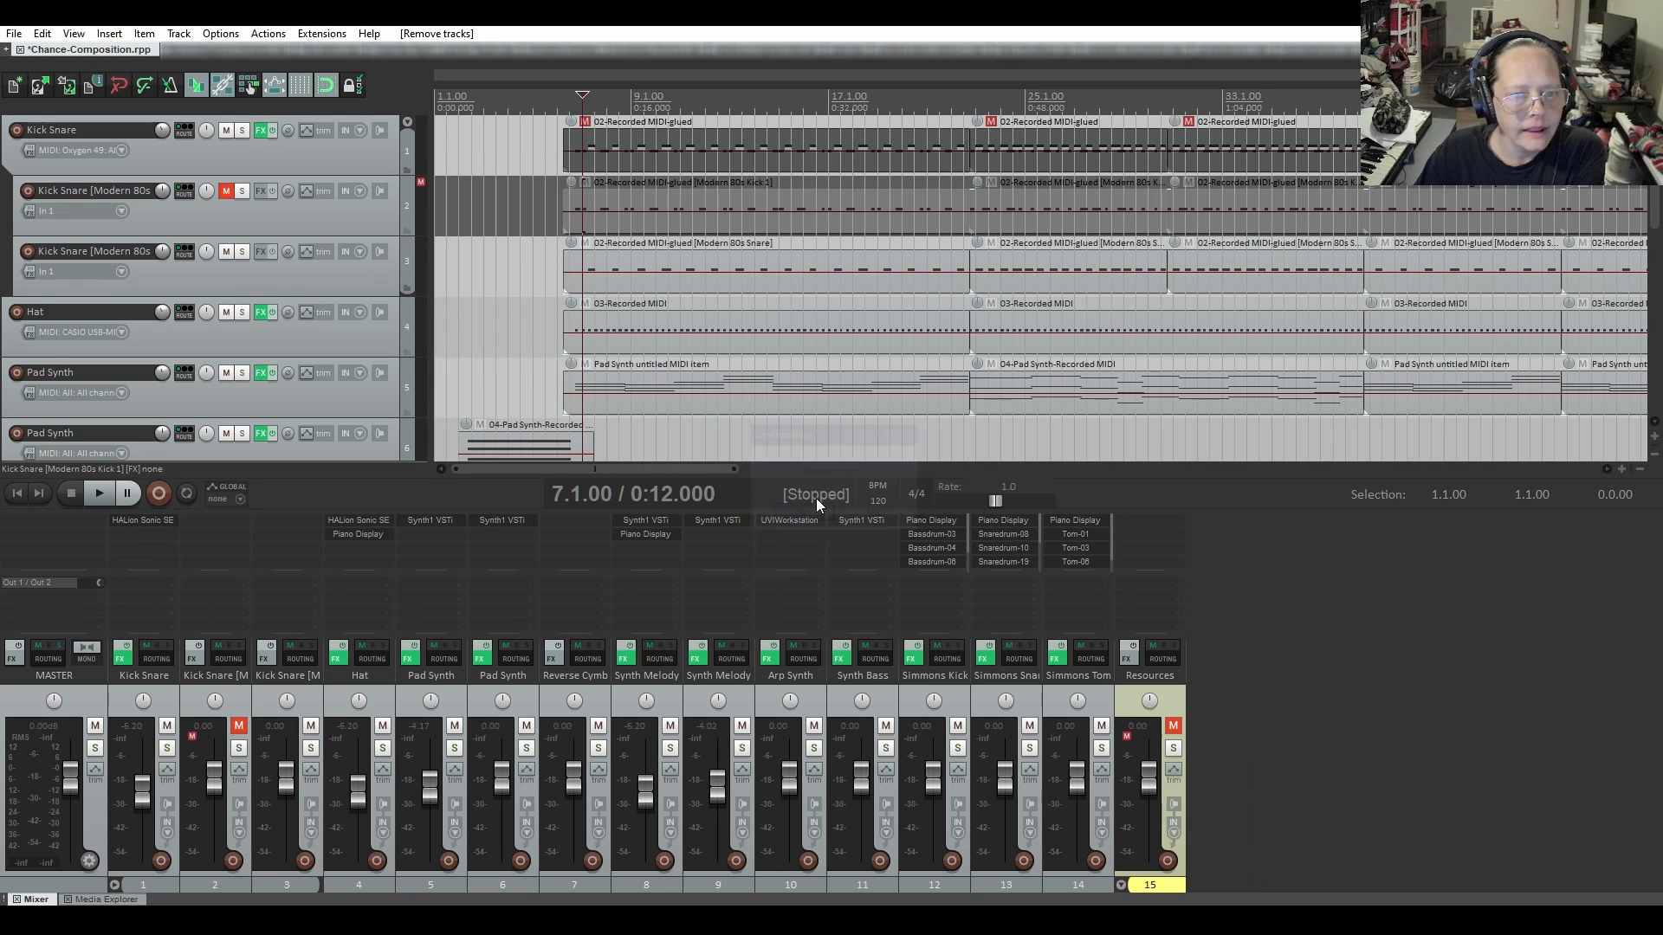
pyautogui.click(227, 192)
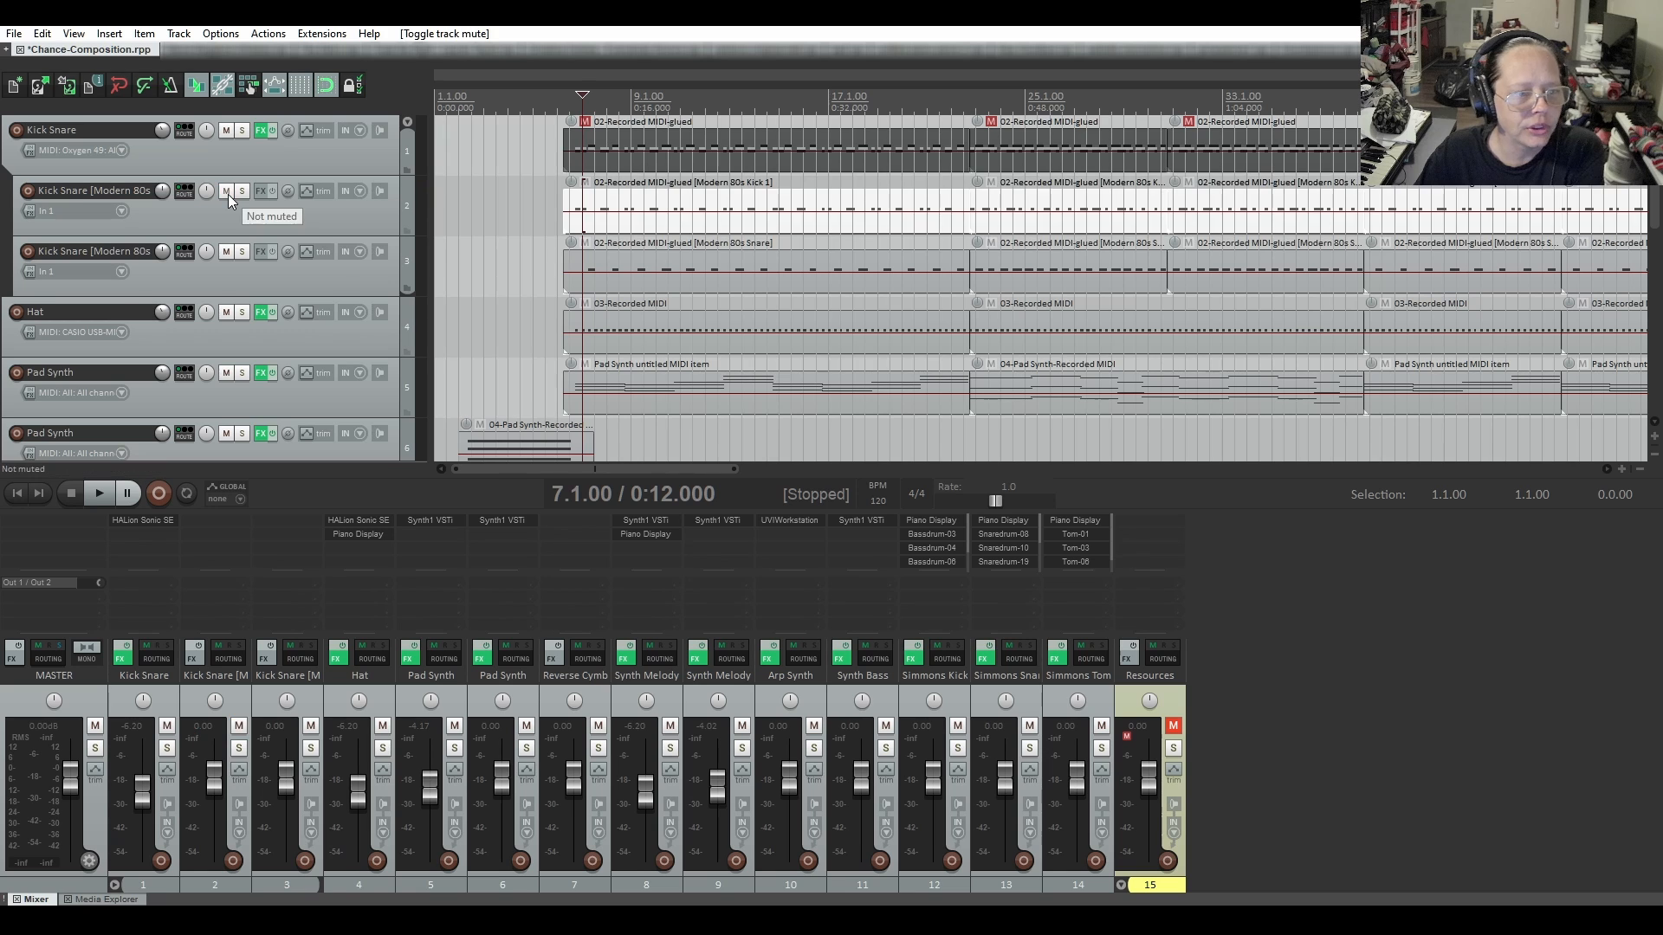
pyautogui.click(279, 159)
pyautogui.rightClick(278, 160)
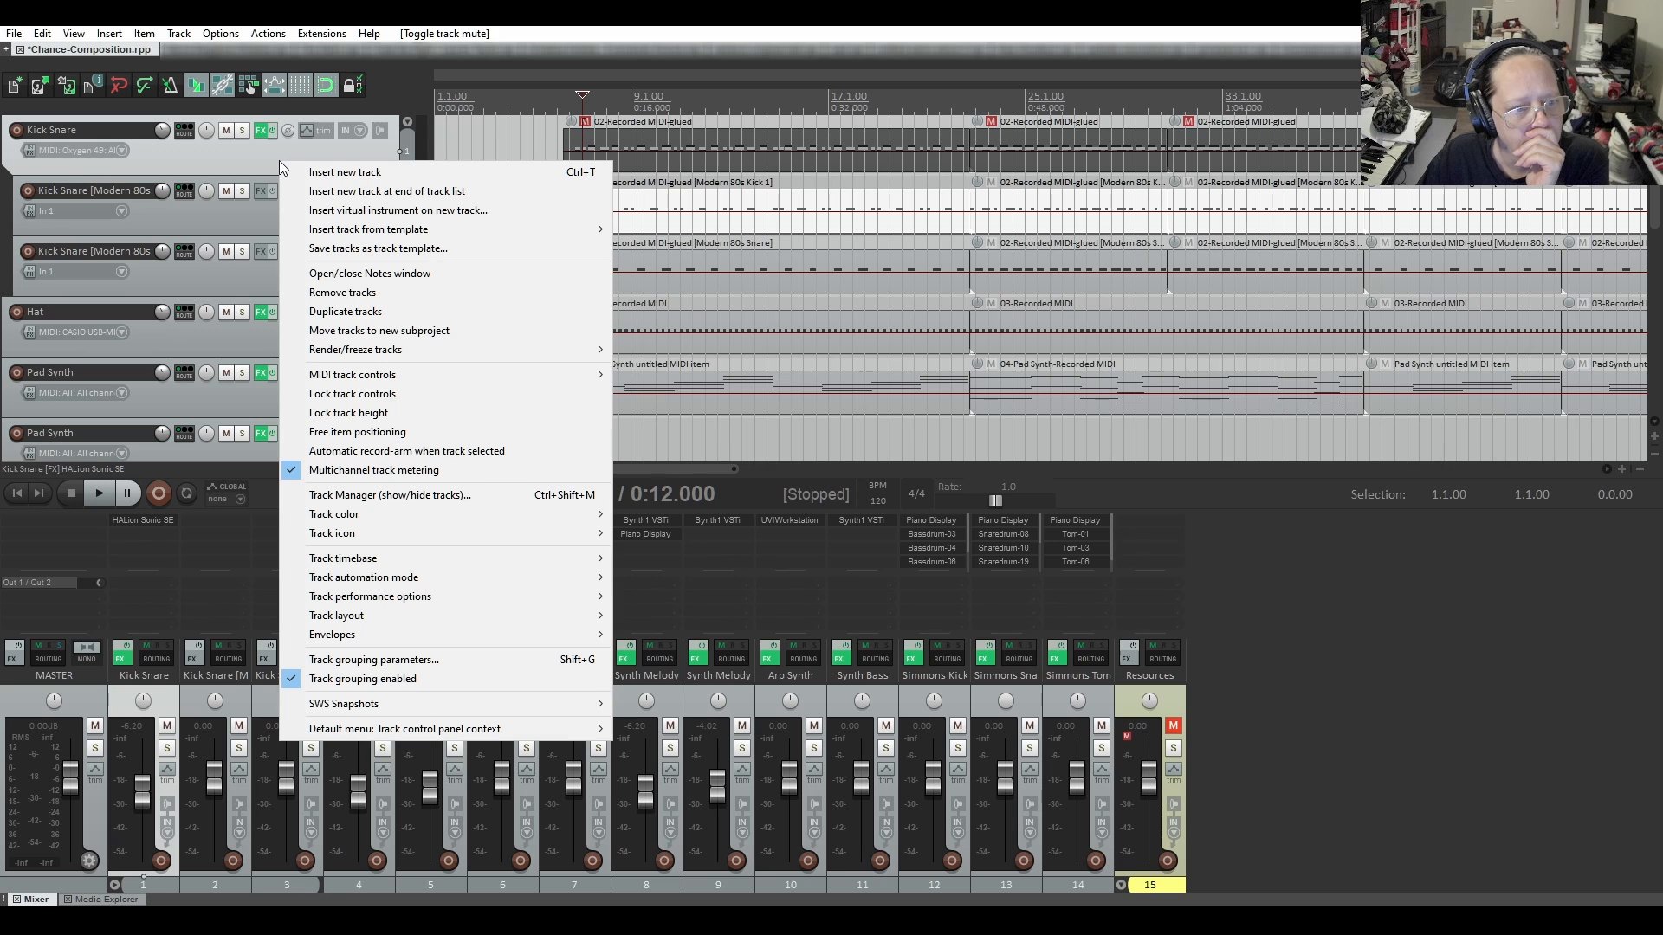
pyautogui.moveTo(414, 350)
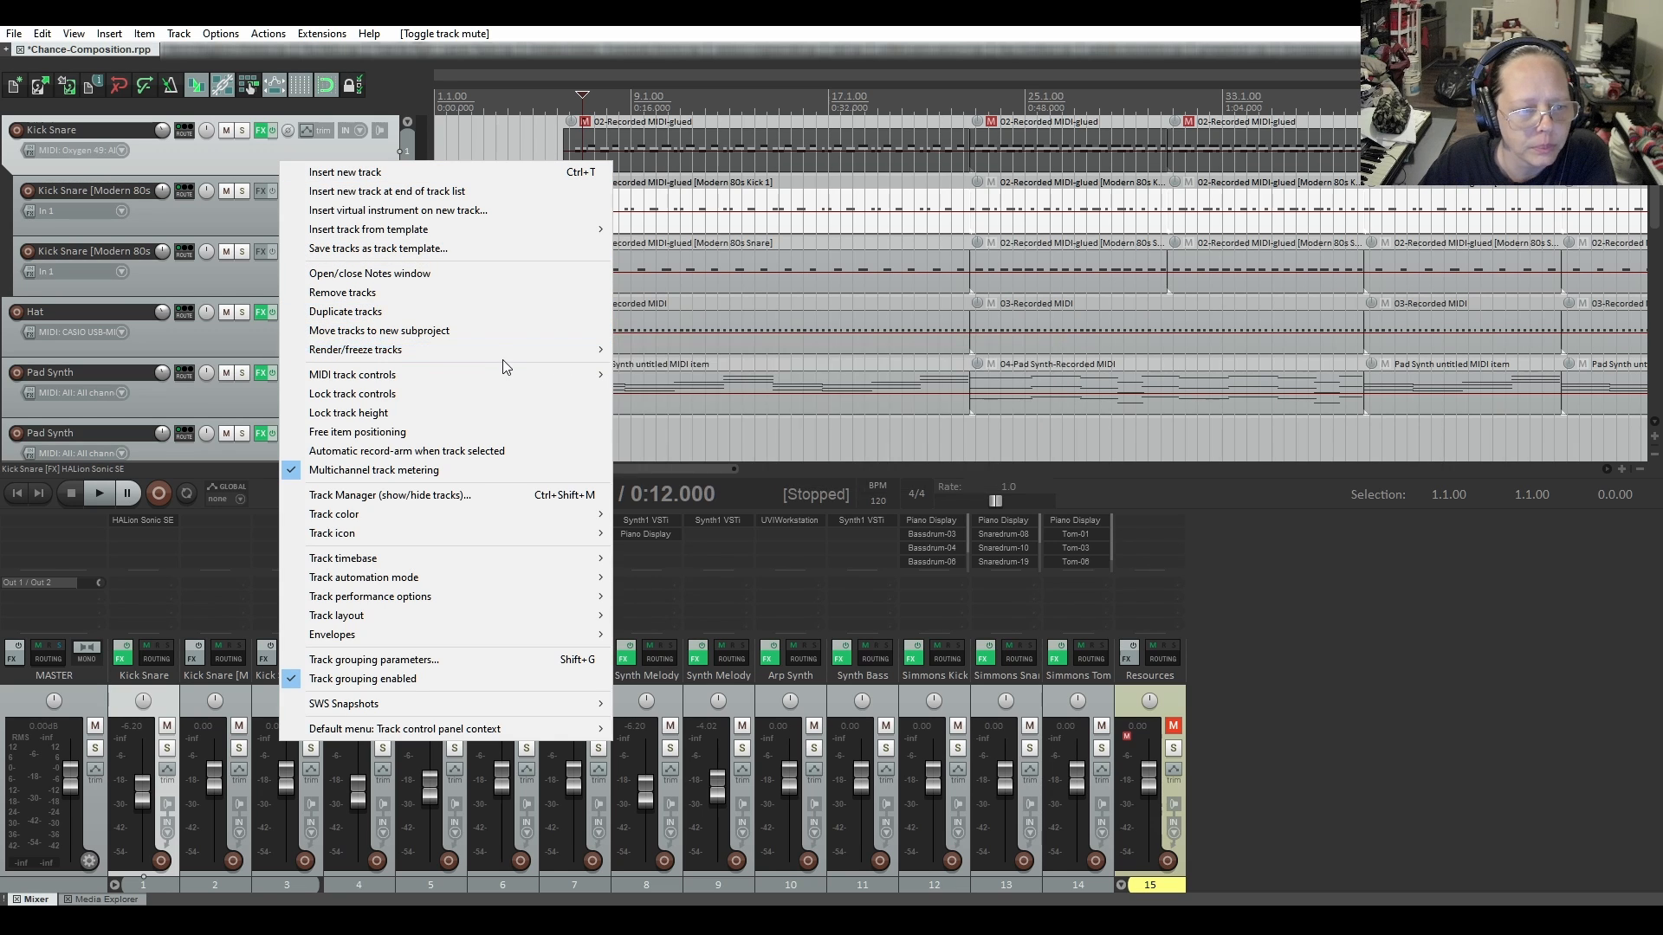
pyautogui.moveTo(496, 350)
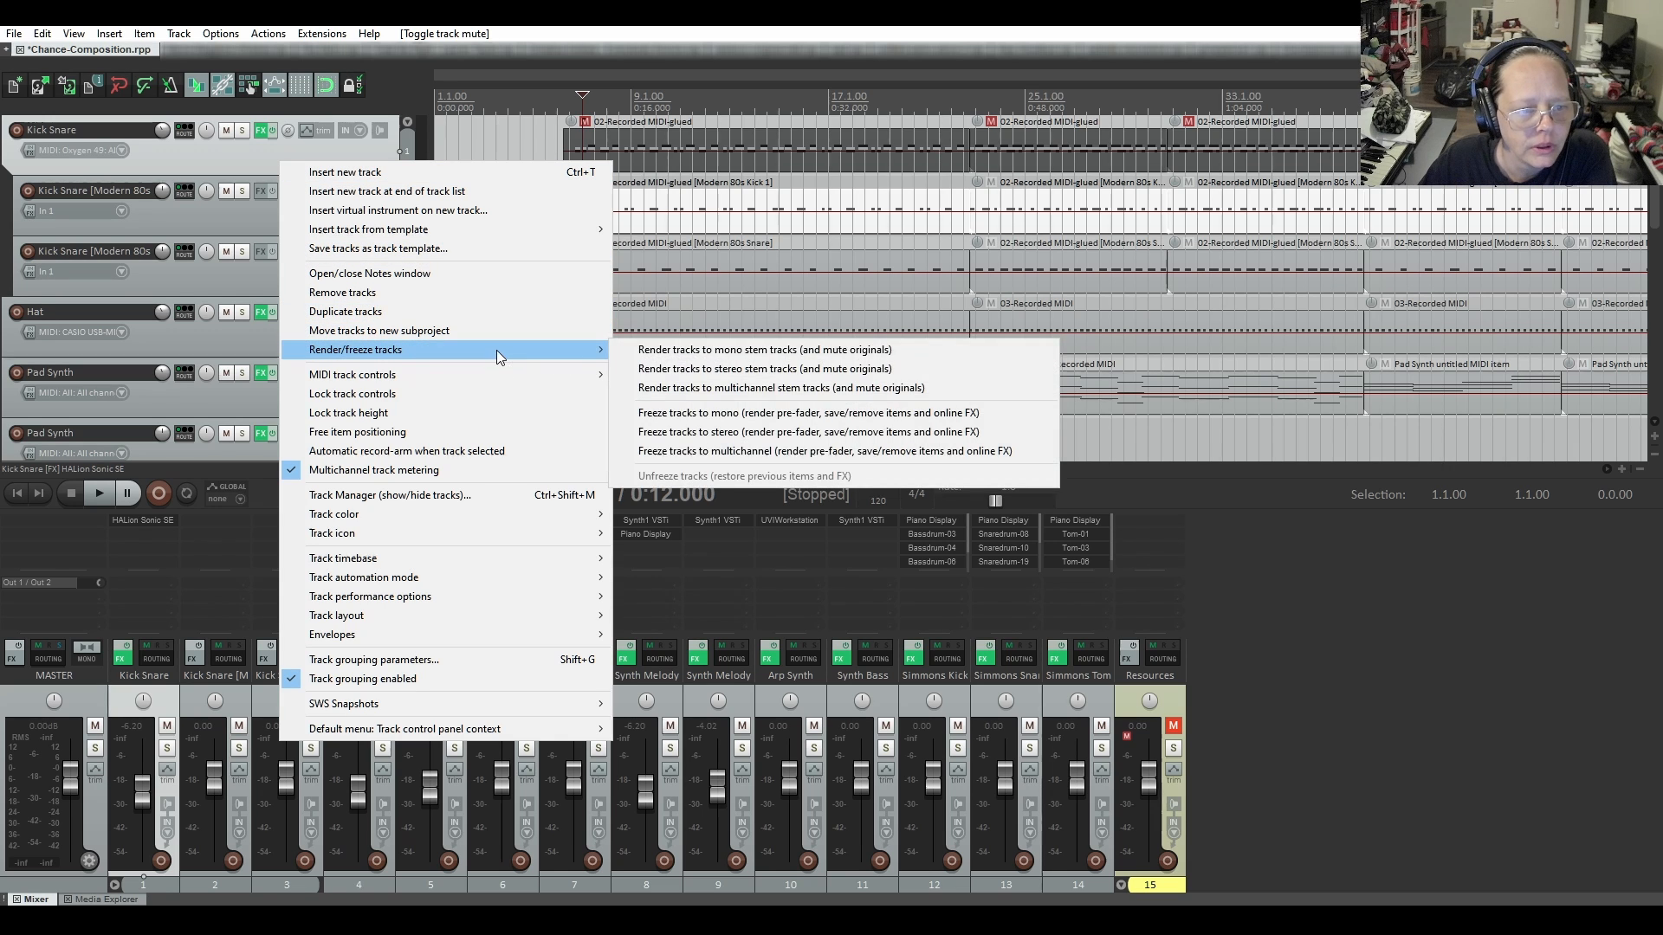
pyautogui.click(684, 350)
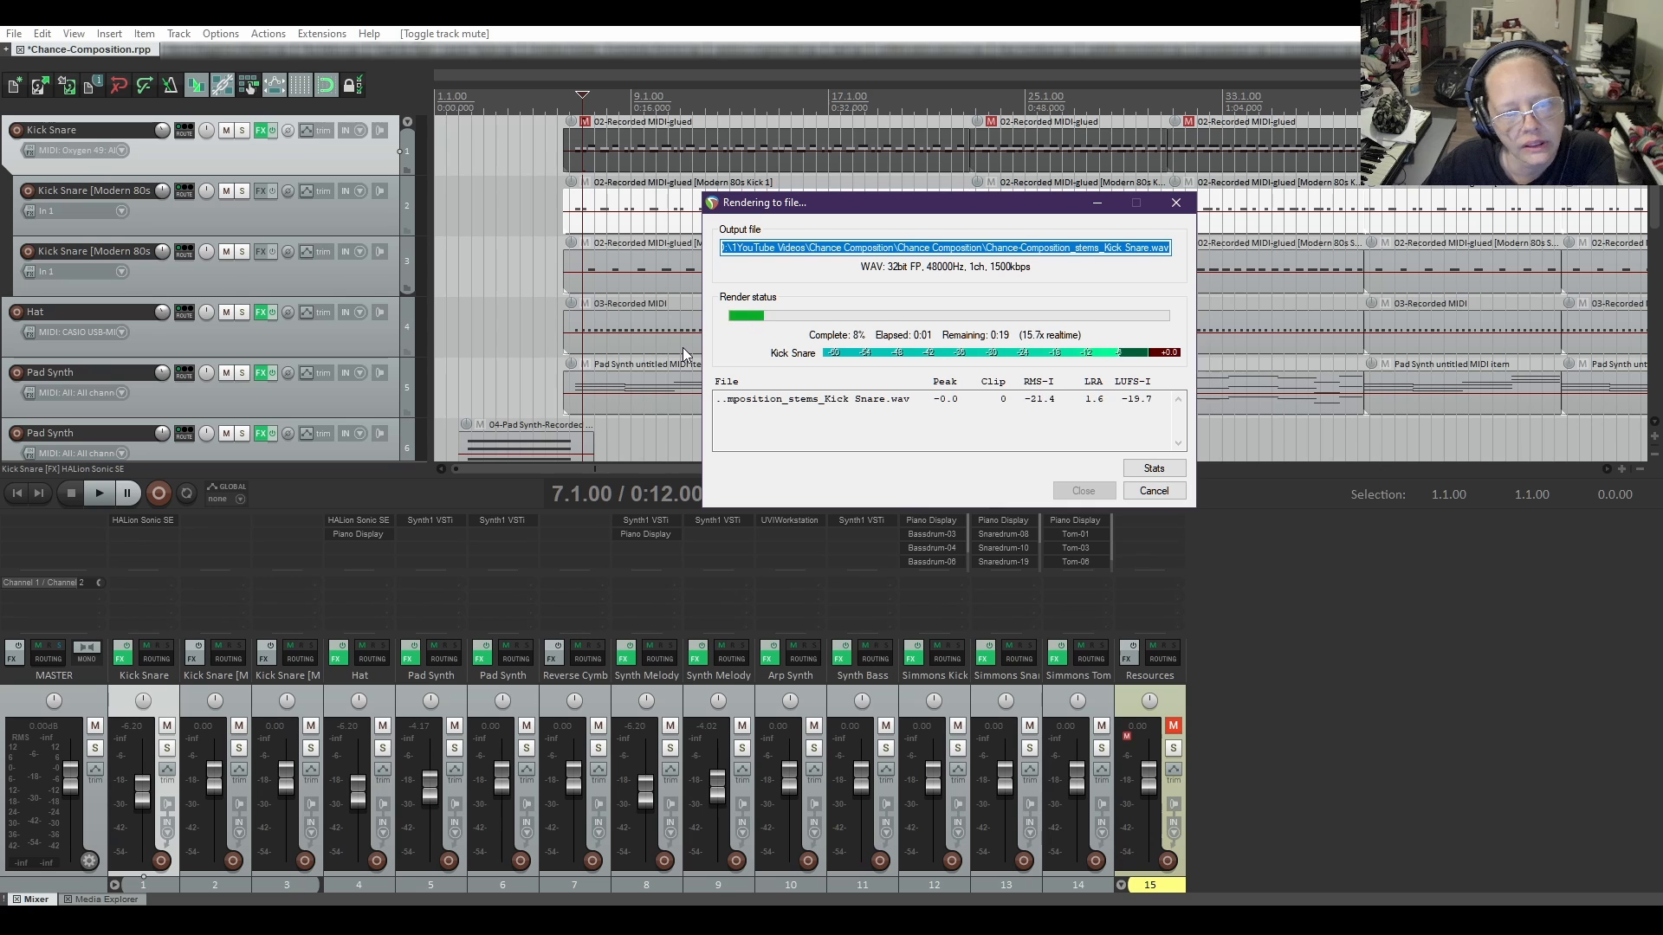
pyautogui.click(1153, 490)
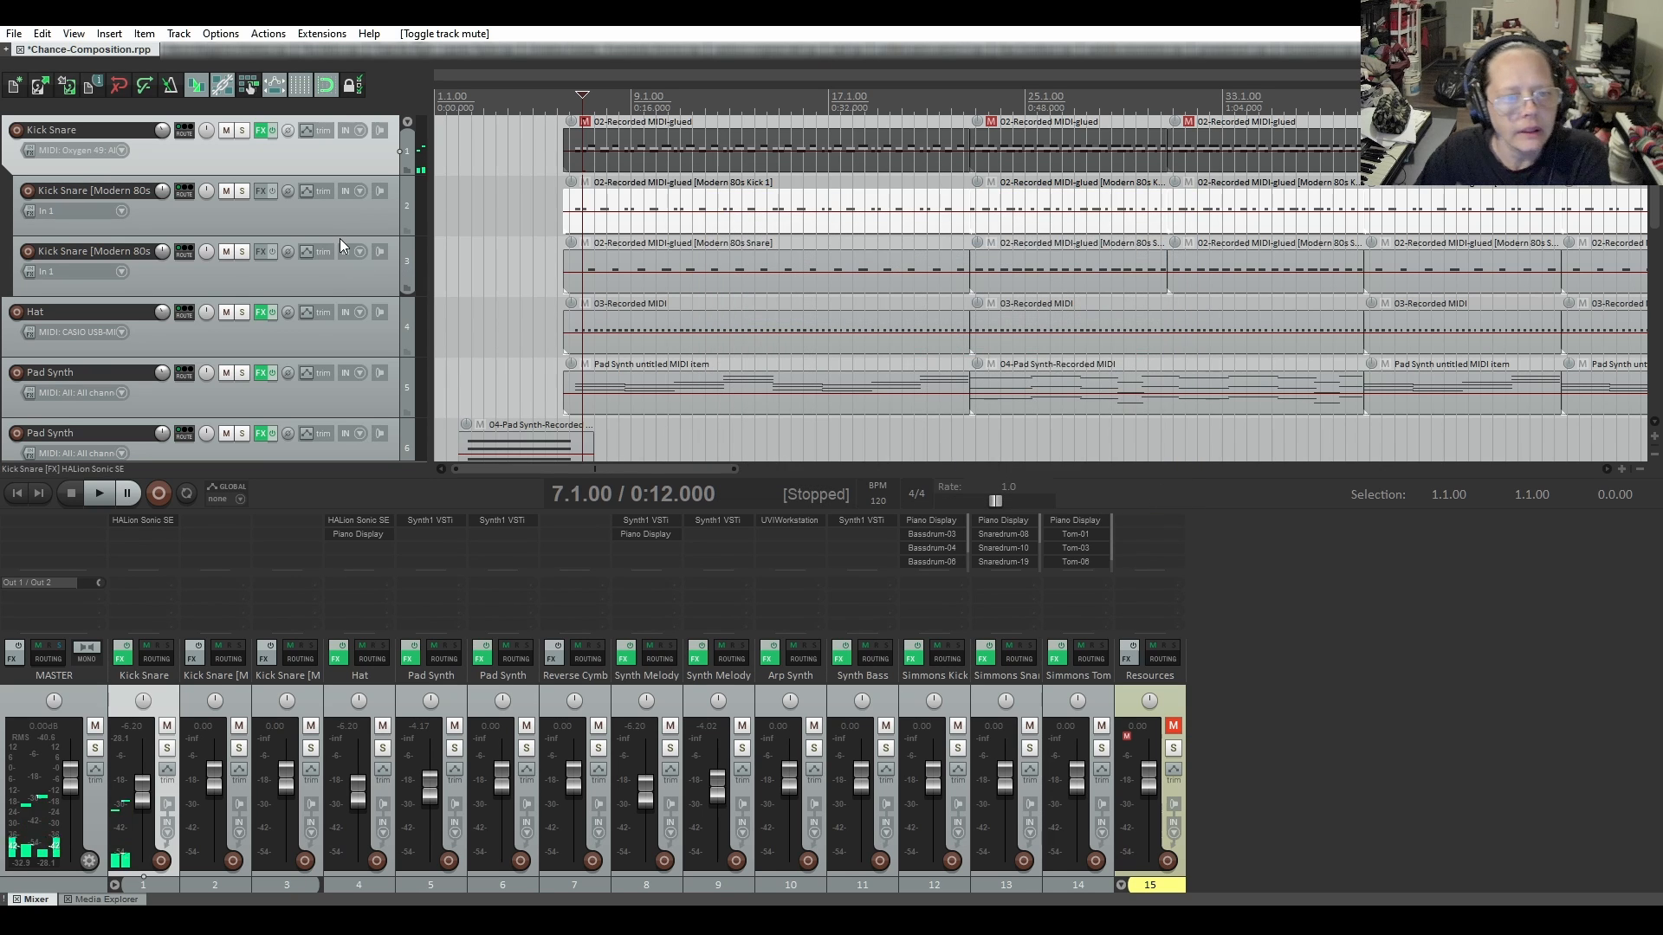
# Disable the parent send on the exploded kick and snare tracks, and add a send from the kick track to the Kick Snare track
pyautogui.click(298, 221)
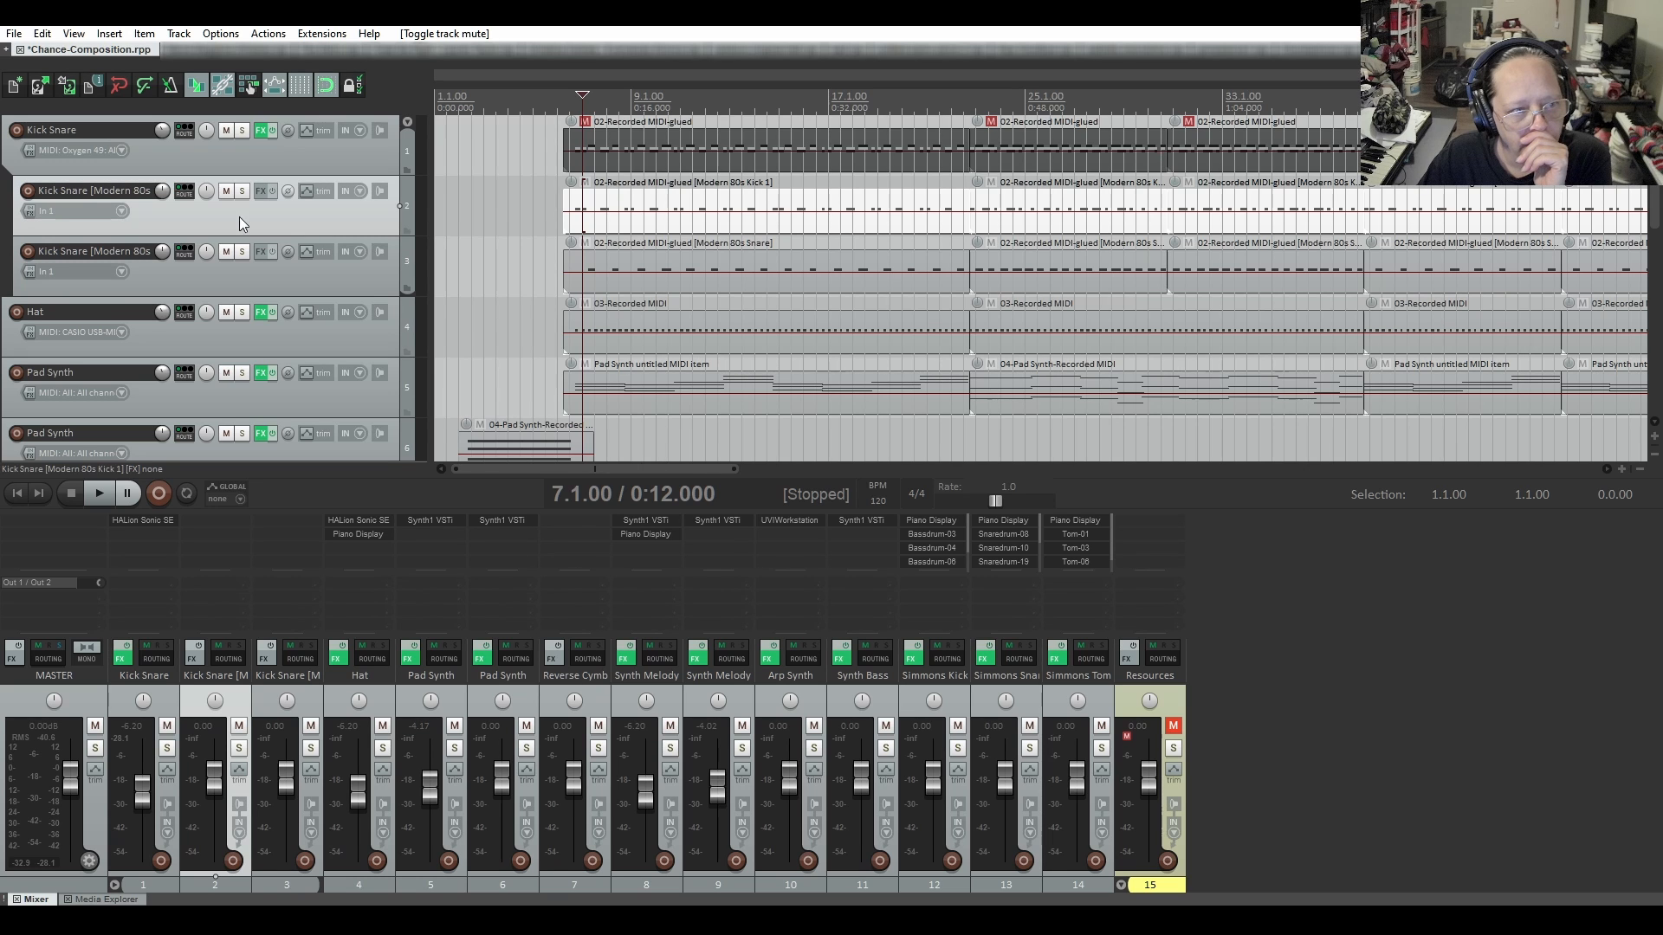
pyautogui.click(185, 193)
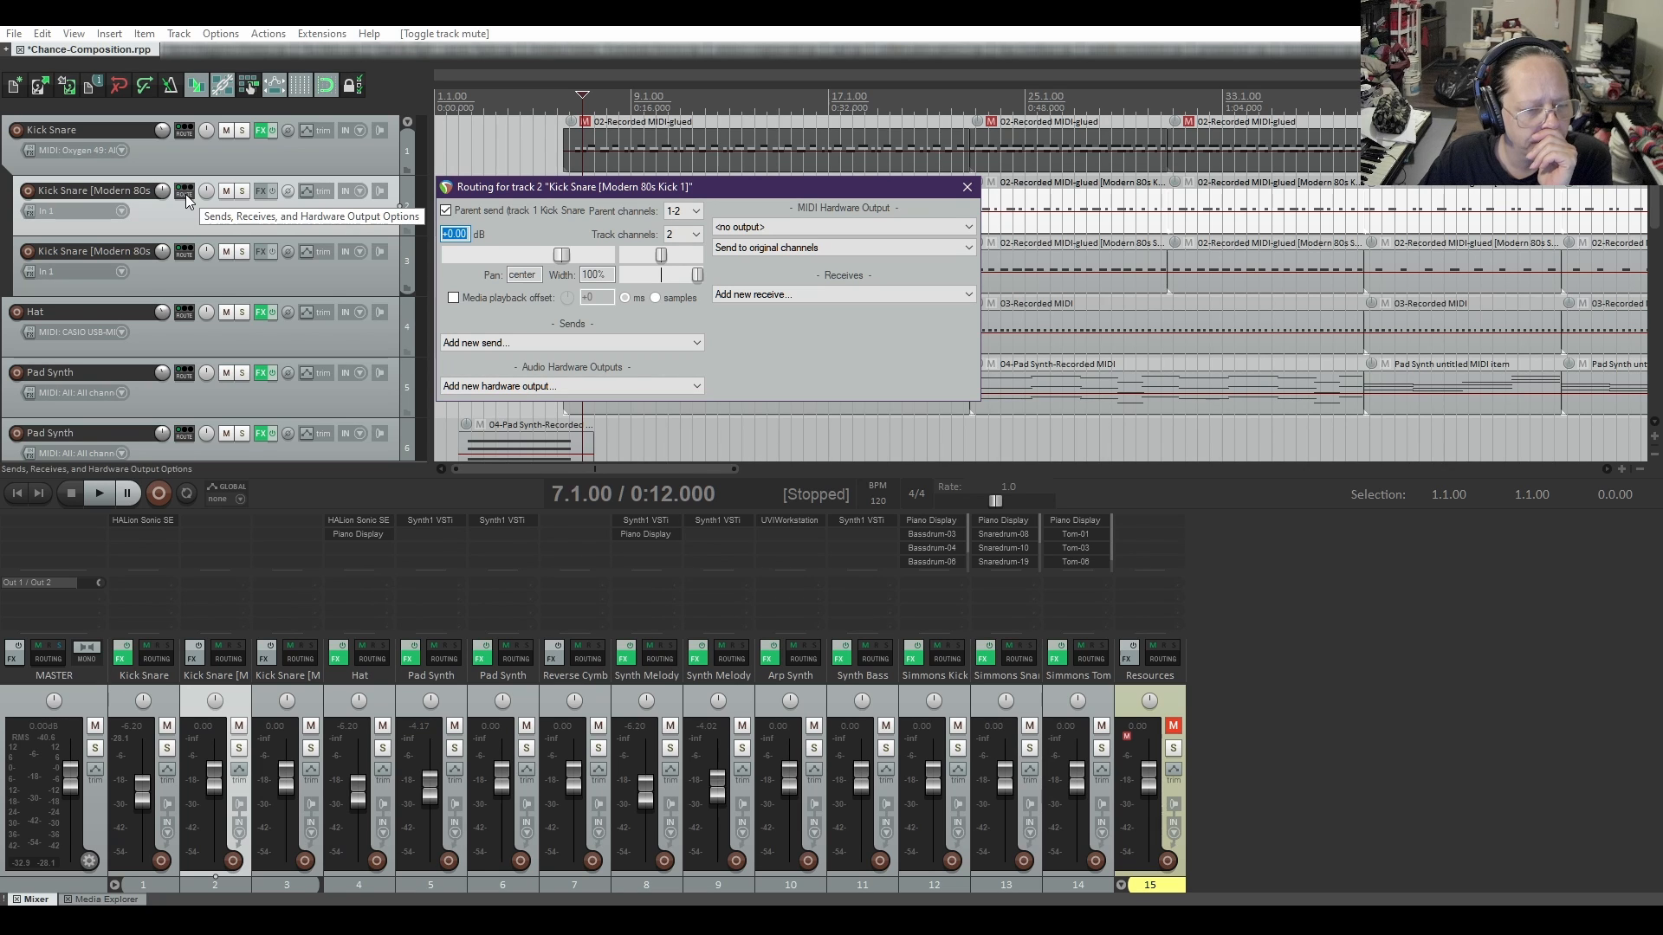
pyautogui.click(445, 210)
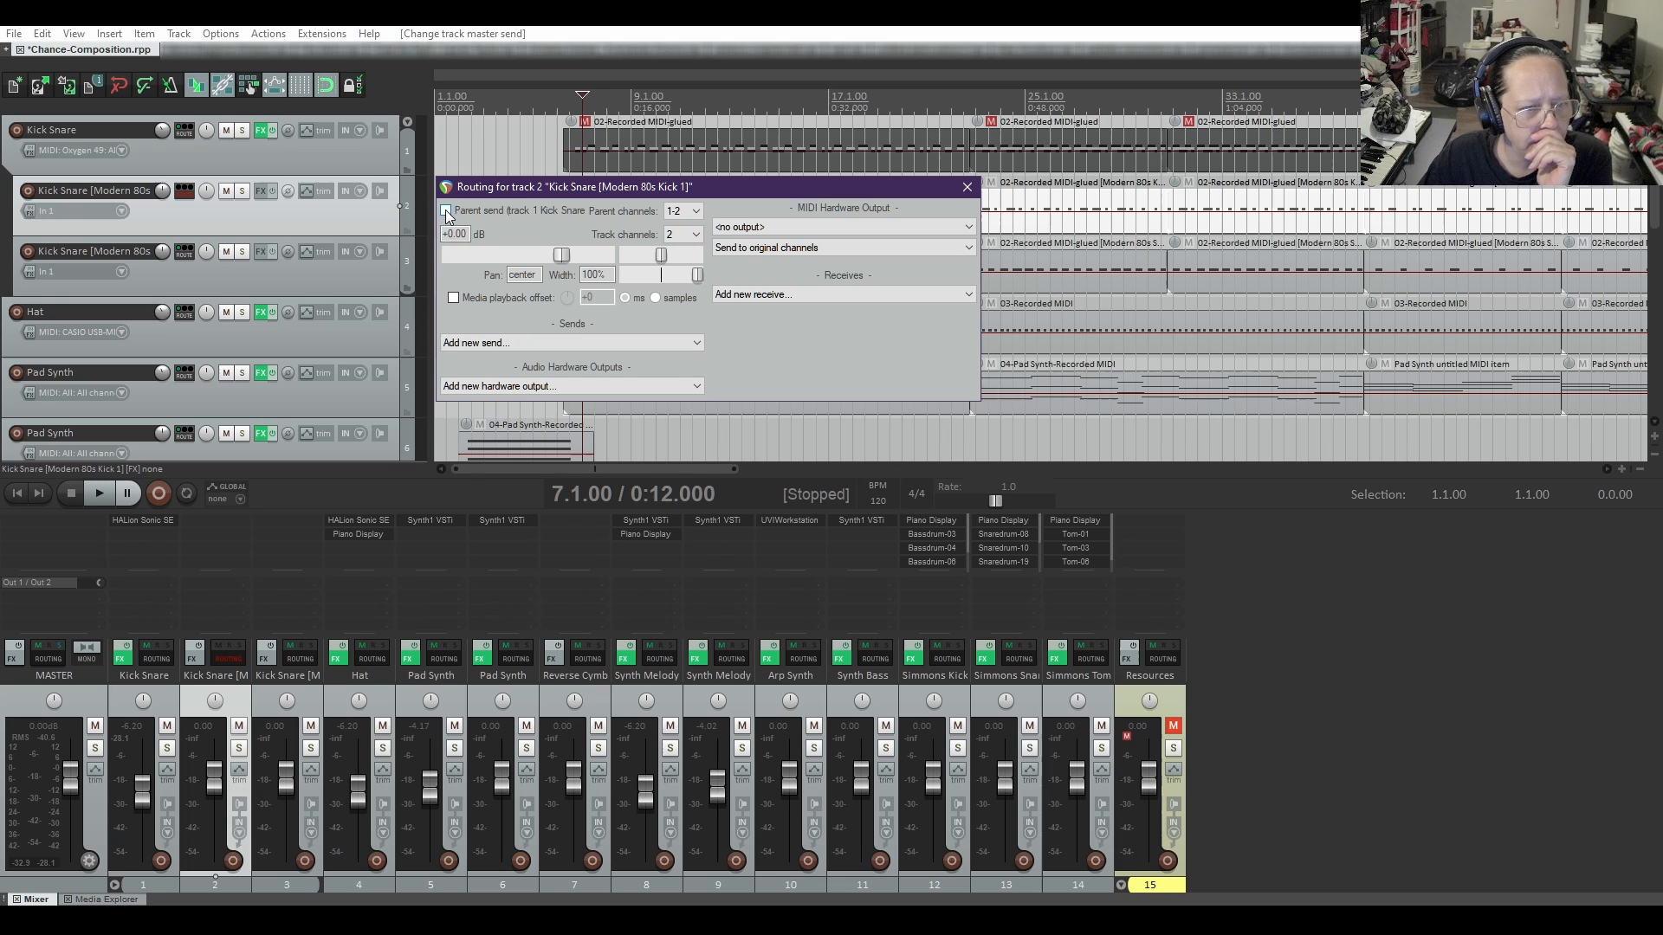
pyautogui.click(183, 252)
pyautogui.click(445, 271)
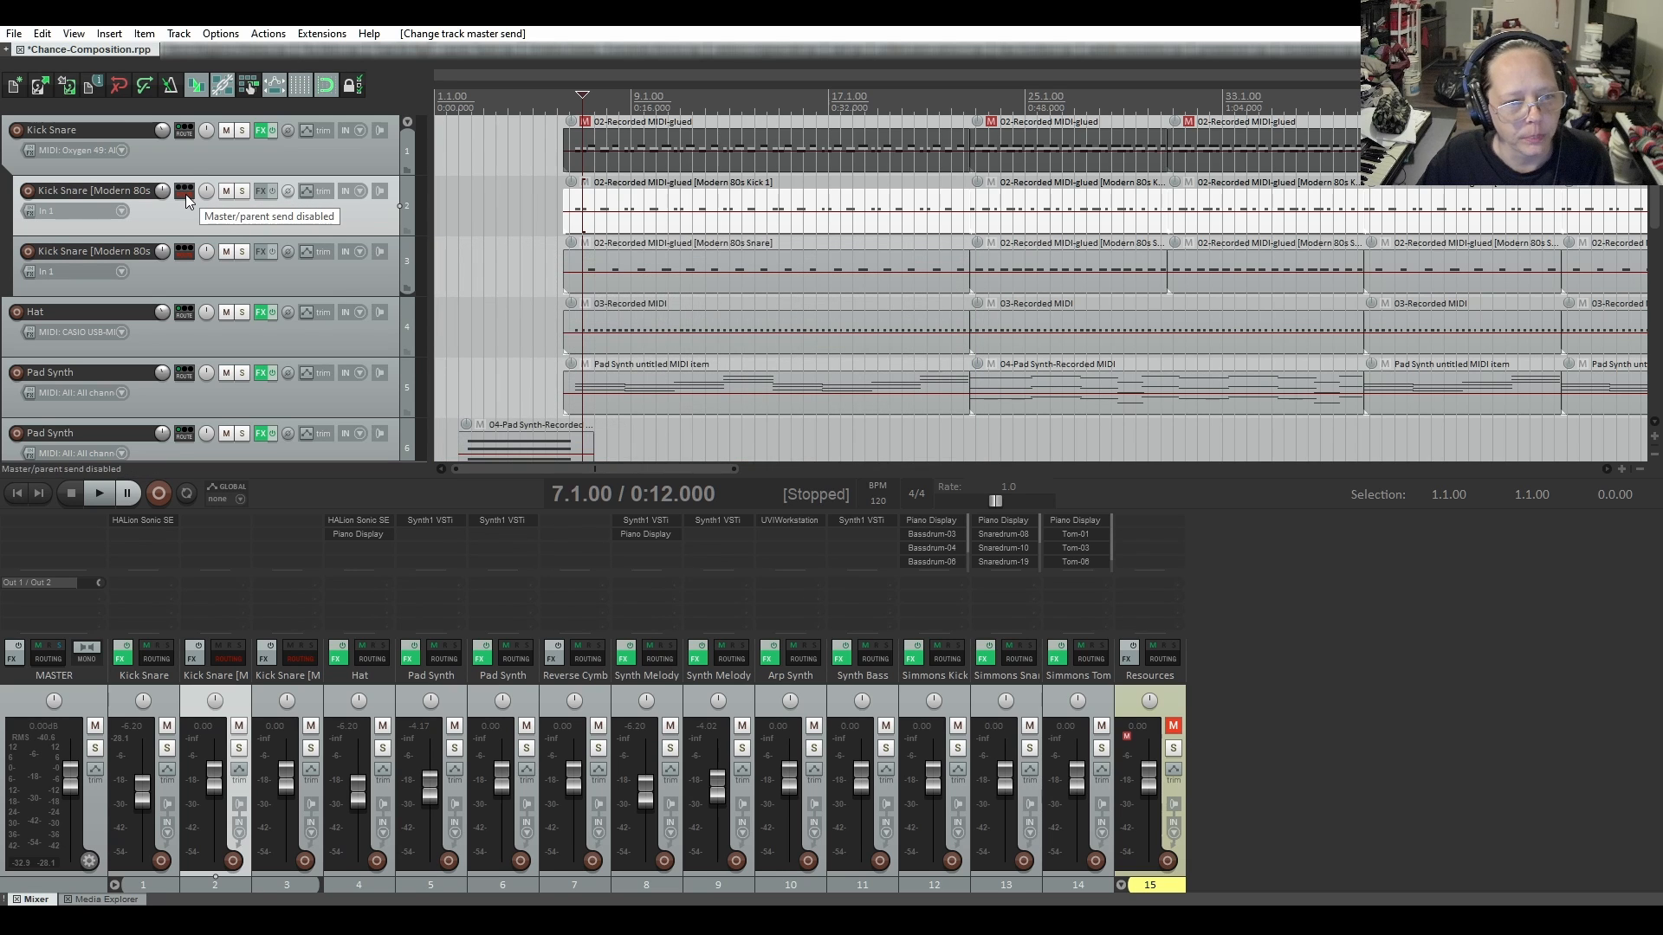
pyautogui.moveTo(185, 194); pyautogui.dragTo(190, 128)
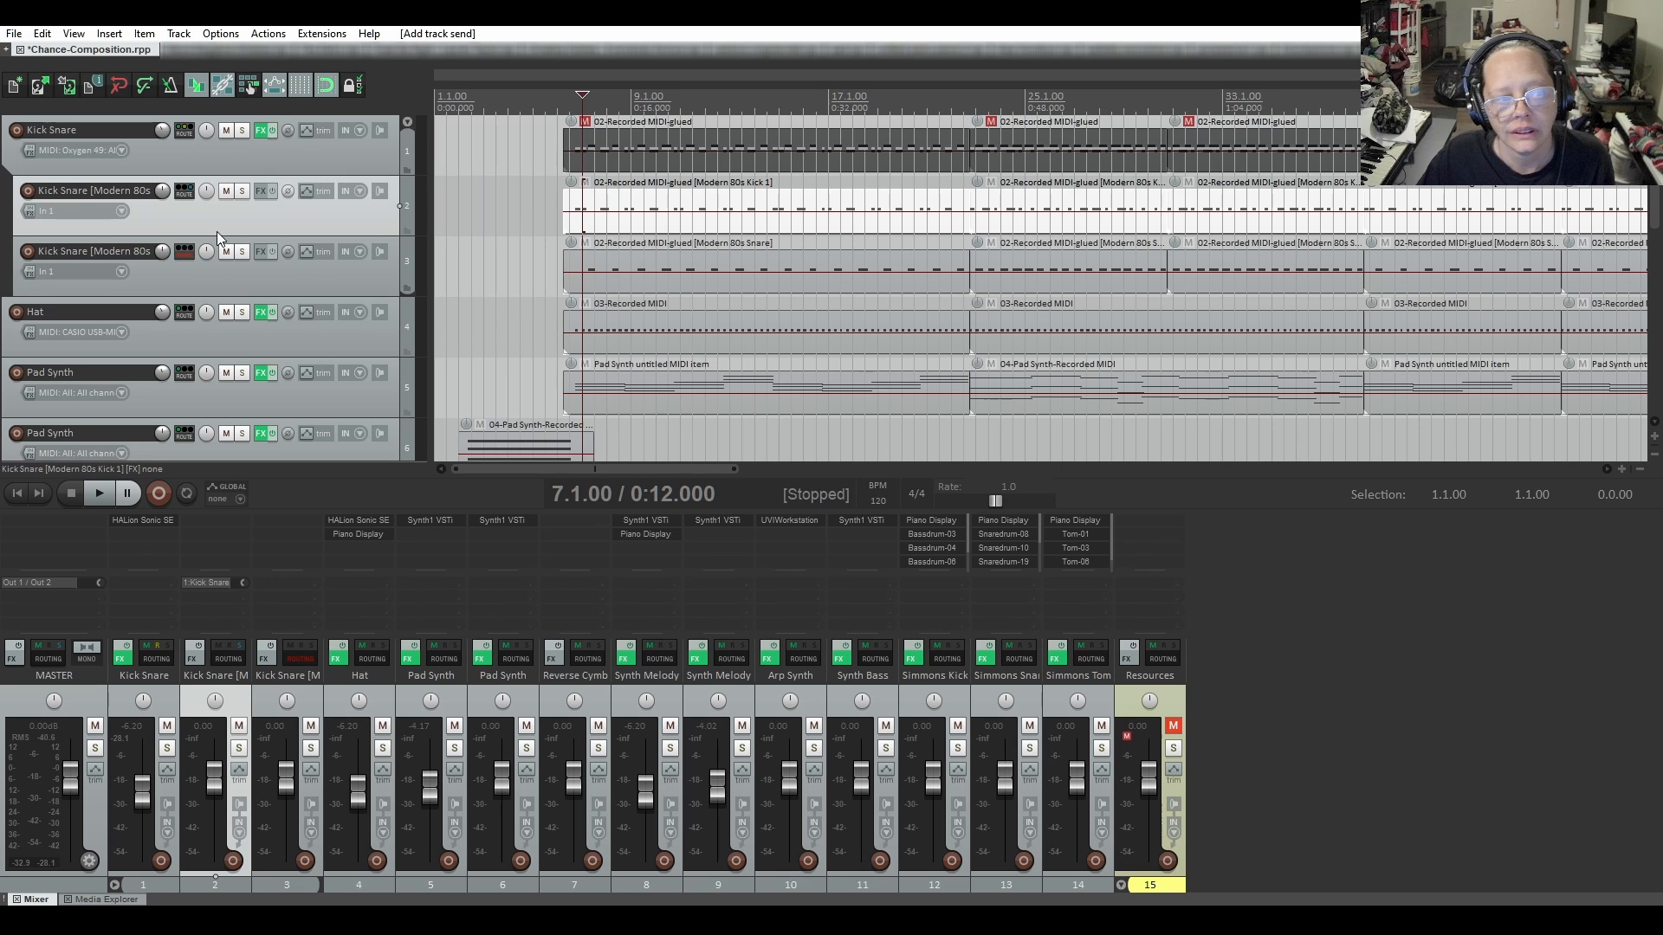
# Try again to render the Modern 80s Kick 1 track to a mono stem track
pyautogui.rightClick(305, 217)
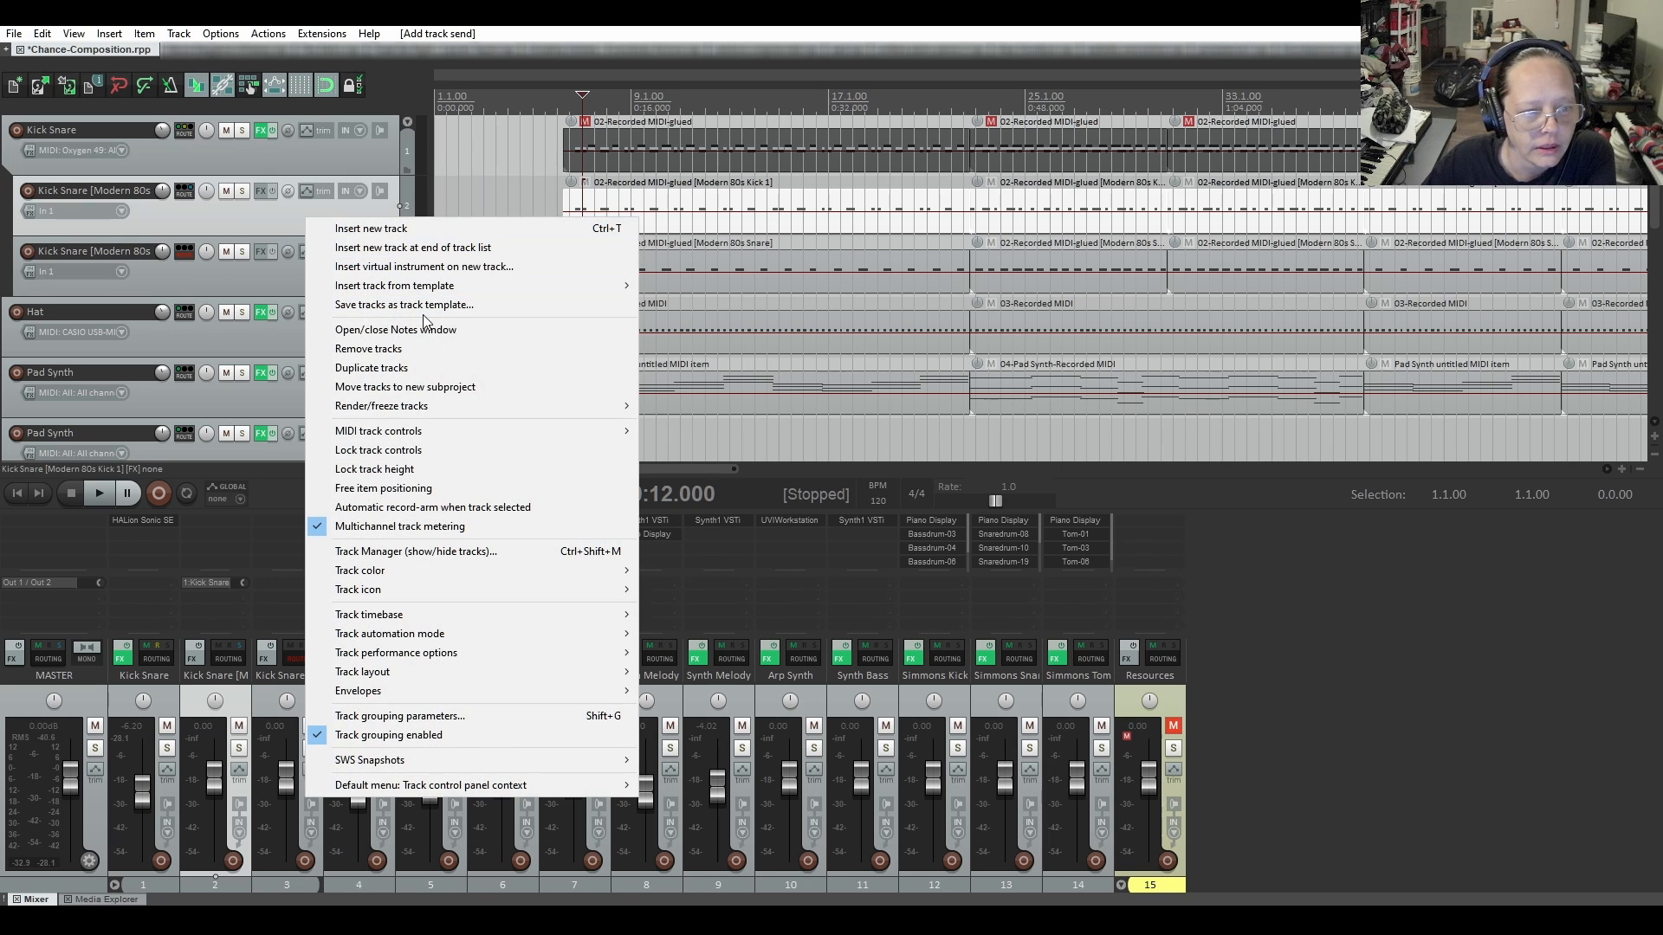
pyautogui.moveTo(448, 407)
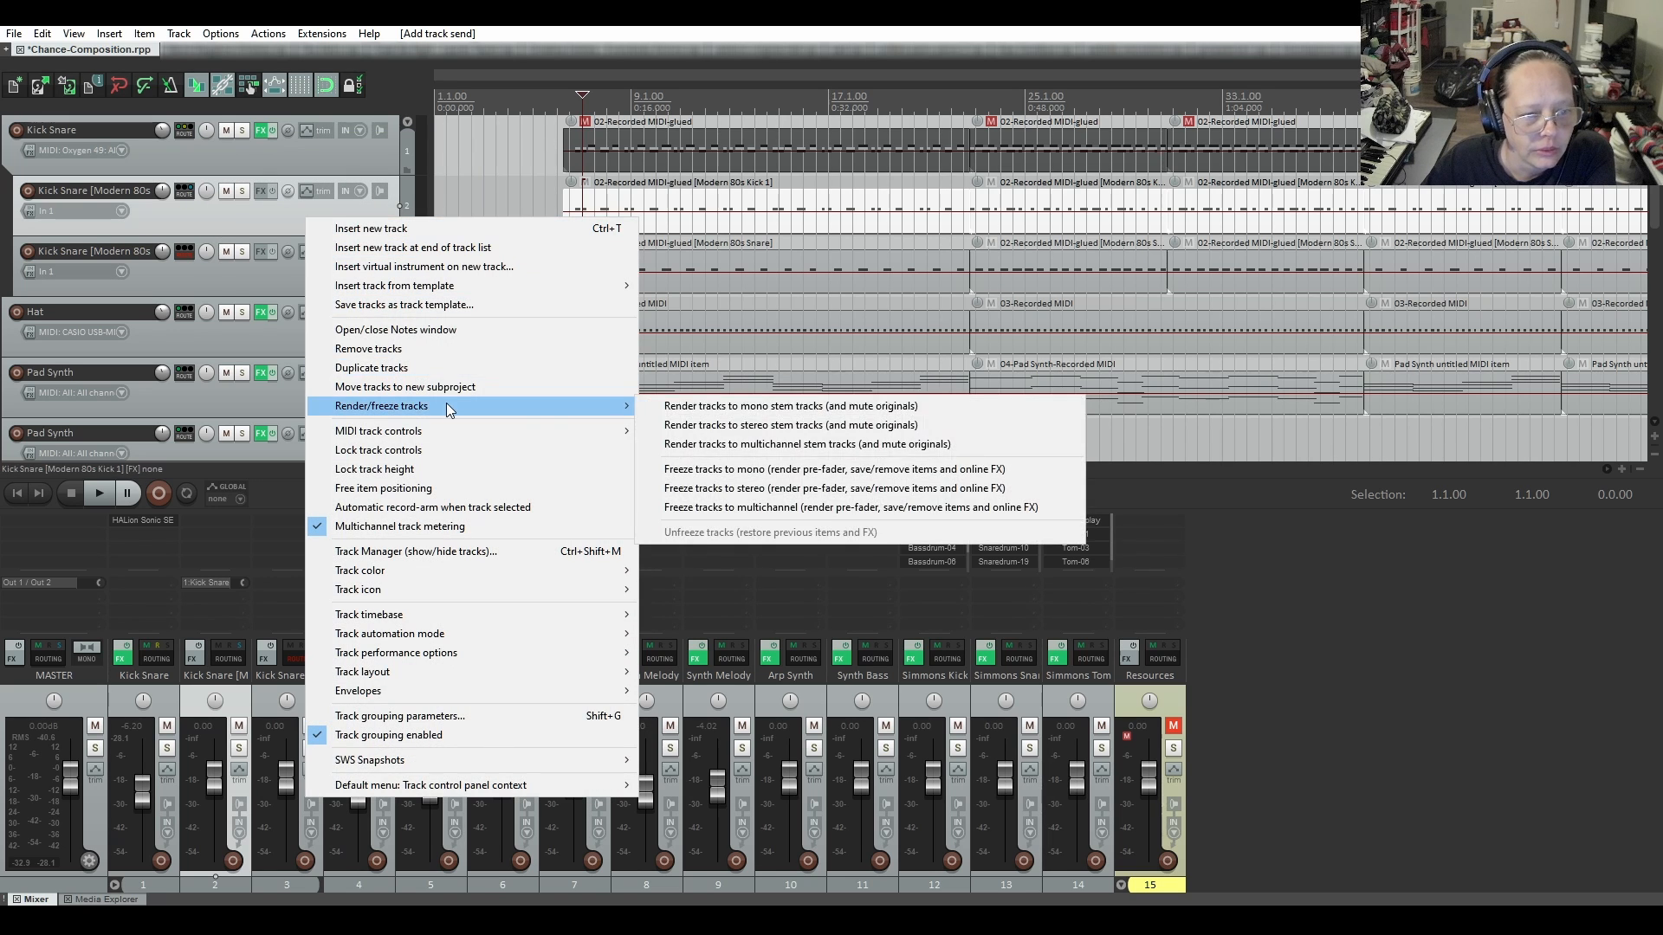
pyautogui.click(694, 409)
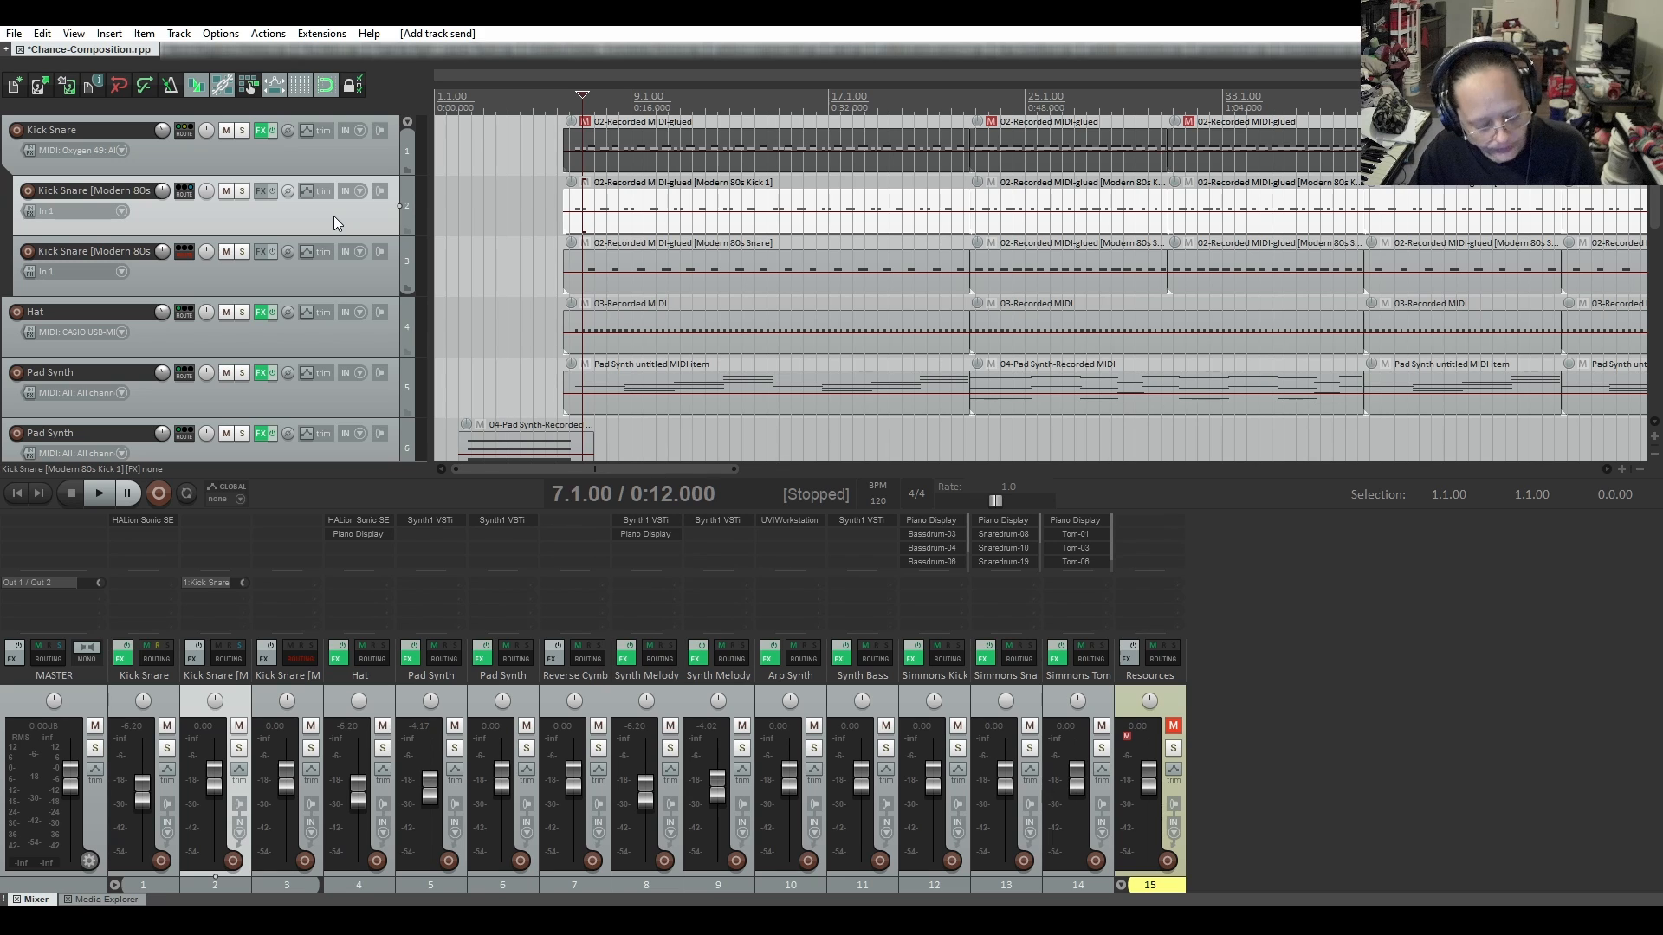
# Undo the send added on the kick track and the disabled parent sends on the exploded kick and snare tracks
pyautogui.hotkey('ctrl', 'z')
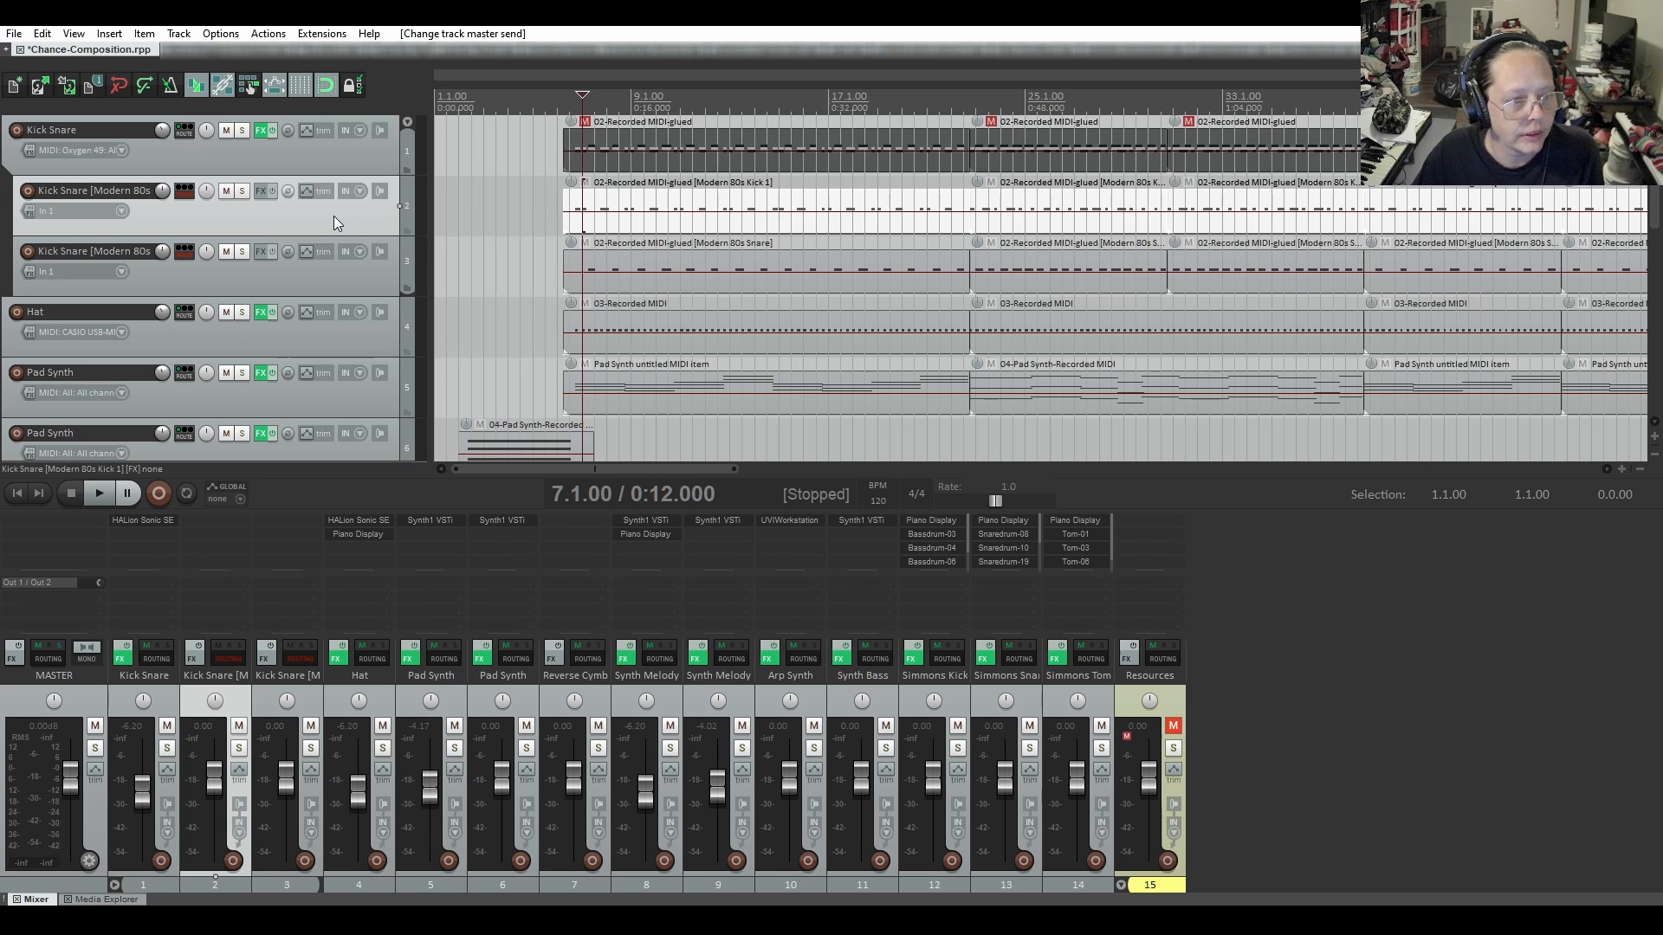
pyautogui.hotkey('ctrl', 'z')
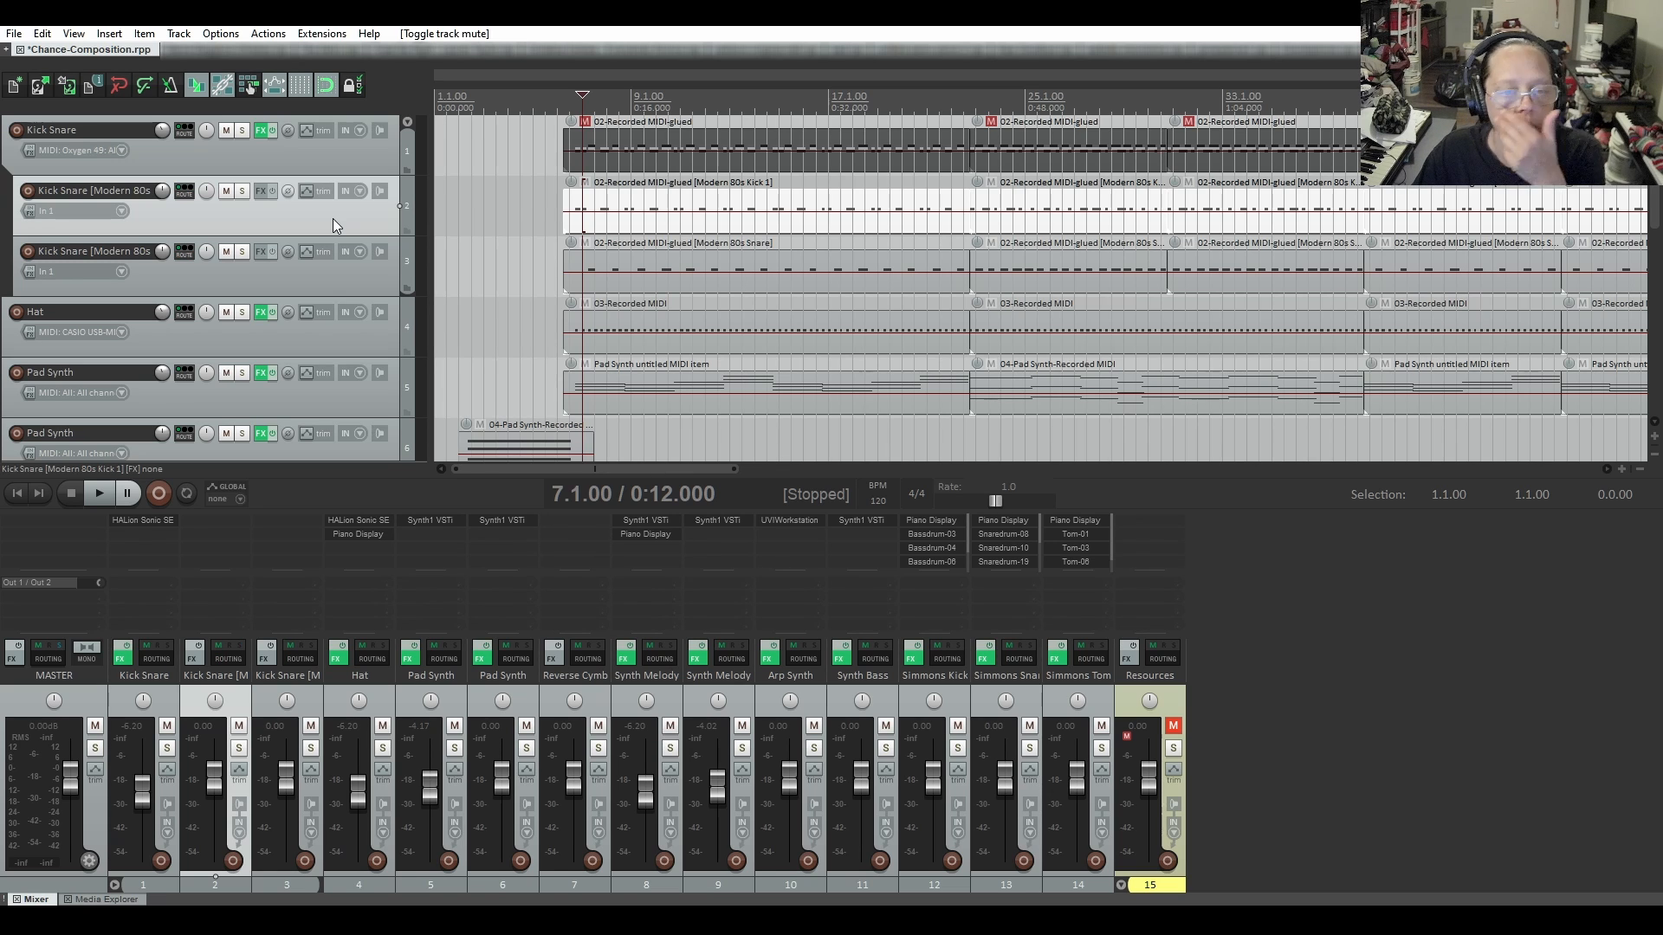
# Check the HALion Sonic SE instrument on the Kick Snare track and copy it to the Modern 80s Kick 1 and Modern 80s Snare tracks
pyautogui.click(258, 126)
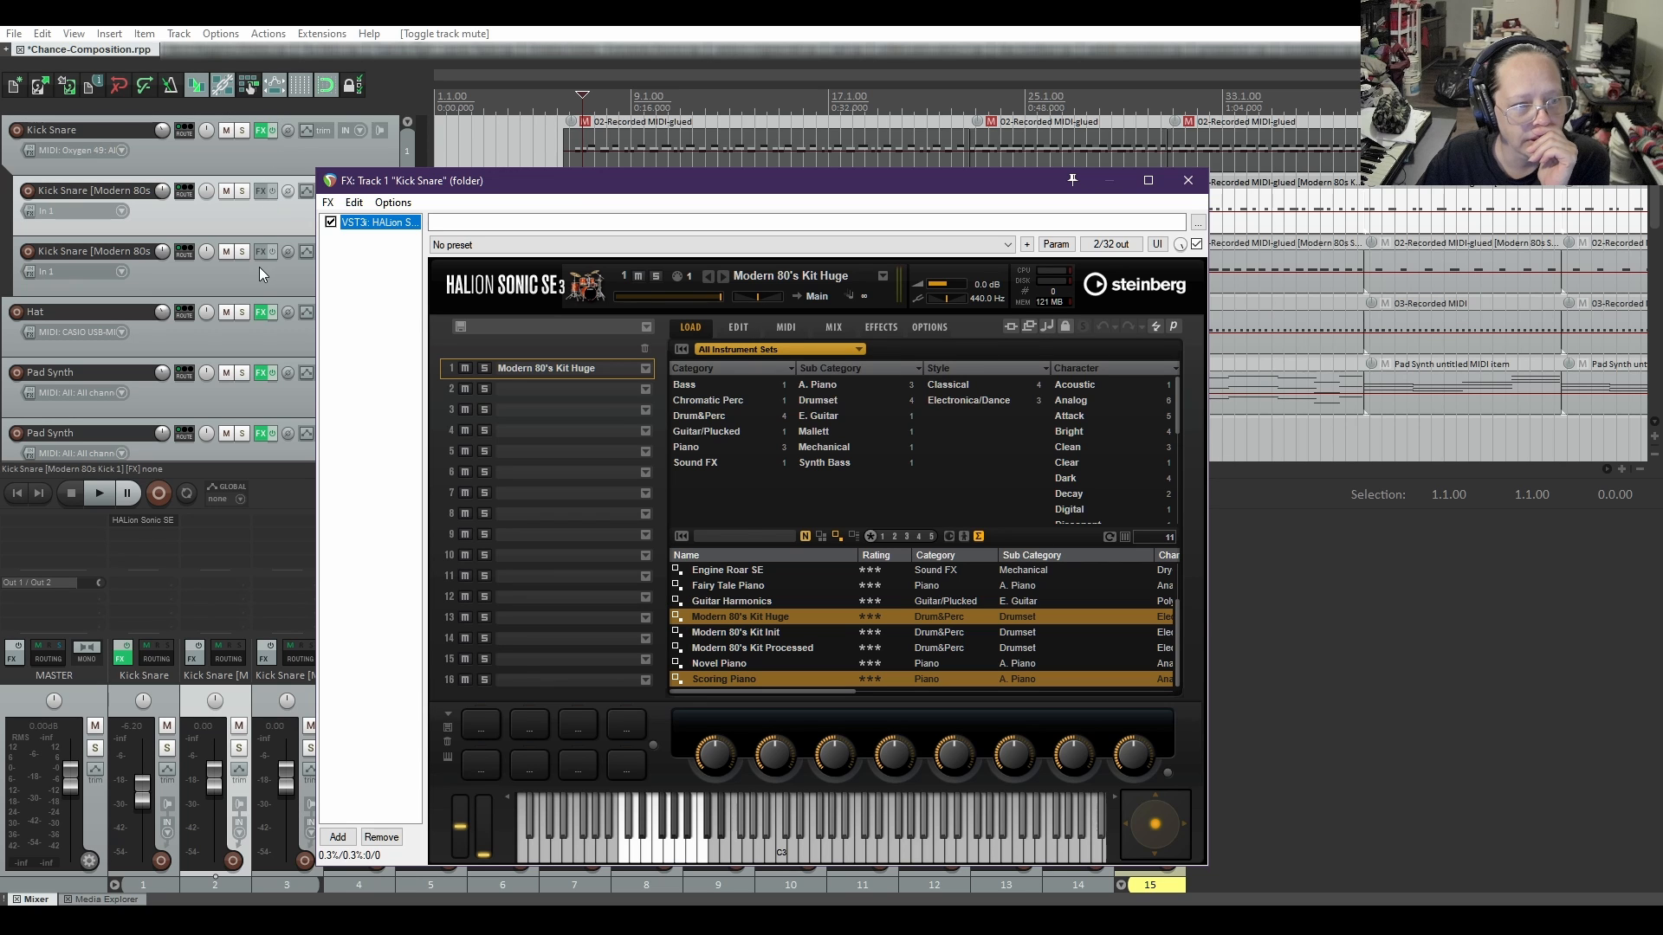
pyautogui.click(1182, 179)
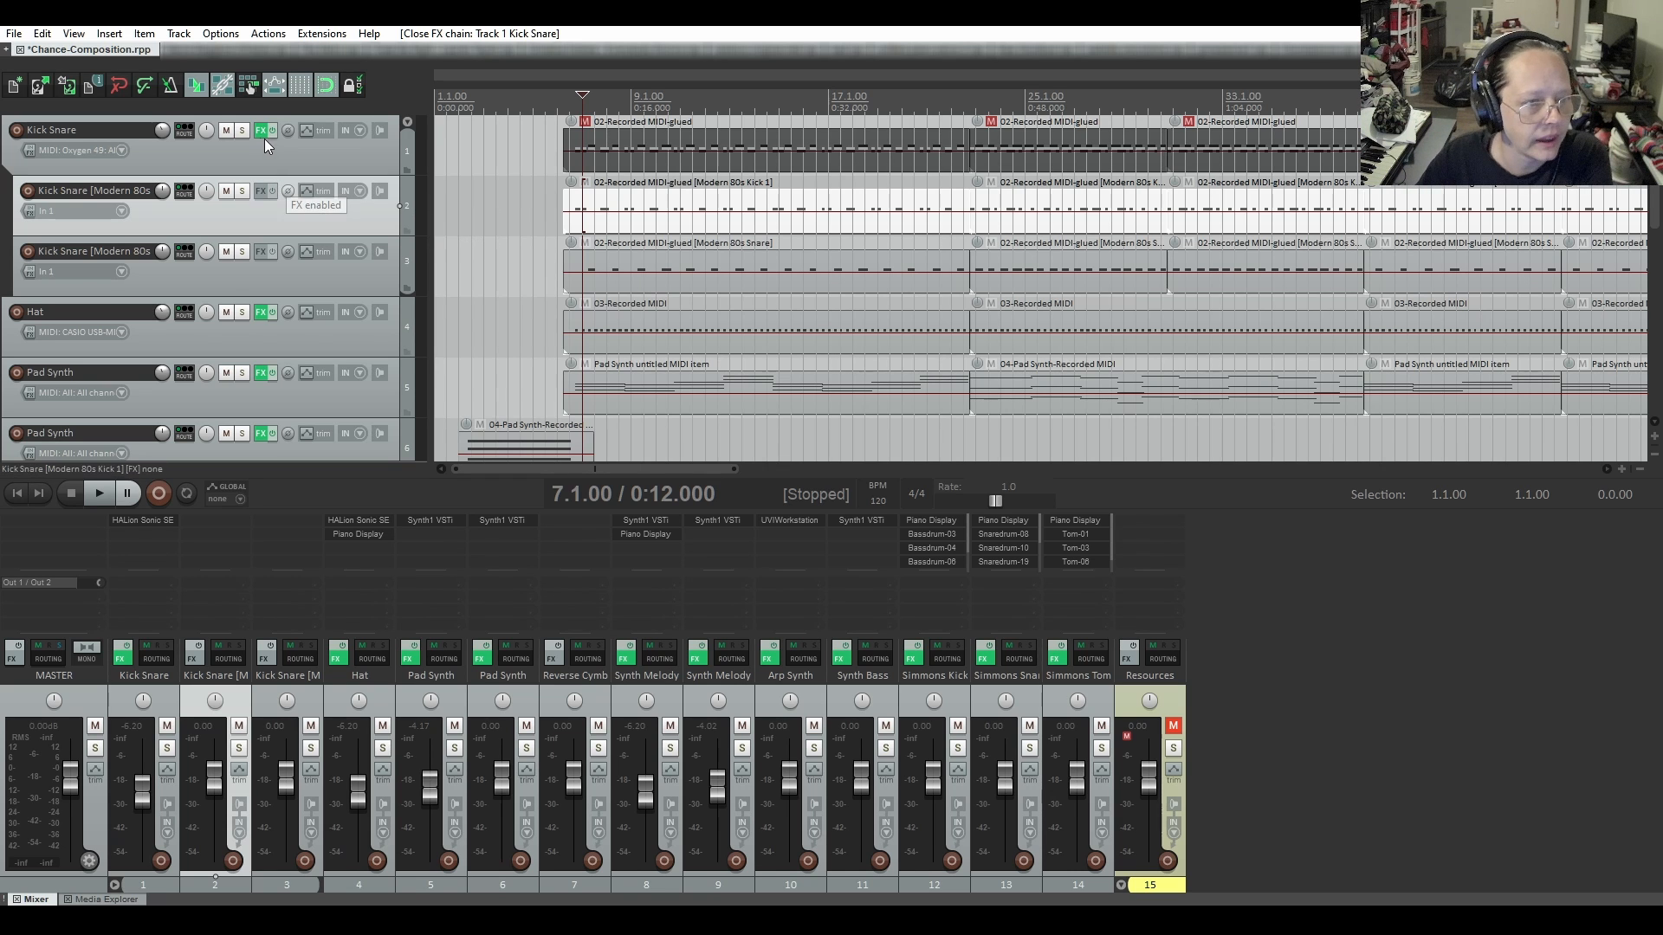
pyautogui.moveTo(261, 135); pyautogui.dragTo(266, 198)
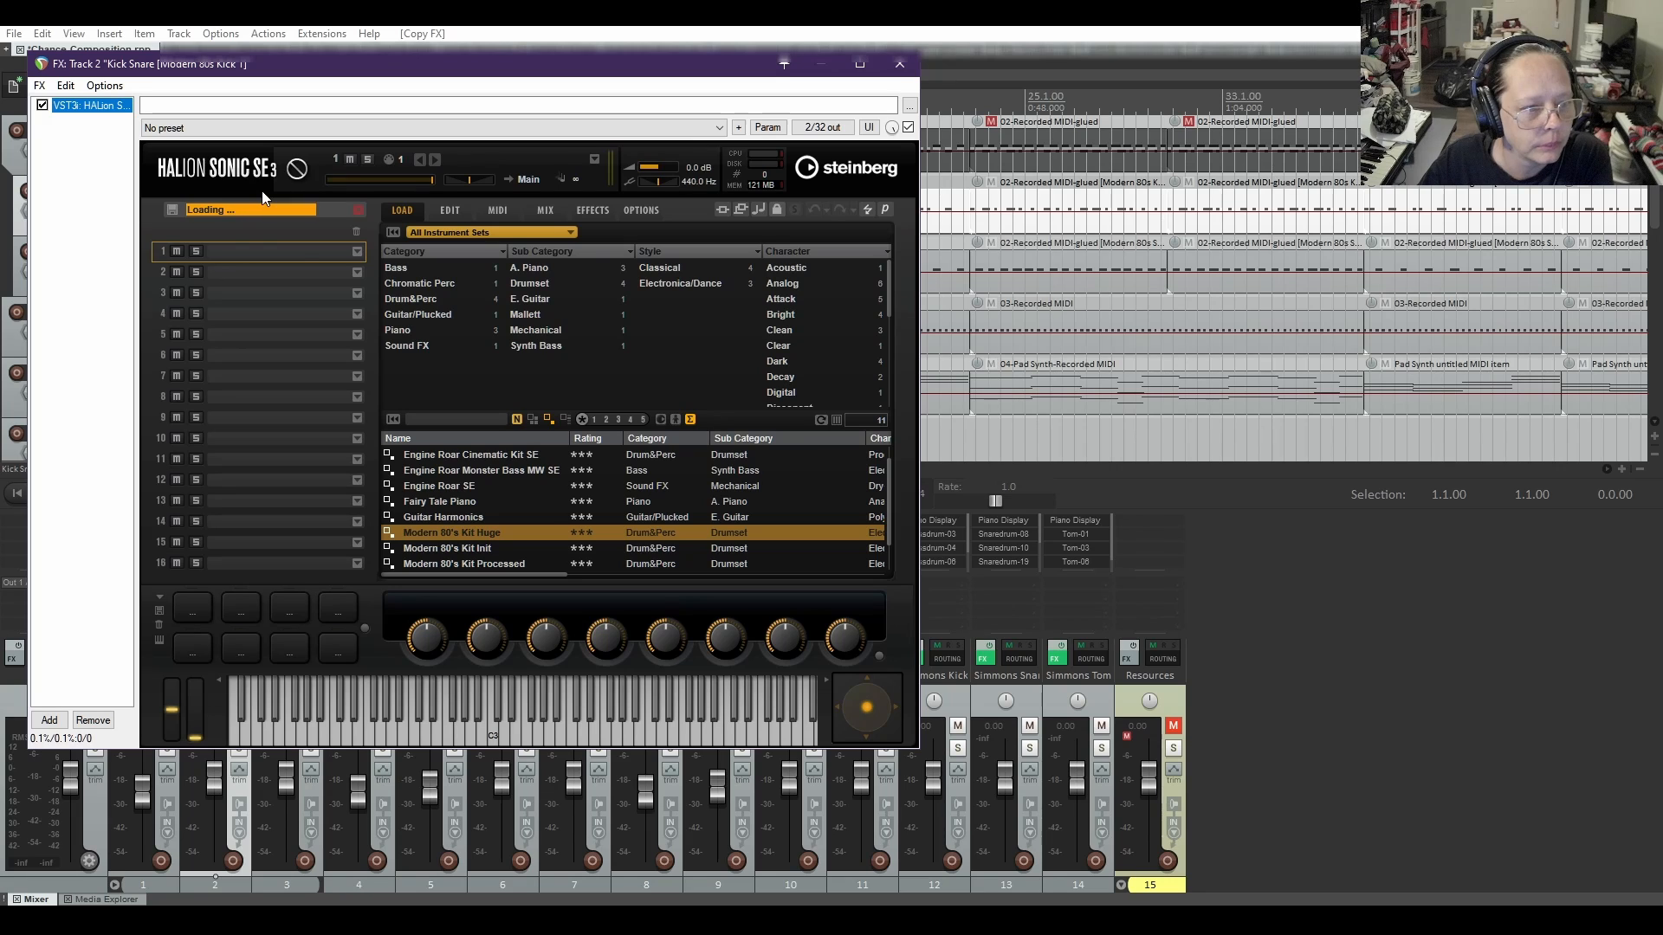
pyautogui.click(900, 63)
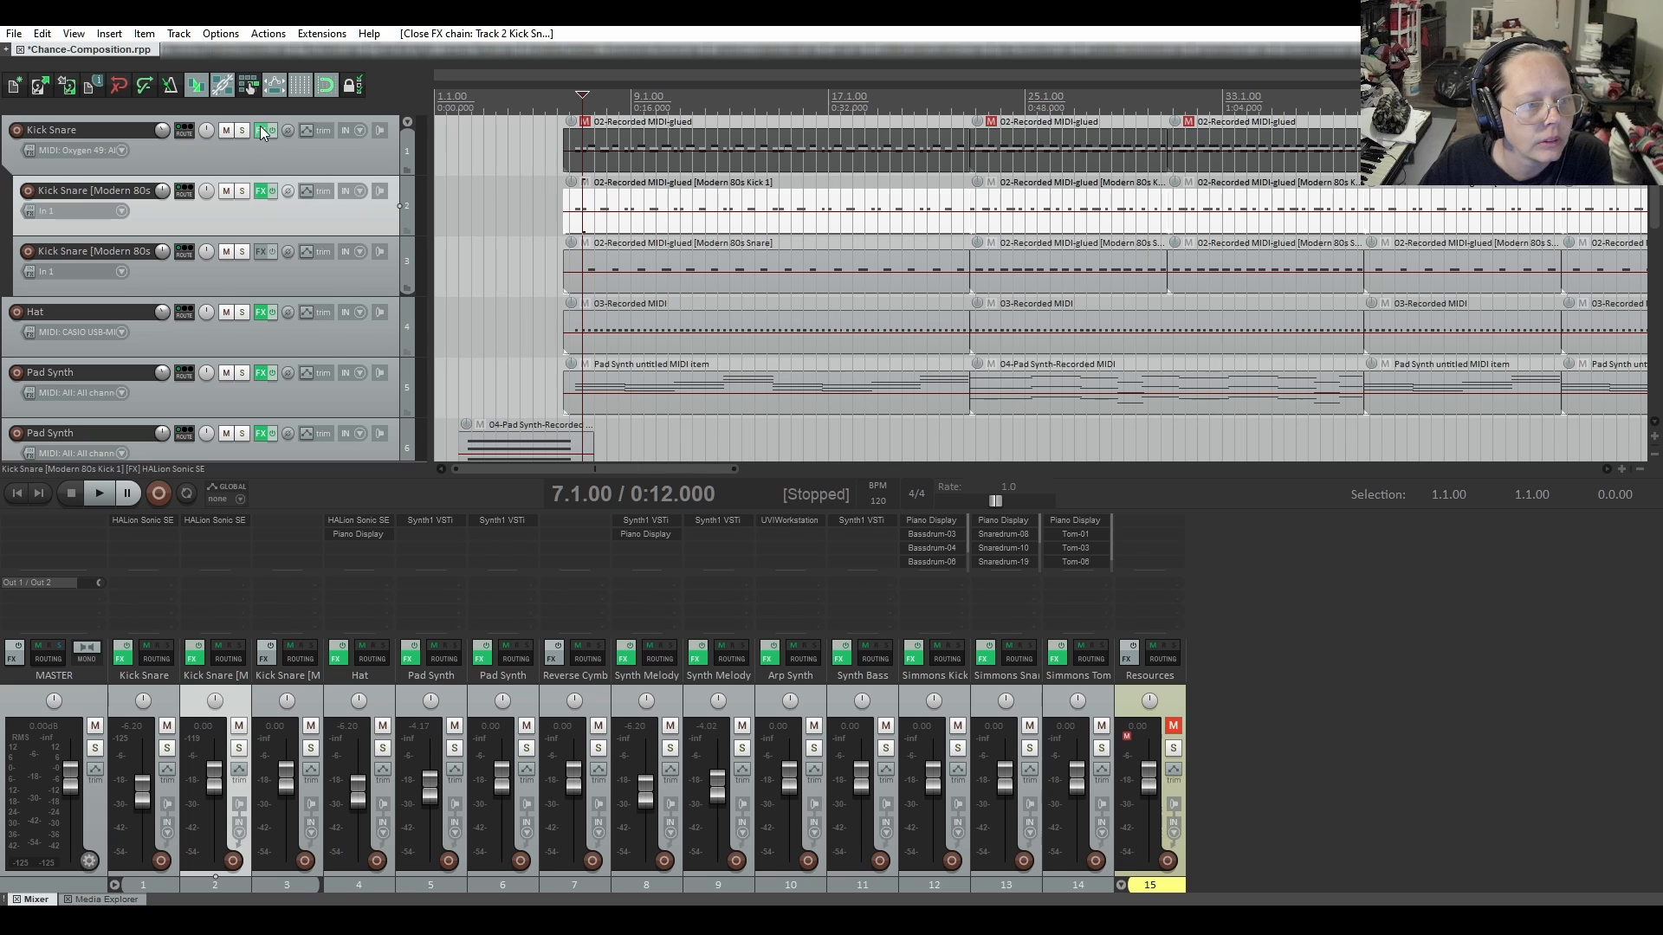
pyautogui.moveTo(261, 192); pyautogui.dragTo(261, 253)
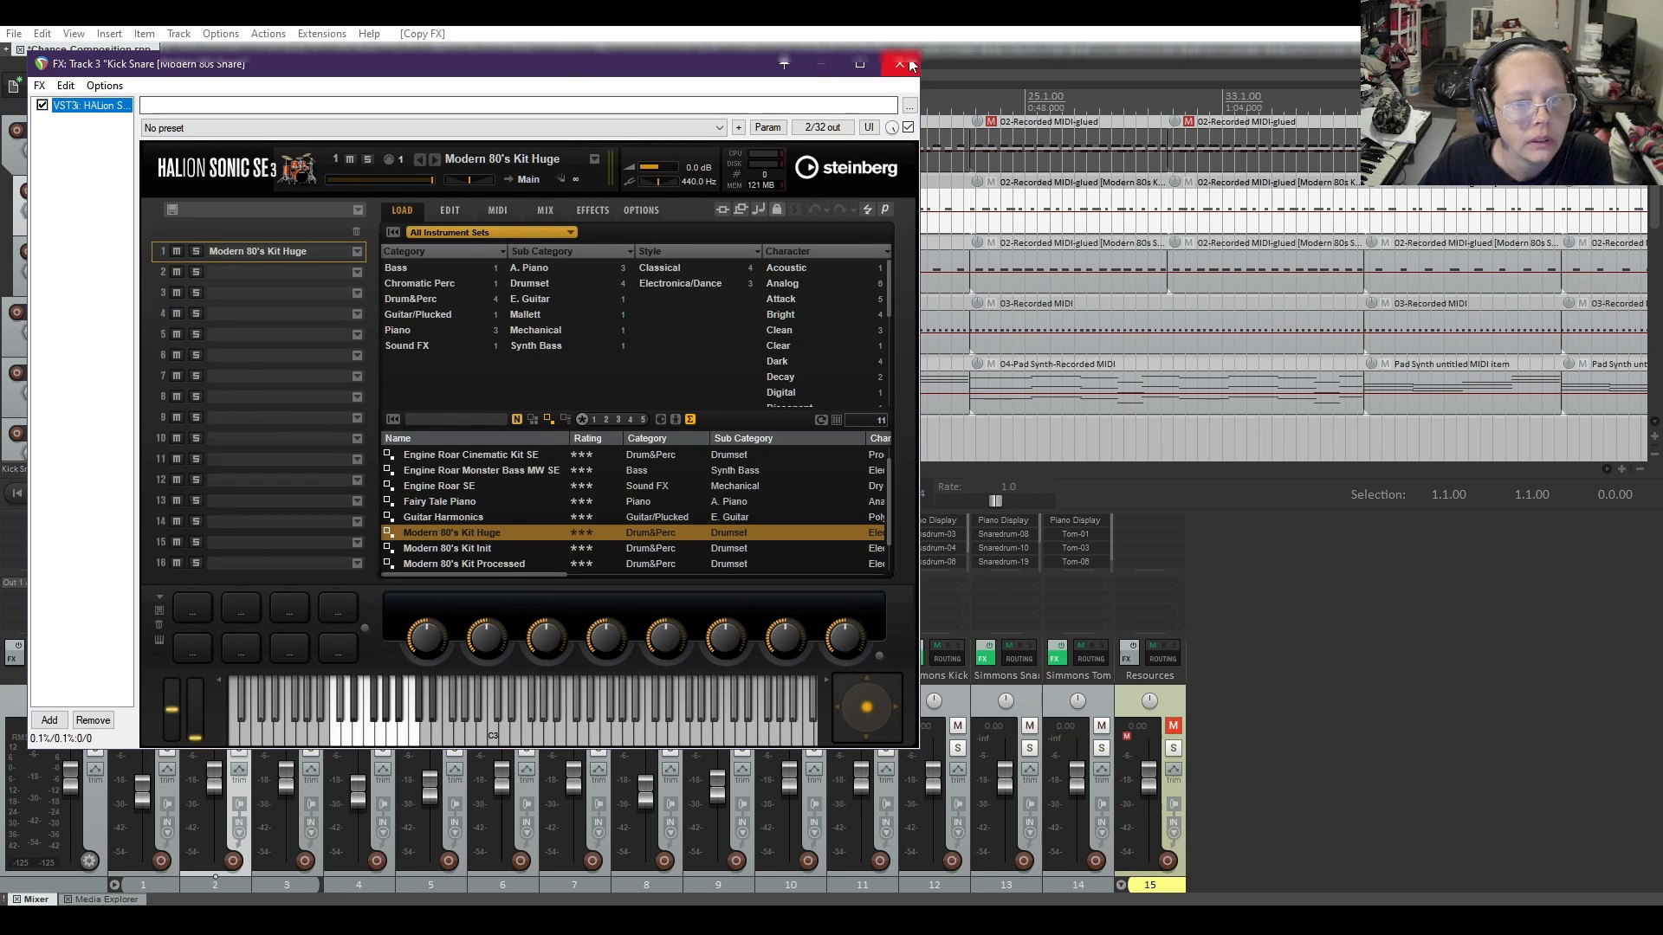
pyautogui.click(909, 65)
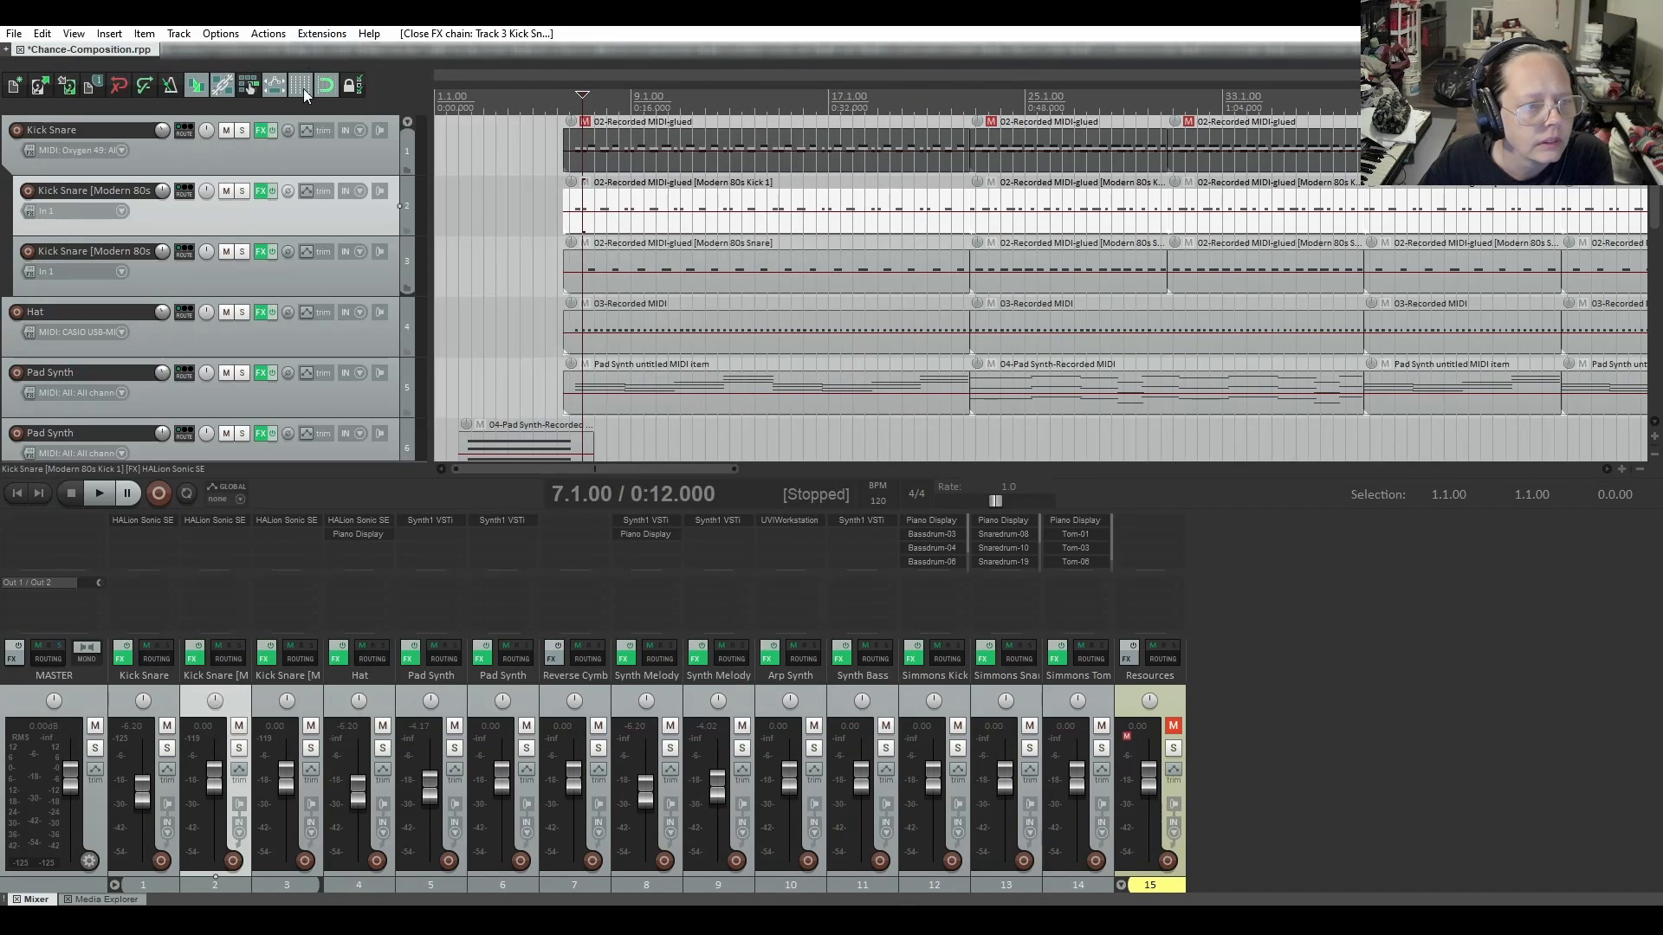
# Turn off the folder state of the Kick Snare track and check the routing of the Modern 80s Kick 1 track
pyautogui.click(410, 170)
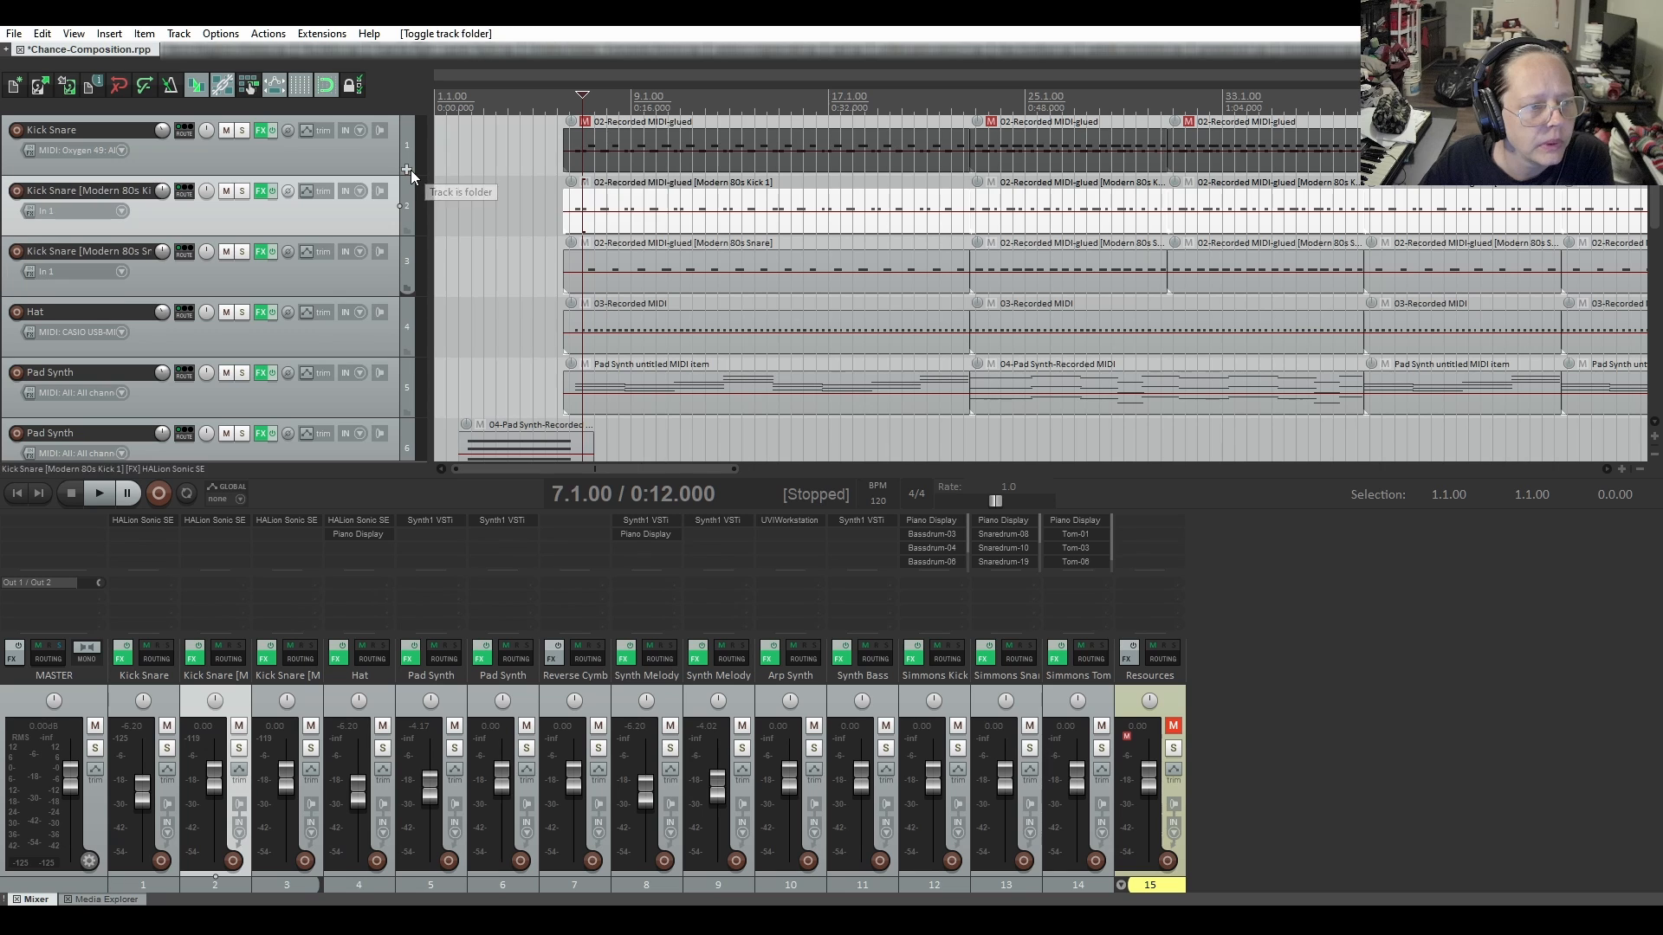
pyautogui.click(180, 192)
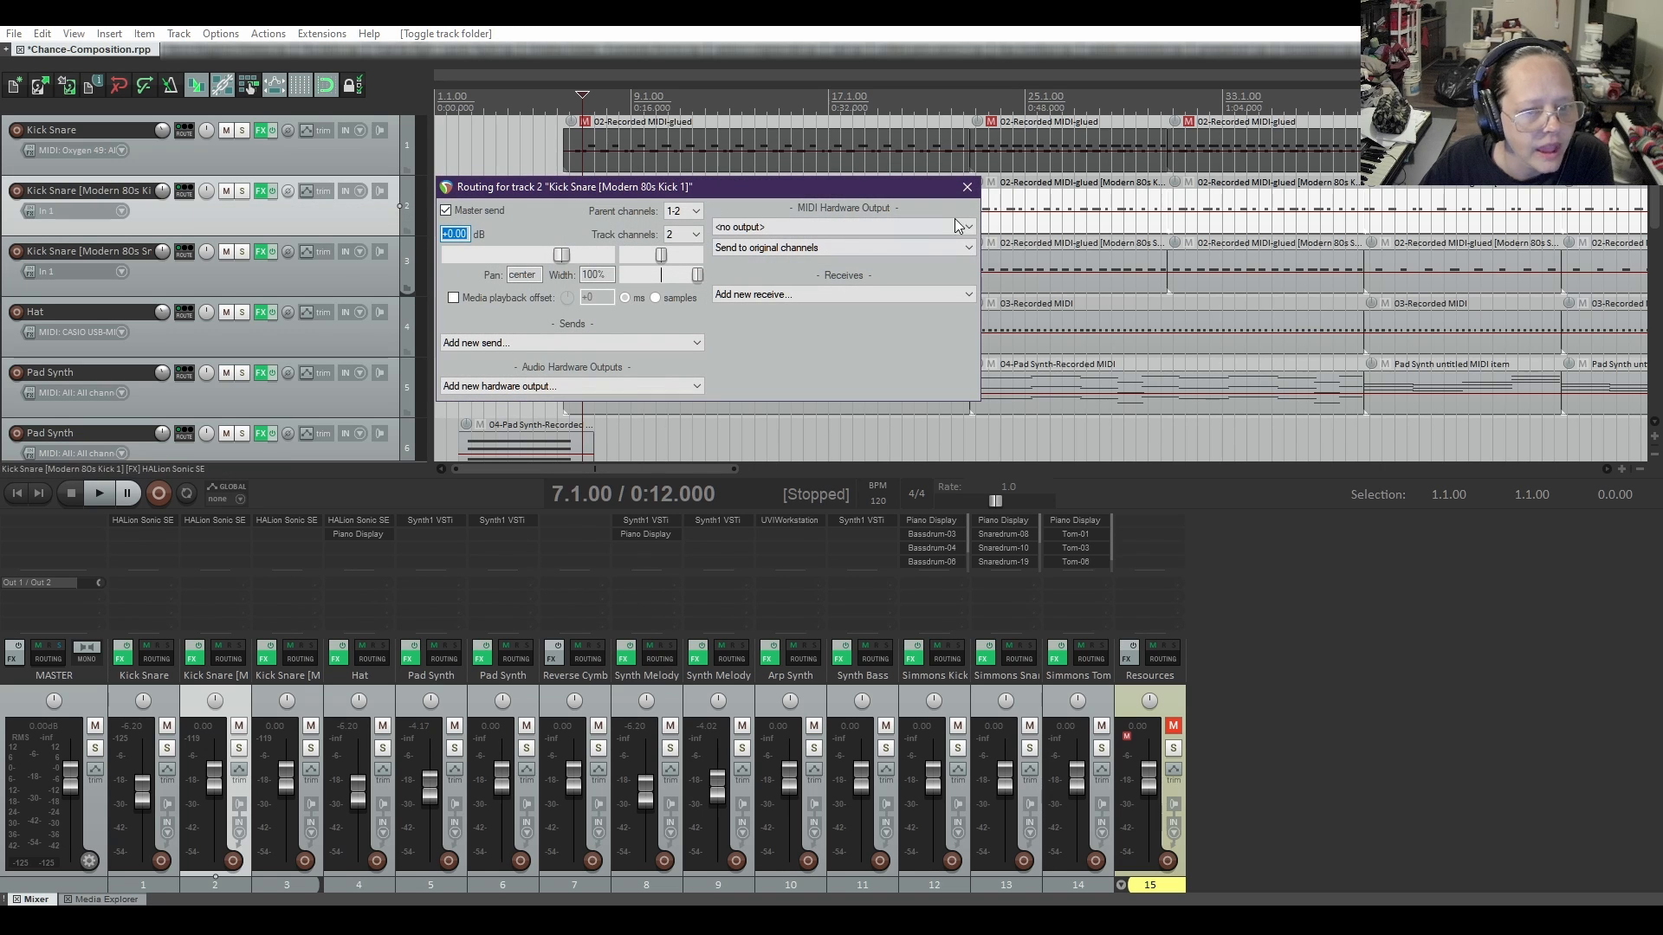
pyautogui.click(968, 187)
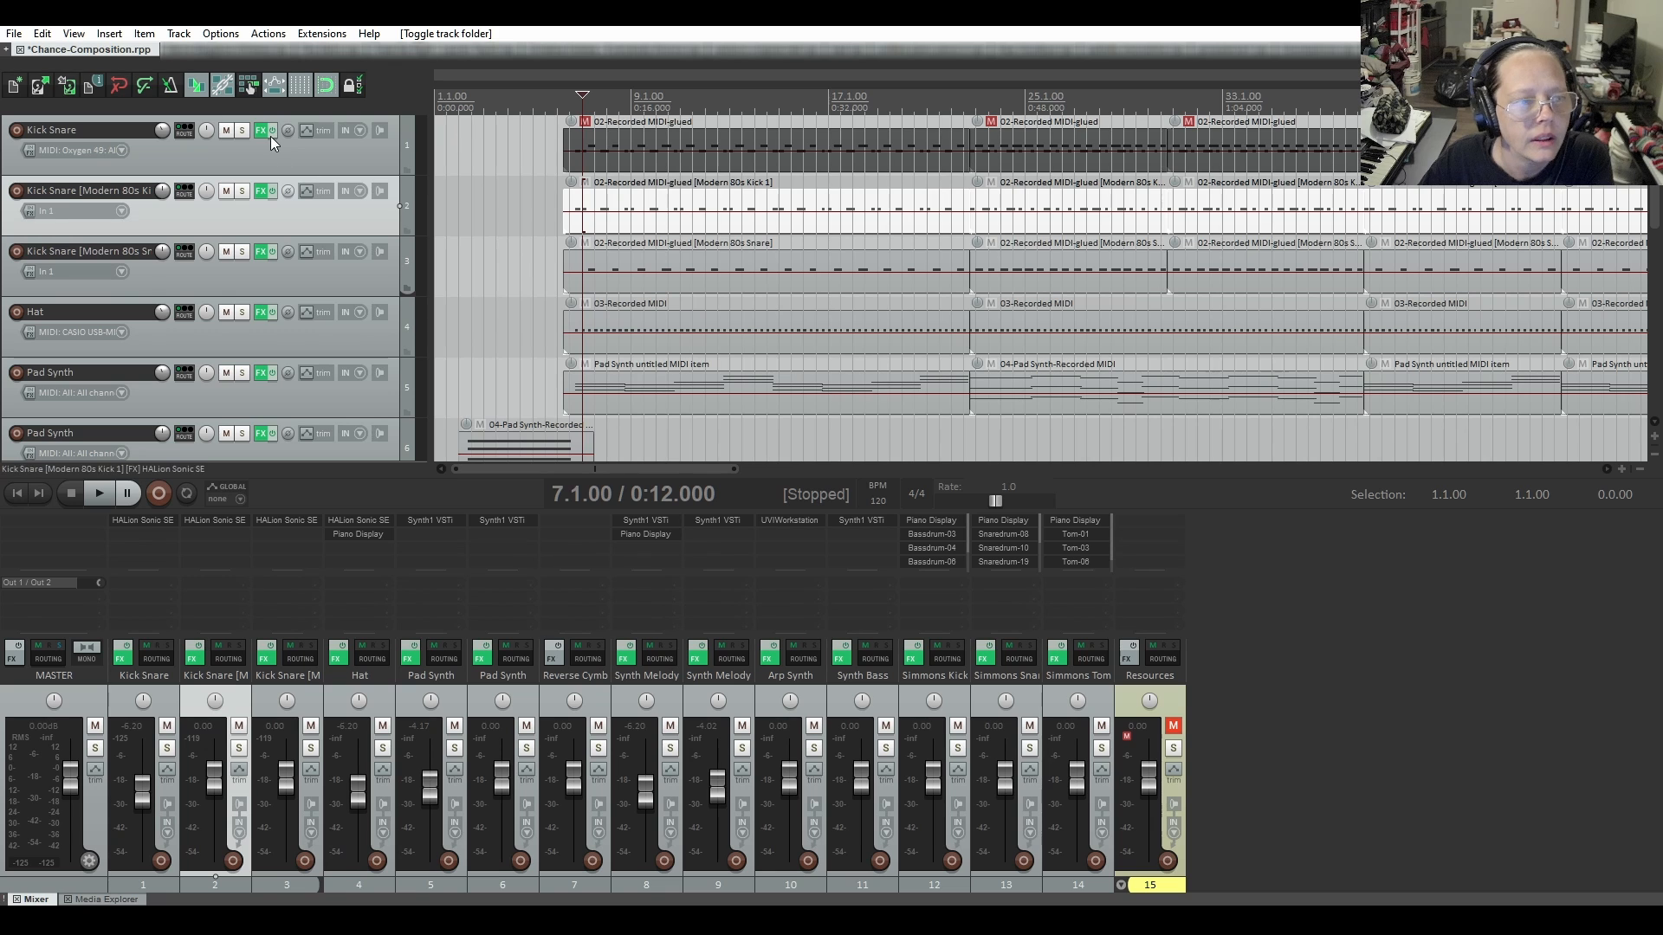
# Mute the Kick Snare track, audition the Modern 80s Kick 1 track in solo, and unsolo it
pyautogui.click(225, 130)
pyautogui.click(242, 191)
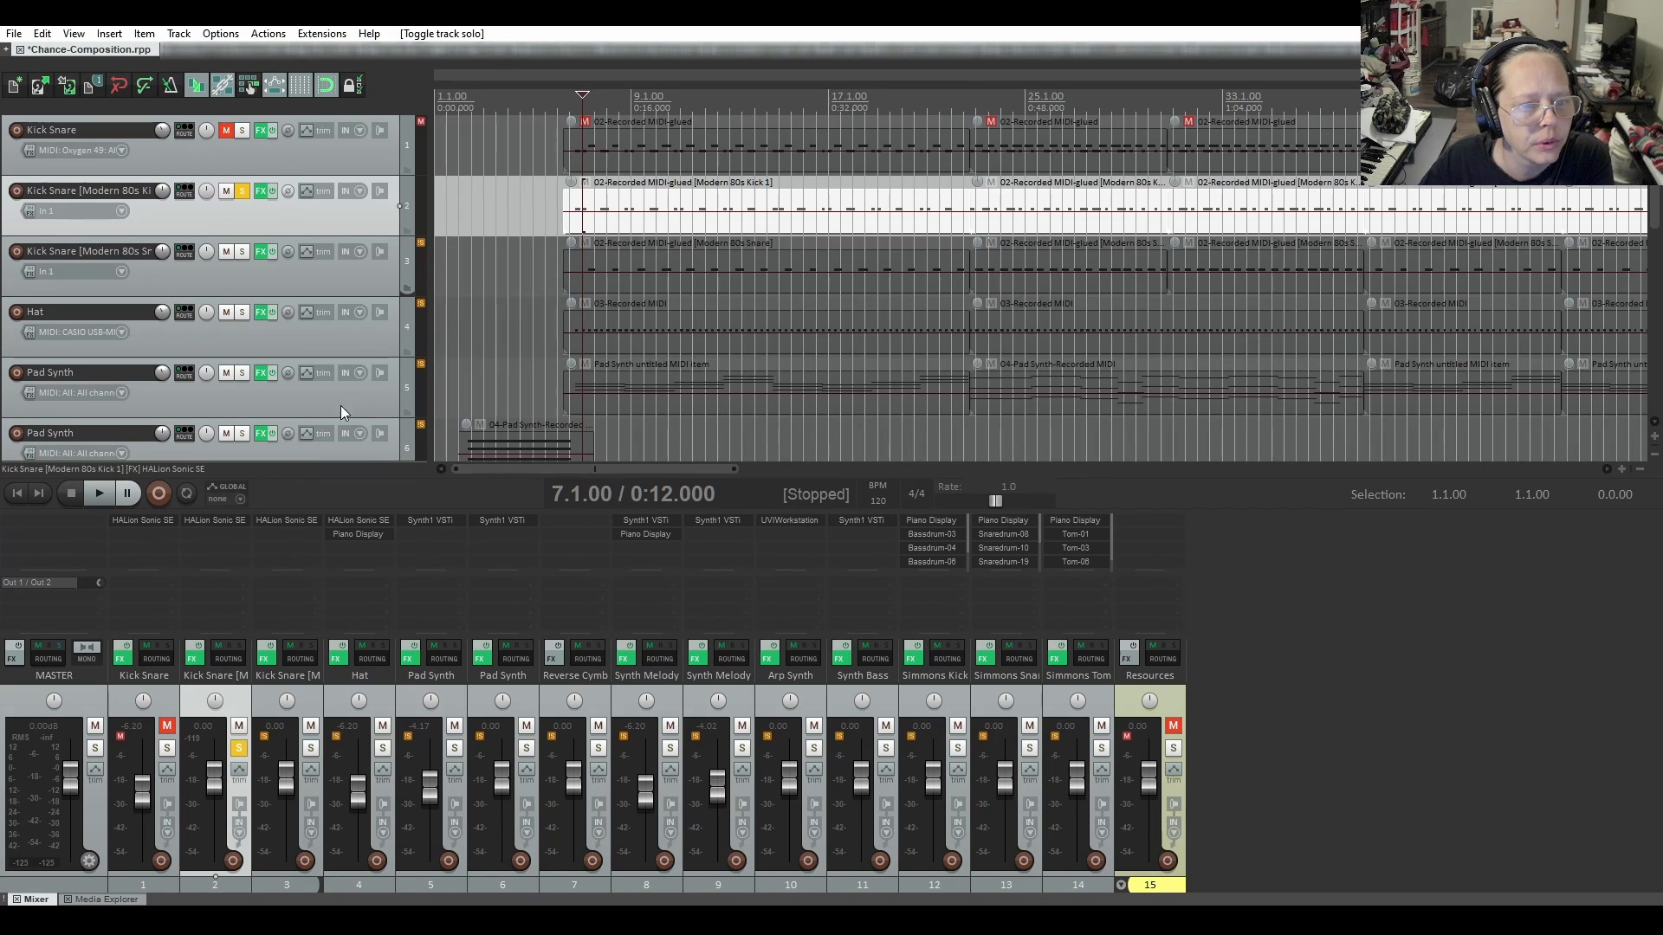
pyautogui.click(101, 493)
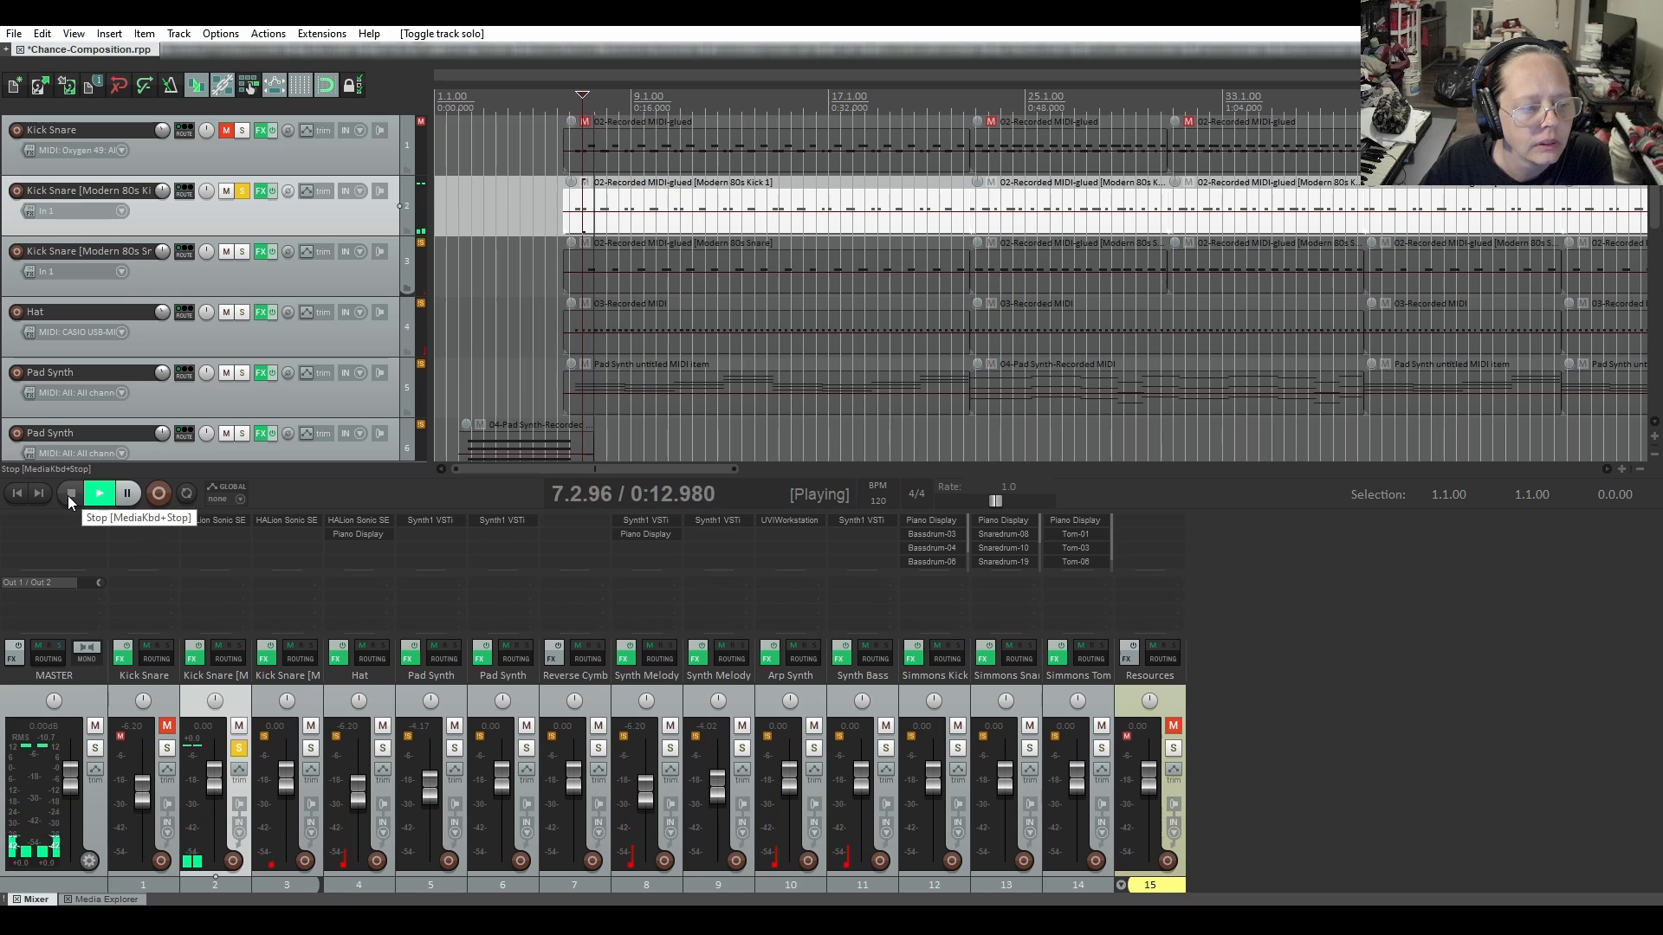
pyautogui.click(69, 495)
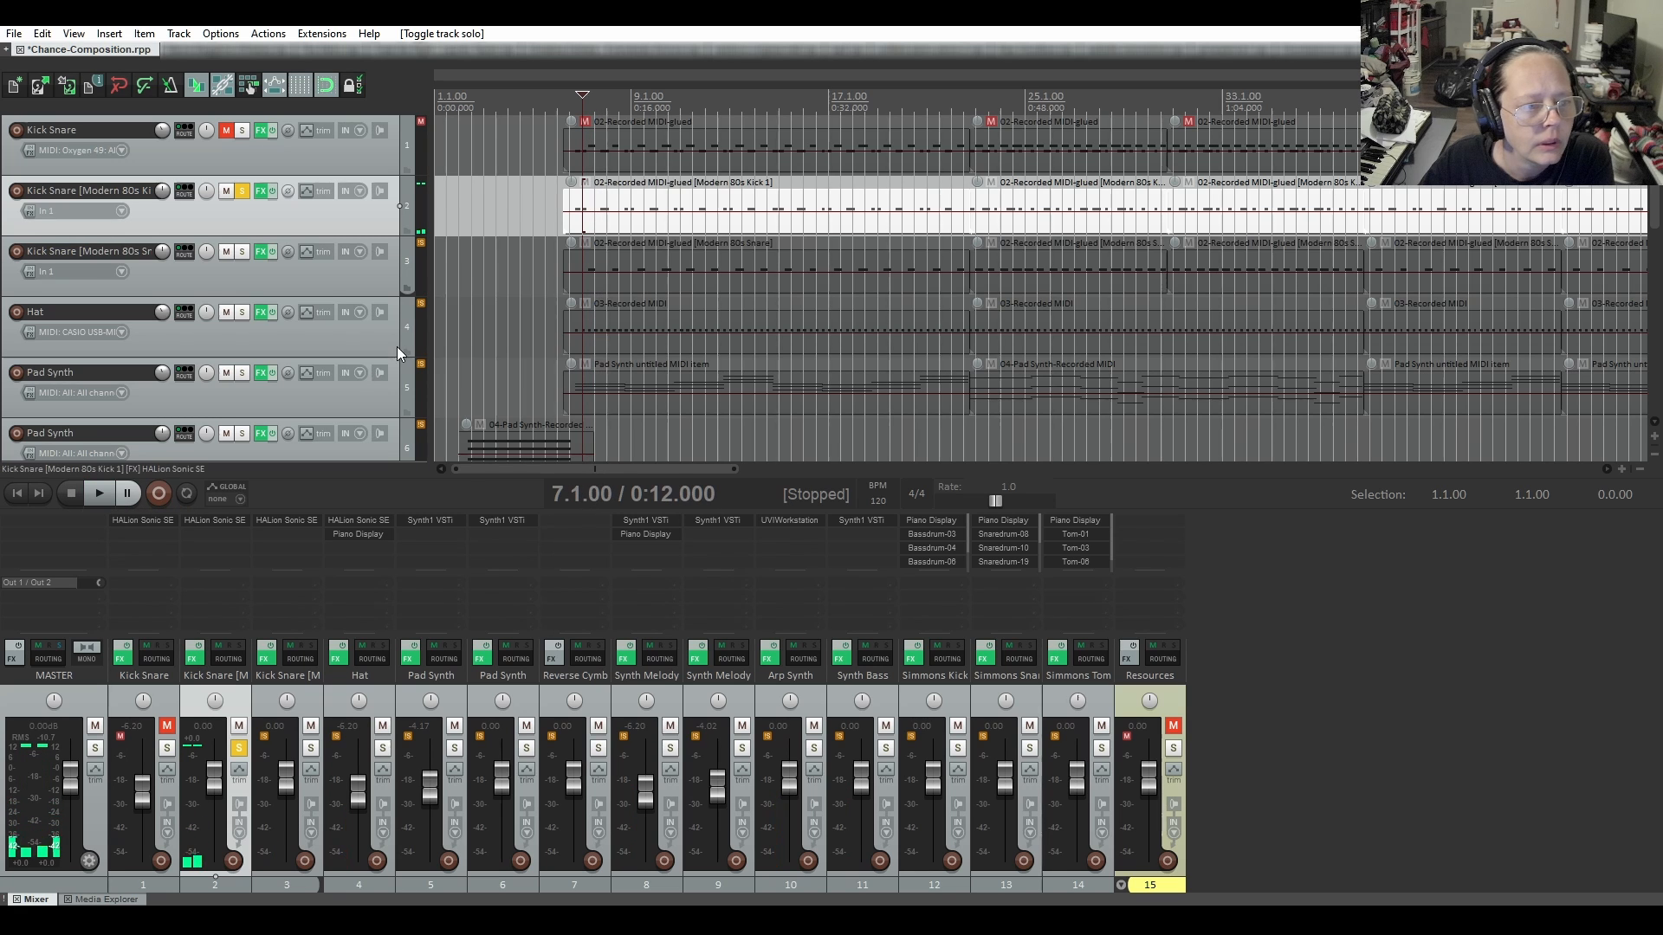
pyautogui.click(242, 192)
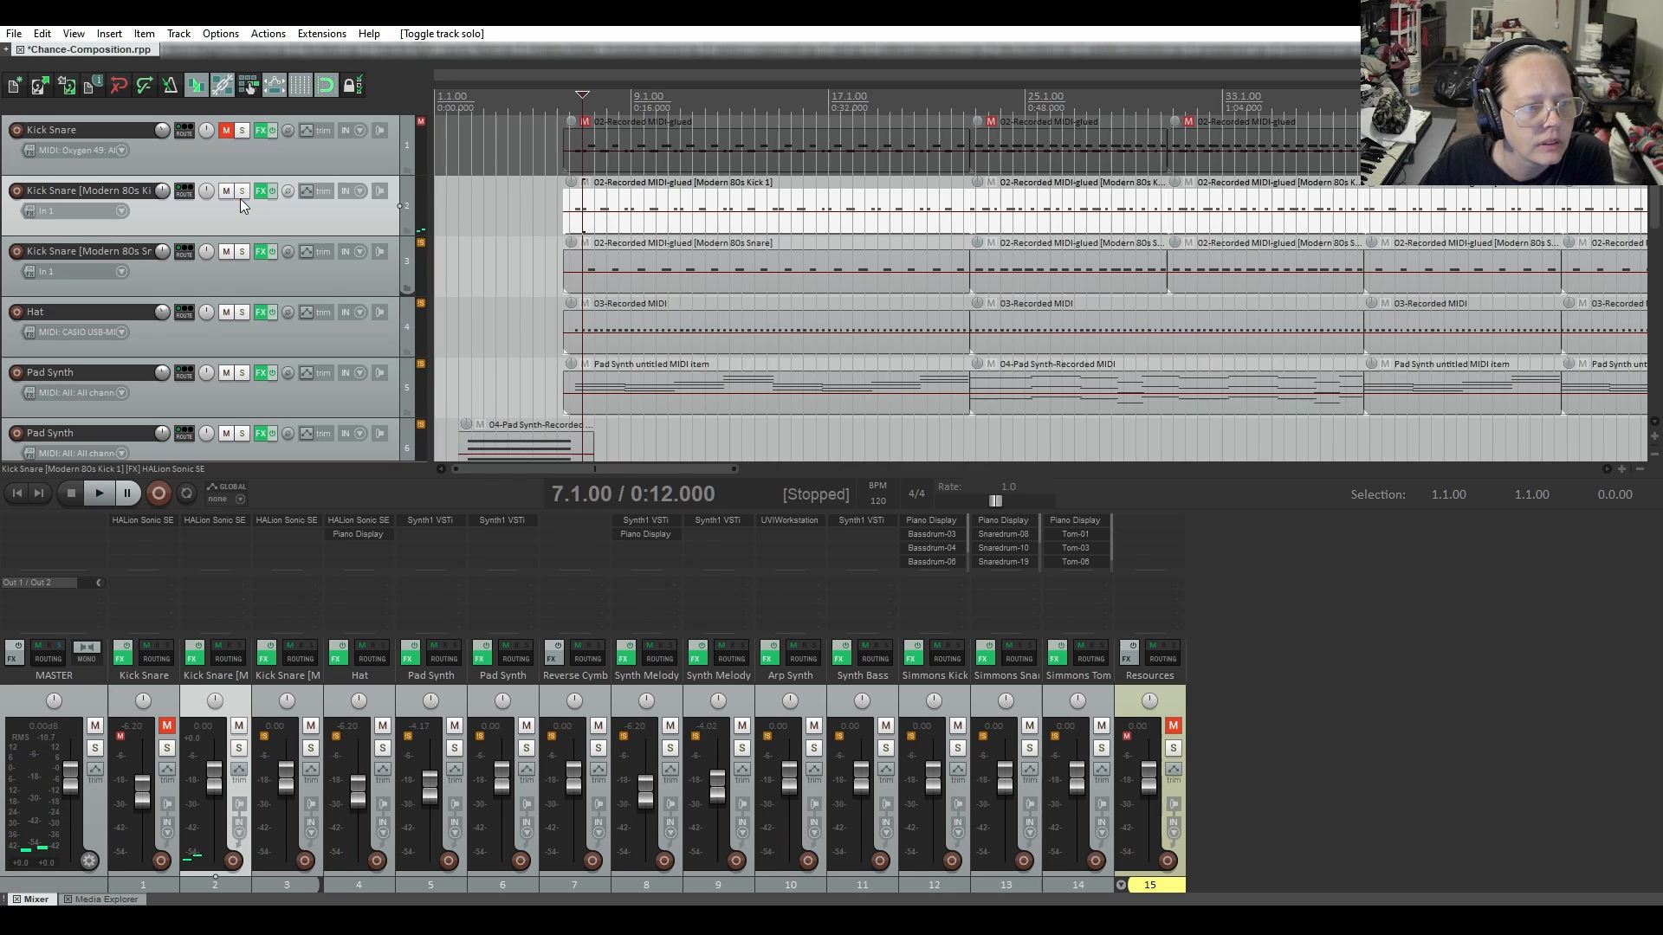
# Audition the Modern 80s Snare track in solo with its own instrument, and unsolo it
pyautogui.click(242, 252)
pyautogui.click(100, 494)
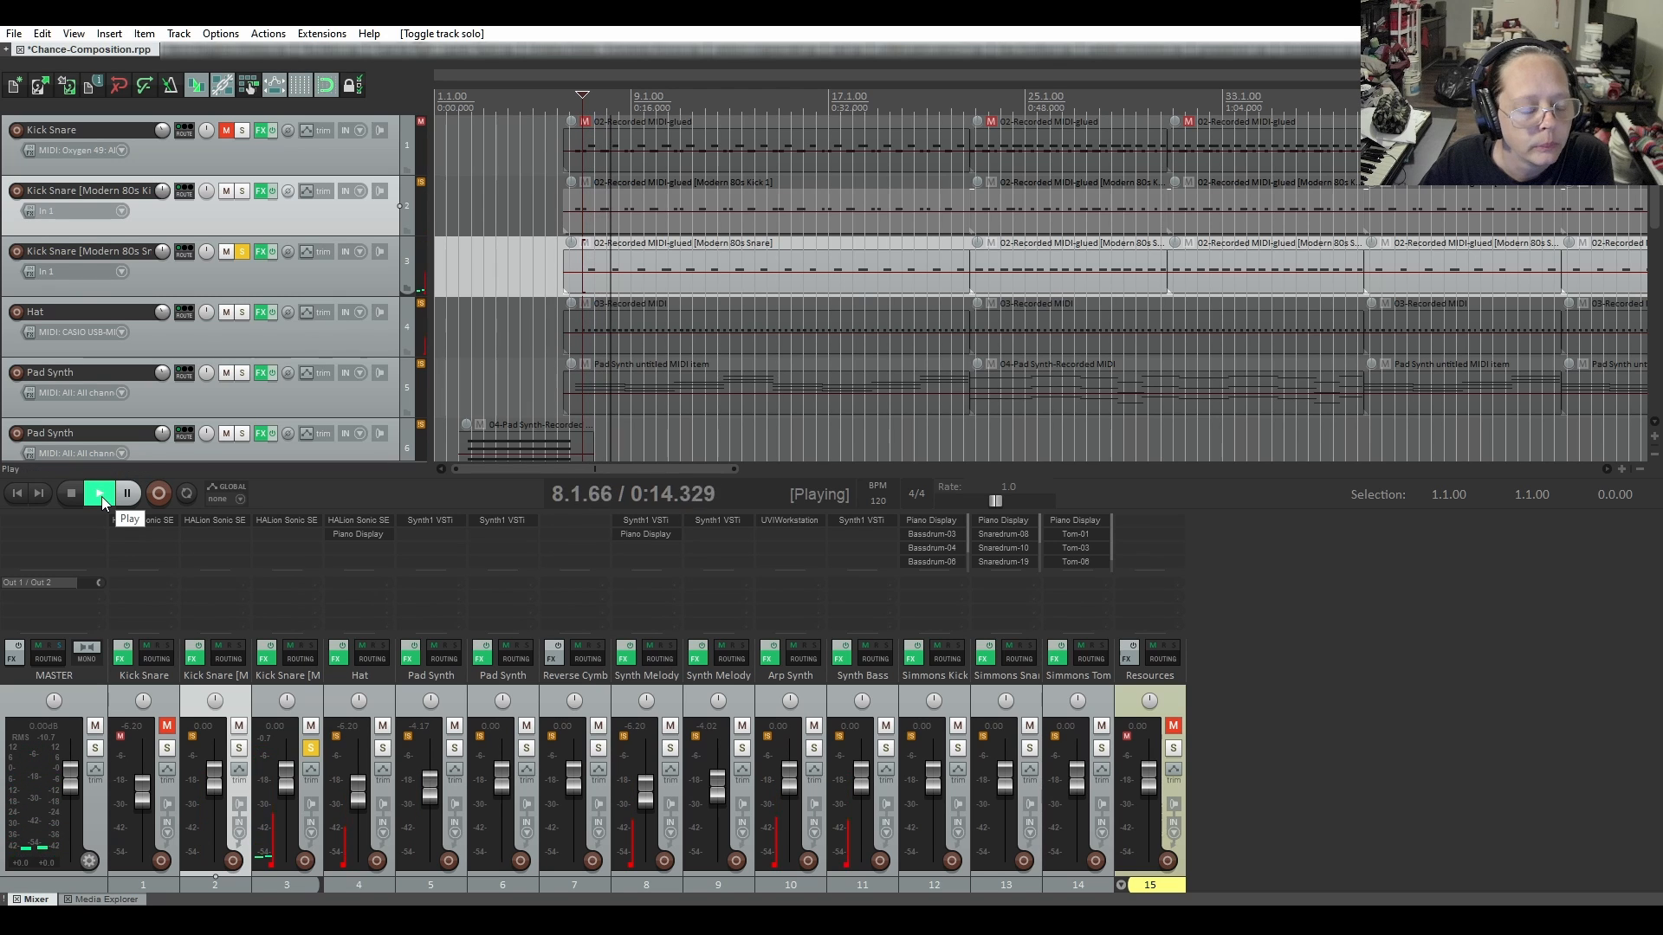
pyautogui.click(71, 493)
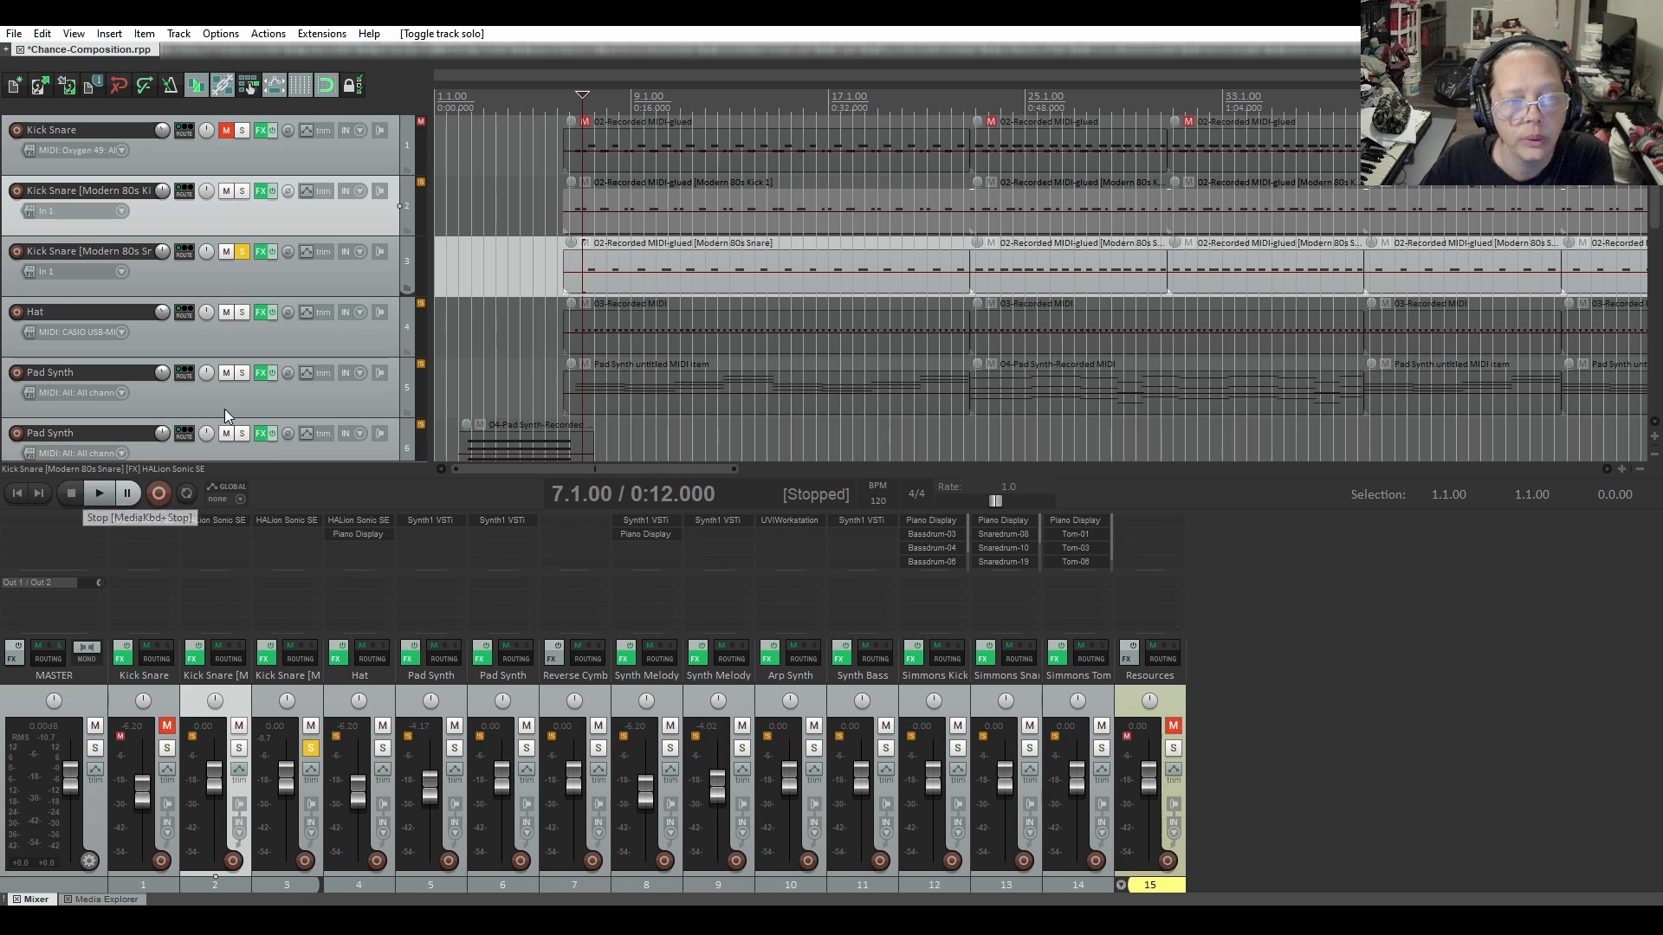
pyautogui.click(234, 253)
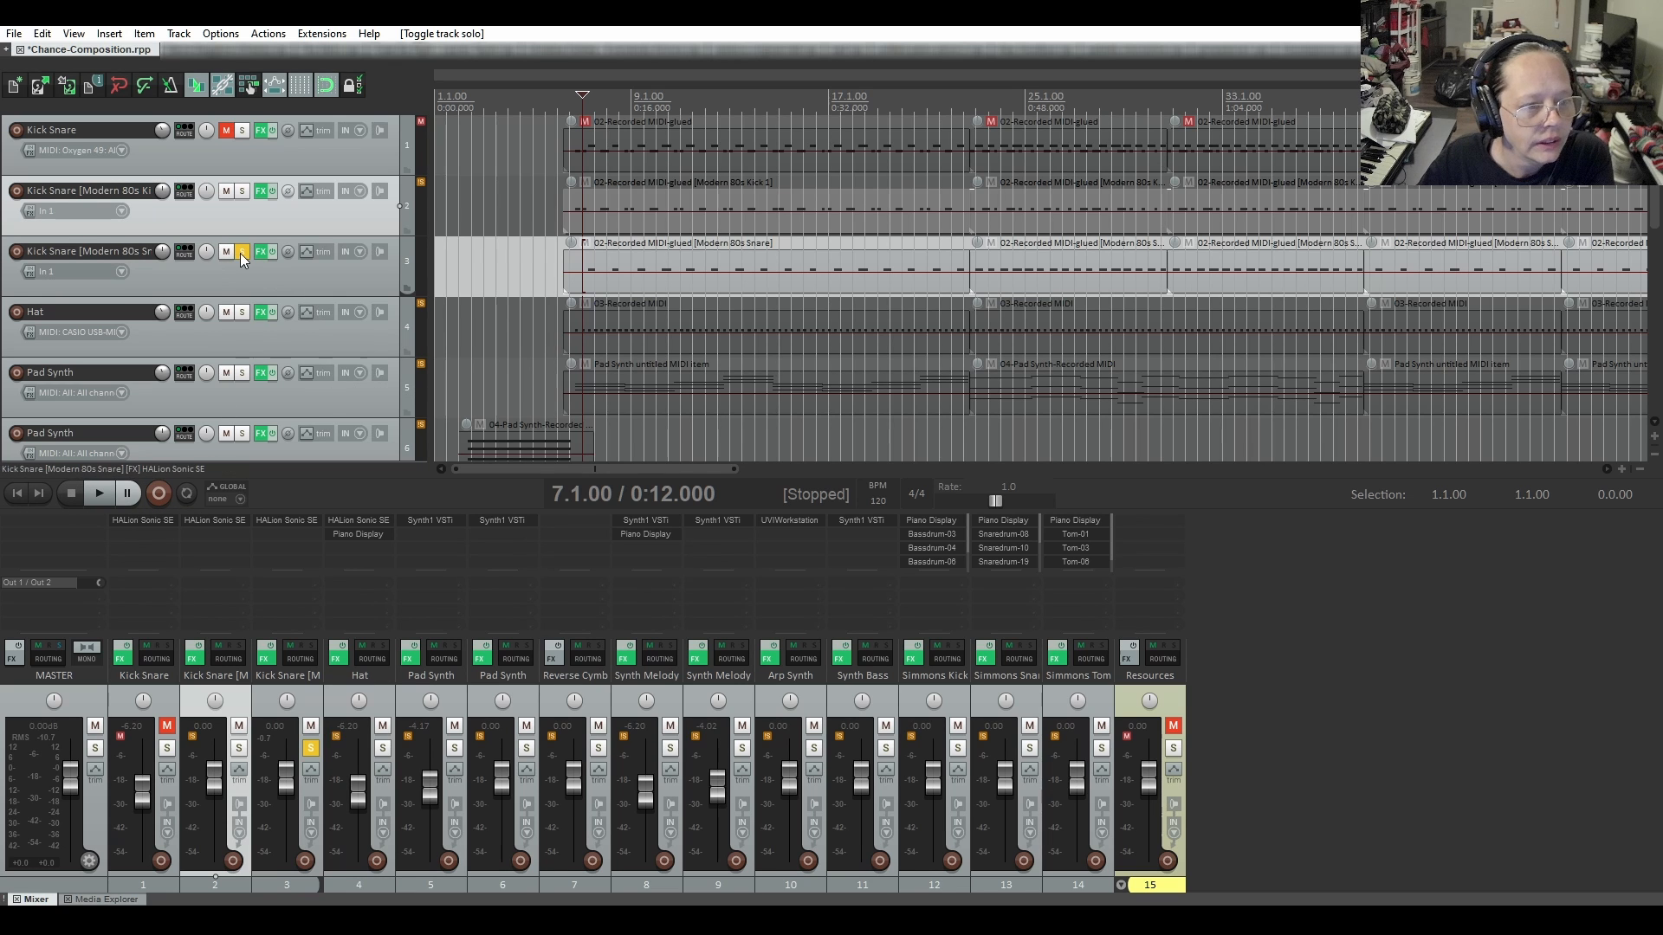
# Render the Modern 80s Kick 1 track to a mono stem track, muting the original
pyautogui.click(391, 189)
pyautogui.rightClick(334, 214)
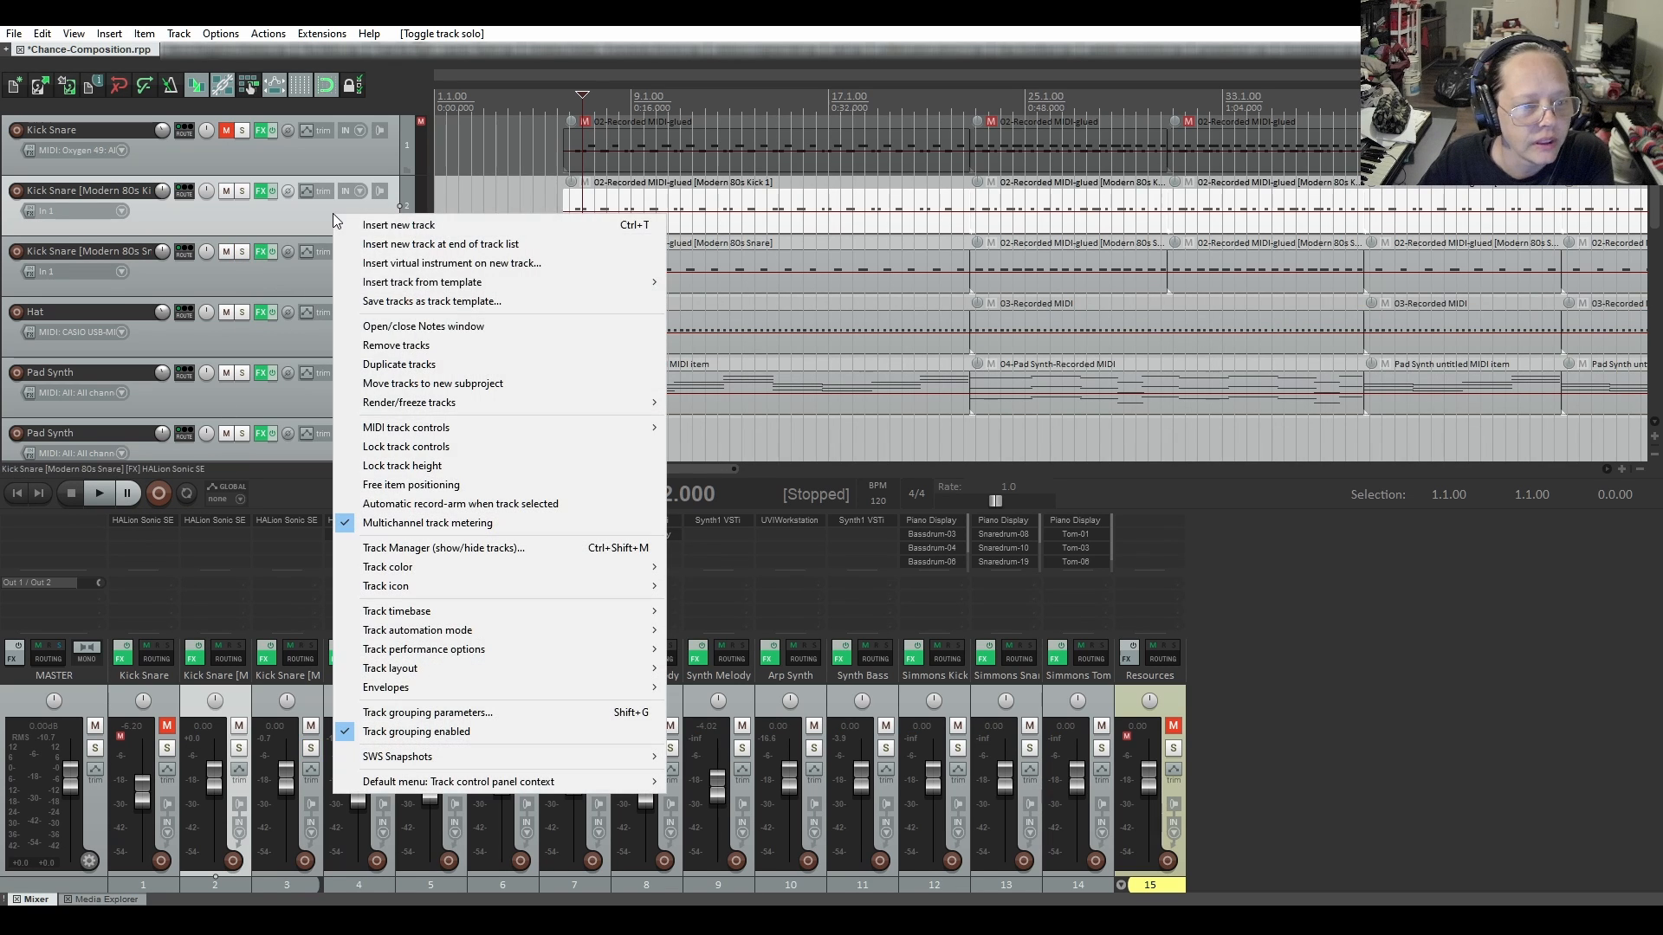
pyautogui.moveTo(440, 404)
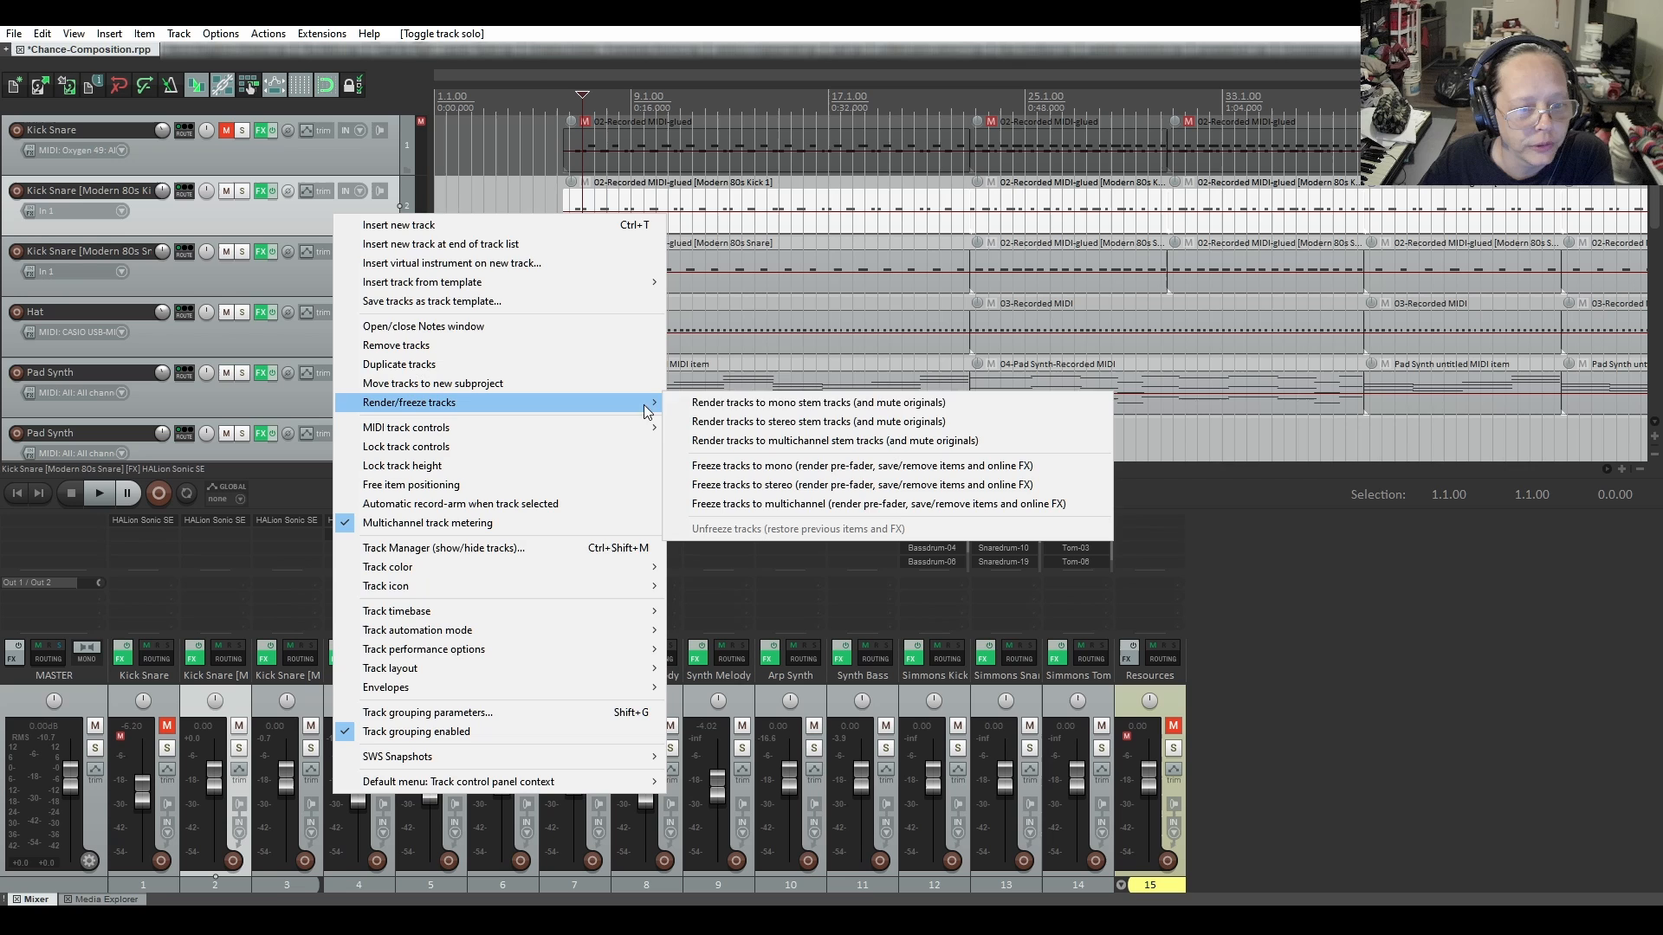
pyautogui.click(725, 407)
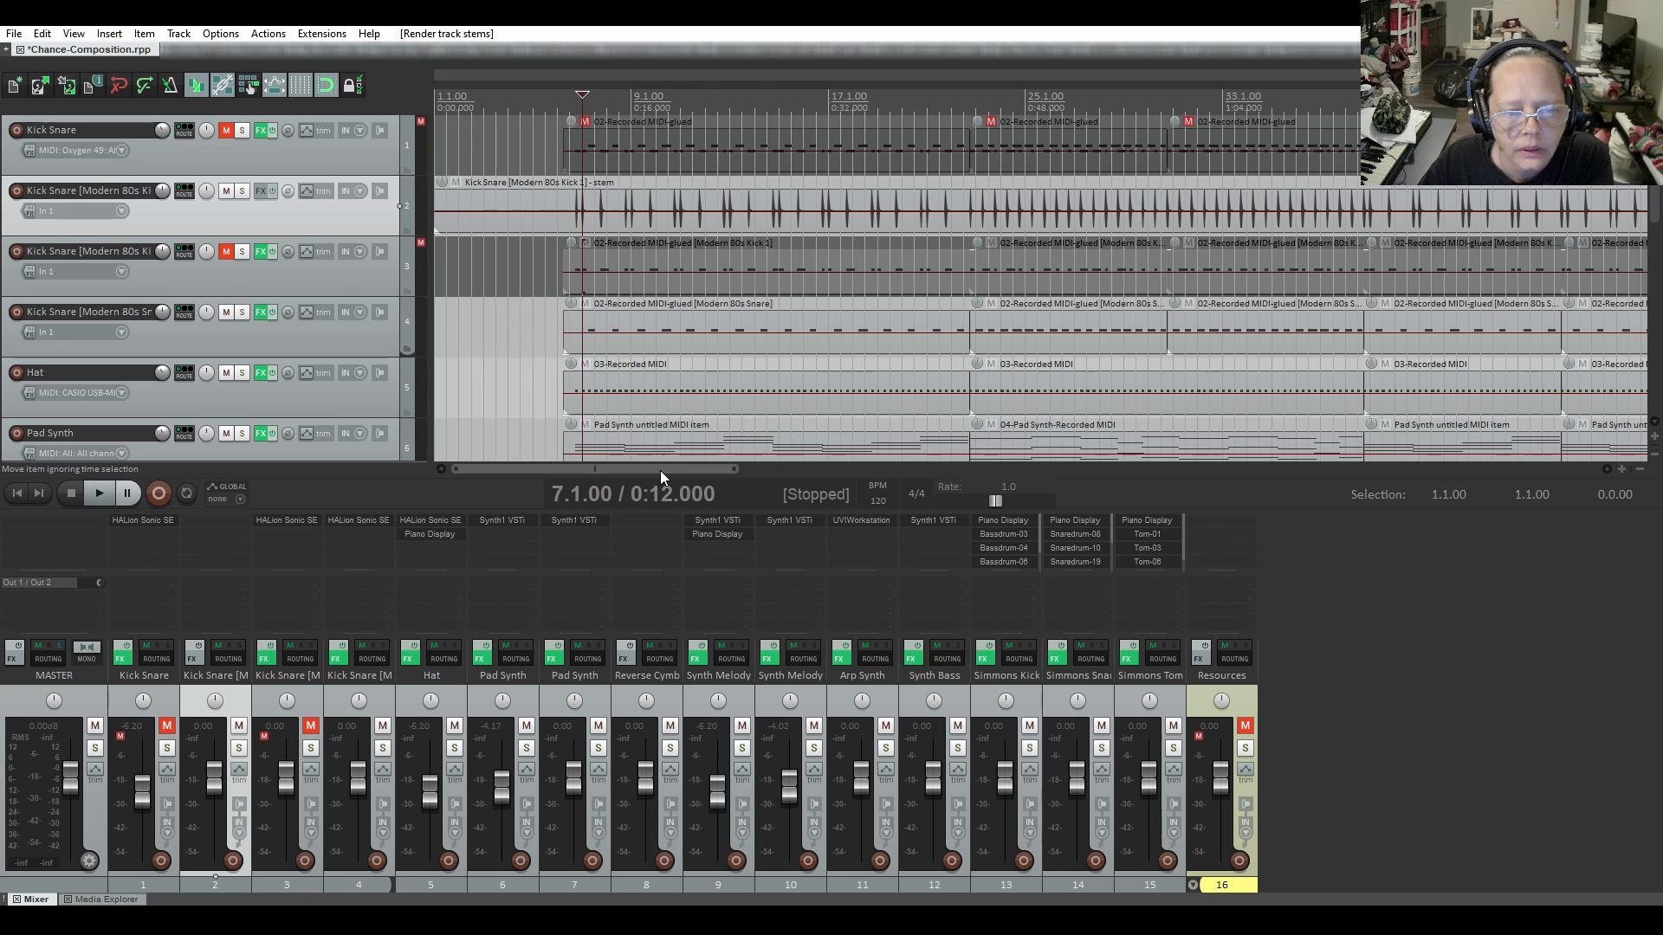
# Trim the silent end of the rendered kick stem item back to bar 105
pyautogui.moveTo(660, 470); pyautogui.dragTo(1429, 480)
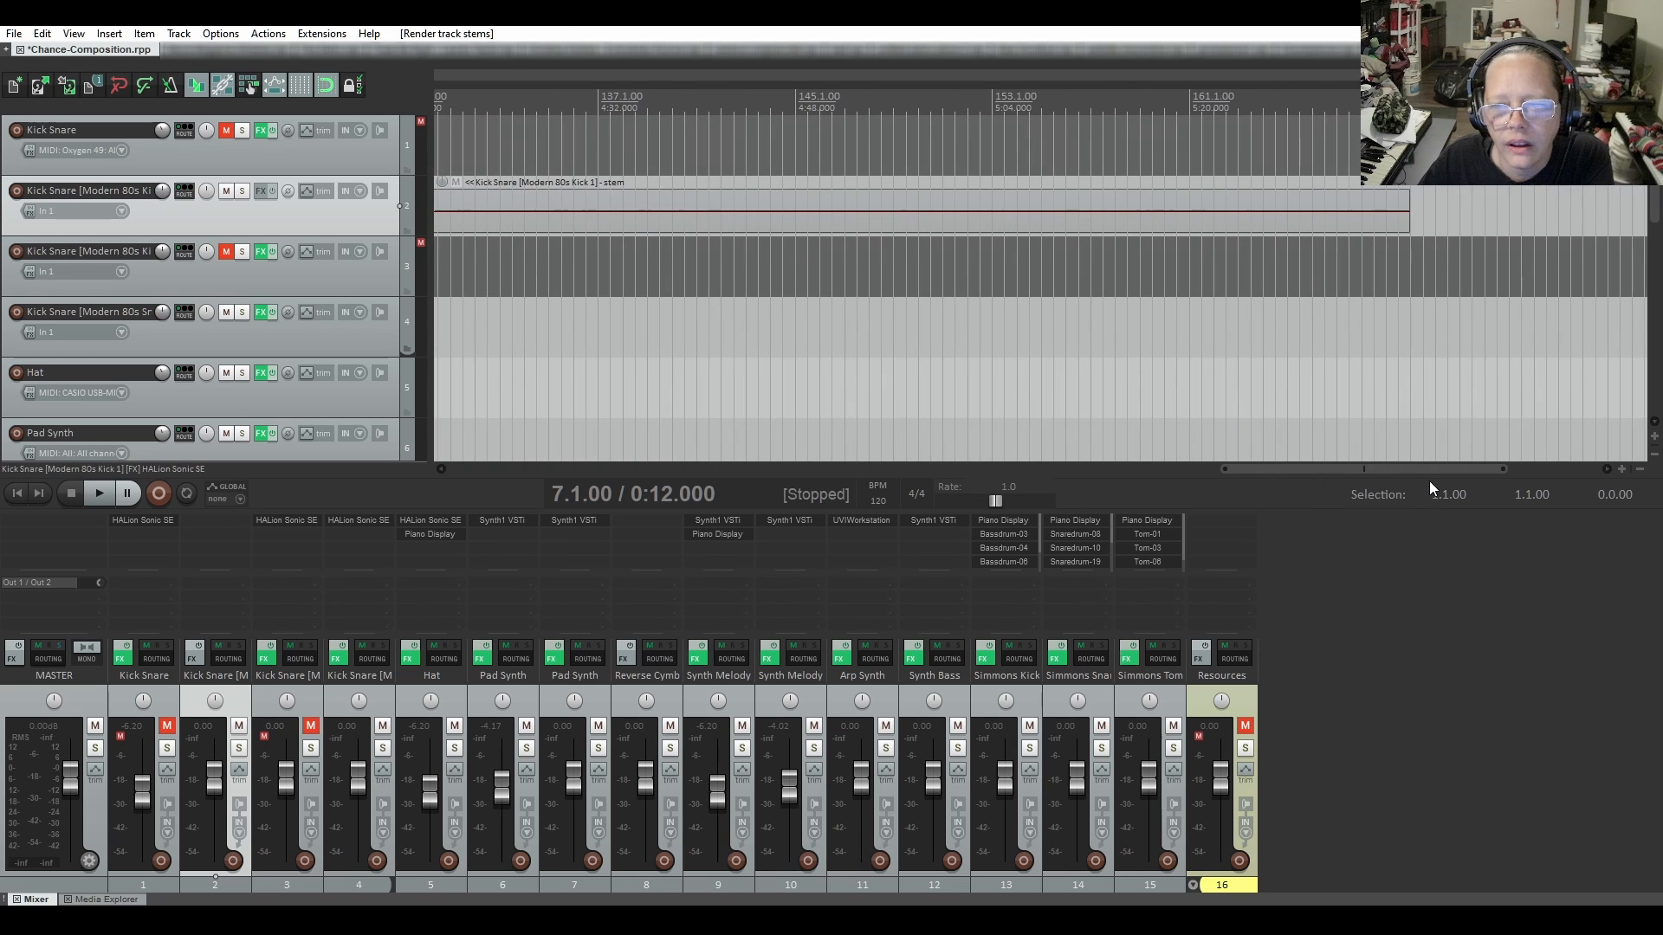
pyautogui.moveTo(1408, 229); pyautogui.dragTo(780, 228)
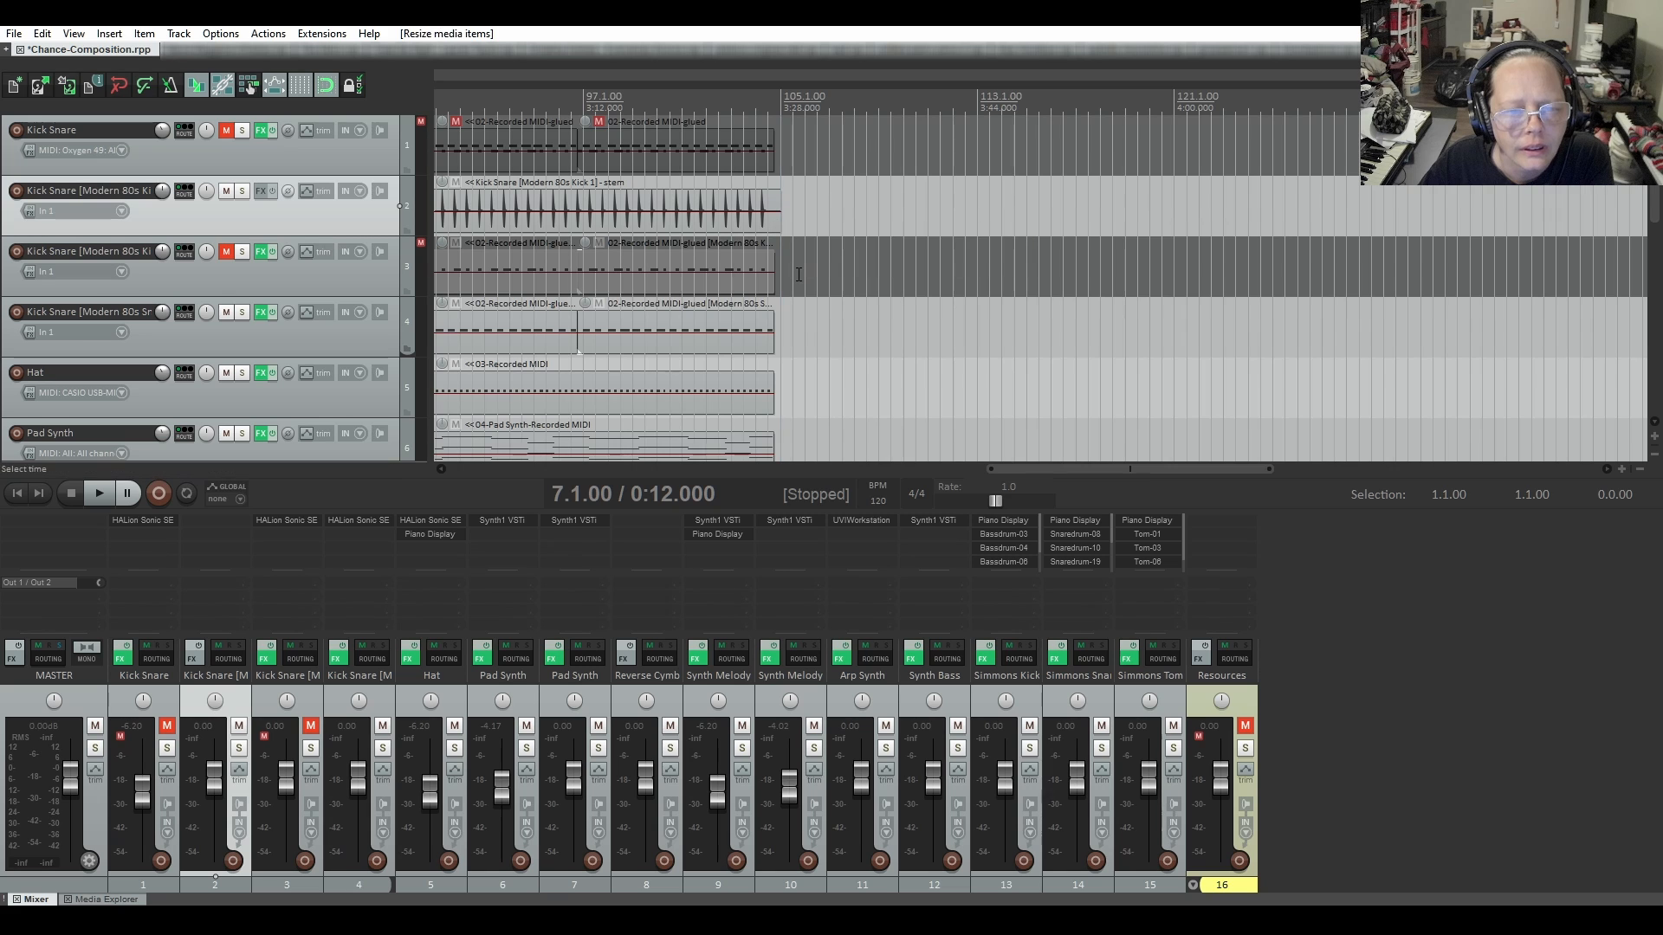
# Expand the Resources folder track to check how far its items extend on the timeline, and compact it again
pyautogui.scroll(-10, 228, 246)
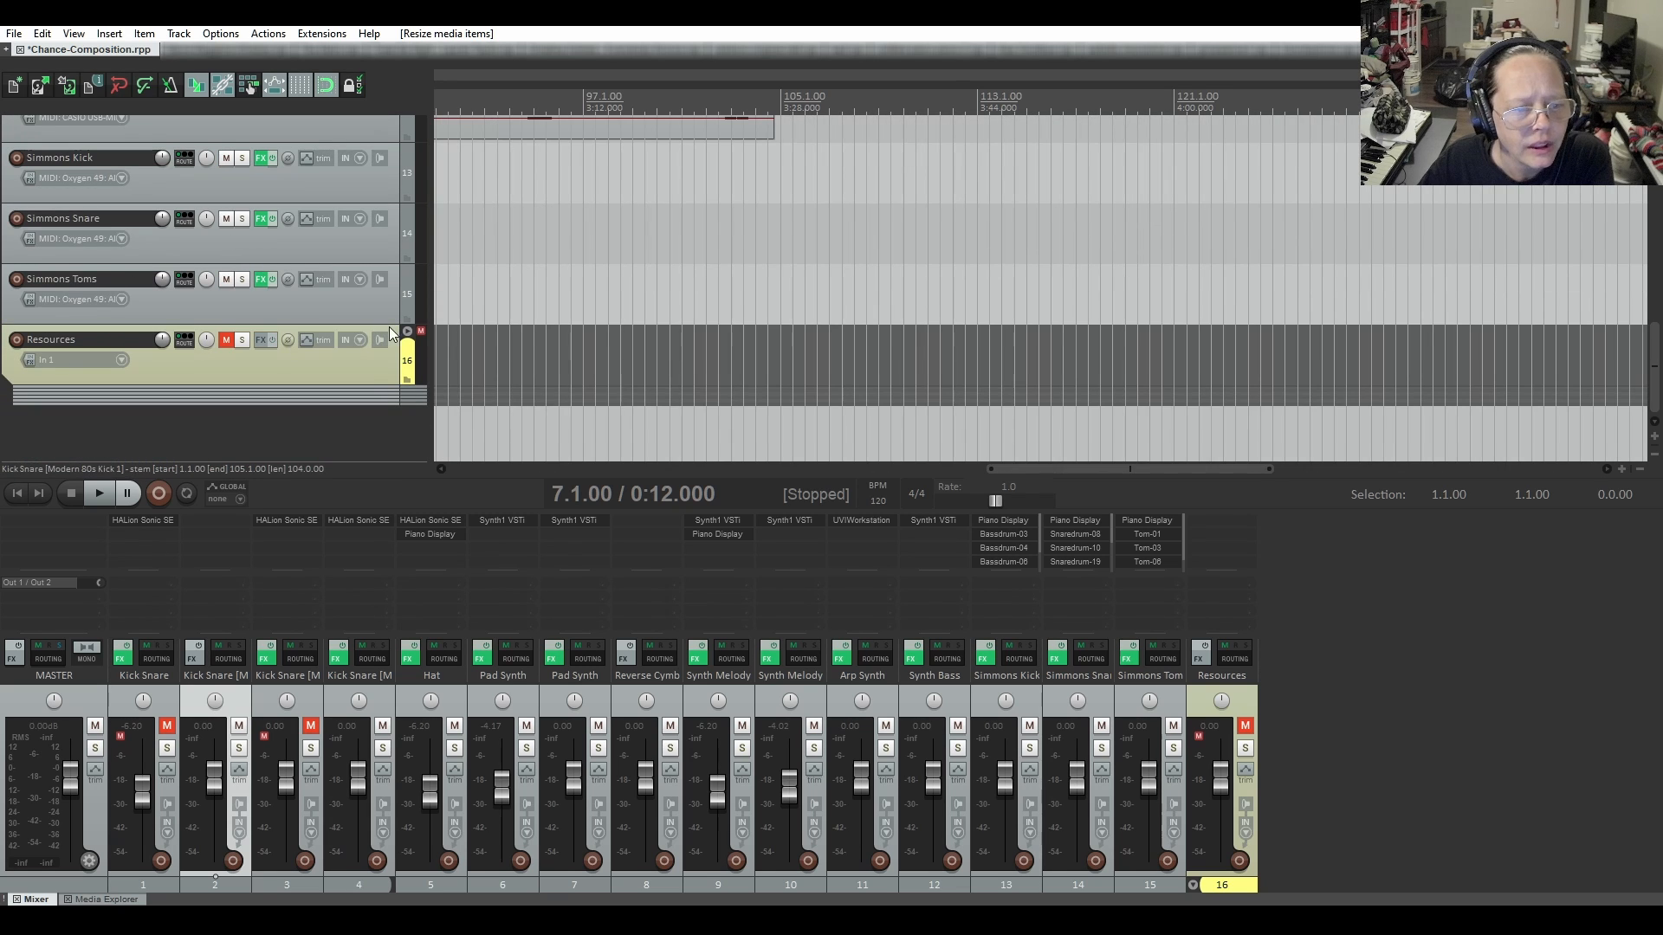
pyautogui.click(408, 332)
pyautogui.scroll(-3, 563, 424)
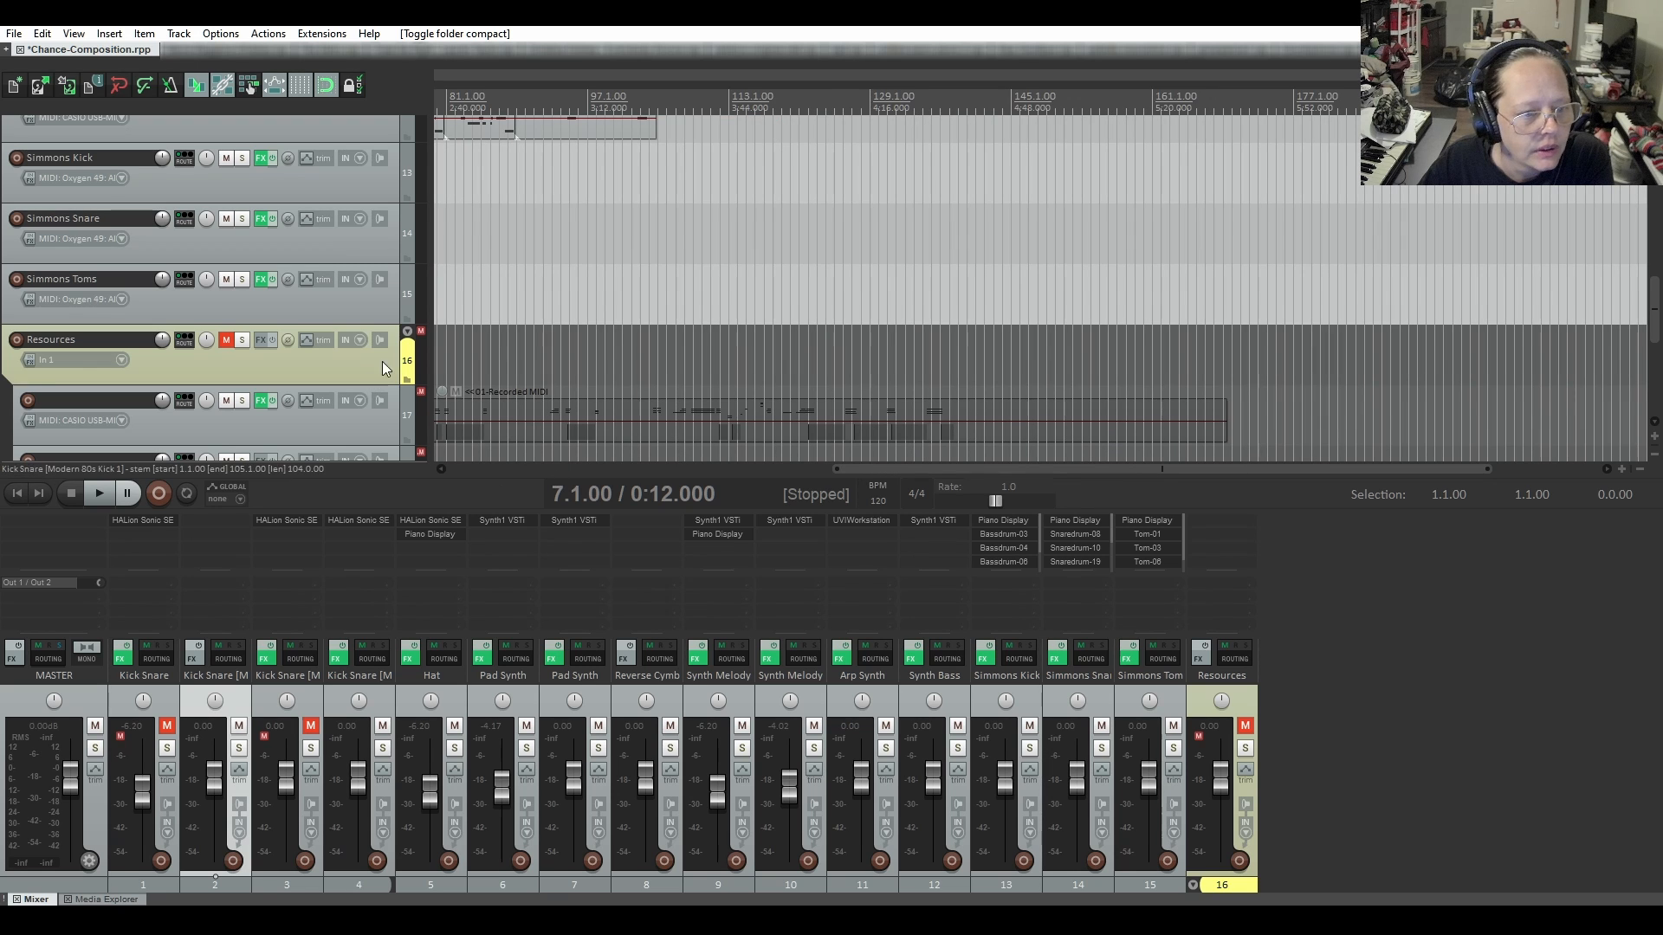
pyautogui.click(409, 332)
pyautogui.click(409, 332)
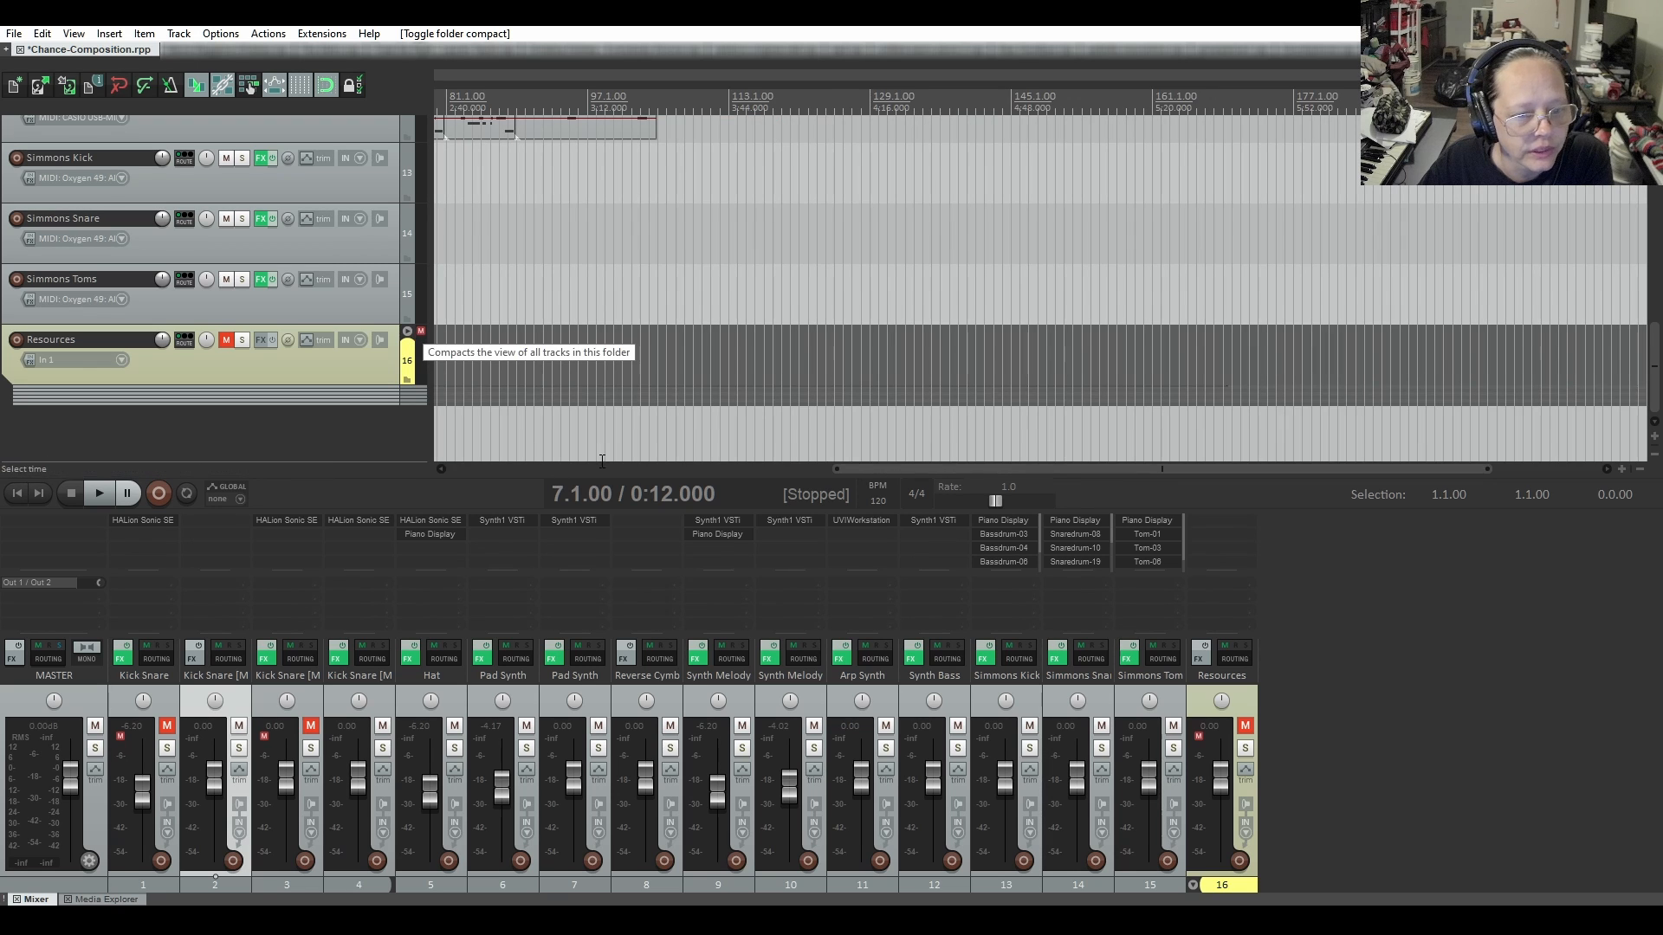
pyautogui.moveTo(887, 467); pyautogui.dragTo(652, 481)
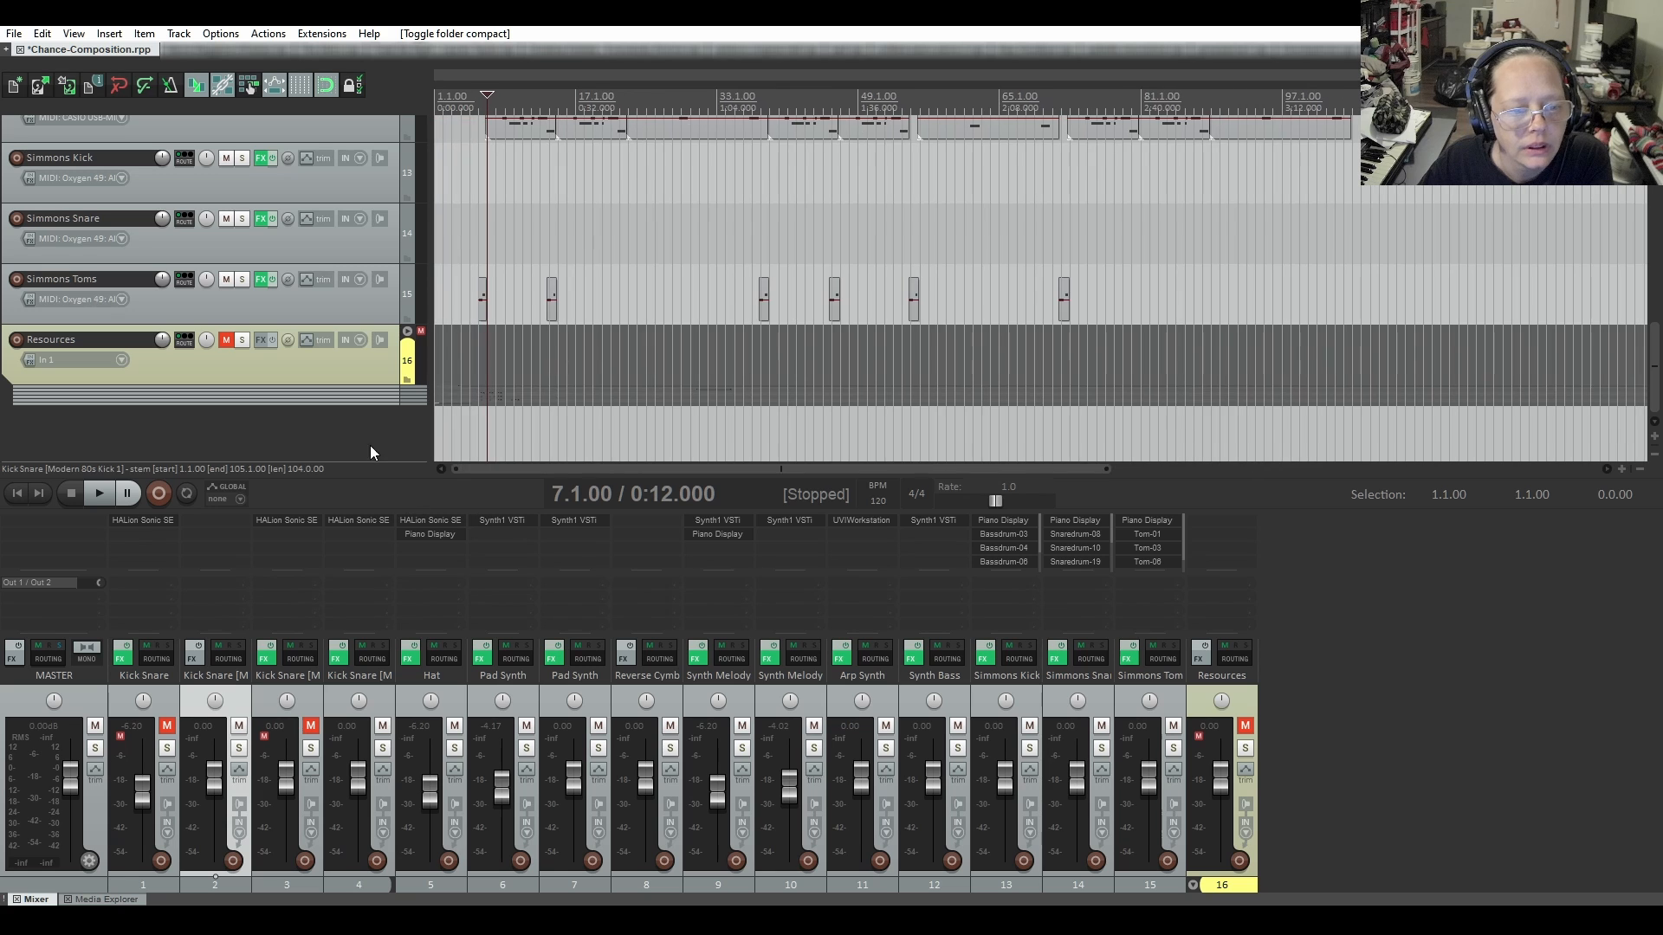
pyautogui.scroll(5, 340, 227)
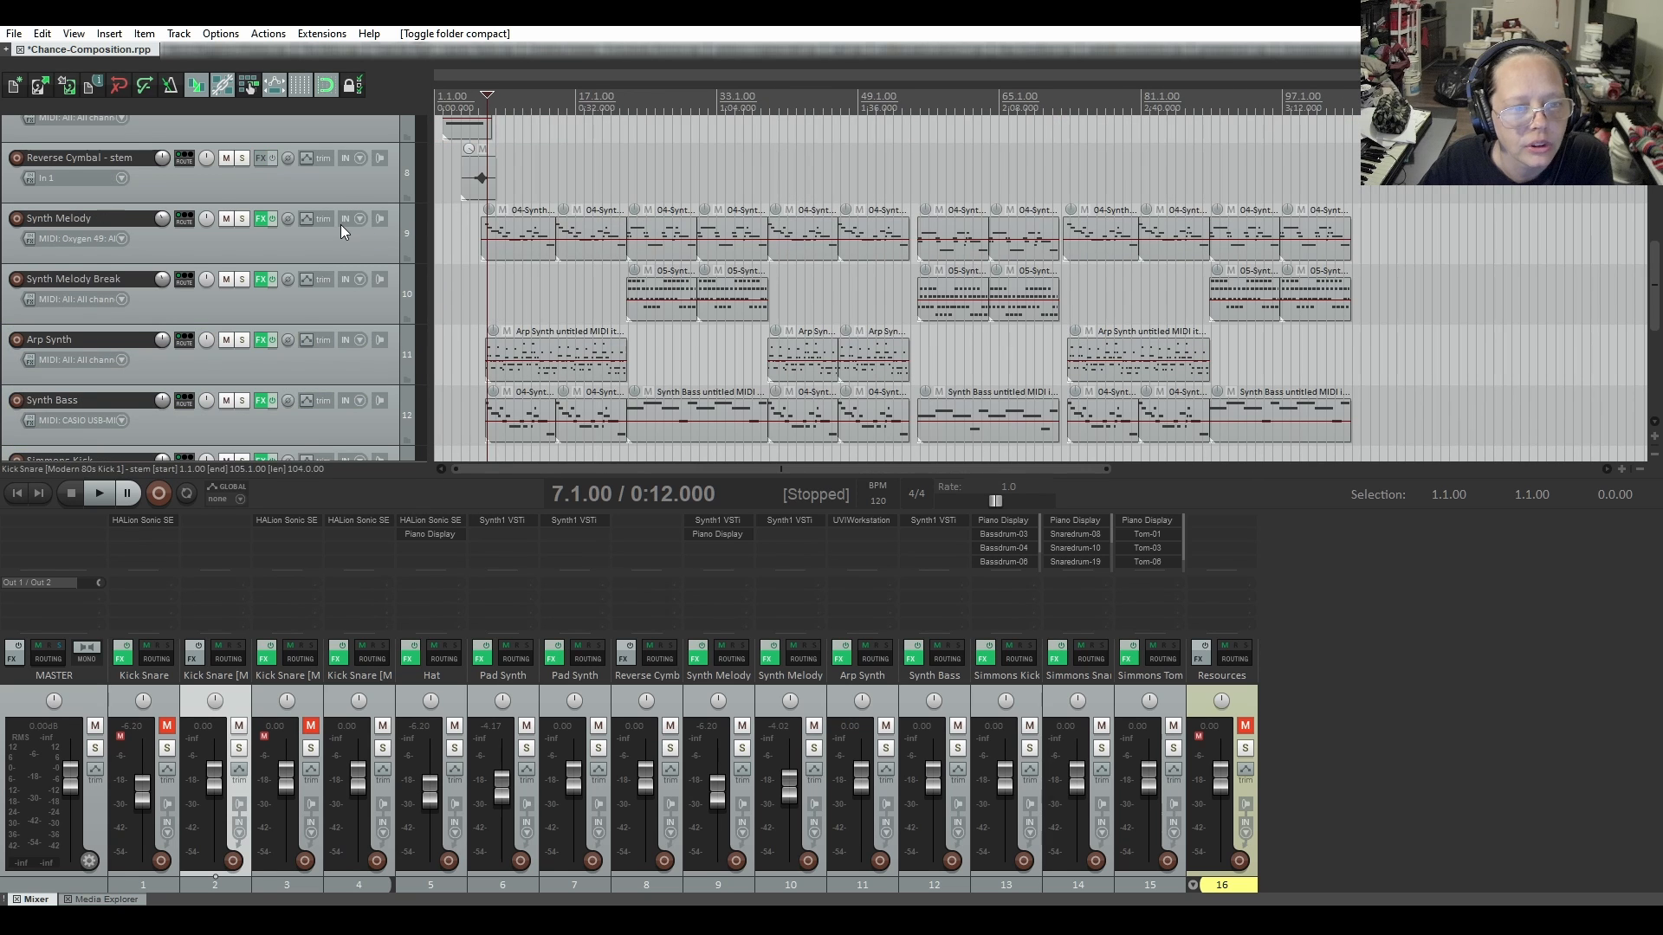
pyautogui.scroll(6, 340, 227)
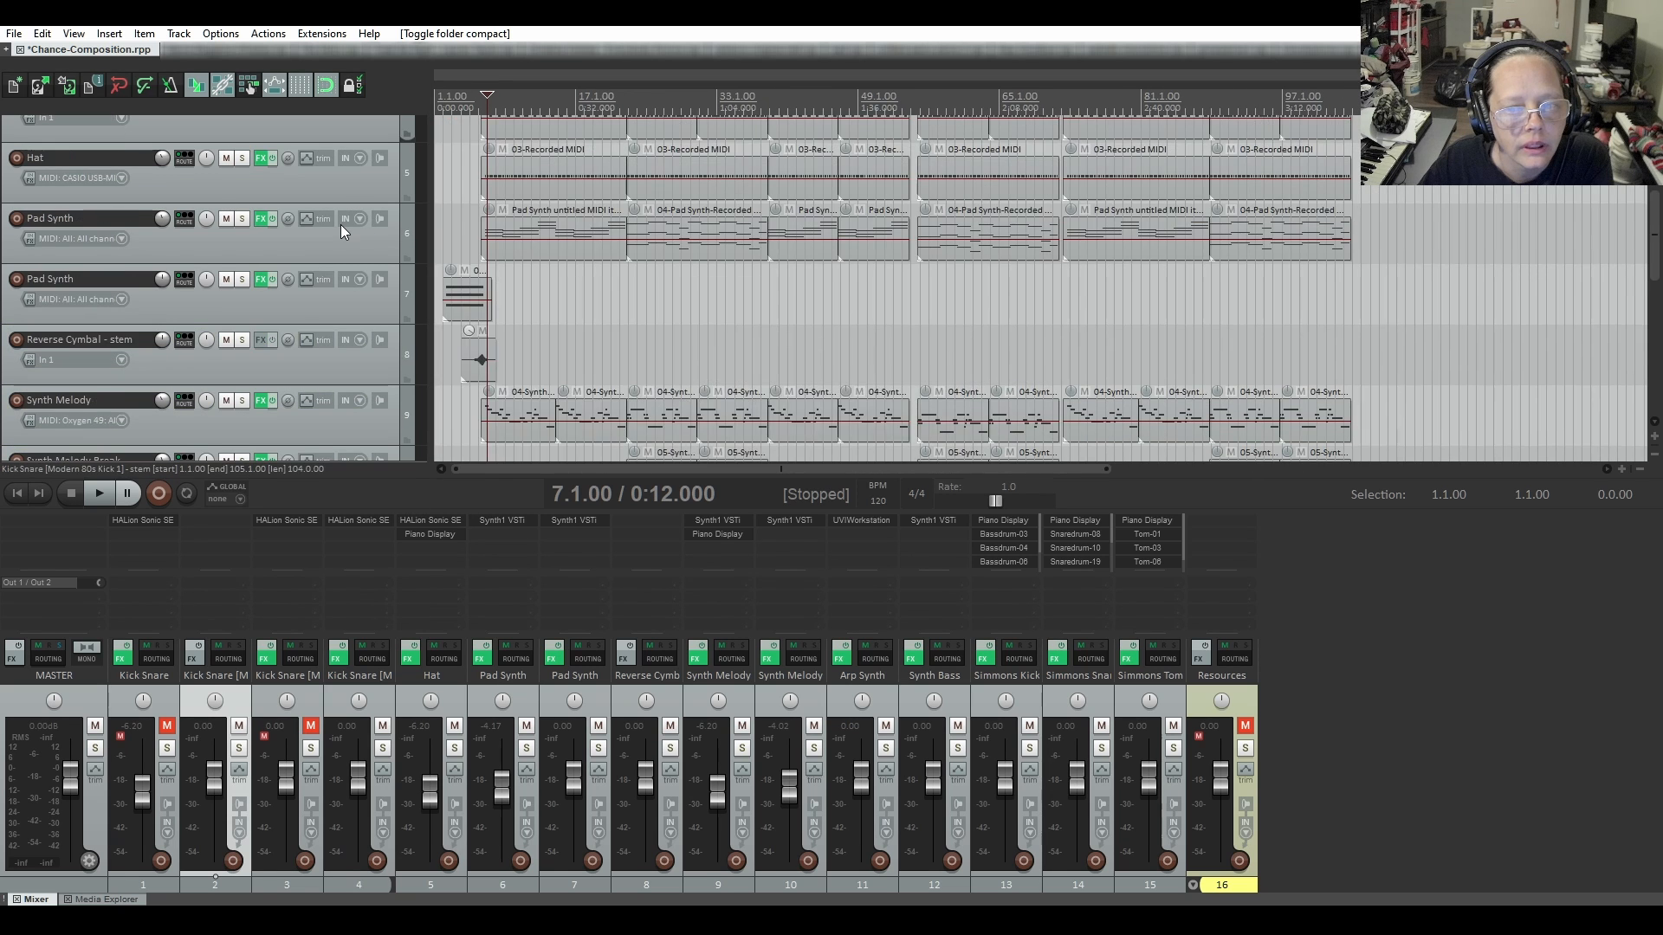
pyautogui.scroll(1, 387, 226)
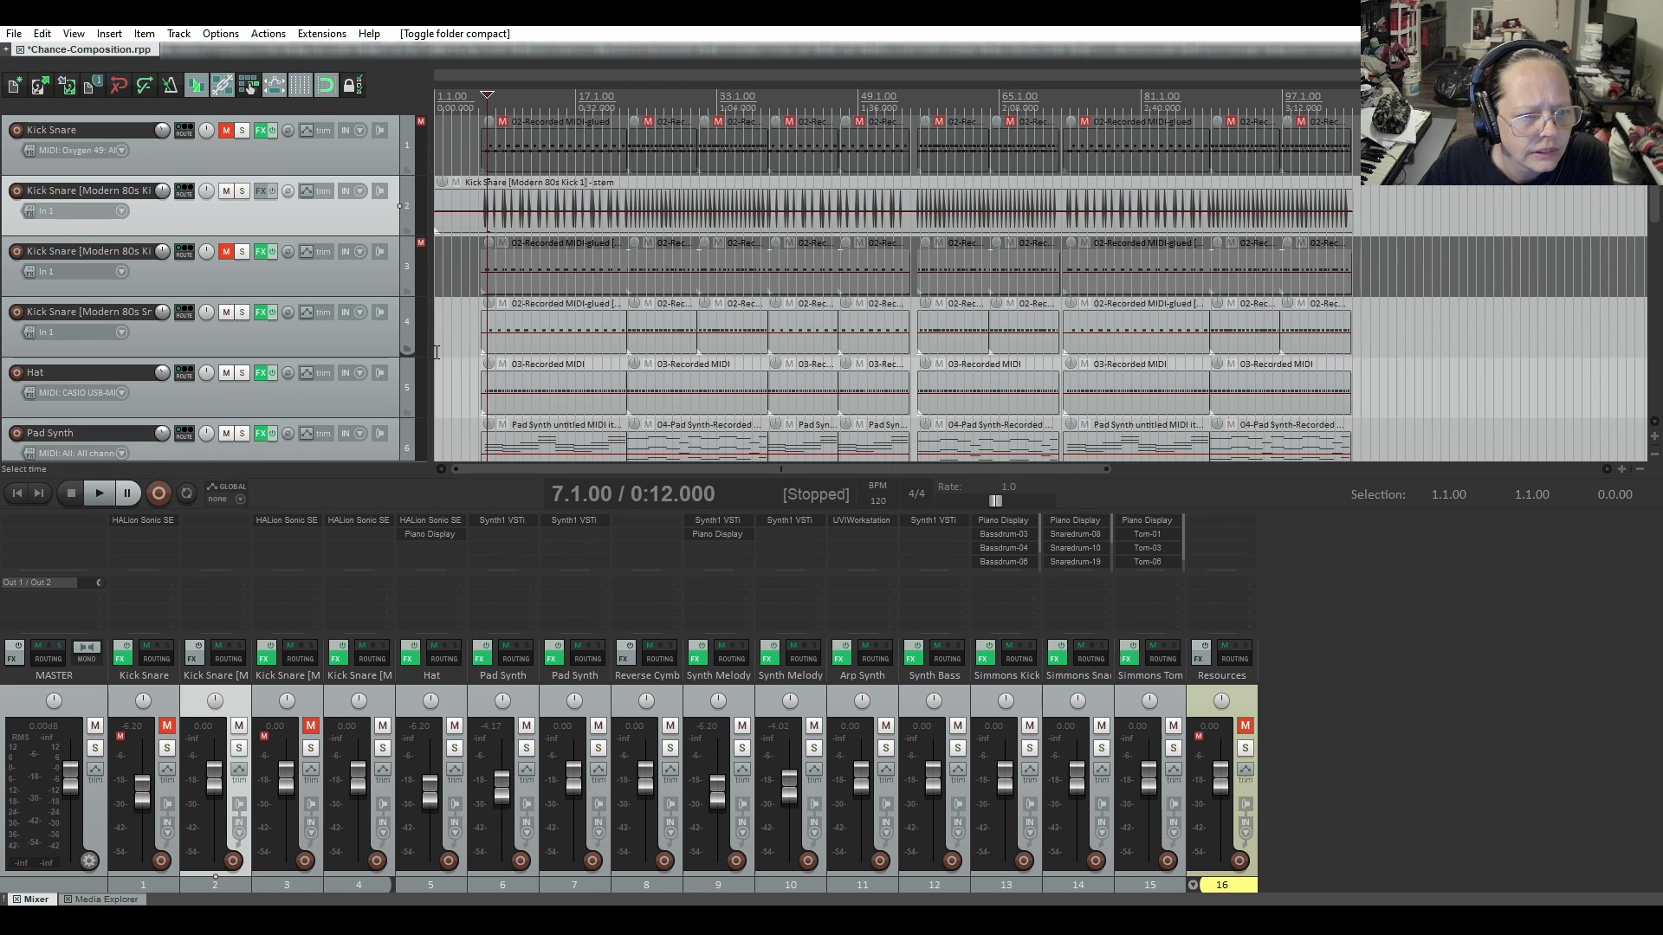
# Make a time selection over the whole song from 1.1.00 to 106.1.00
pyautogui.moveTo(435, 353); pyautogui.dragTo(1363, 350)
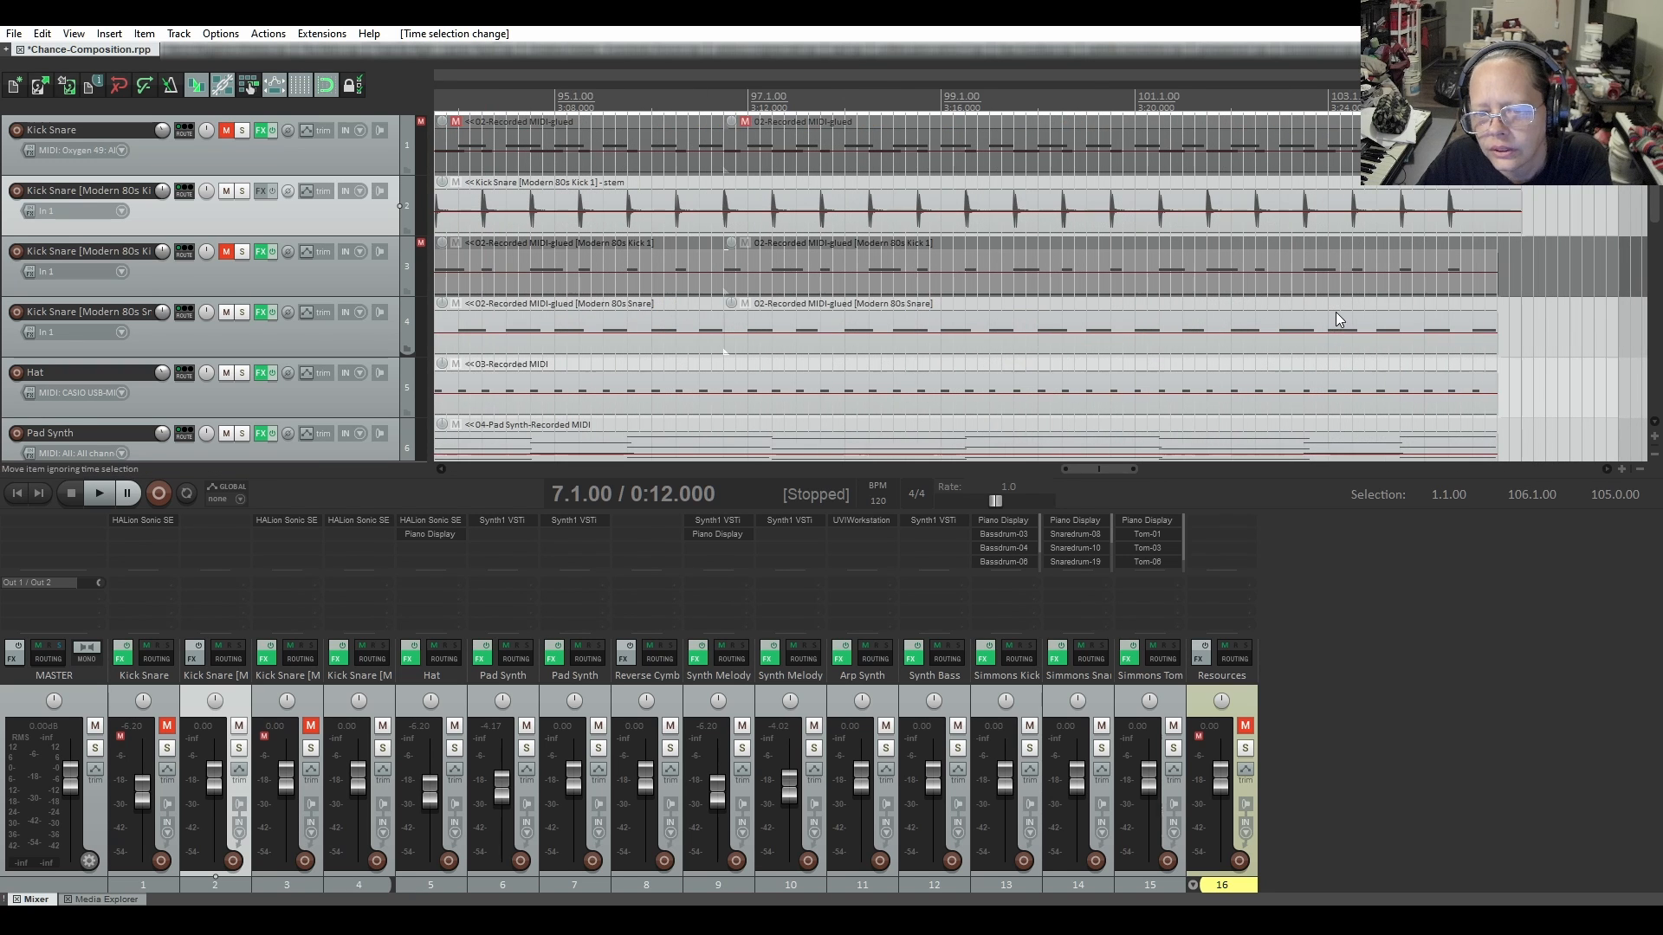
pyautogui.scroll(5, 1352, 351)
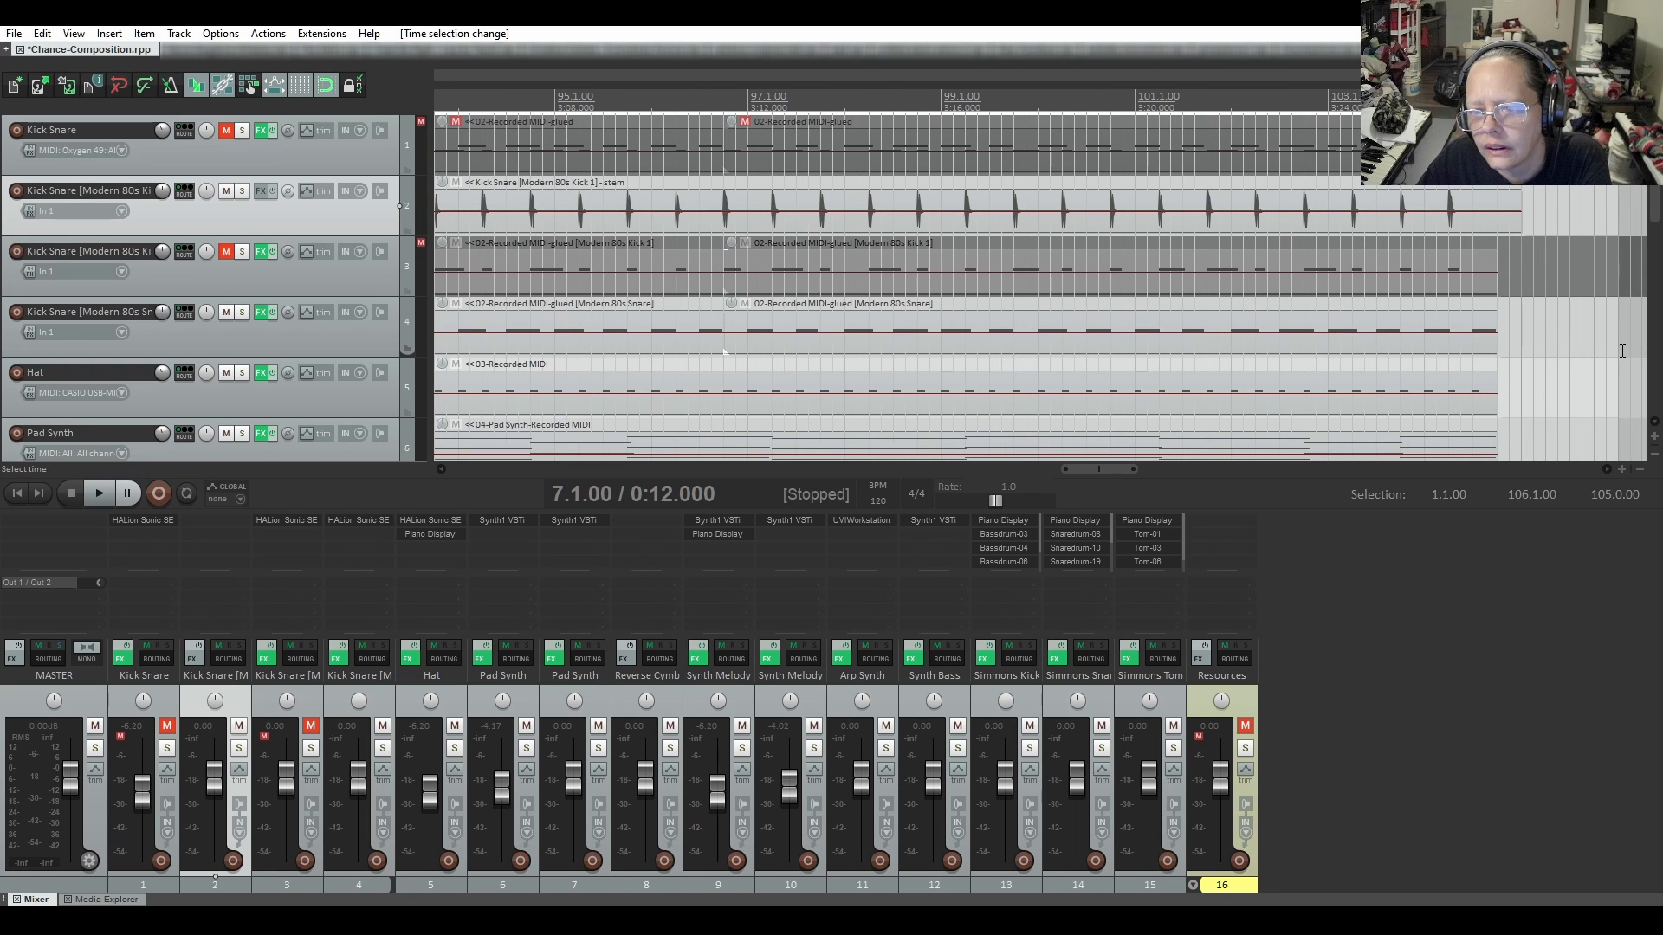
# Extend the end of the time selection to 107.1.00, keeping its start at 1.1.00
pyautogui.moveTo(1619, 352)
pyautogui.mouseDown()
pyautogui.moveTo(1535, 352)
pyautogui.moveTo(1628, 353)
pyautogui.mouseUp()
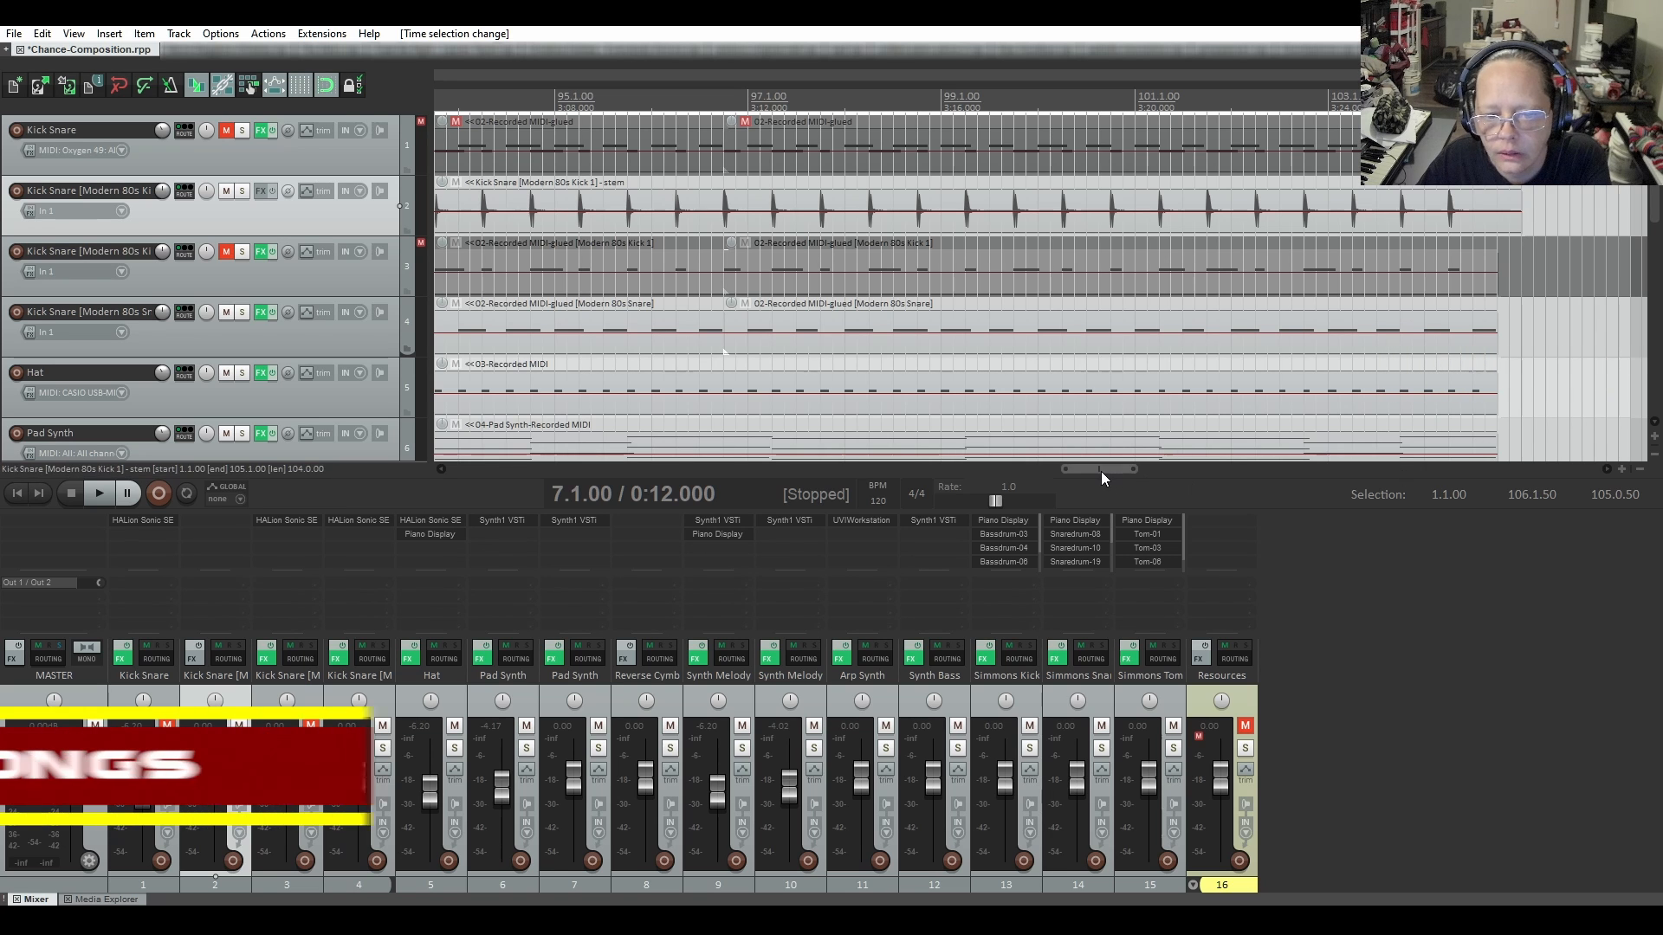
pyautogui.moveTo(1100, 471); pyautogui.dragTo(1131, 474)
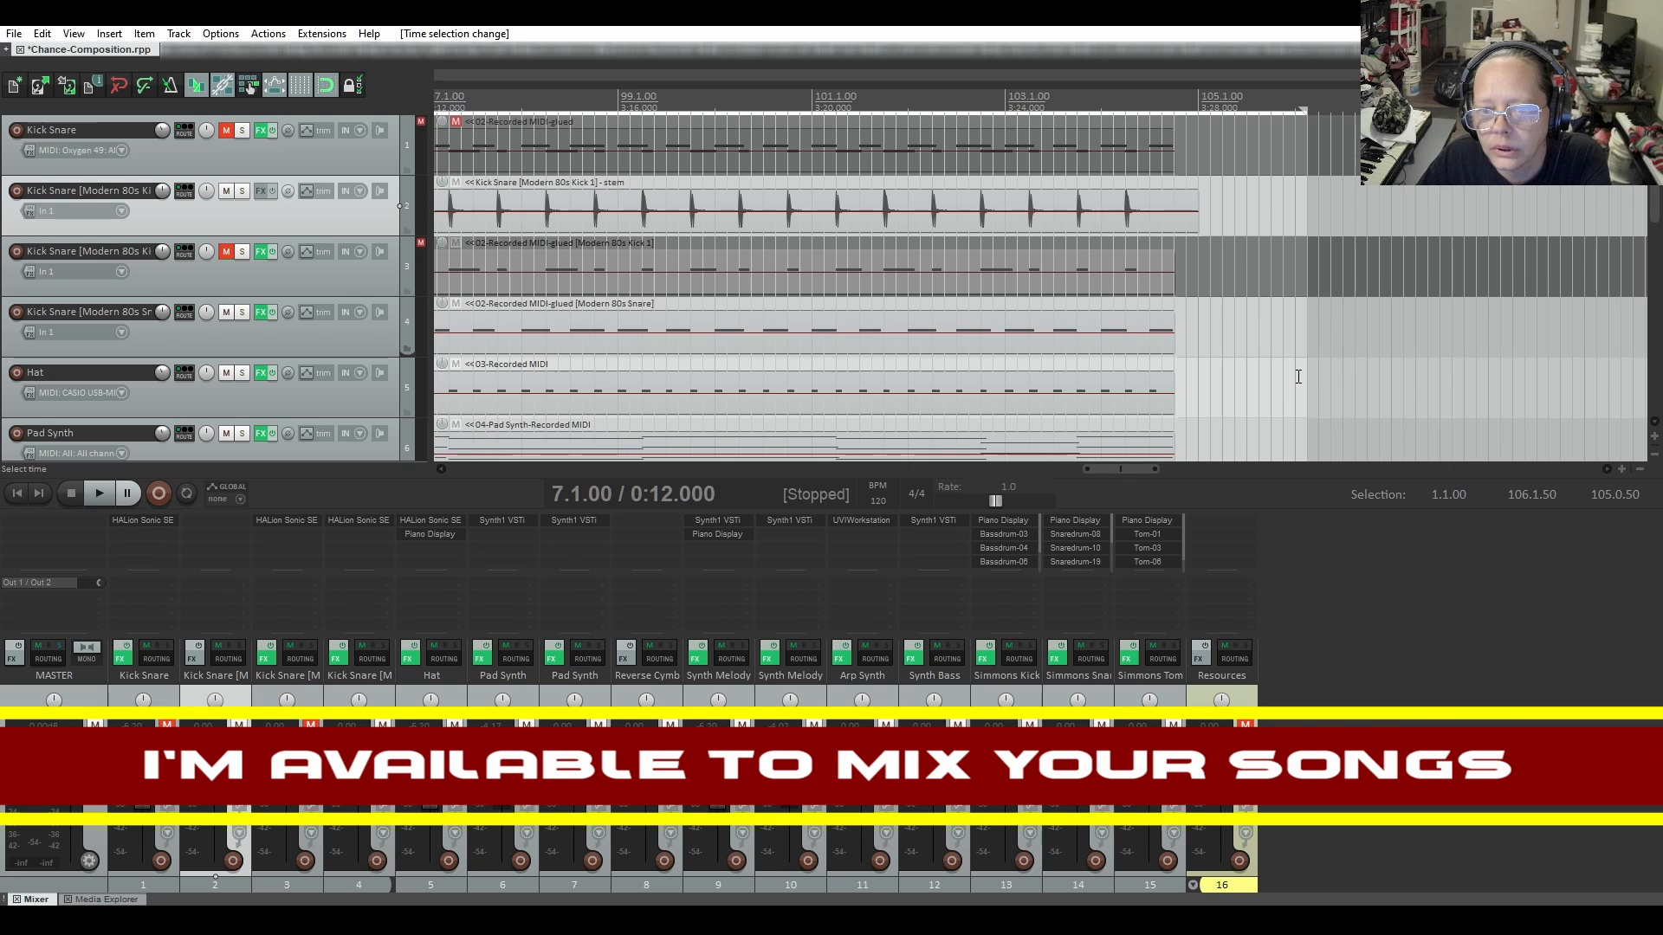
pyautogui.moveTo(1307, 369); pyautogui.dragTo(1394, 374)
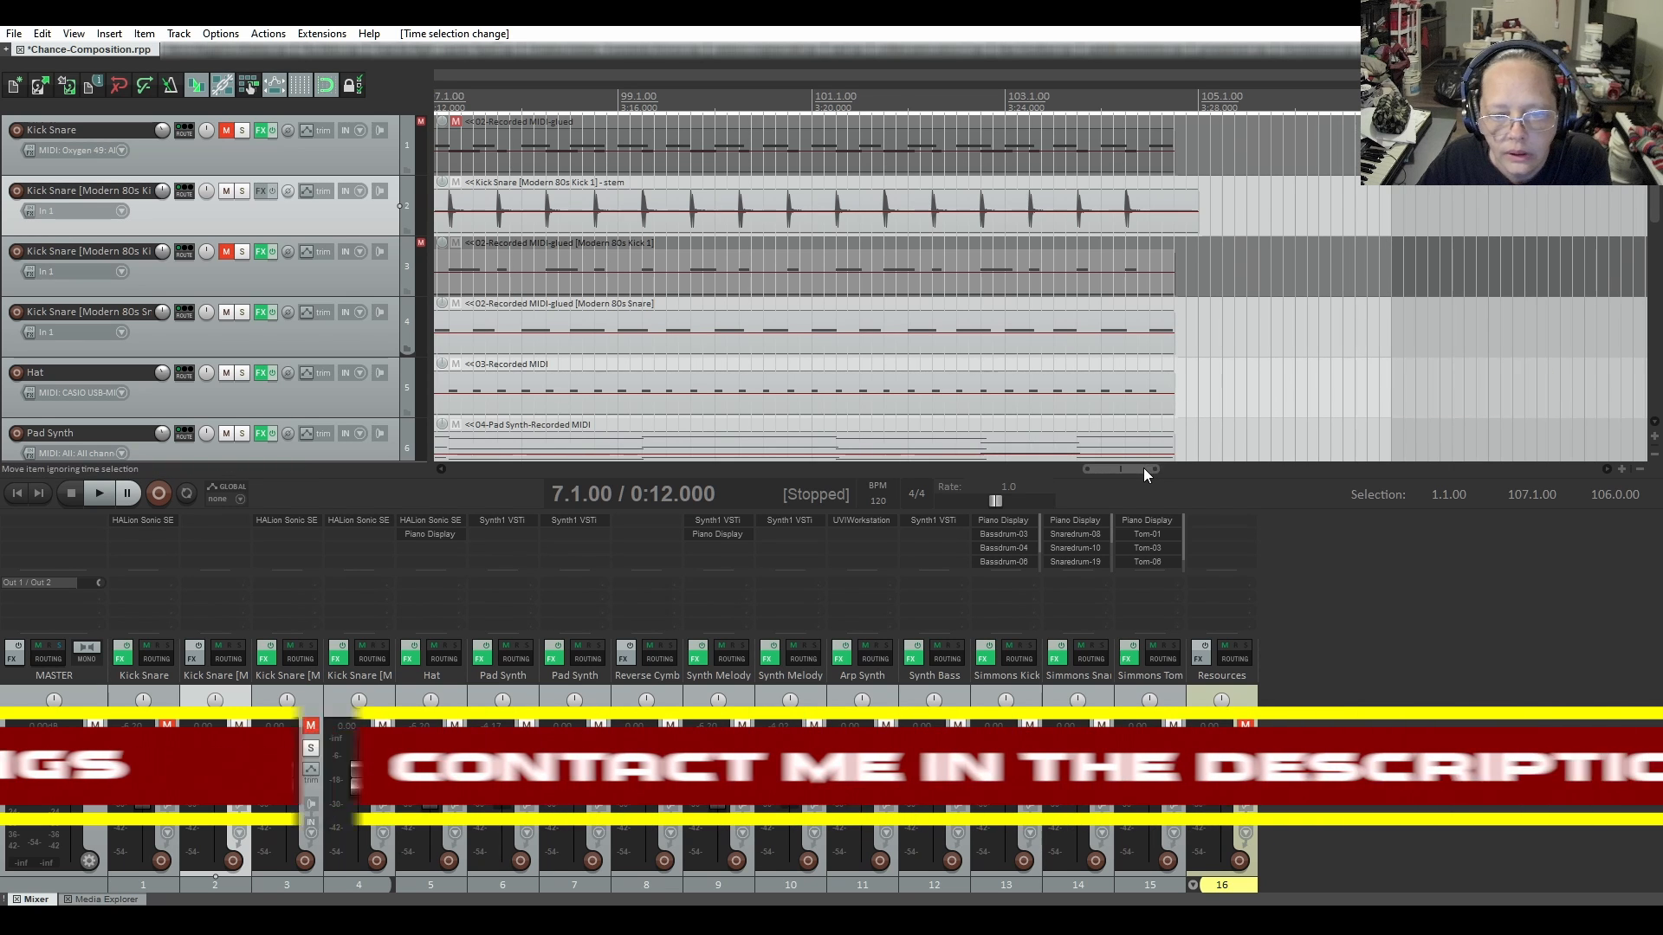
# Select all items on the Modern 80s Snare track and render the track to a mono stem track, muting the original
pyautogui.moveTo(1143, 468); pyautogui.dragTo(1095, 474)
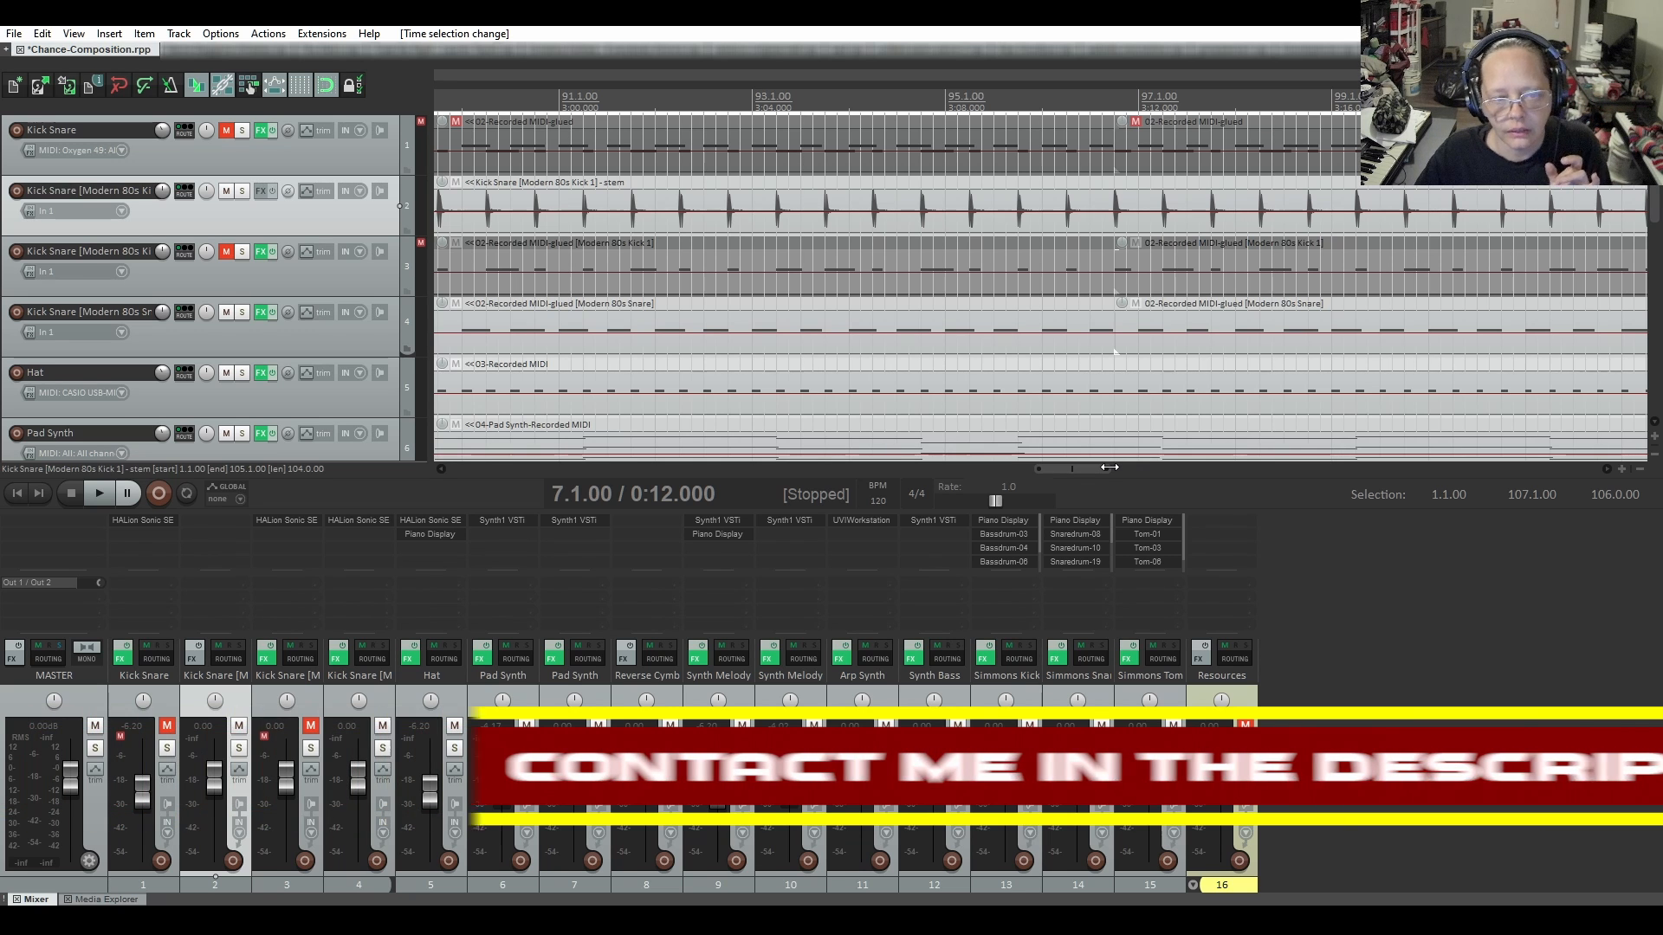
pyautogui.scroll(-2, 918, 381)
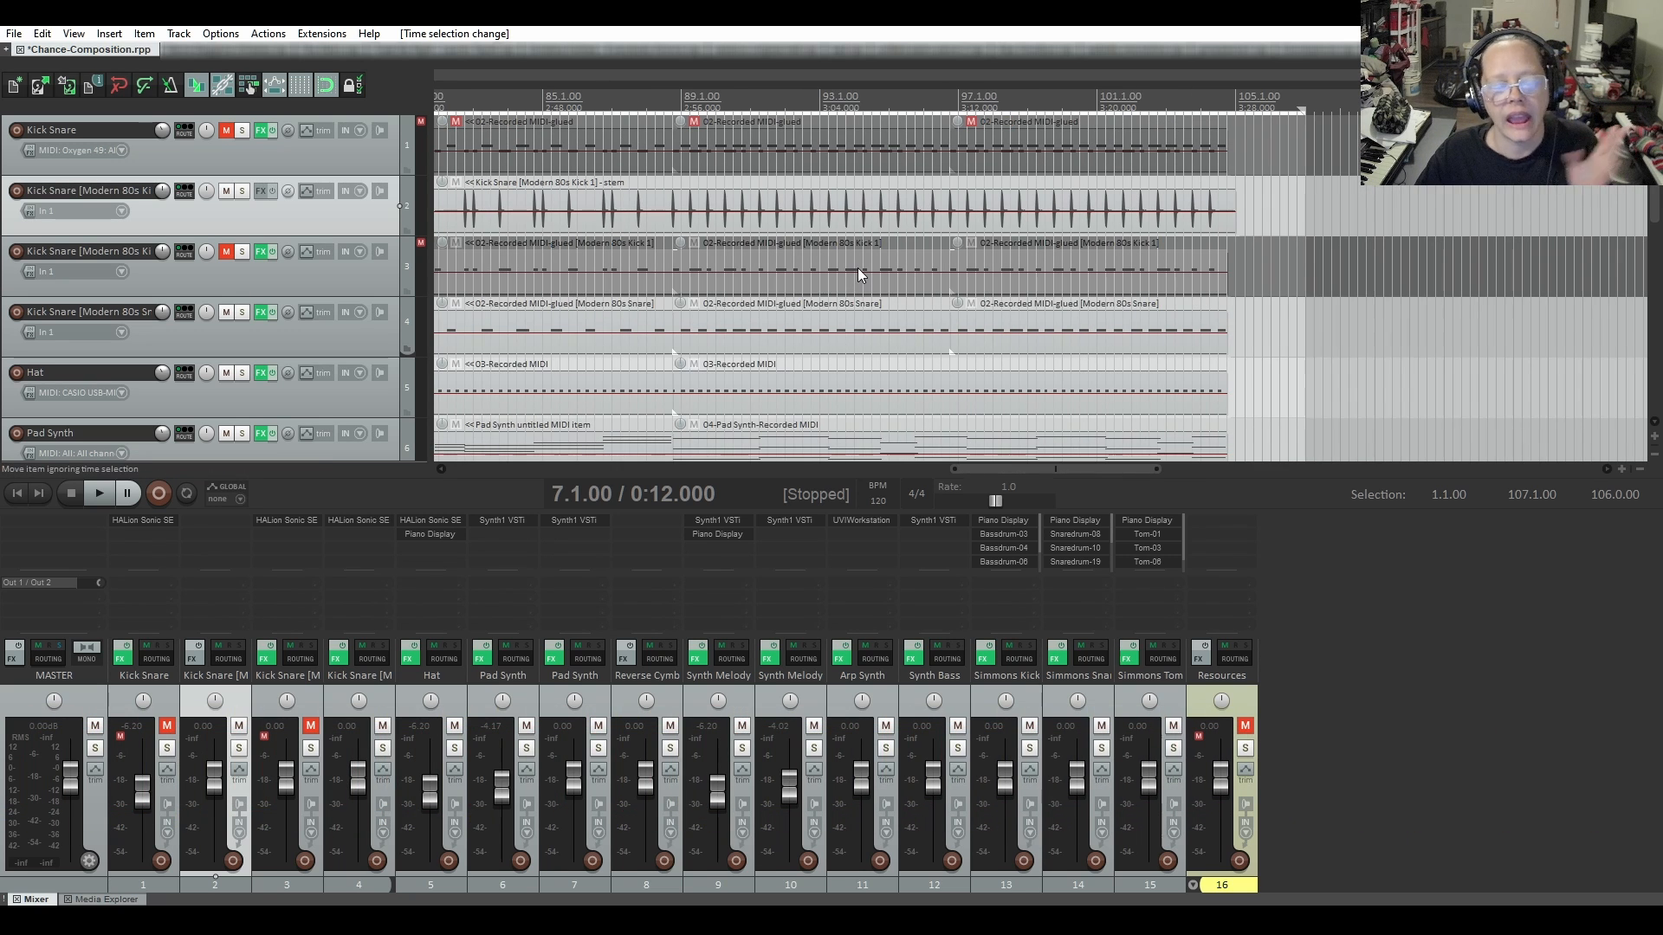
pyautogui.moveTo(996, 468); pyautogui.dragTo(862, 469)
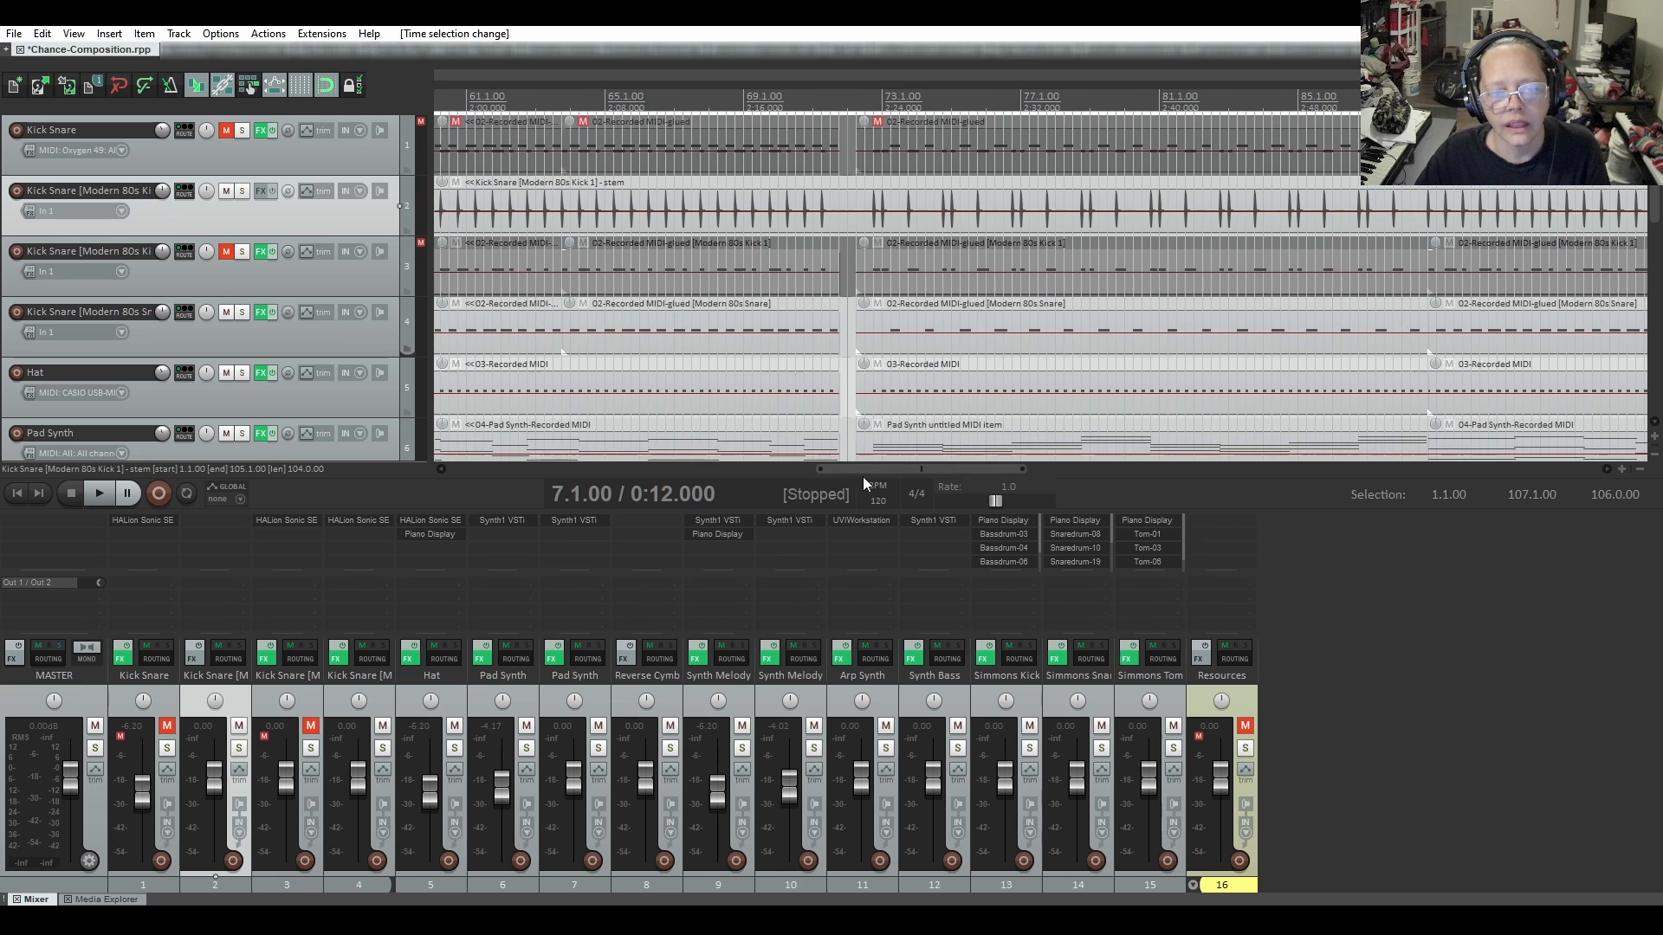
pyautogui.scroll(-2, 902, 257)
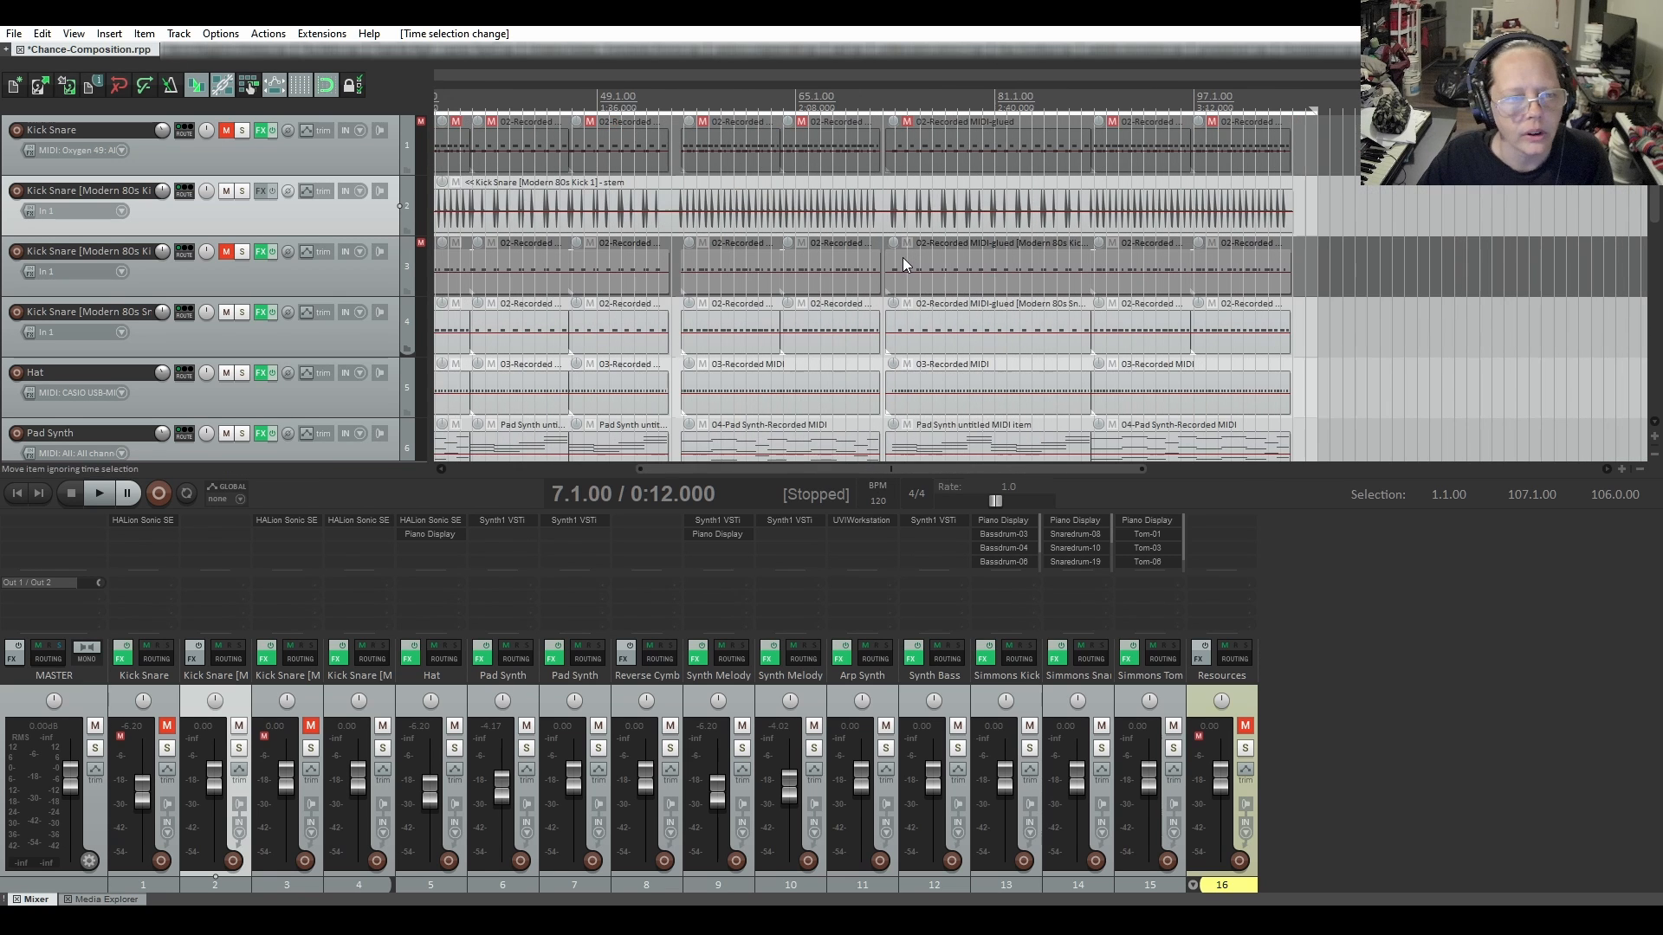
pyautogui.moveTo(903, 468); pyautogui.dragTo(691, 483)
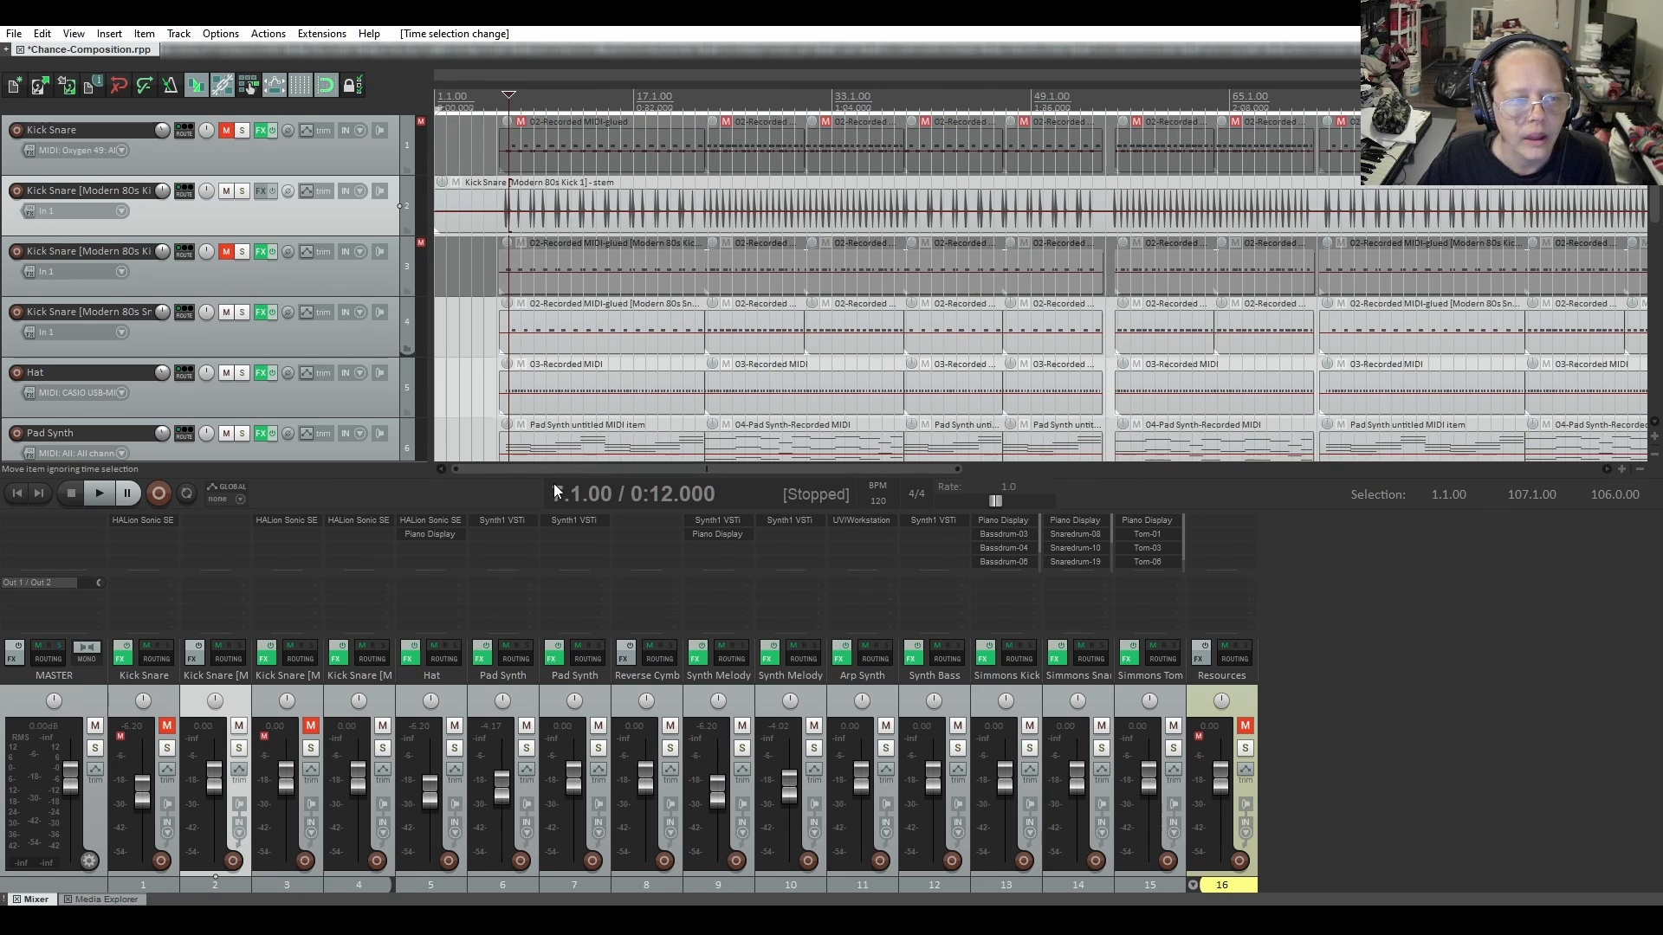
pyautogui.doubleClick(355, 340)
pyautogui.rightClick(356, 340)
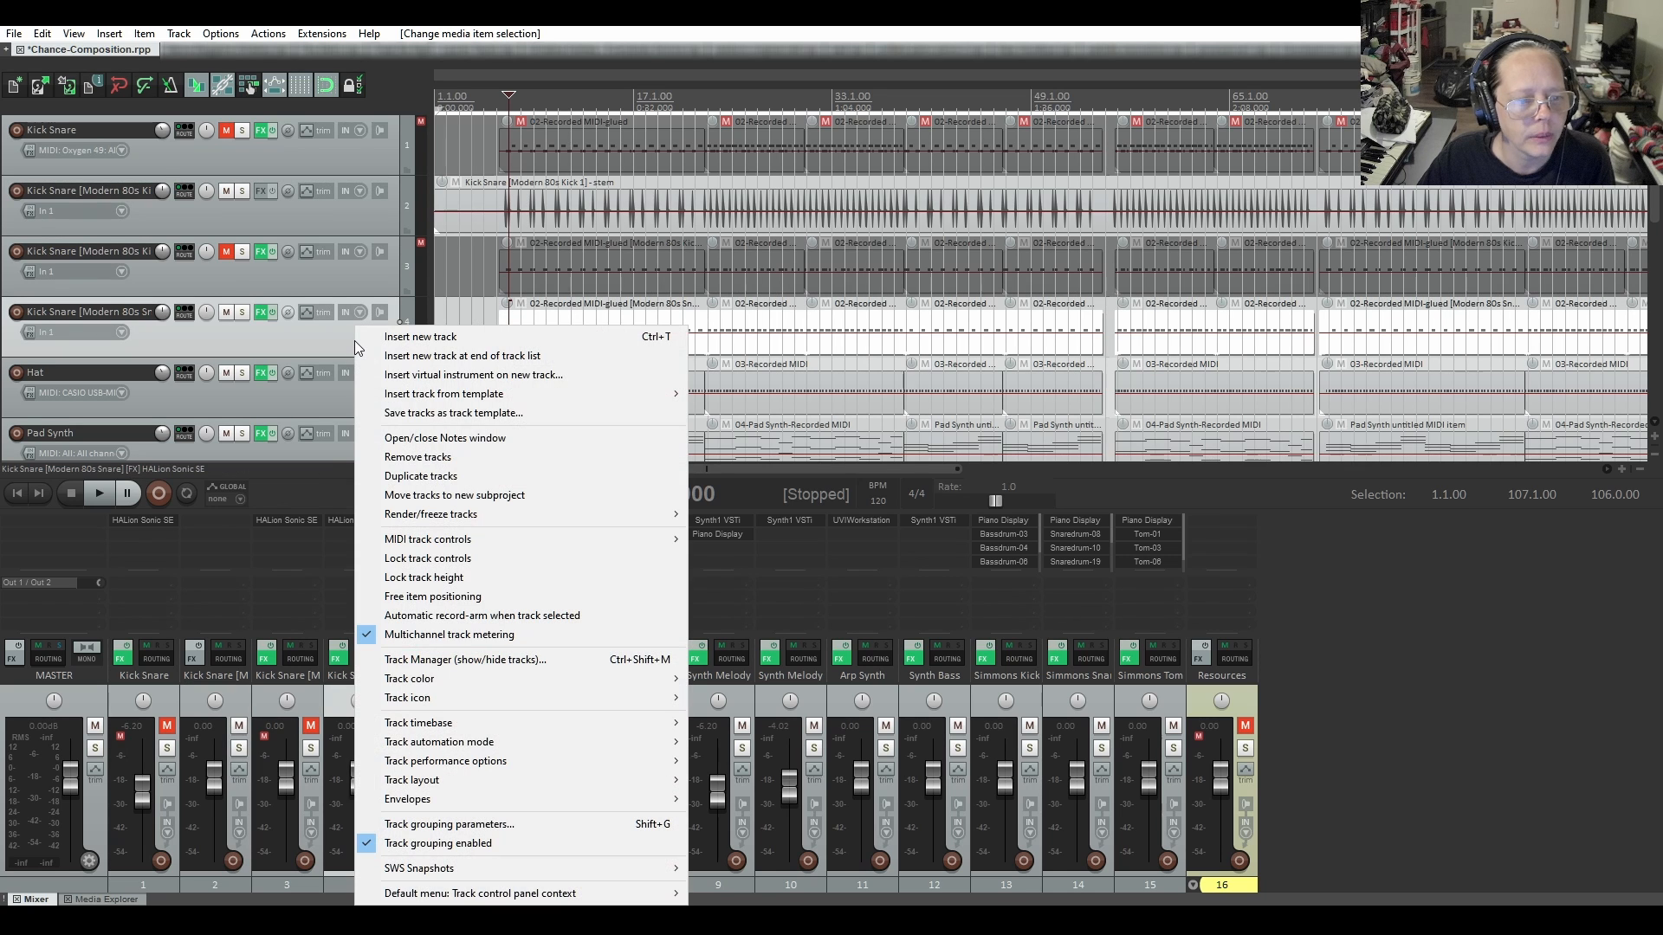
pyautogui.moveTo(472, 518)
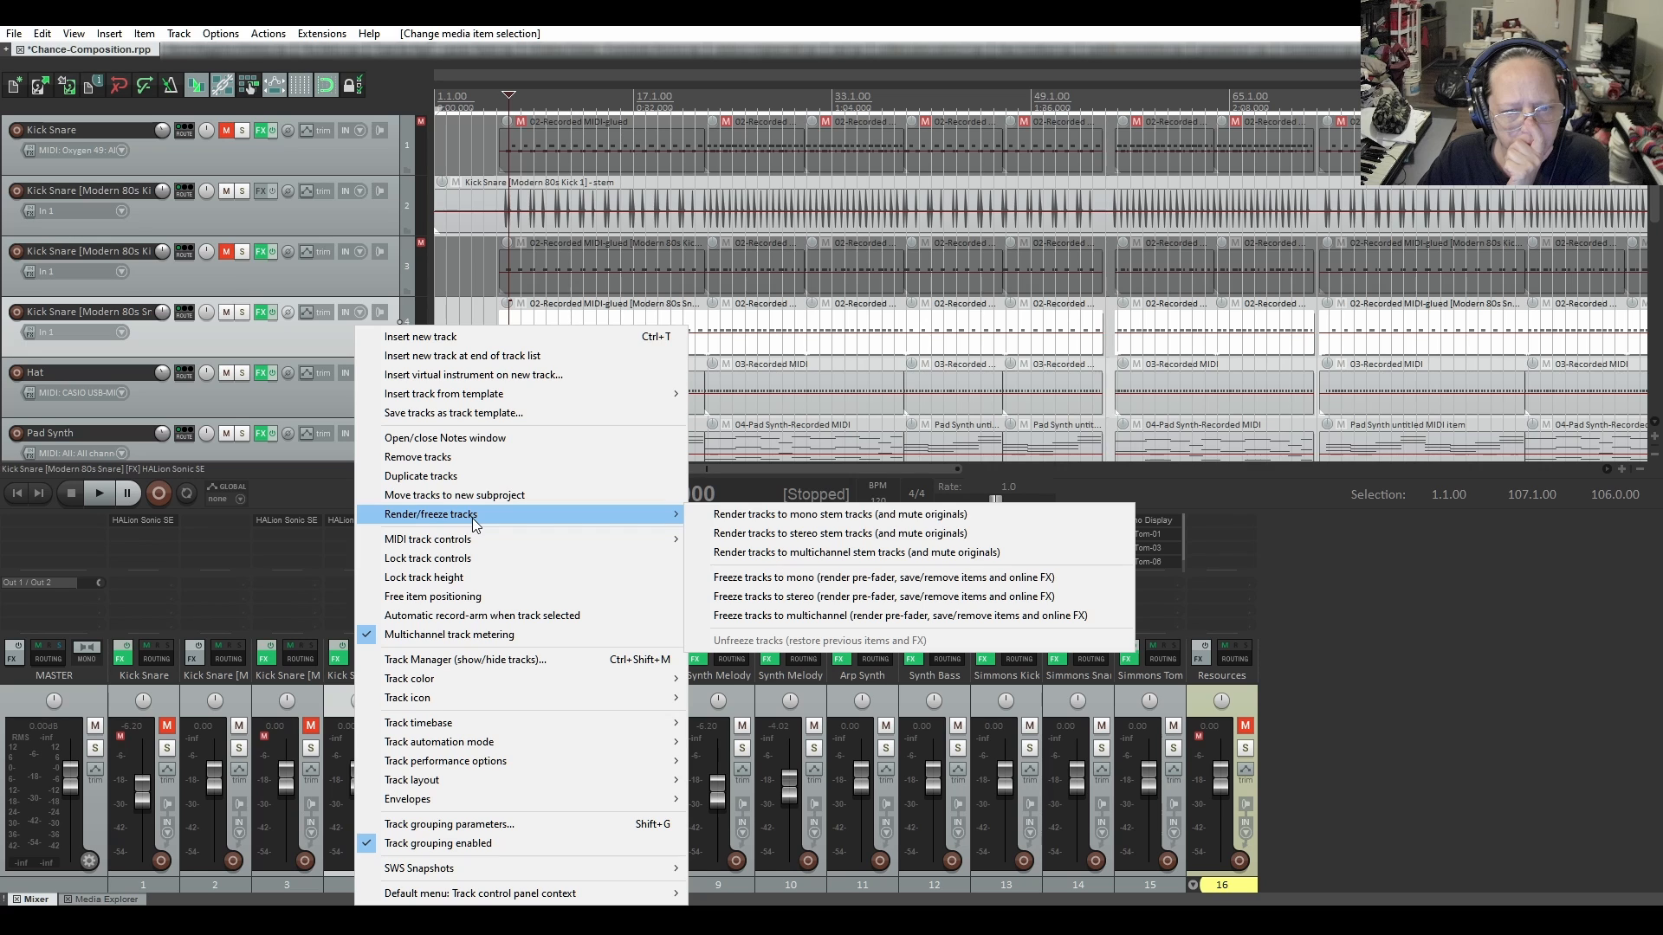
pyautogui.click(719, 514)
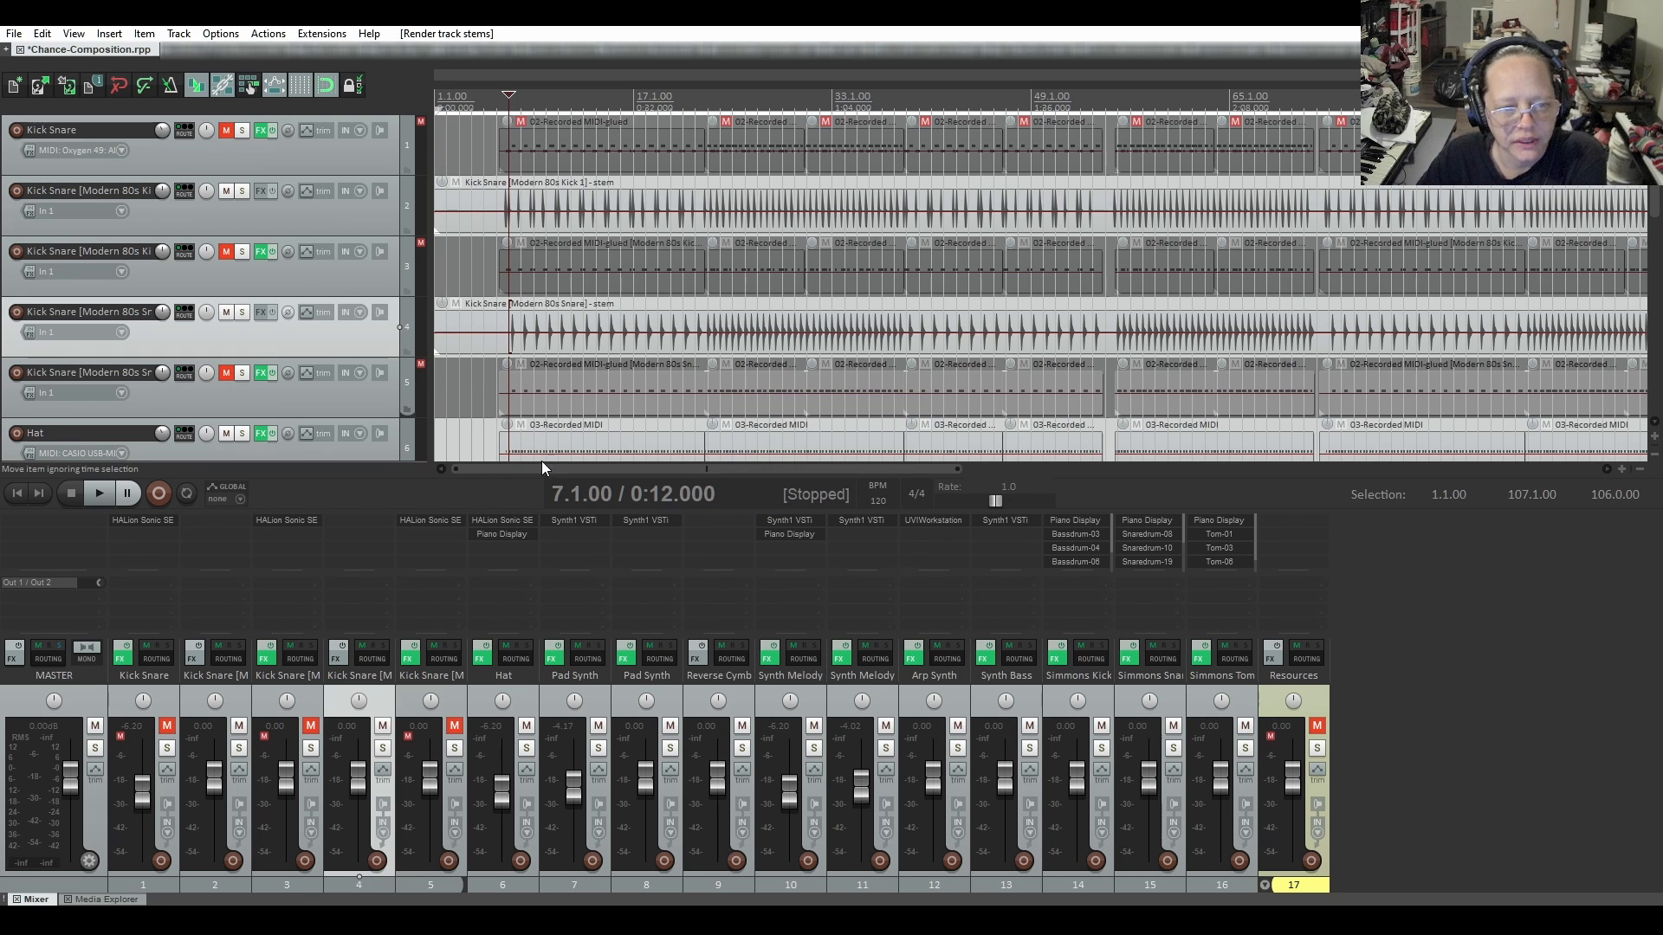
# Trim the silent end of the rendered snare stem item back to bar 107
pyautogui.moveTo(542, 468); pyautogui.dragTo(937, 507)
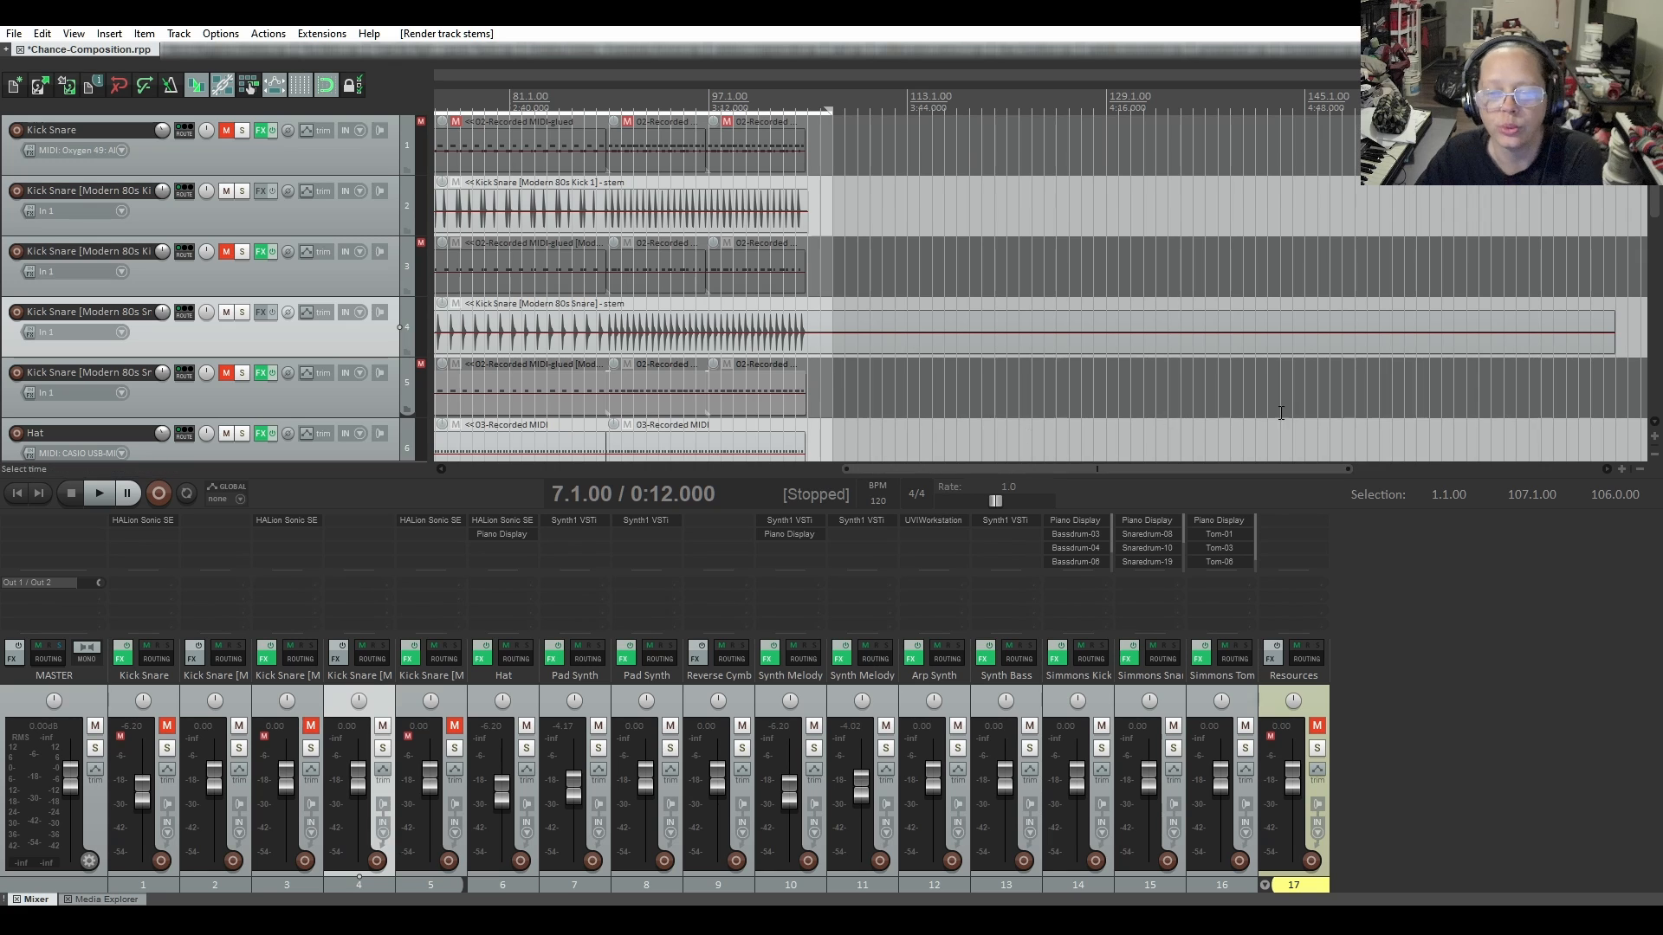
pyautogui.moveTo(1616, 353); pyautogui.dragTo(830, 362)
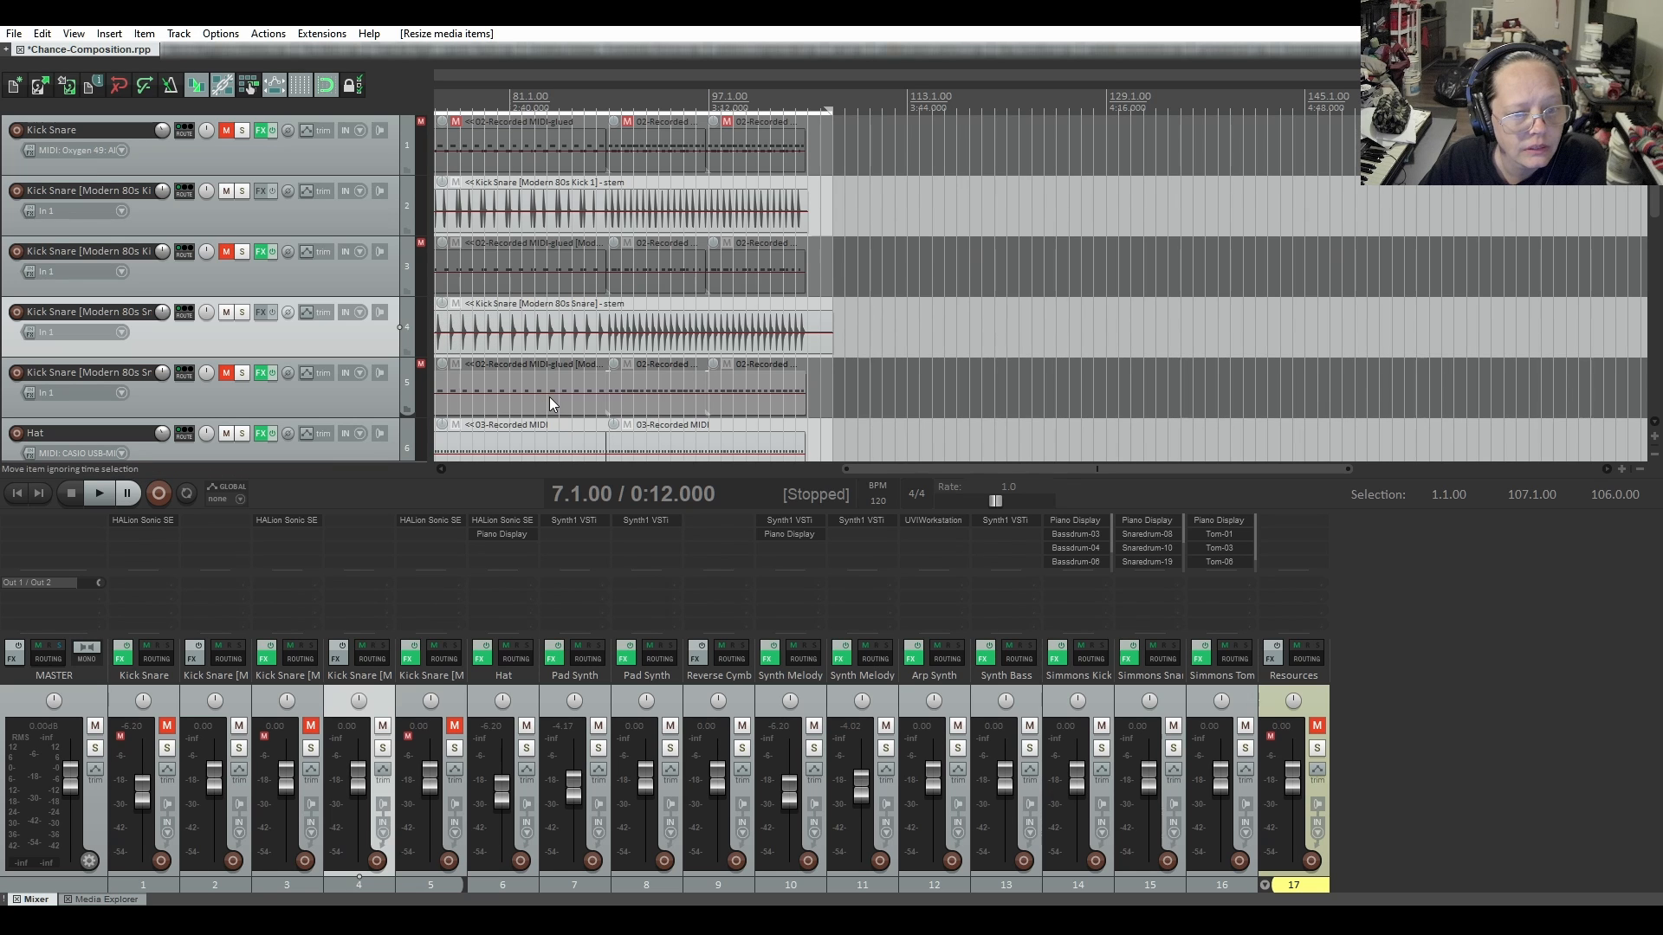
pyautogui.scroll(1, 549, 397)
pyautogui.scroll(2, 546, 392)
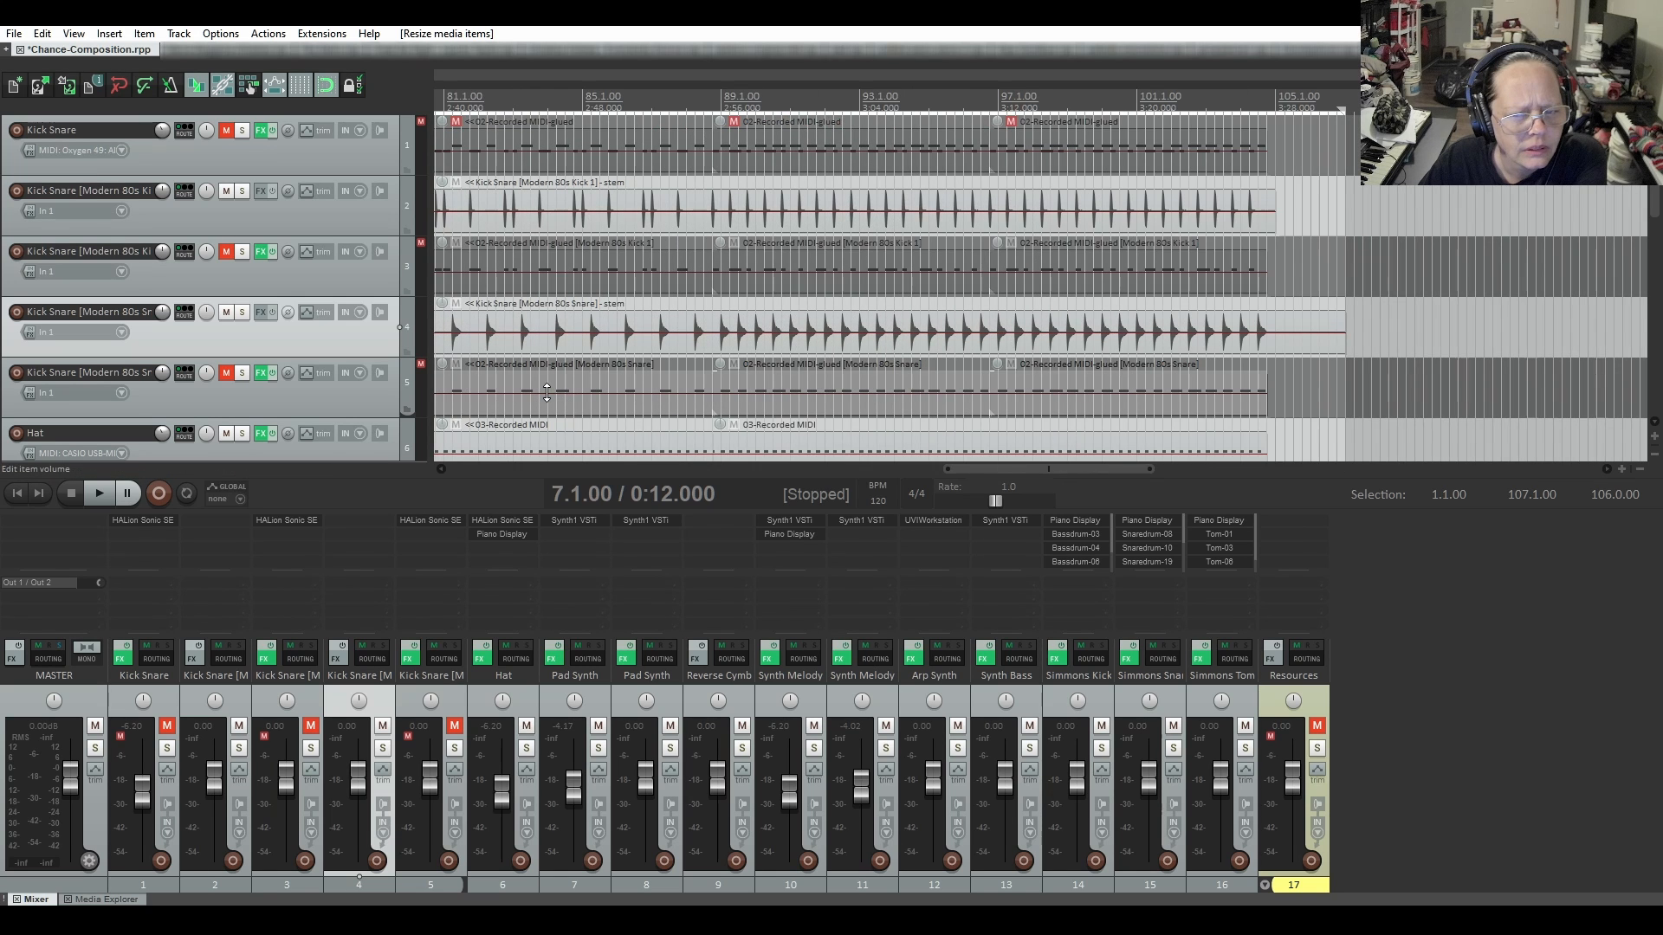
pyautogui.scroll(-1, 546, 392)
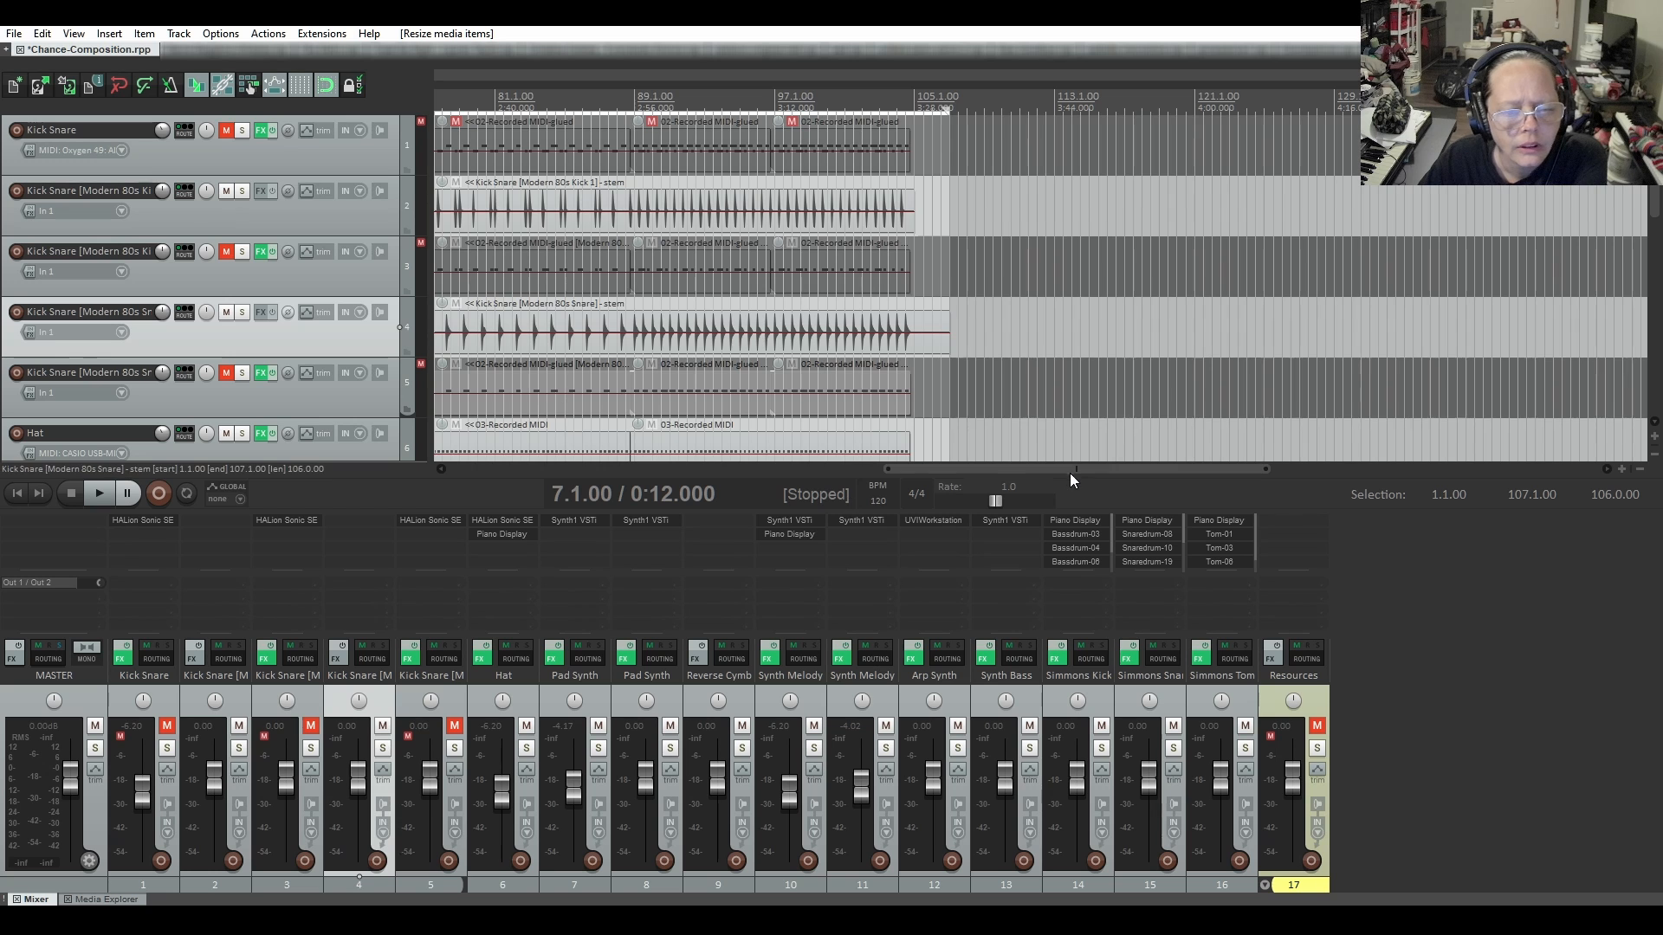
# Move the muted Kick Snare track and its Modern 80s Kick 1 and Snare MIDI tracks below the Resources folder's tracks
pyautogui.moveTo(1069, 473); pyautogui.dragTo(610, 481)
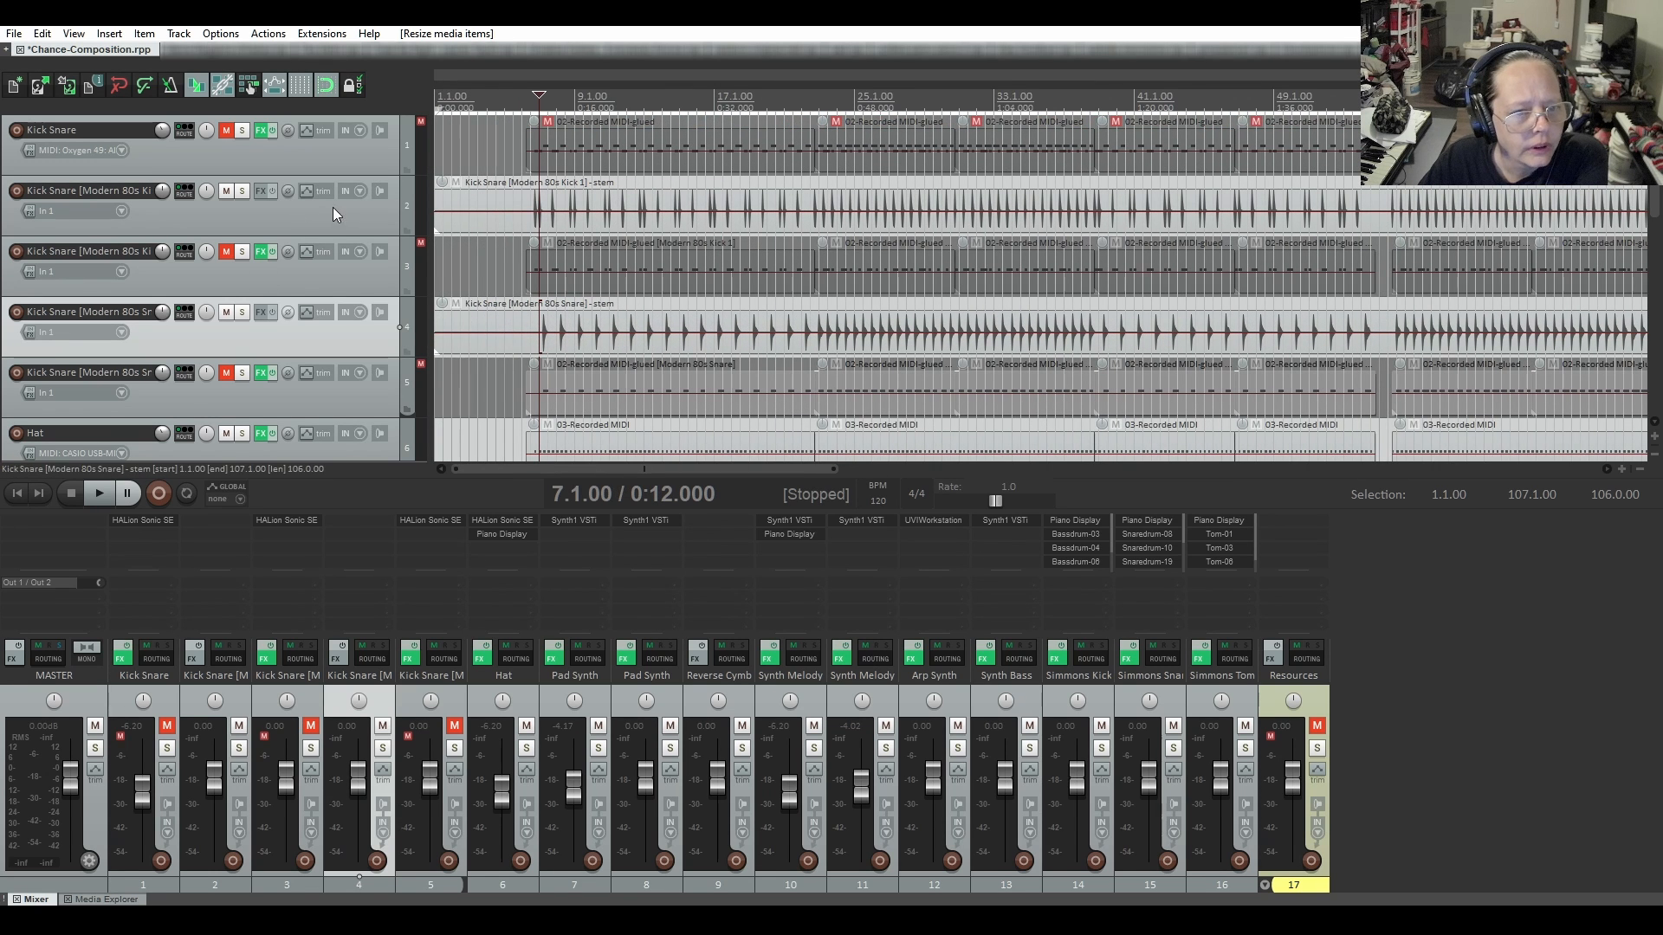
pyautogui.click(336, 158)
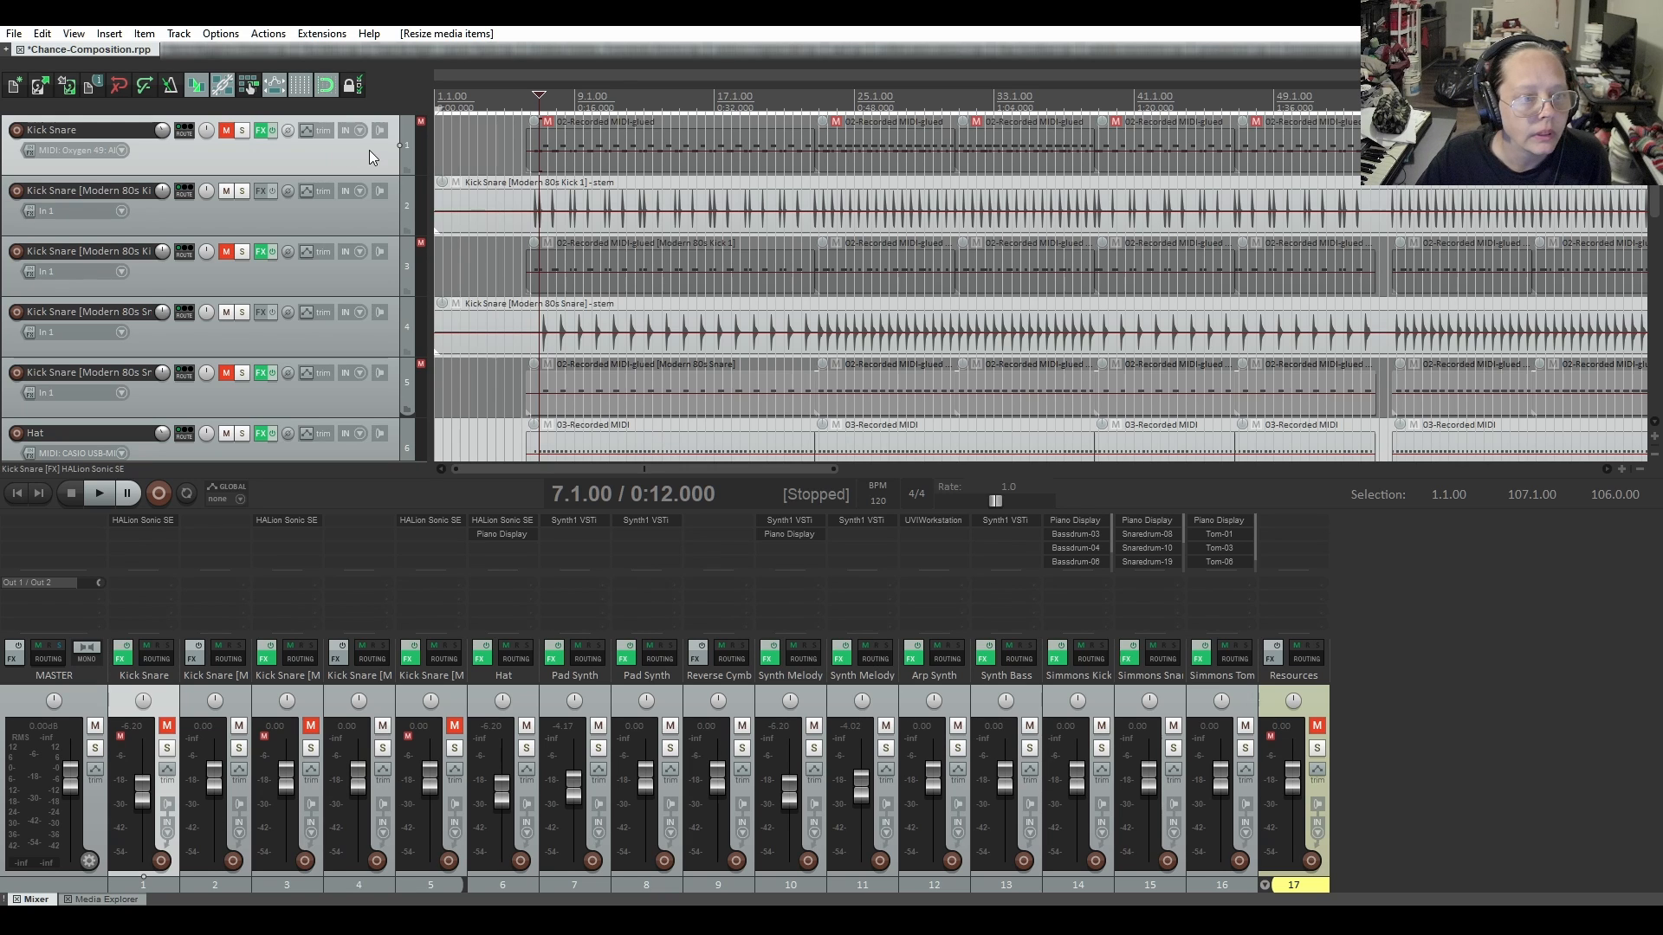
pyautogui.keyDown('ctrl'); pyautogui.click(370, 289); pyautogui.keyUp('ctrl')
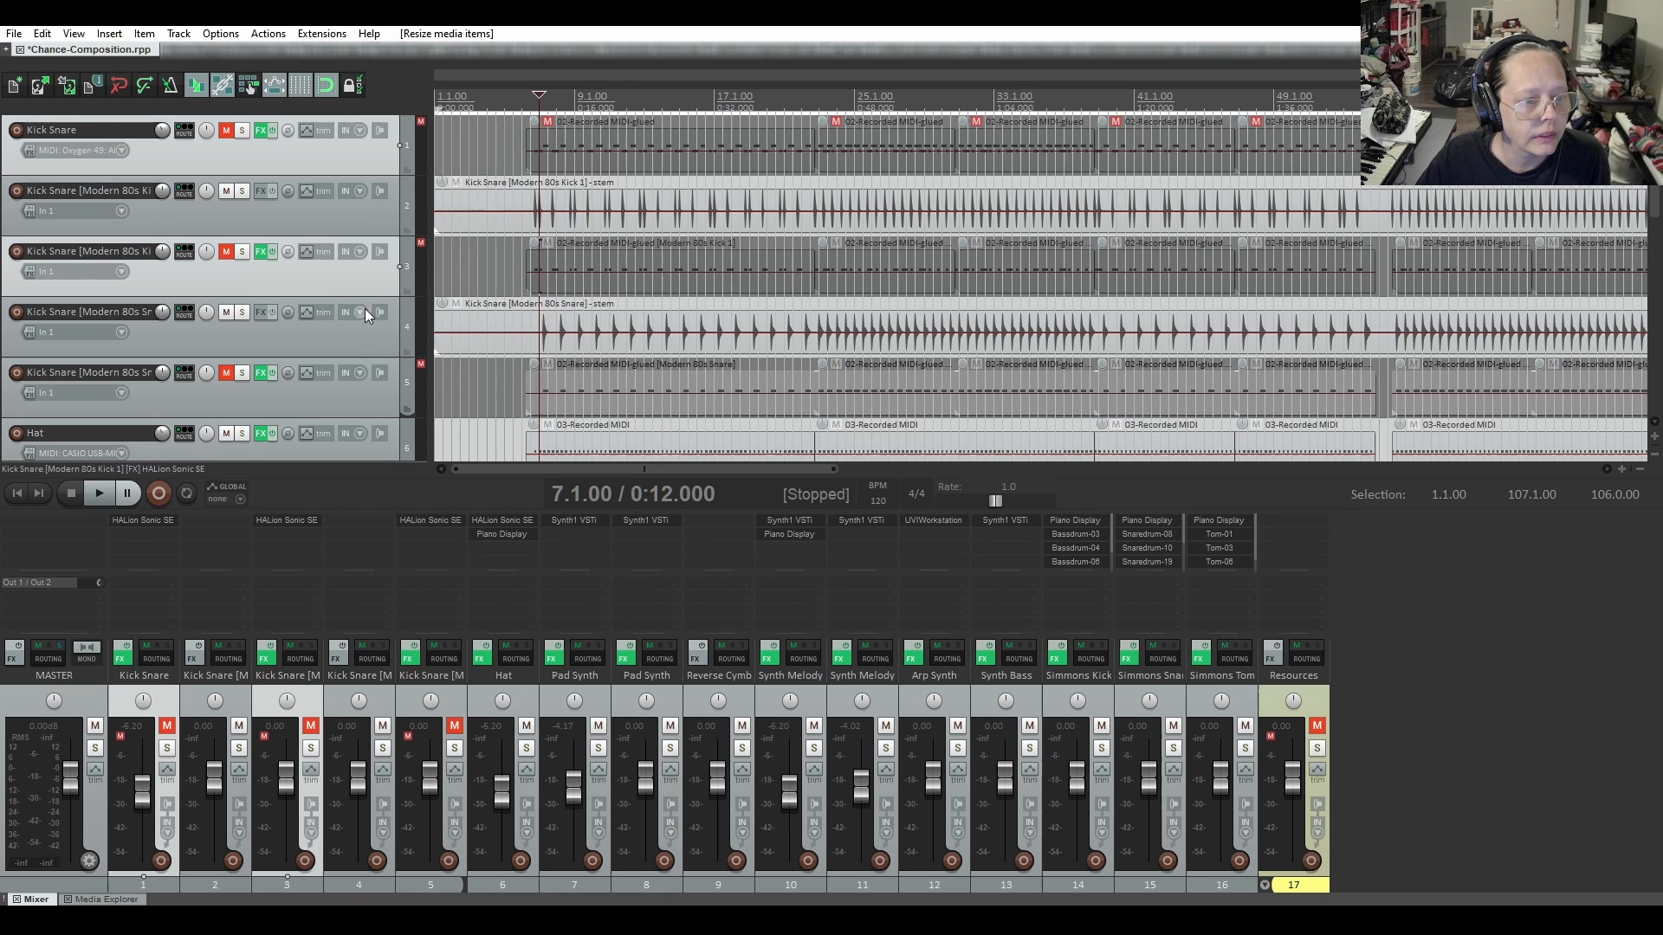
pyautogui.keyDown('ctrl'); pyautogui.click(383, 408); pyautogui.keyUp('ctrl')
pyautogui.scroll(-6, 367, 276)
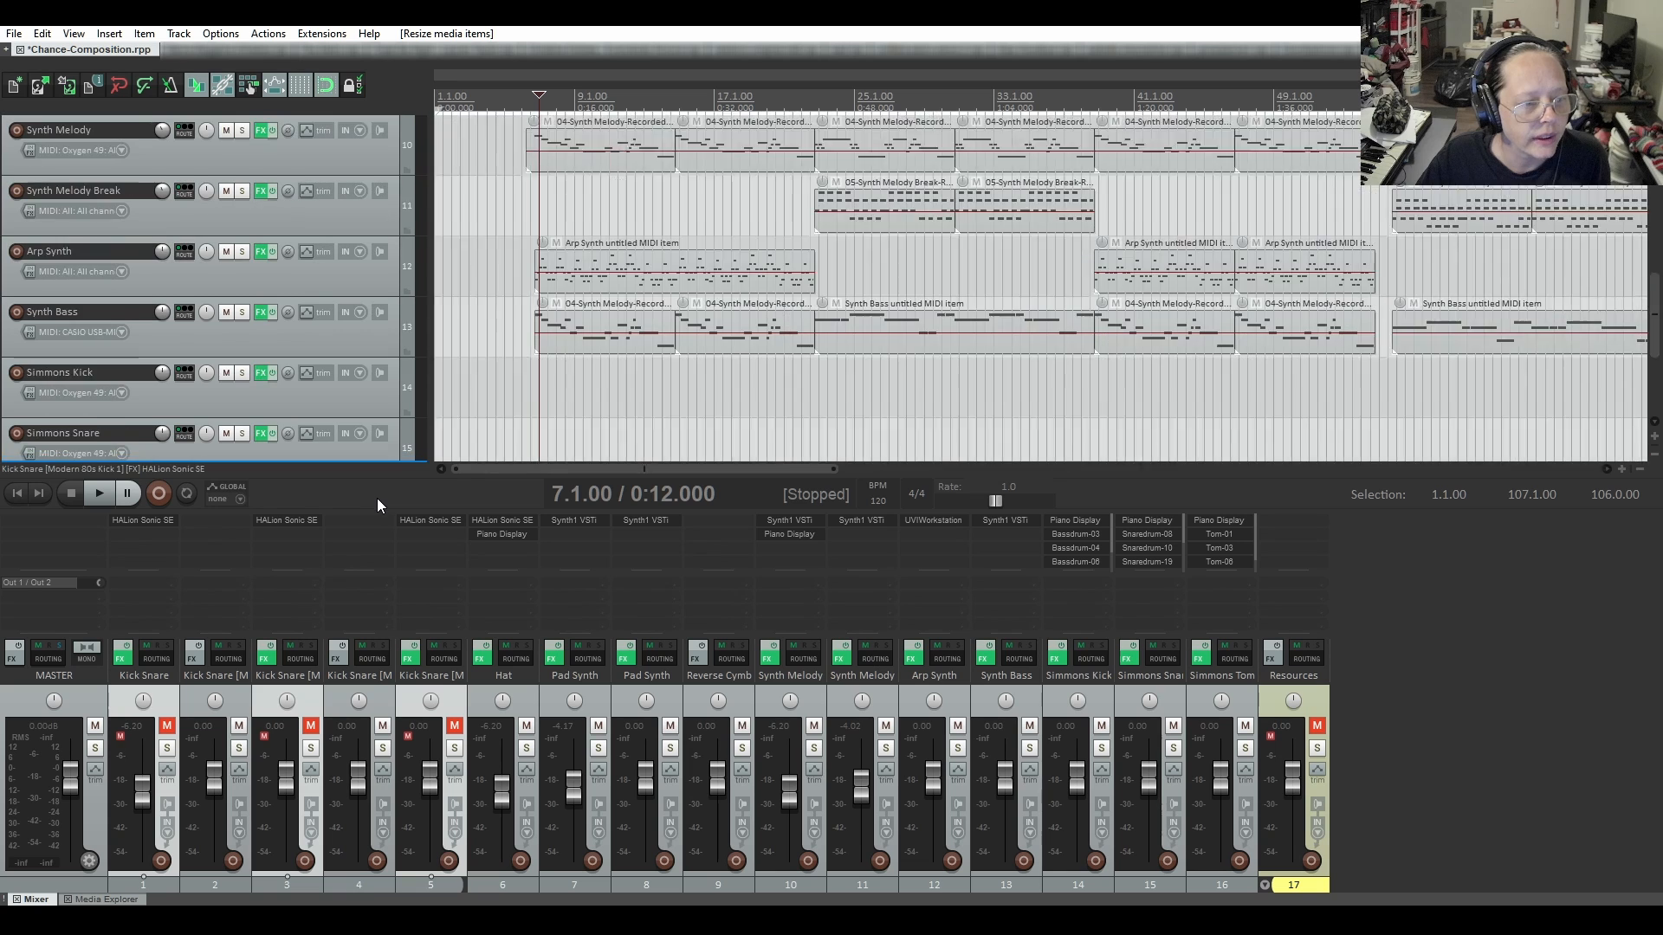
pyautogui.moveTo(377, 498); pyautogui.dragTo(377, 493)
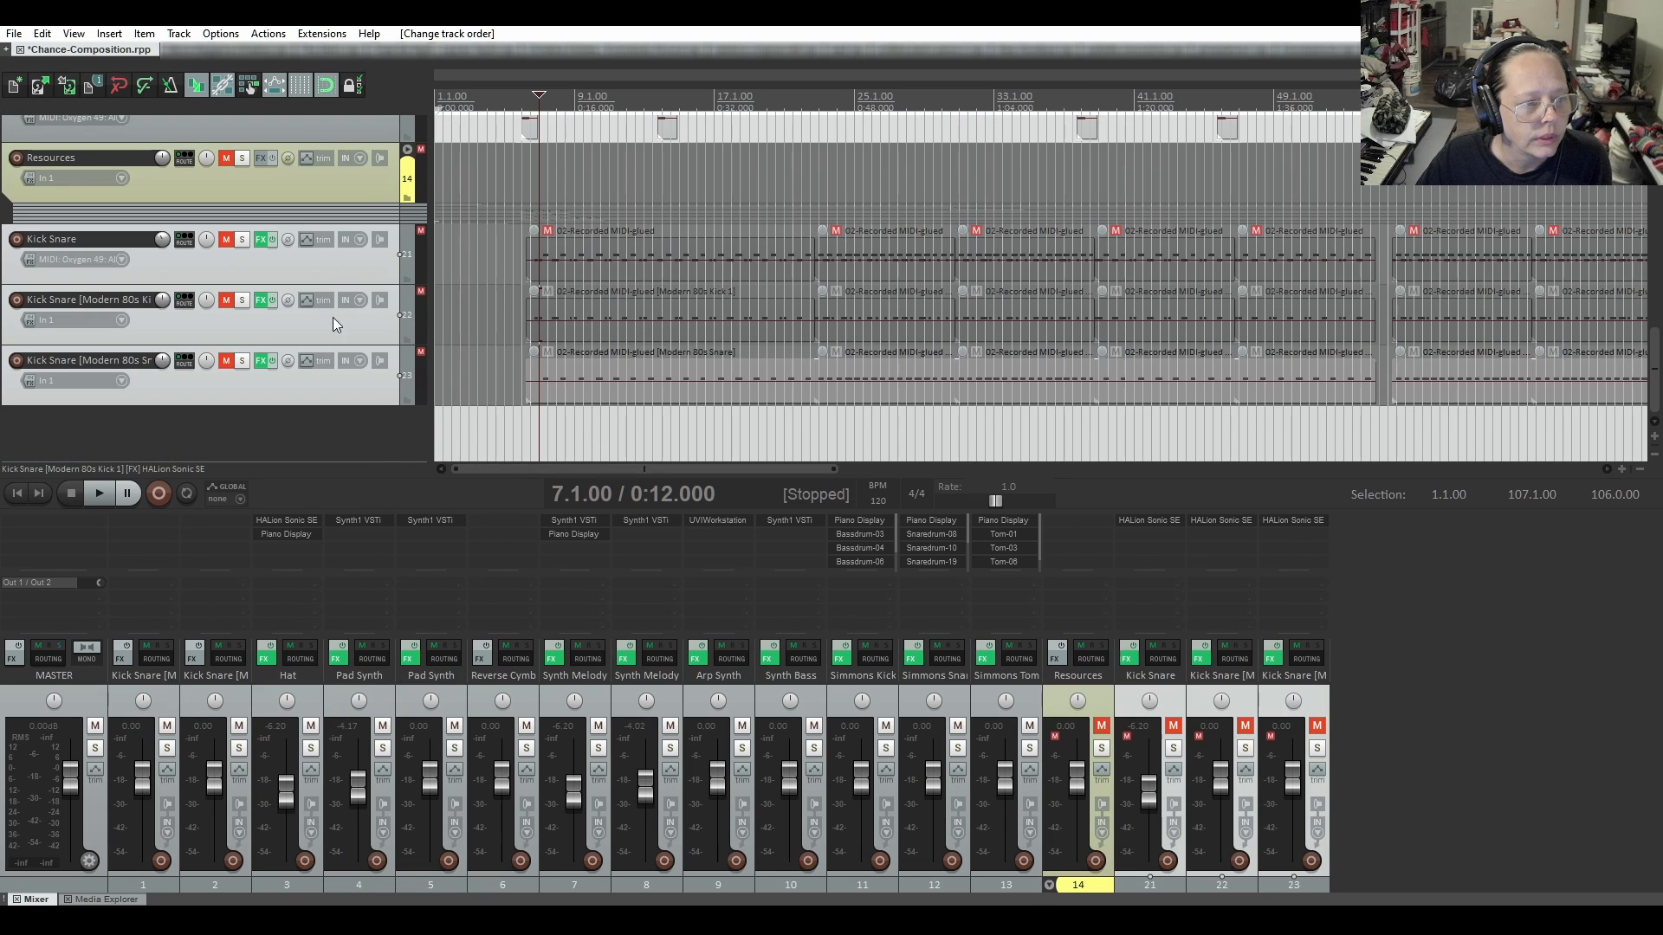
# Nest the three moved kick and snare MIDI tracks inside the expanded Resources folder and unmute them
pyautogui.click(407, 150)
pyautogui.scroll(-5, 343, 299)
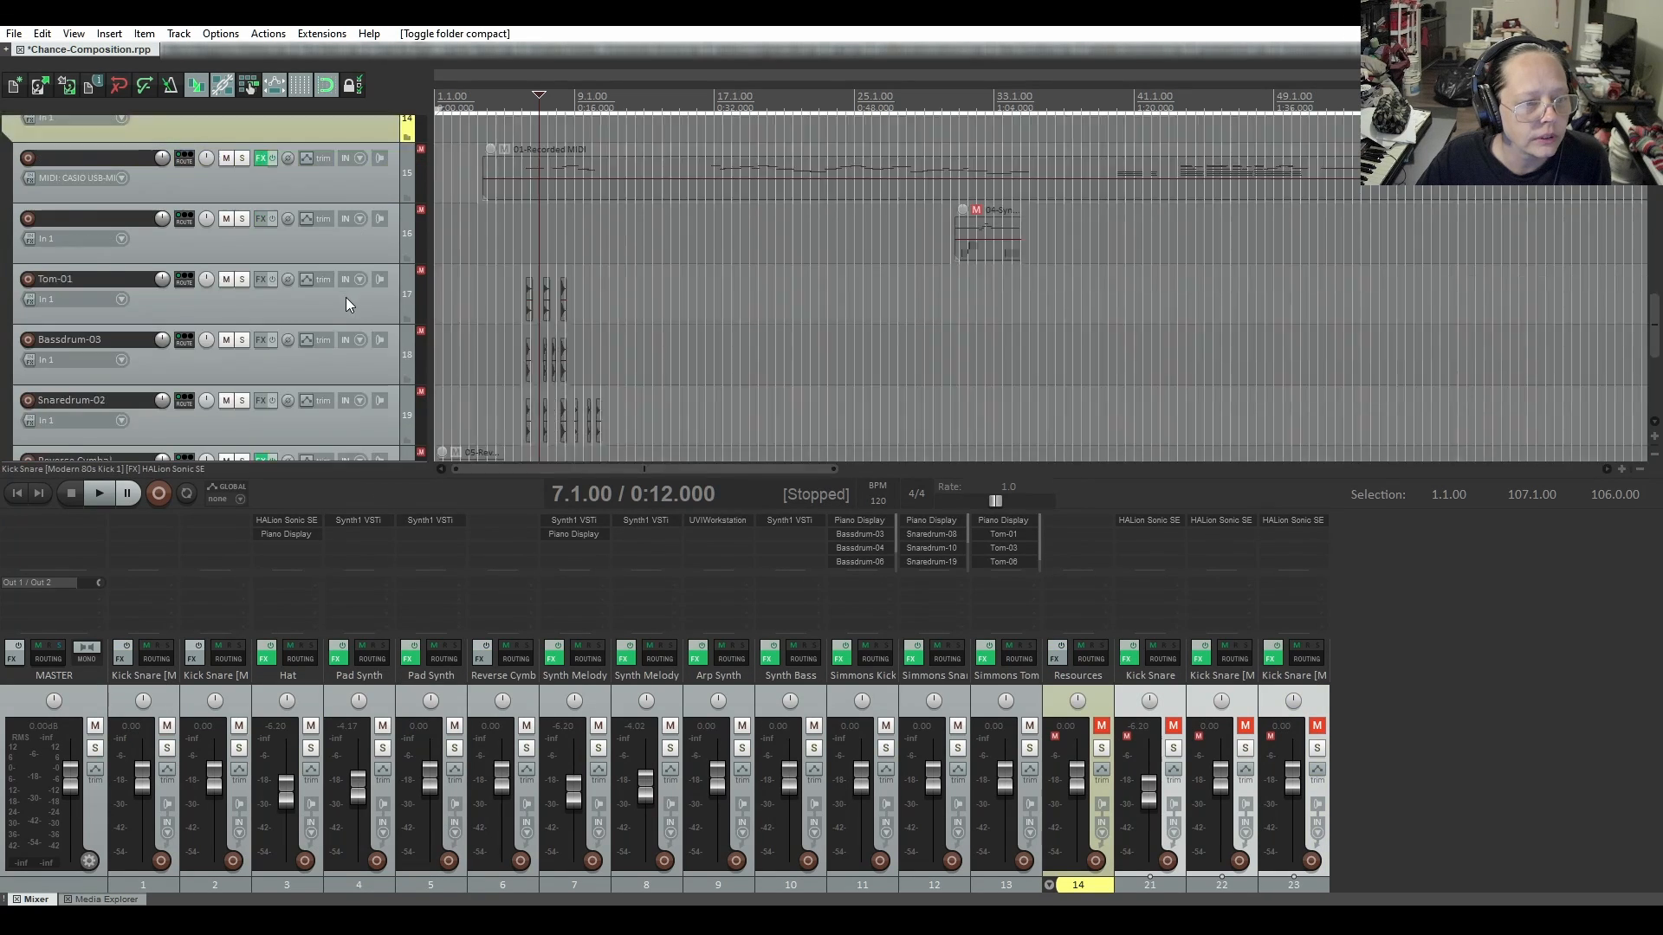
pyautogui.click(407, 216)
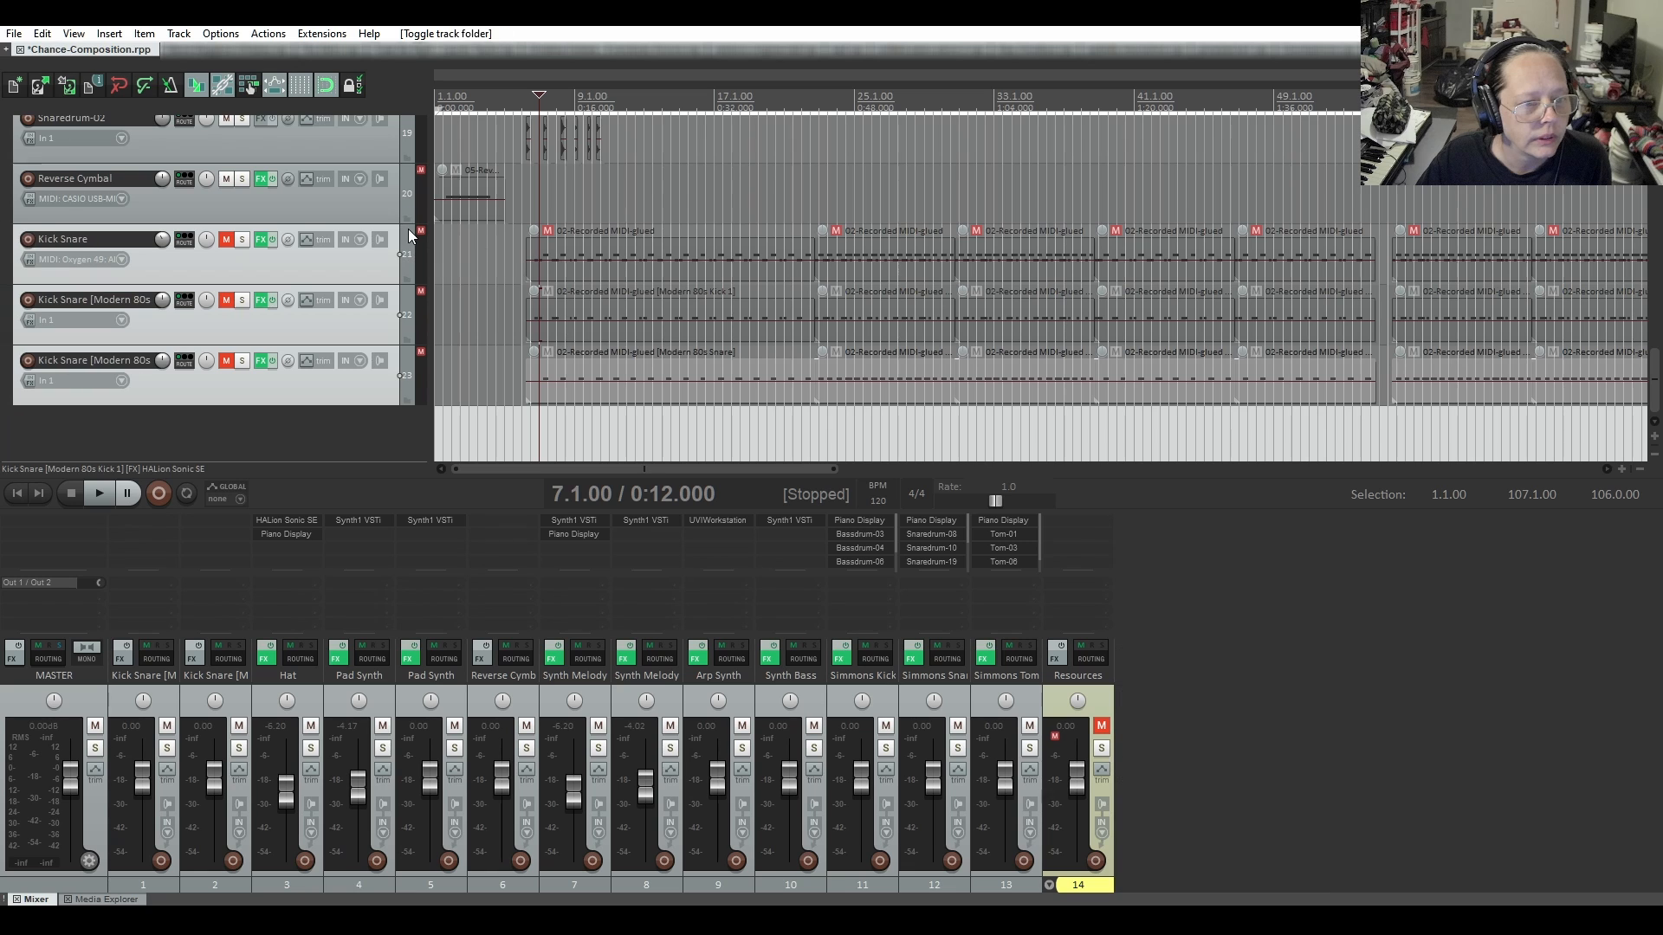
pyautogui.click(223, 241)
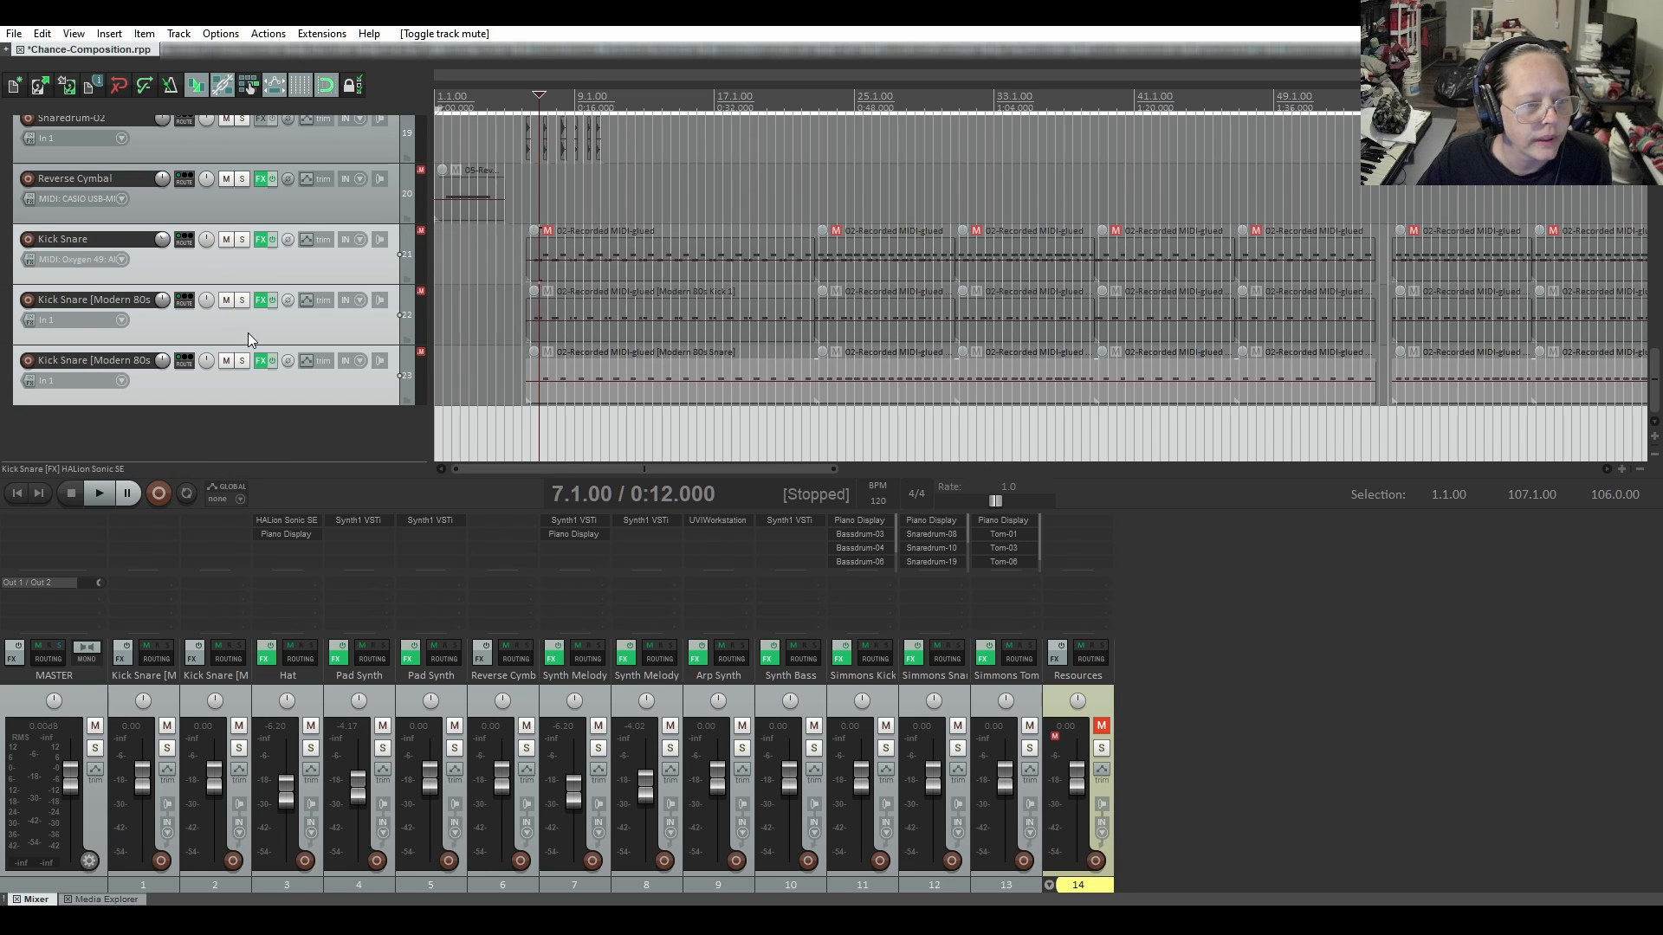
# Review the tail length and stem render options in the Rendering preferences, and cancel the preferences
pyautogui.scroll(5, 216, 298)
pyautogui.scroll(1, 216, 298)
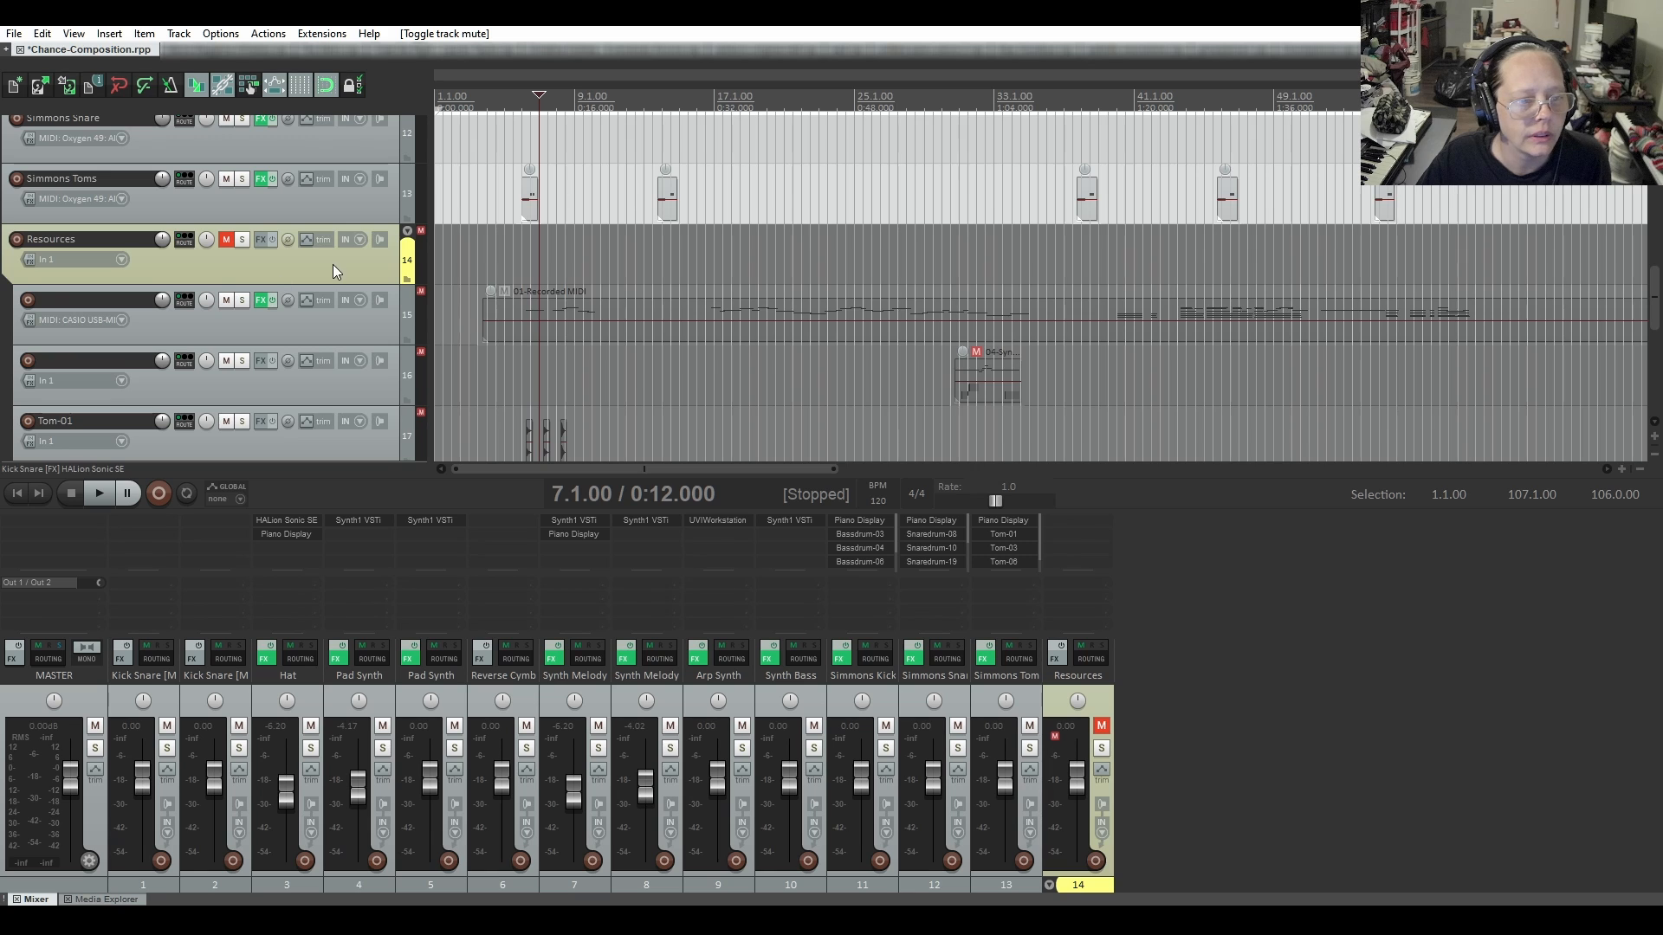
pyautogui.scroll(9, 332, 264)
pyautogui.scroll(1, 329, 261)
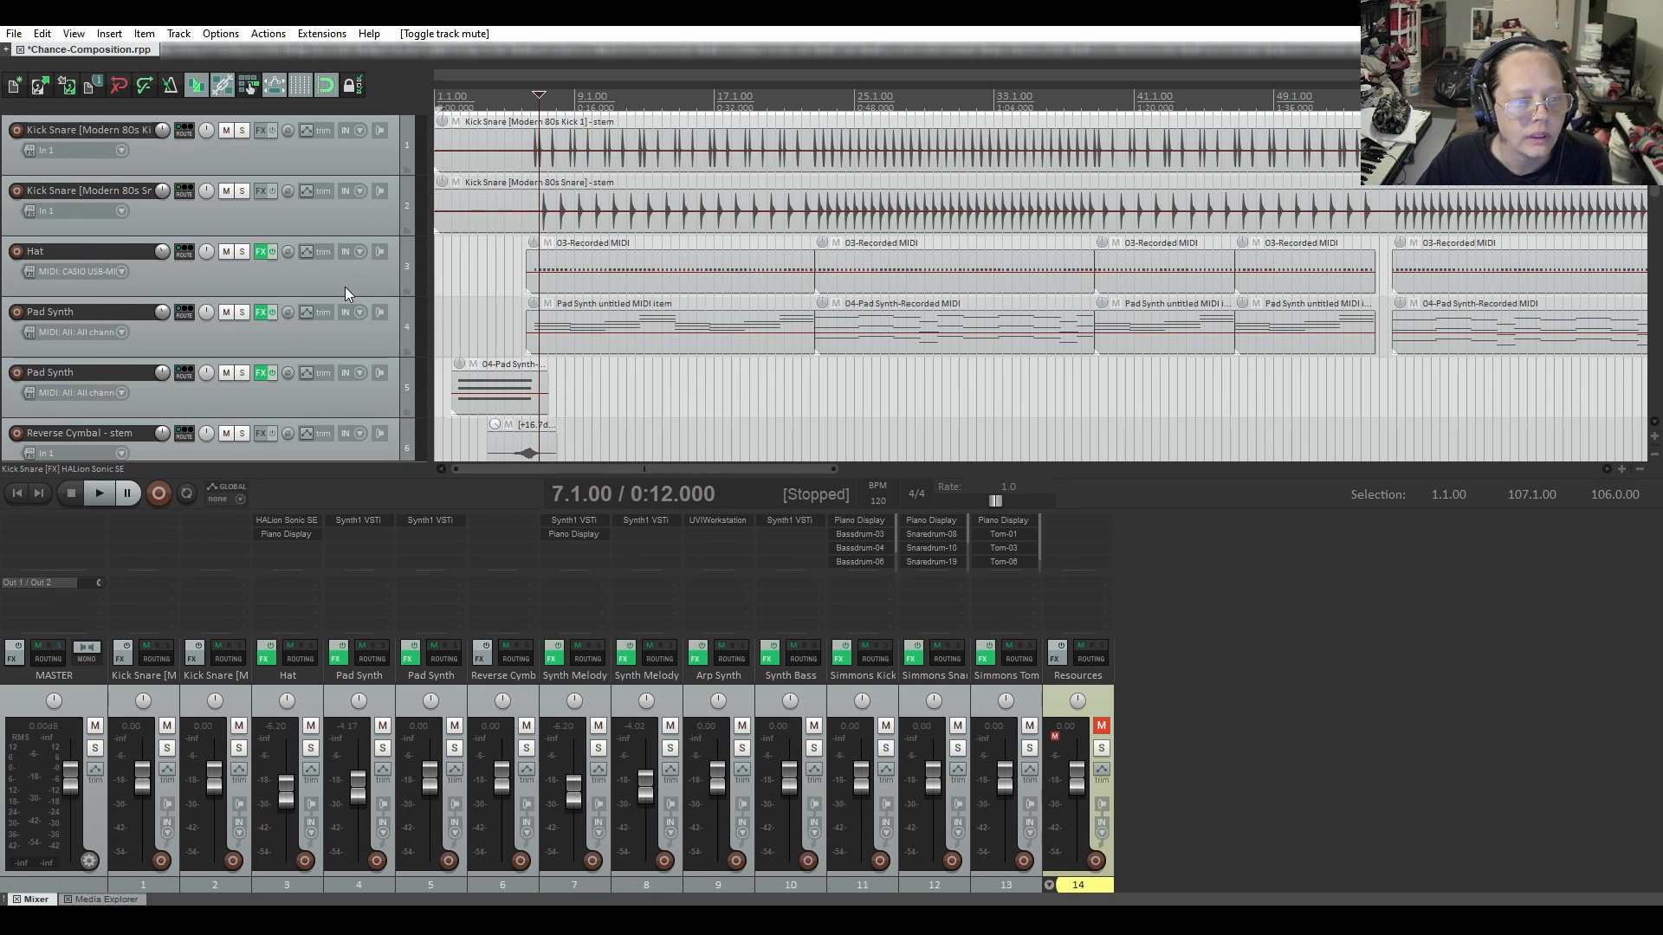
pyautogui.click(329, 283)
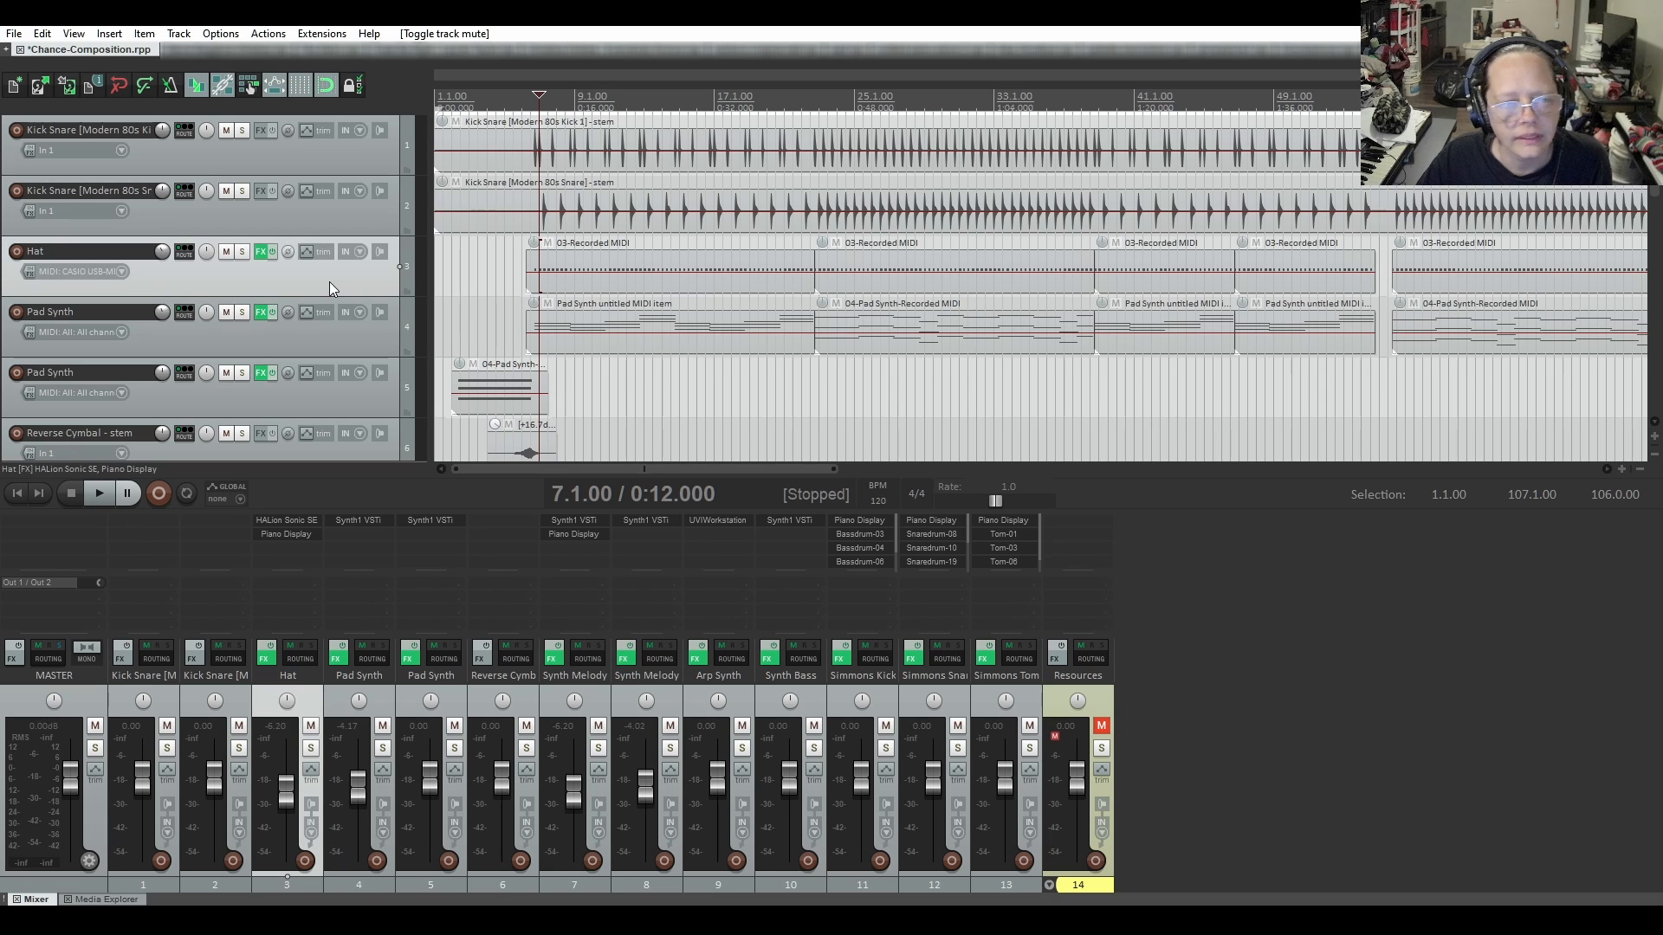
pyautogui.click(42, 33)
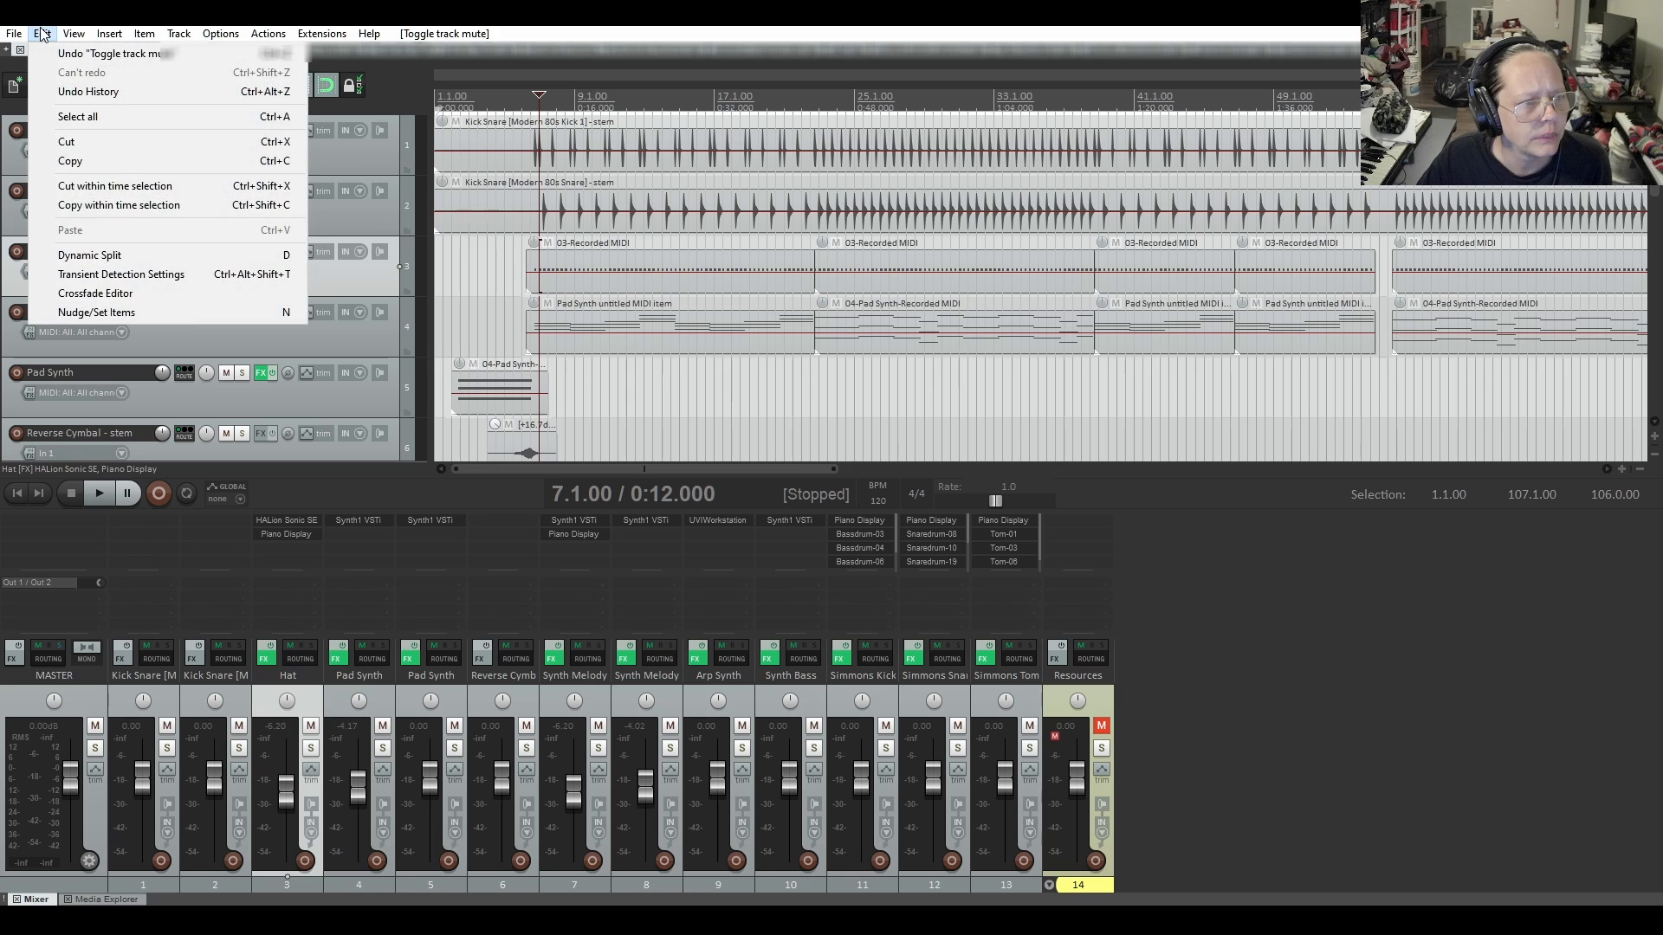
pyautogui.moveTo(83, 36)
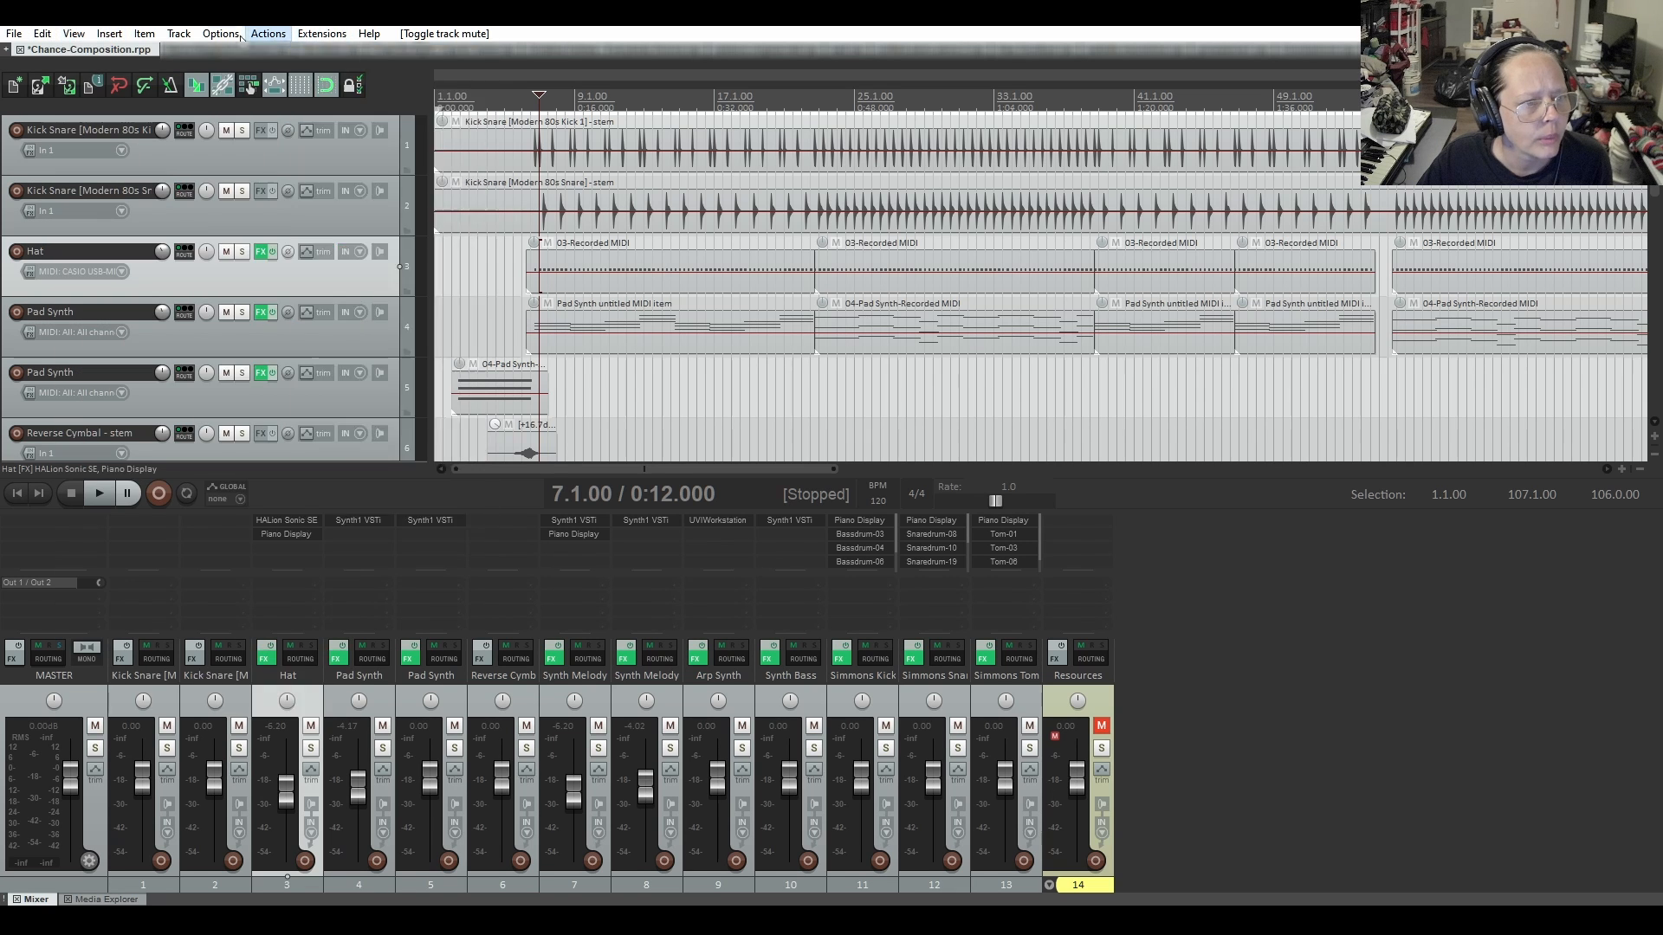
pyautogui.moveTo(221, 35)
pyautogui.click(298, 735)
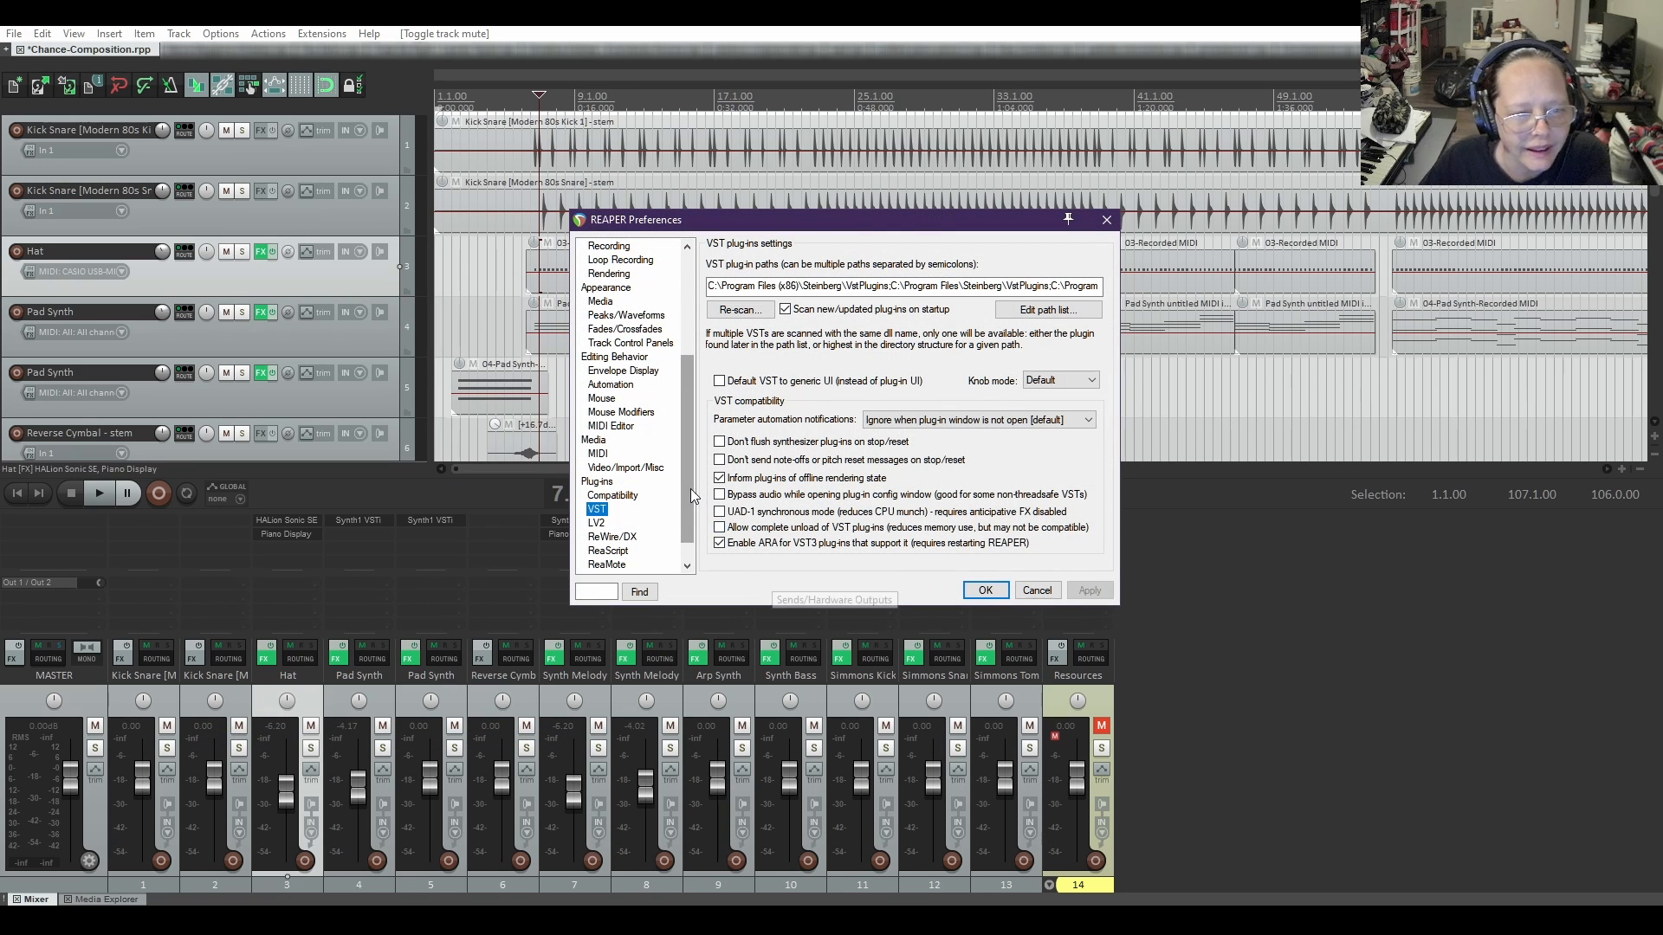
pyautogui.moveTo(690, 483); pyautogui.dragTo(696, 365)
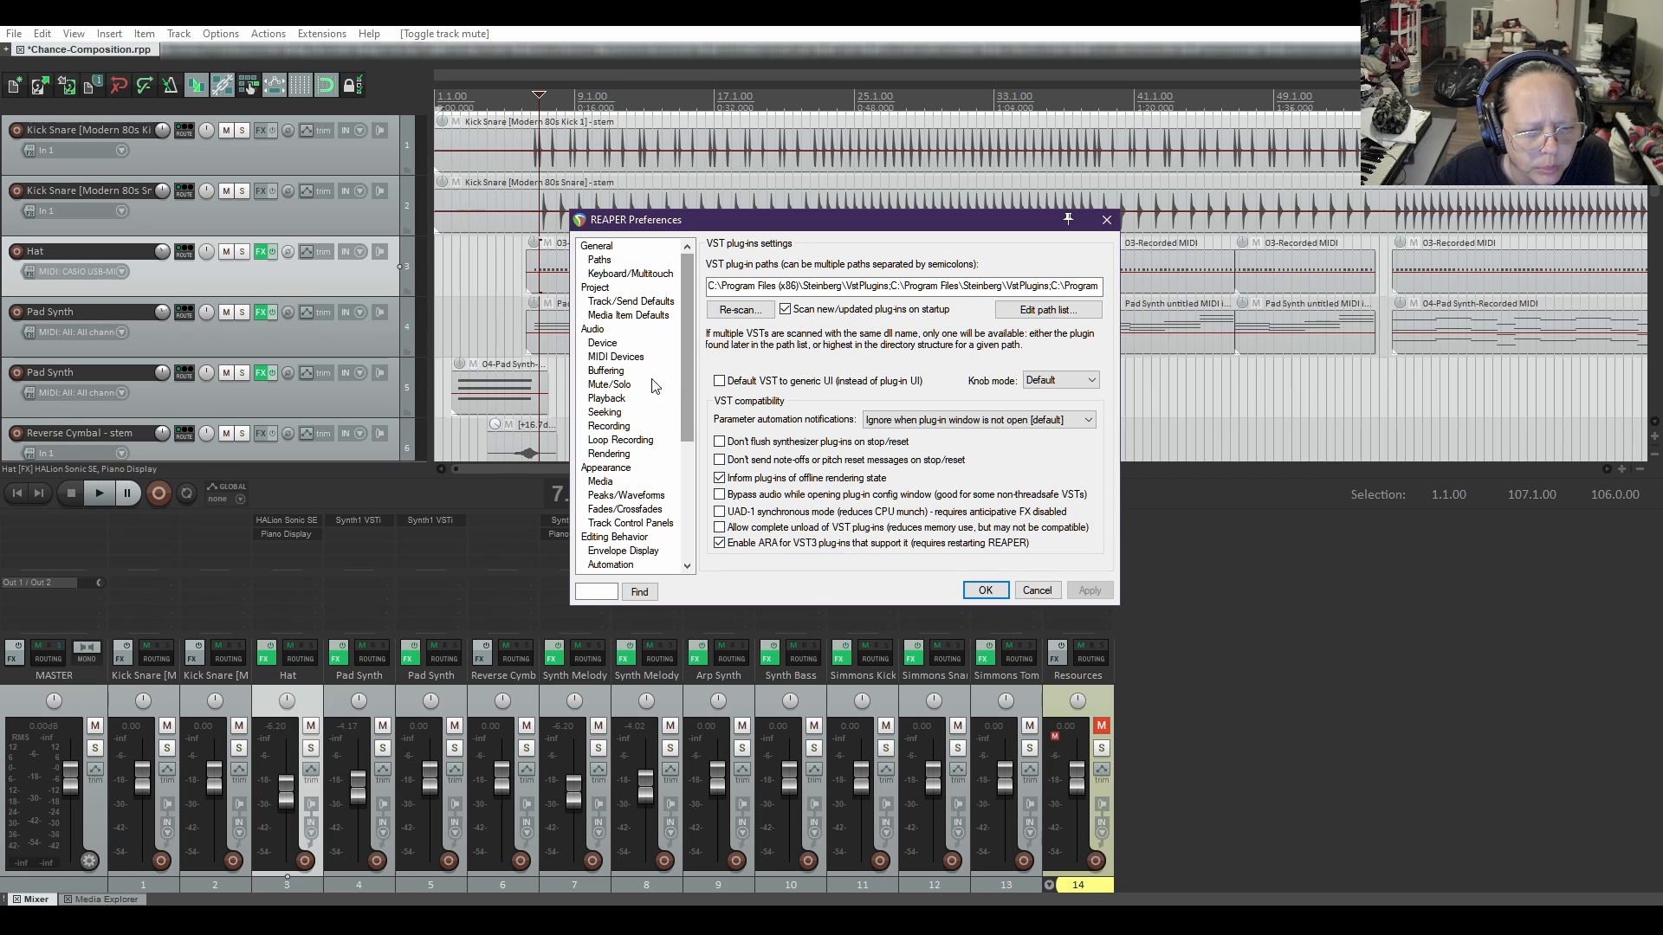
pyautogui.click(609, 454)
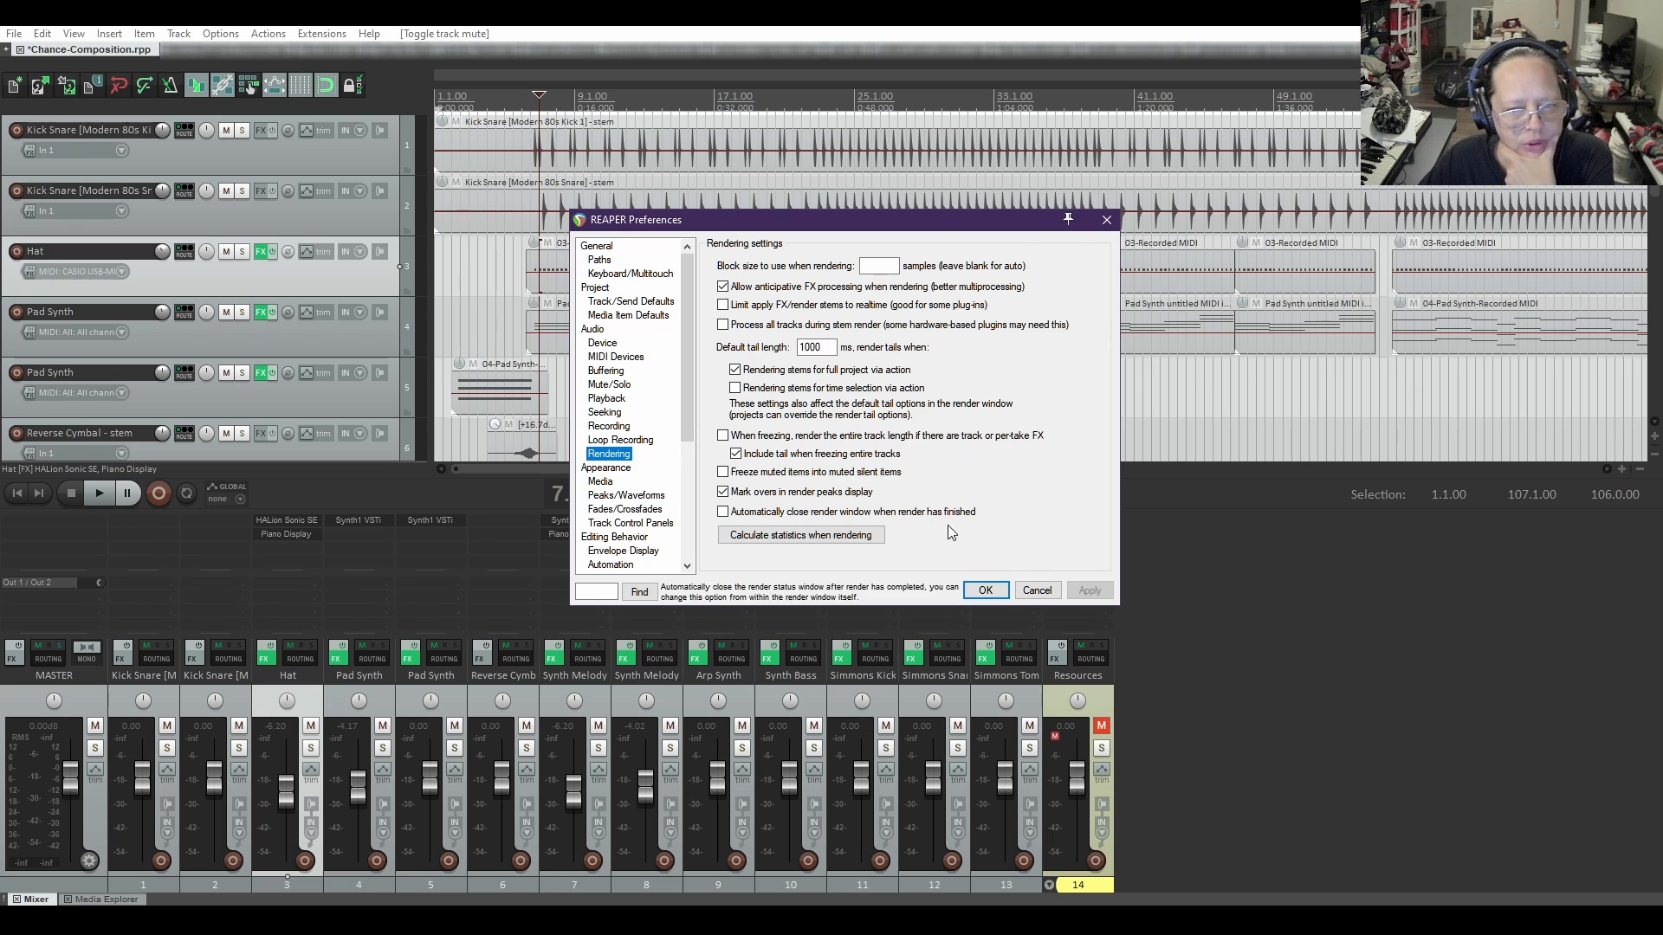
pyautogui.click(1021, 594)
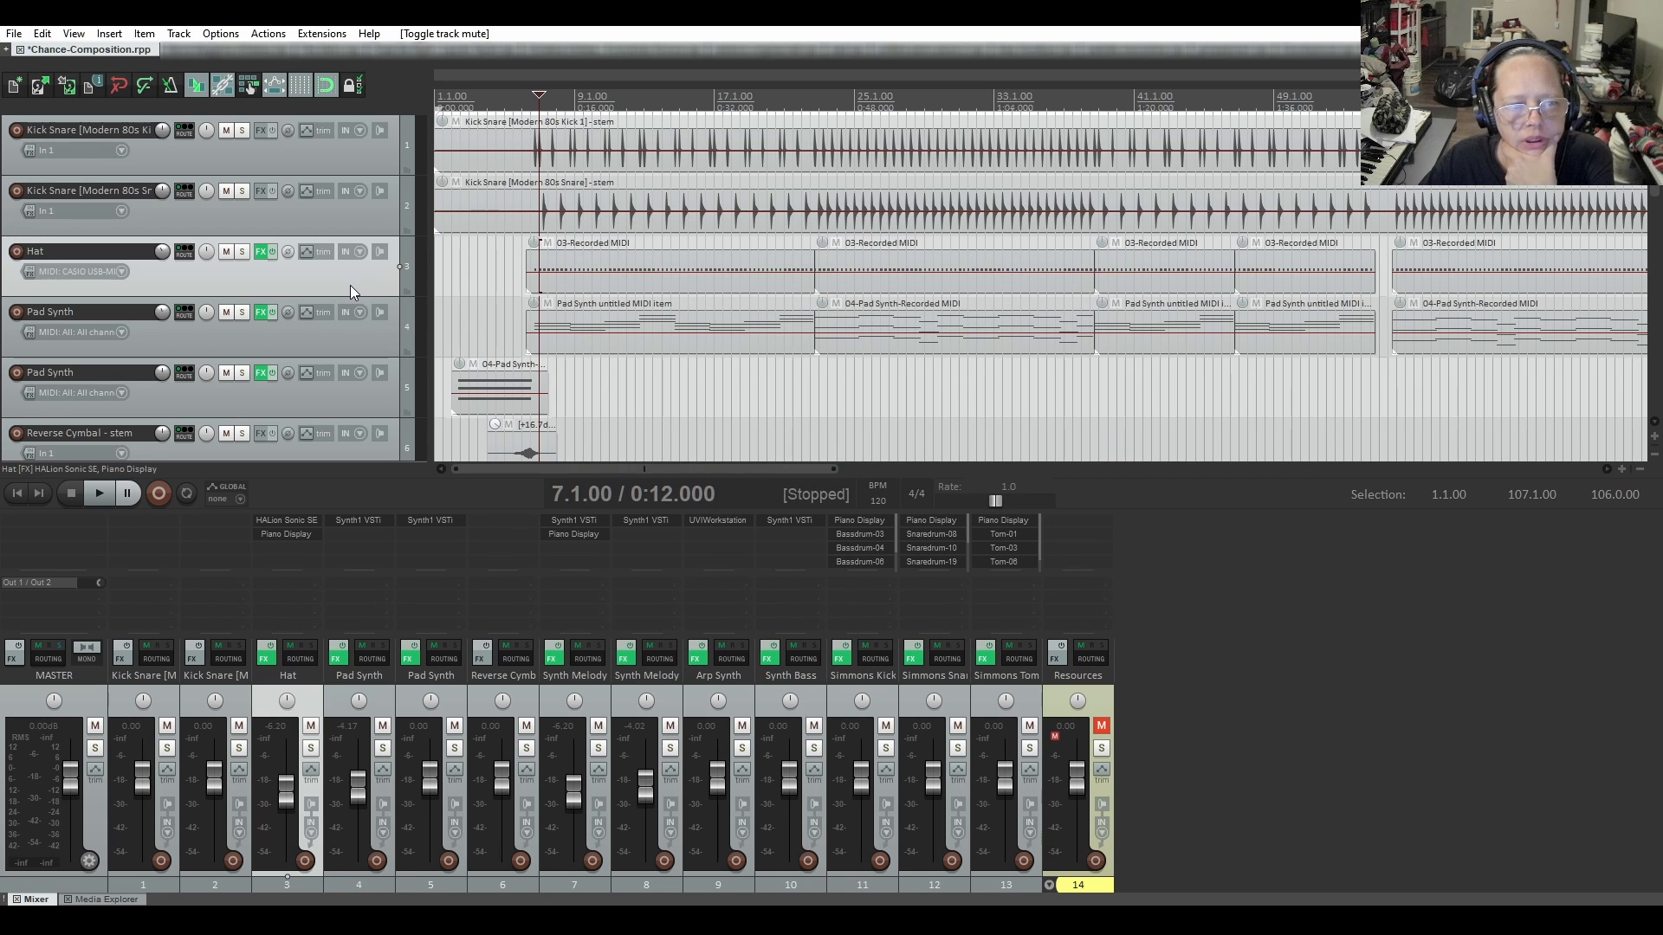
# Search the action list for "render" and "freeze" actions with the Hat track selected, and close the list
pyautogui.doubleClick(350, 284)
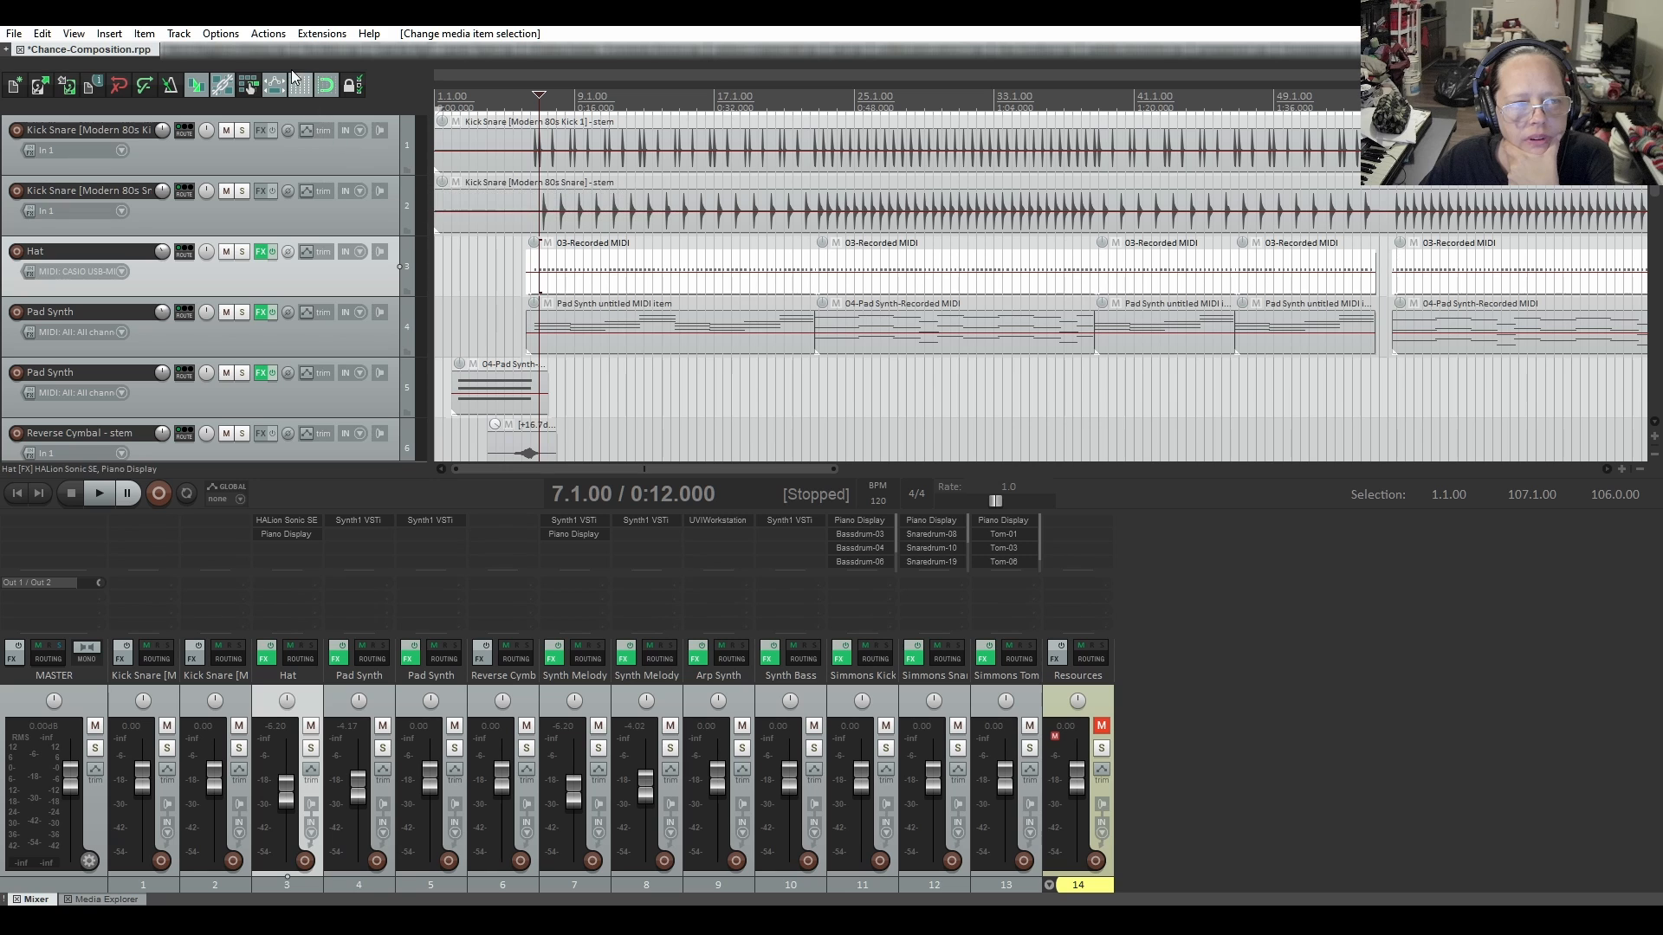
pyautogui.click(264, 33)
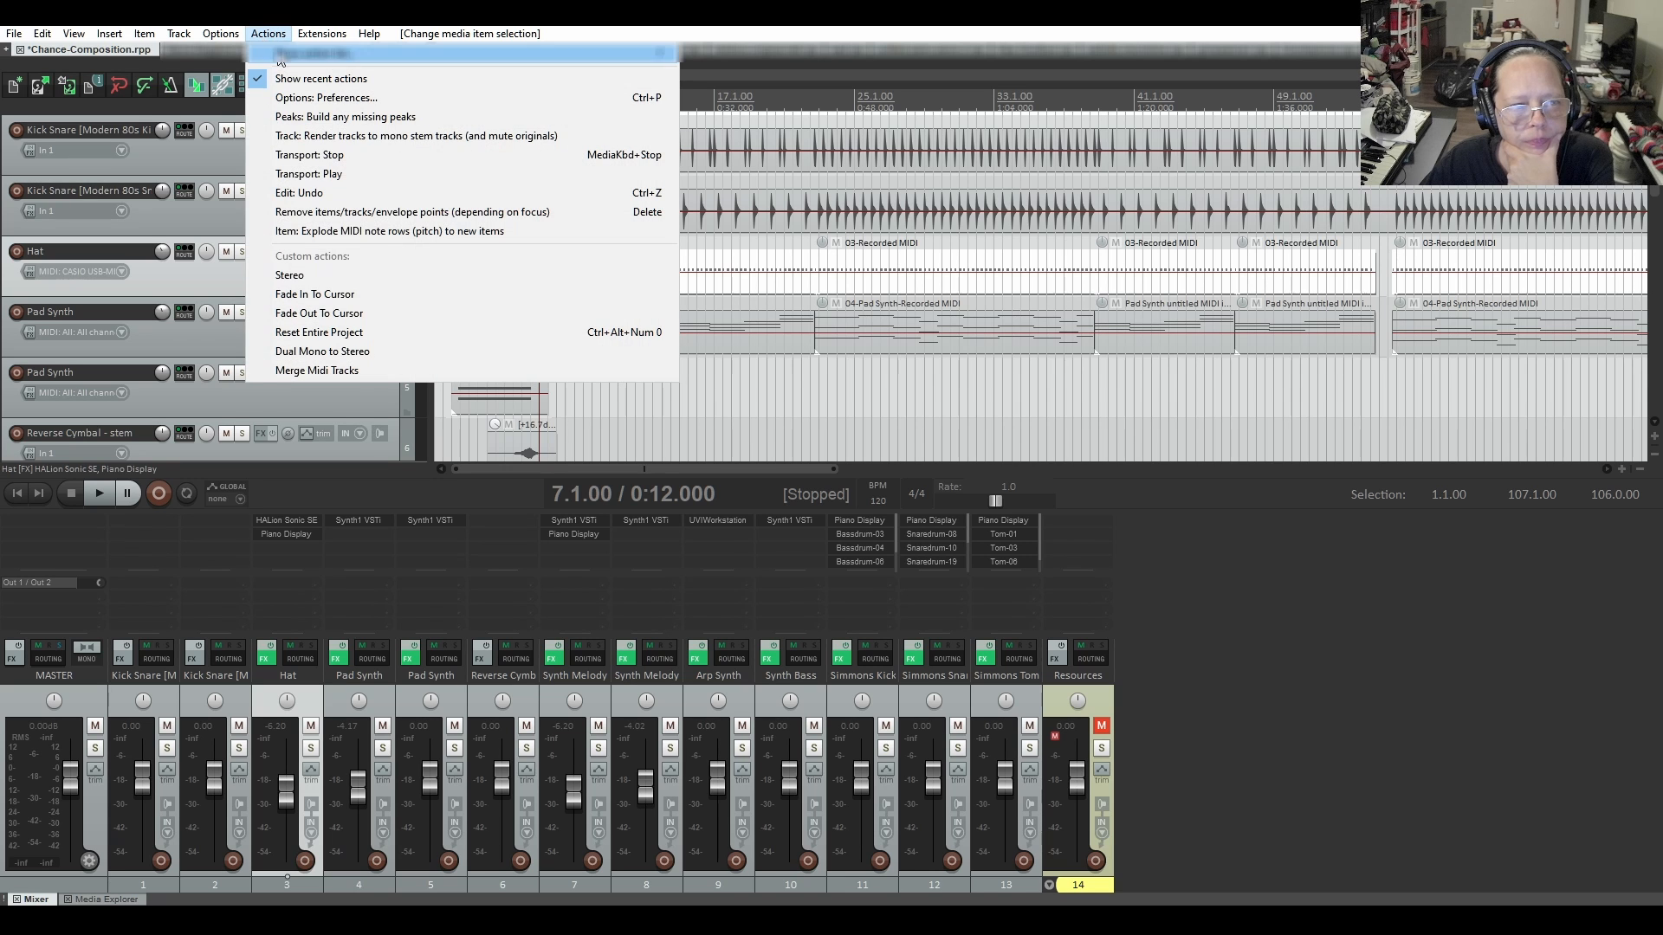
pyautogui.click(311, 53)
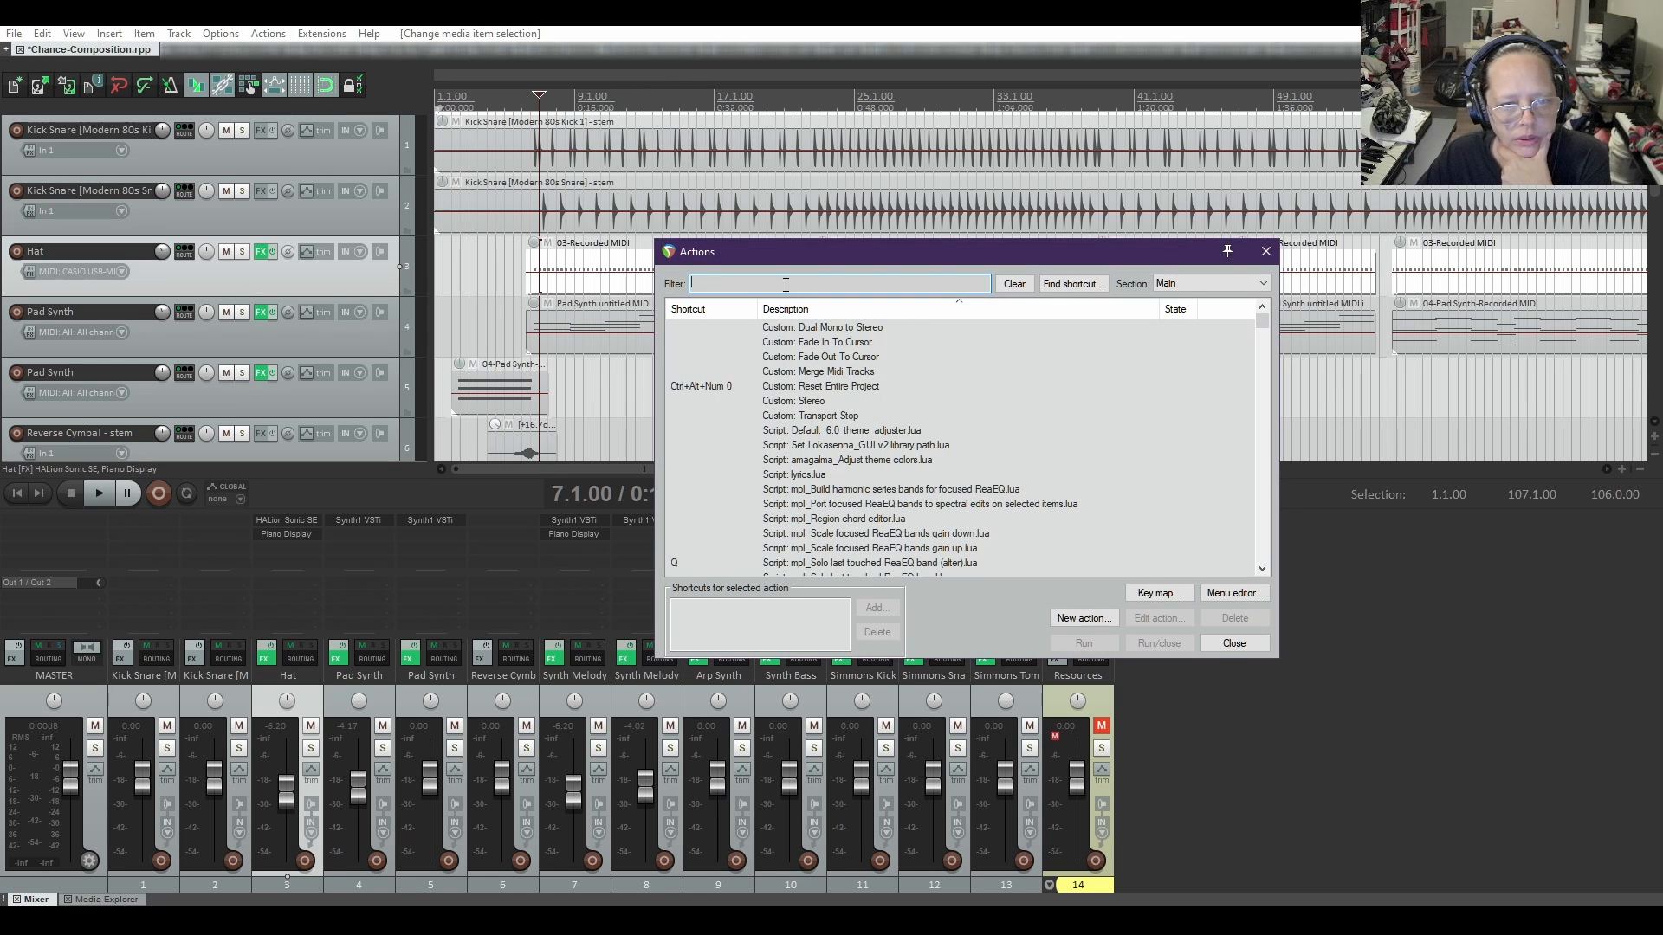
pyautogui.write('re')
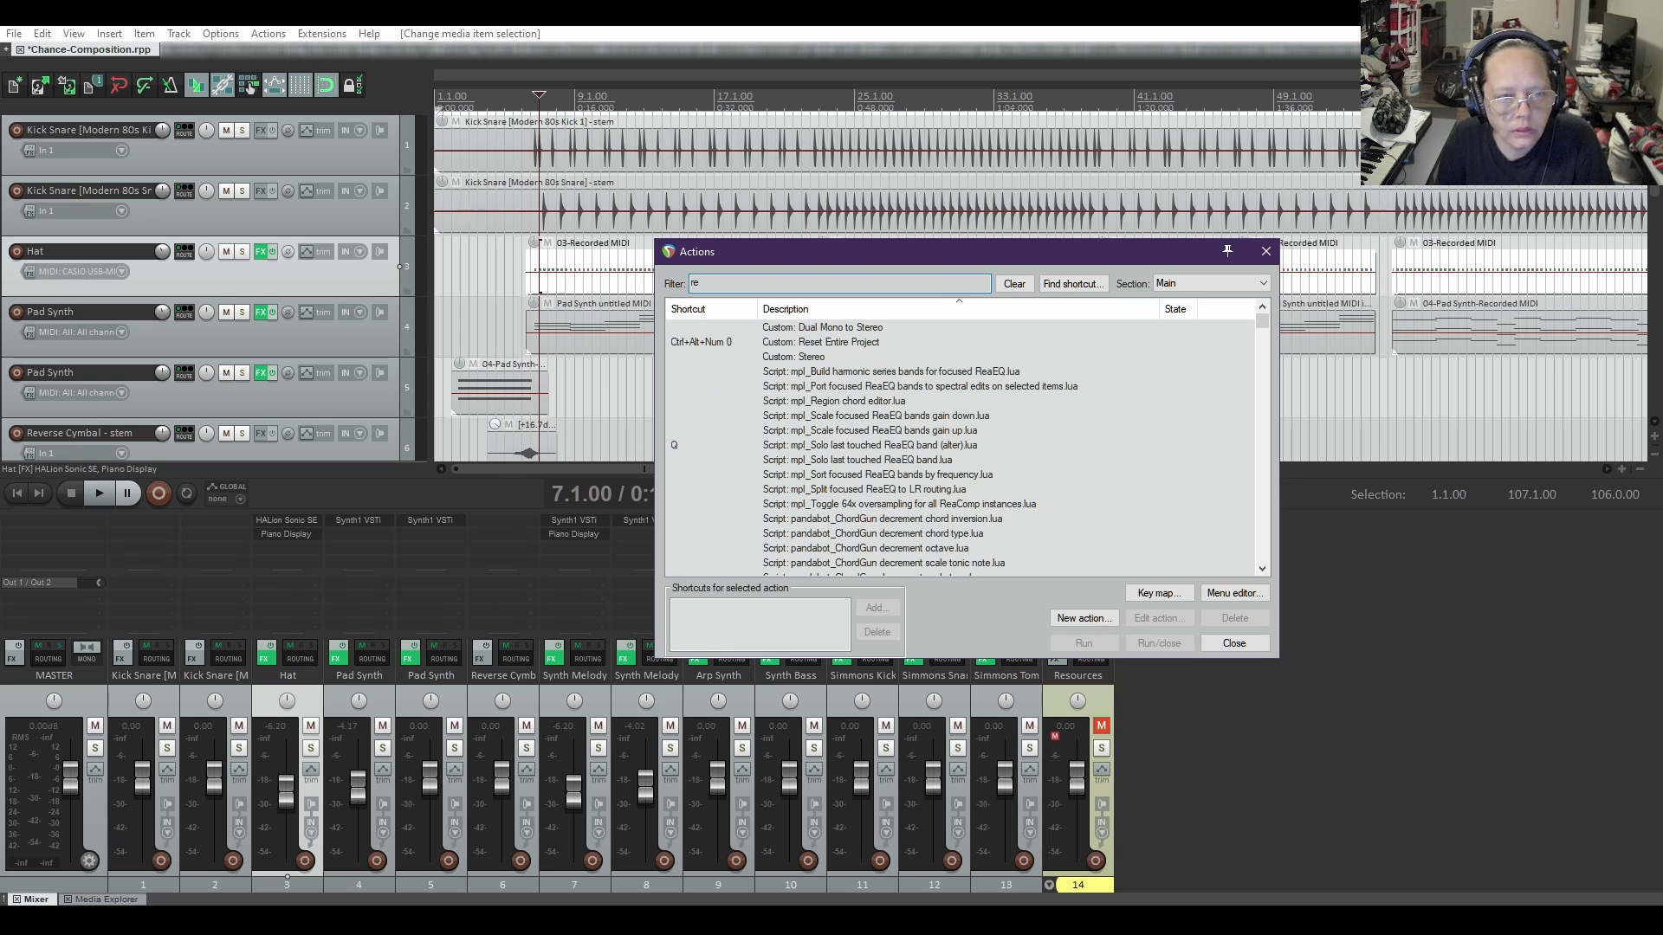
pyautogui.write('nder')
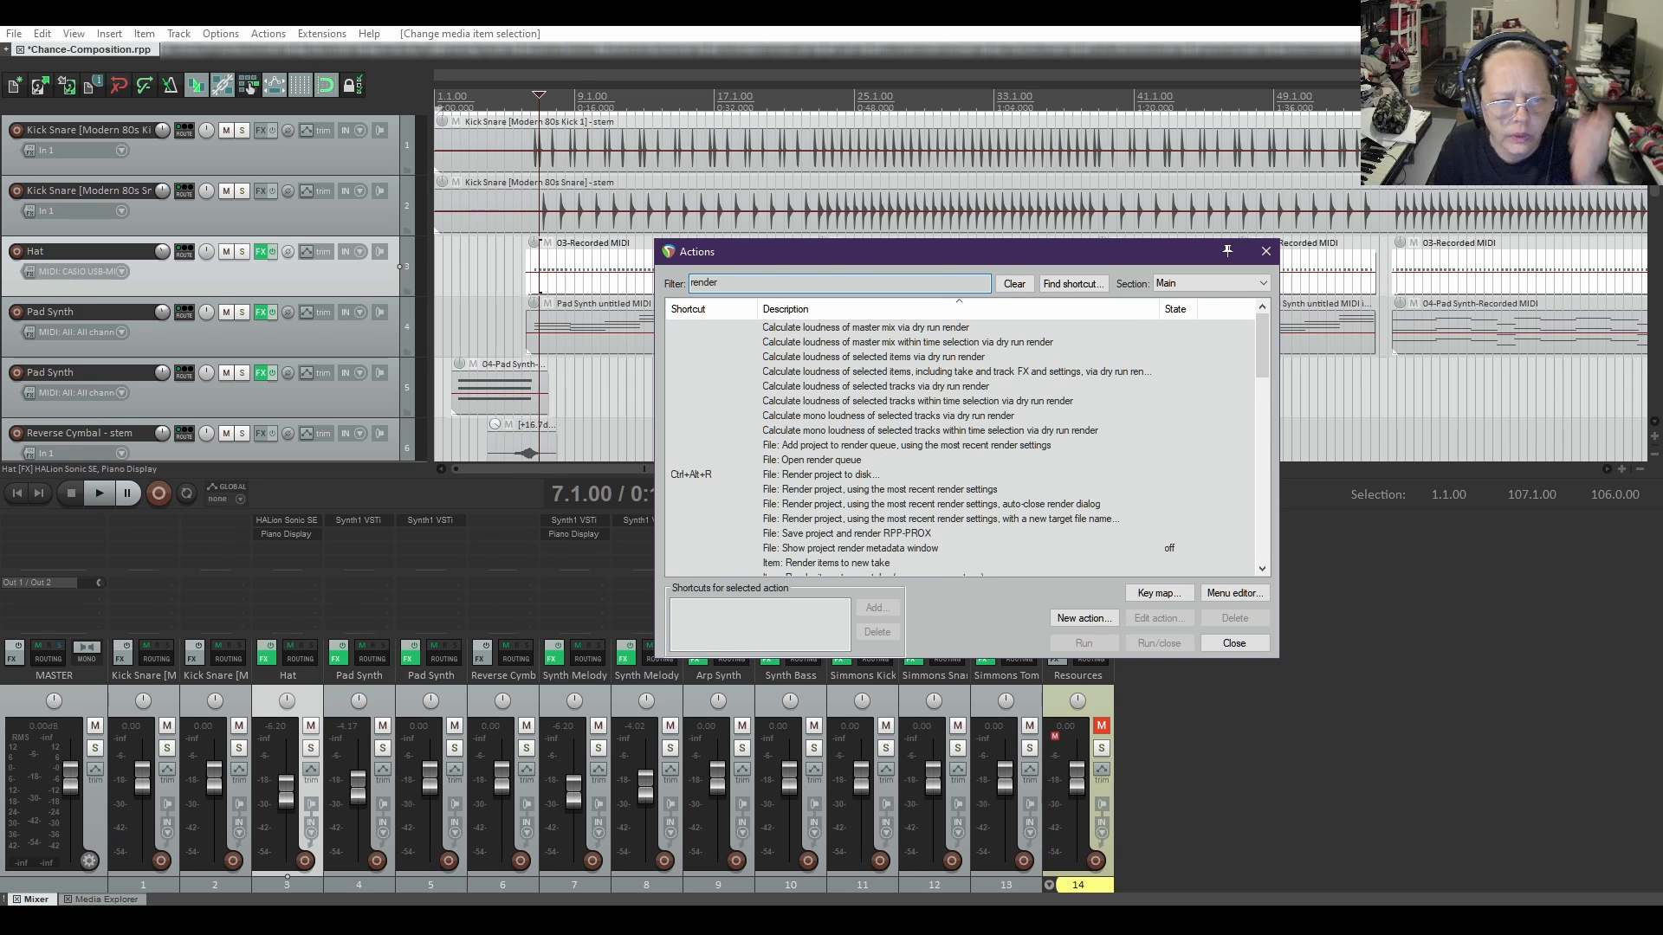
pyautogui.press('BackSpace')
pyautogui.press('BackSpace')
pyautogui.press('BackSpace')
pyautogui.press('BackSpace')
pyautogui.press('BackSpace')
pyautogui.press('BackSpace')
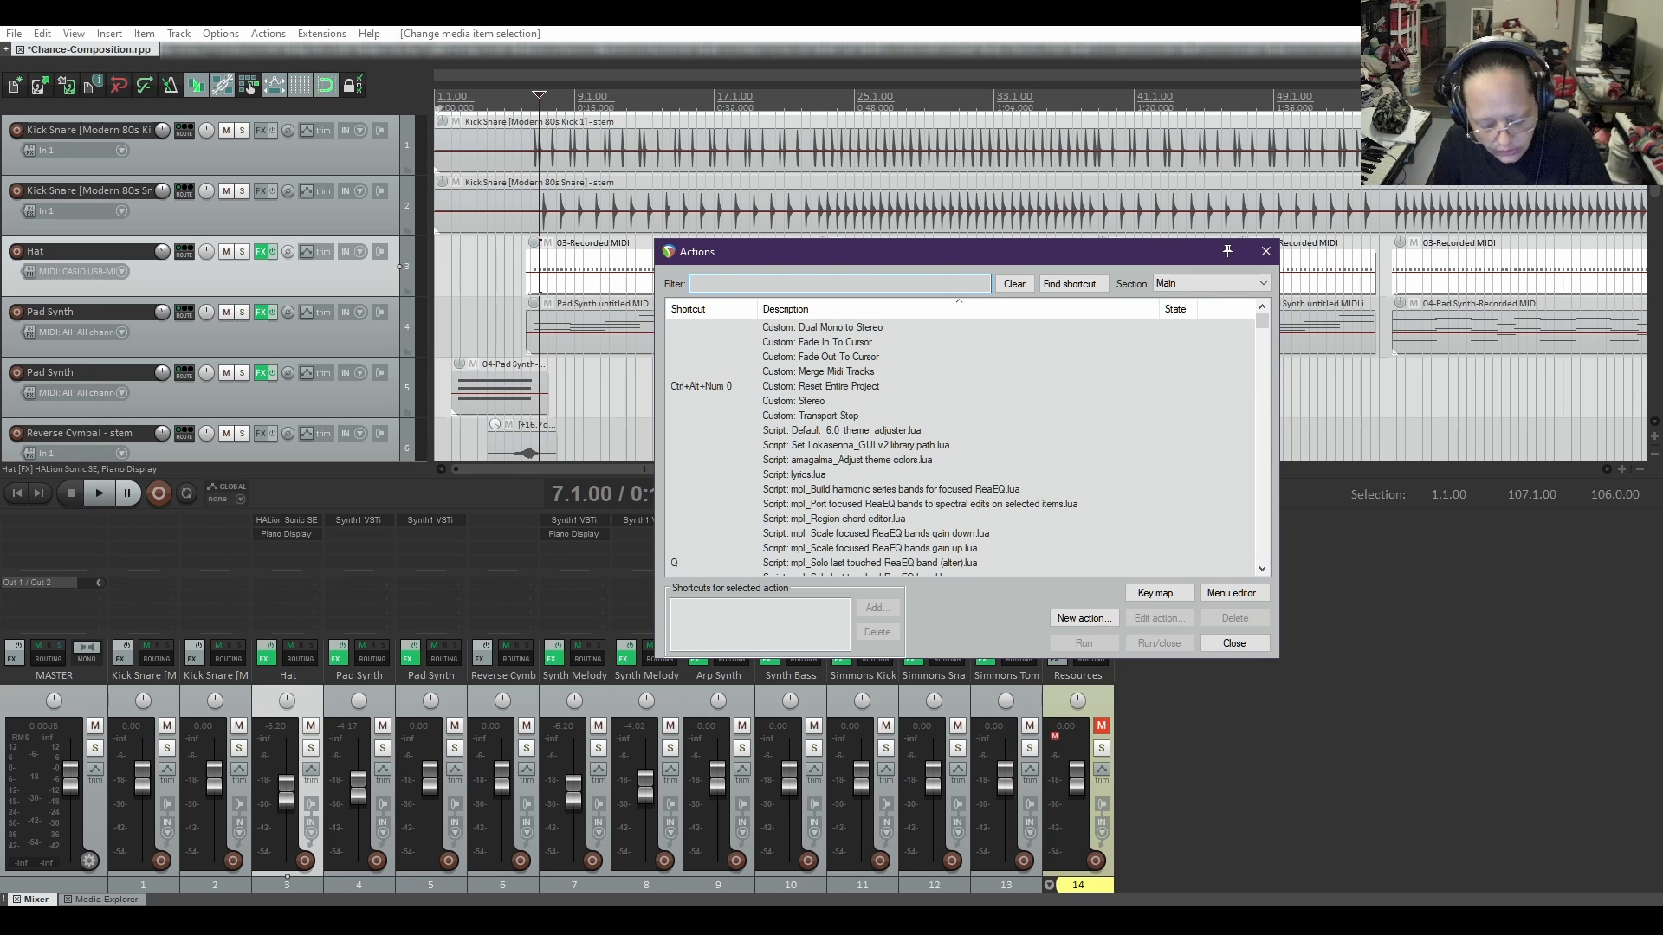
pyautogui.write('freeze')
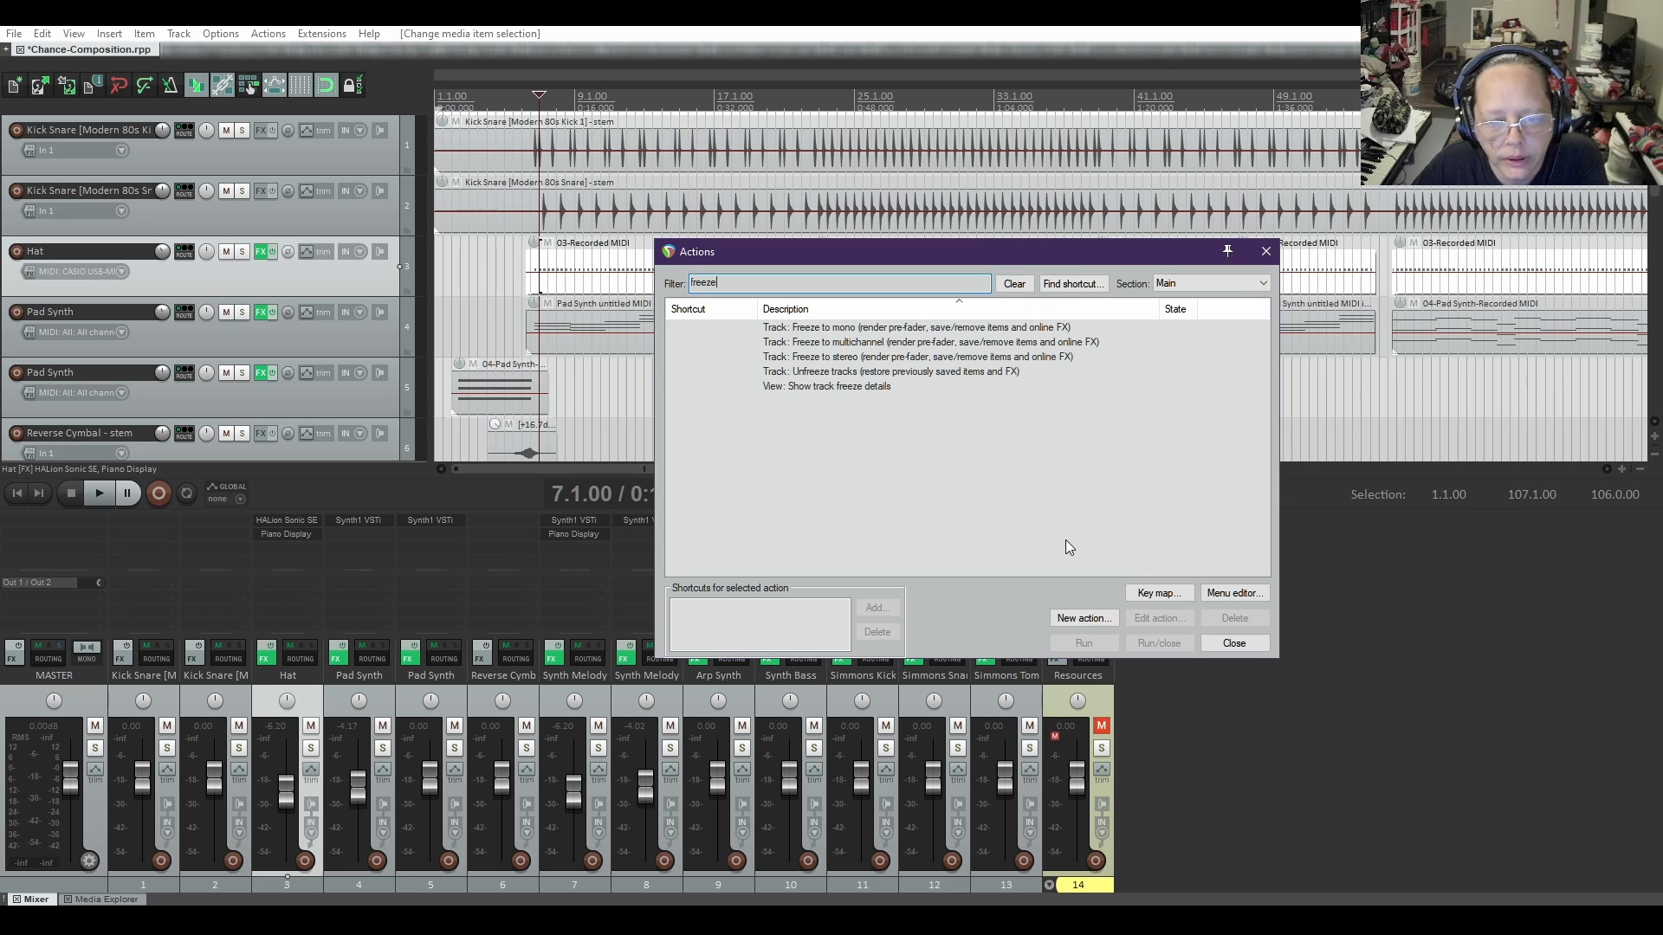
pyautogui.click(1265, 250)
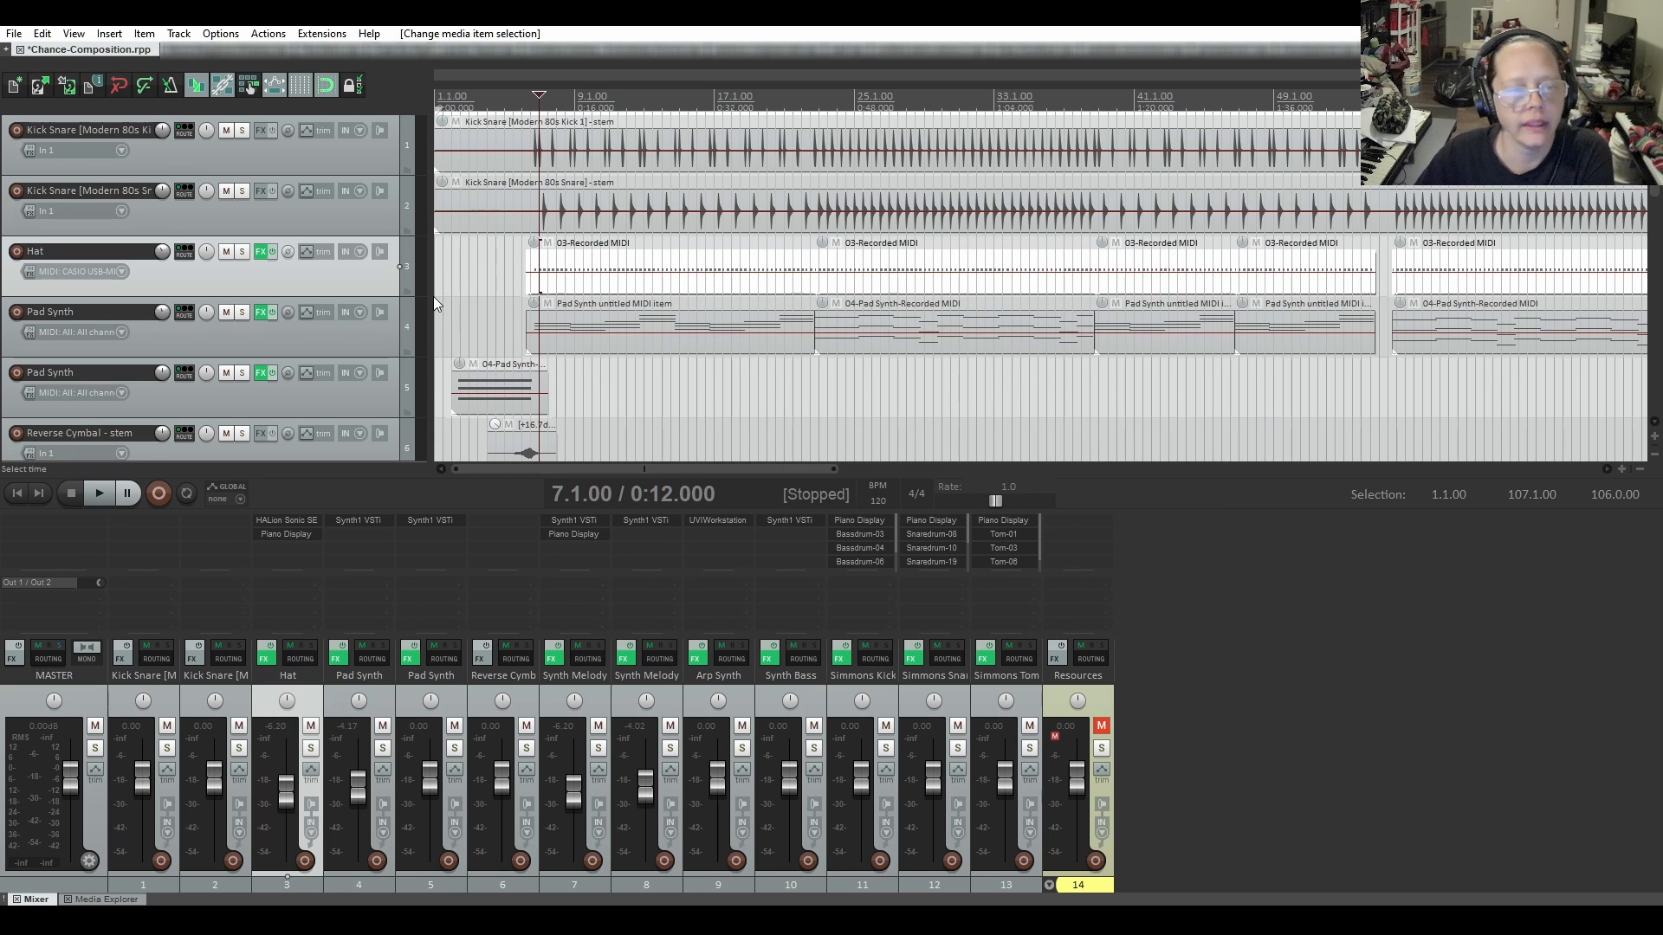
# Render the Hat track to a mono stem track, muting the original
pyautogui.rightClick(331, 287)
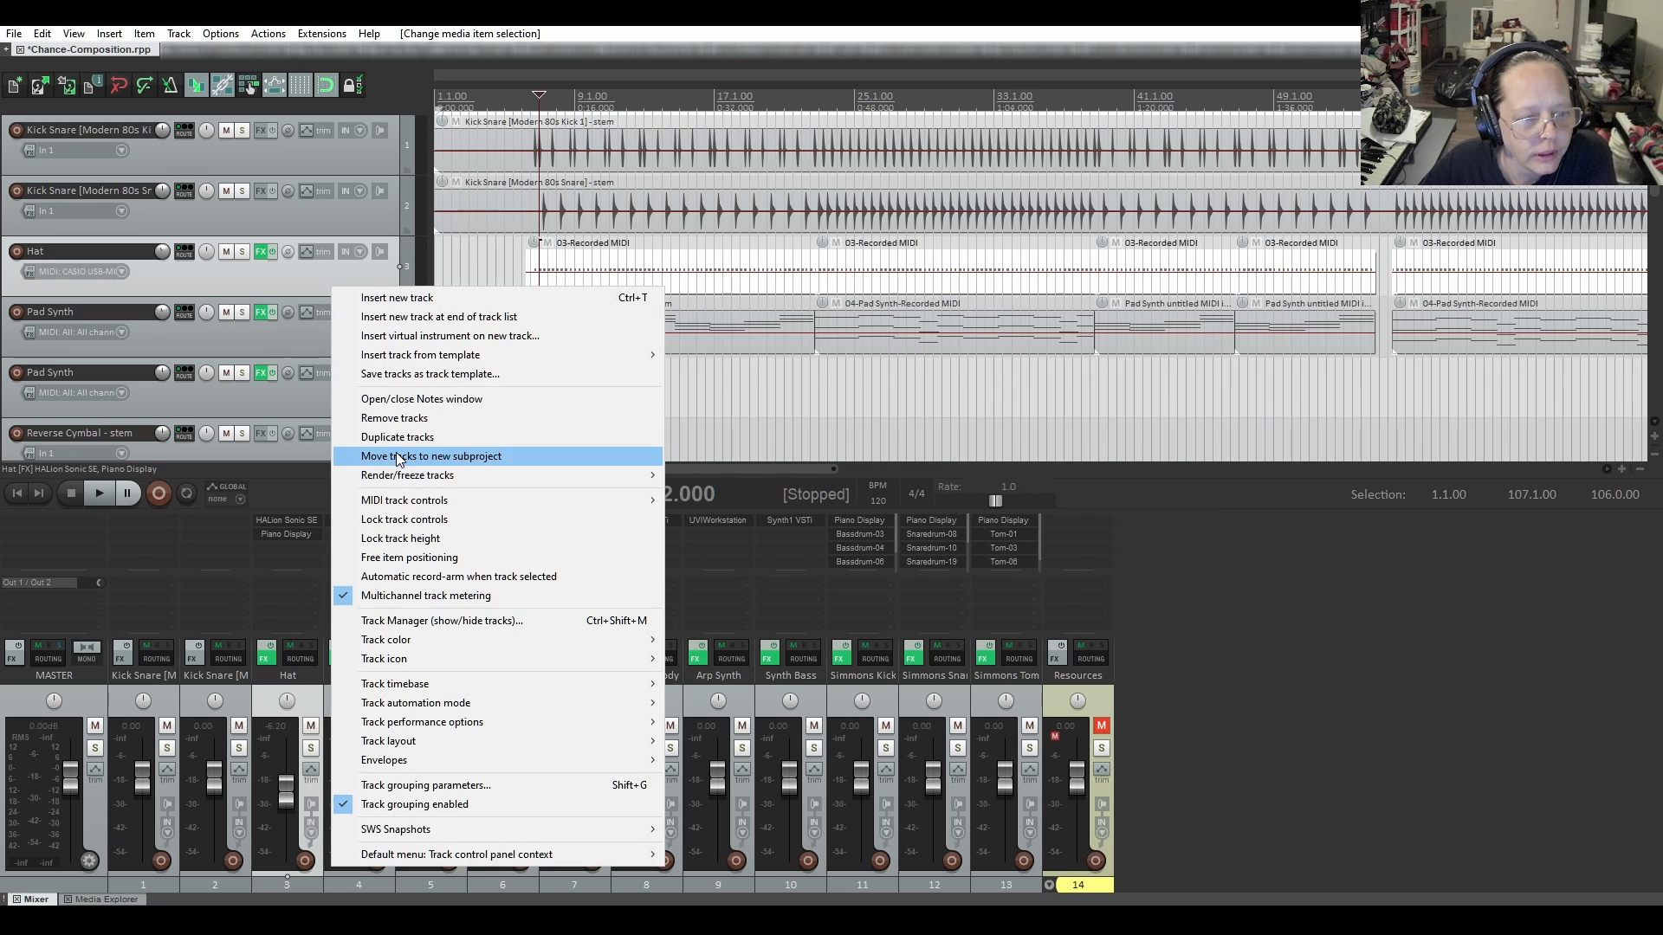
pyautogui.moveTo(536, 475)
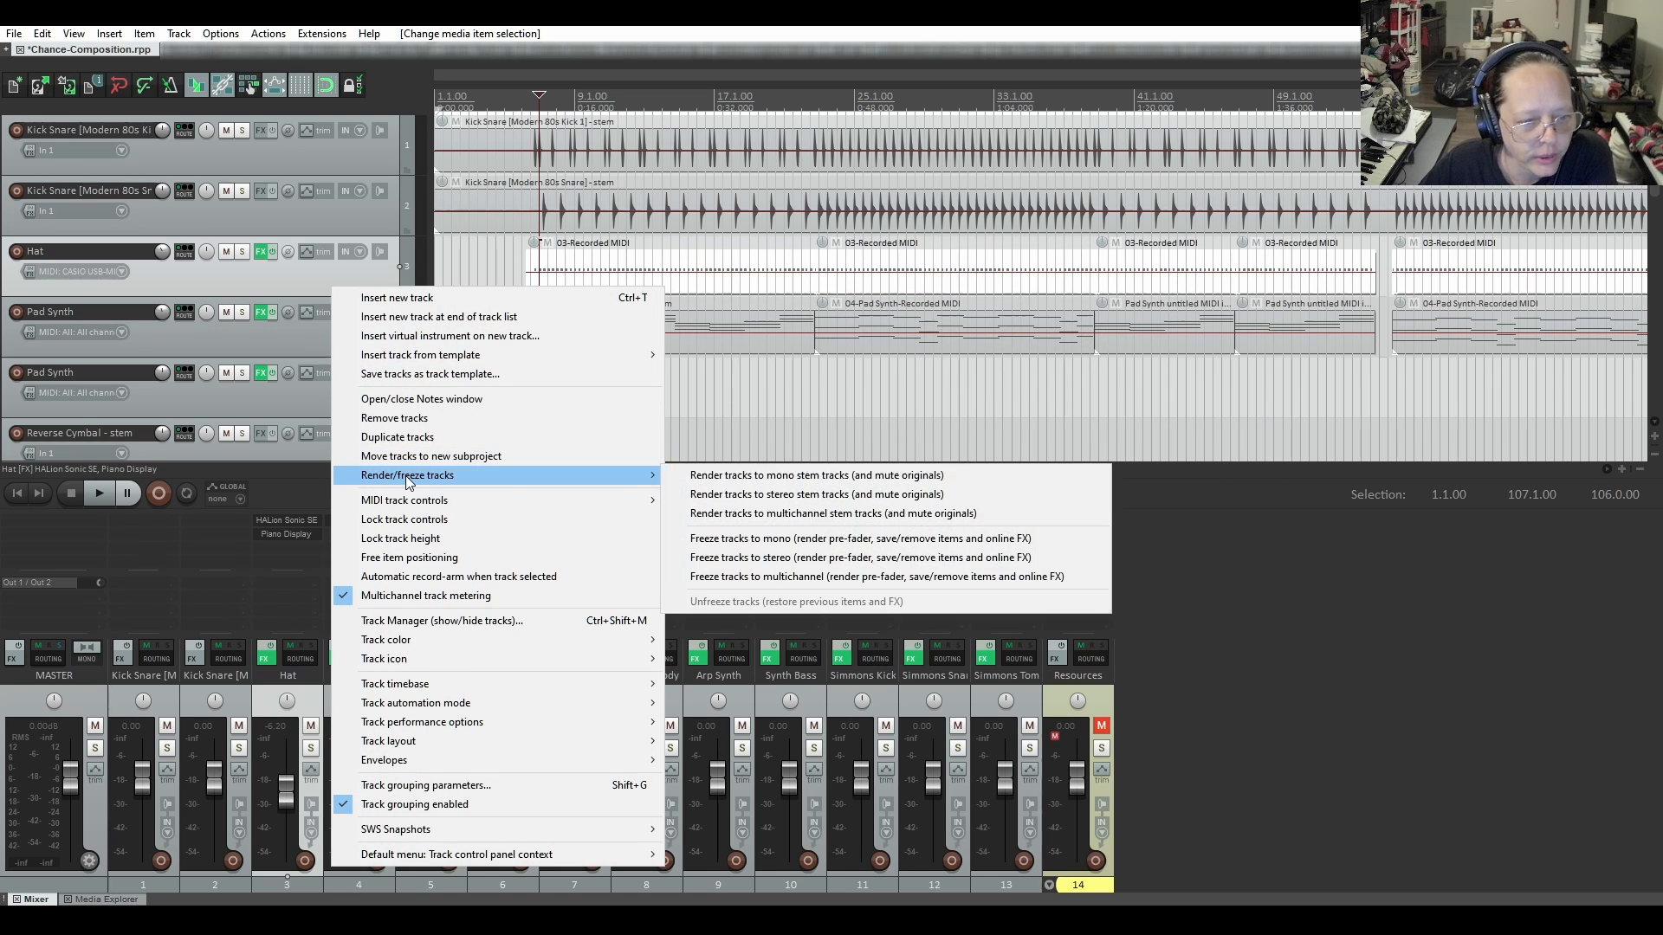
pyautogui.click(721, 476)
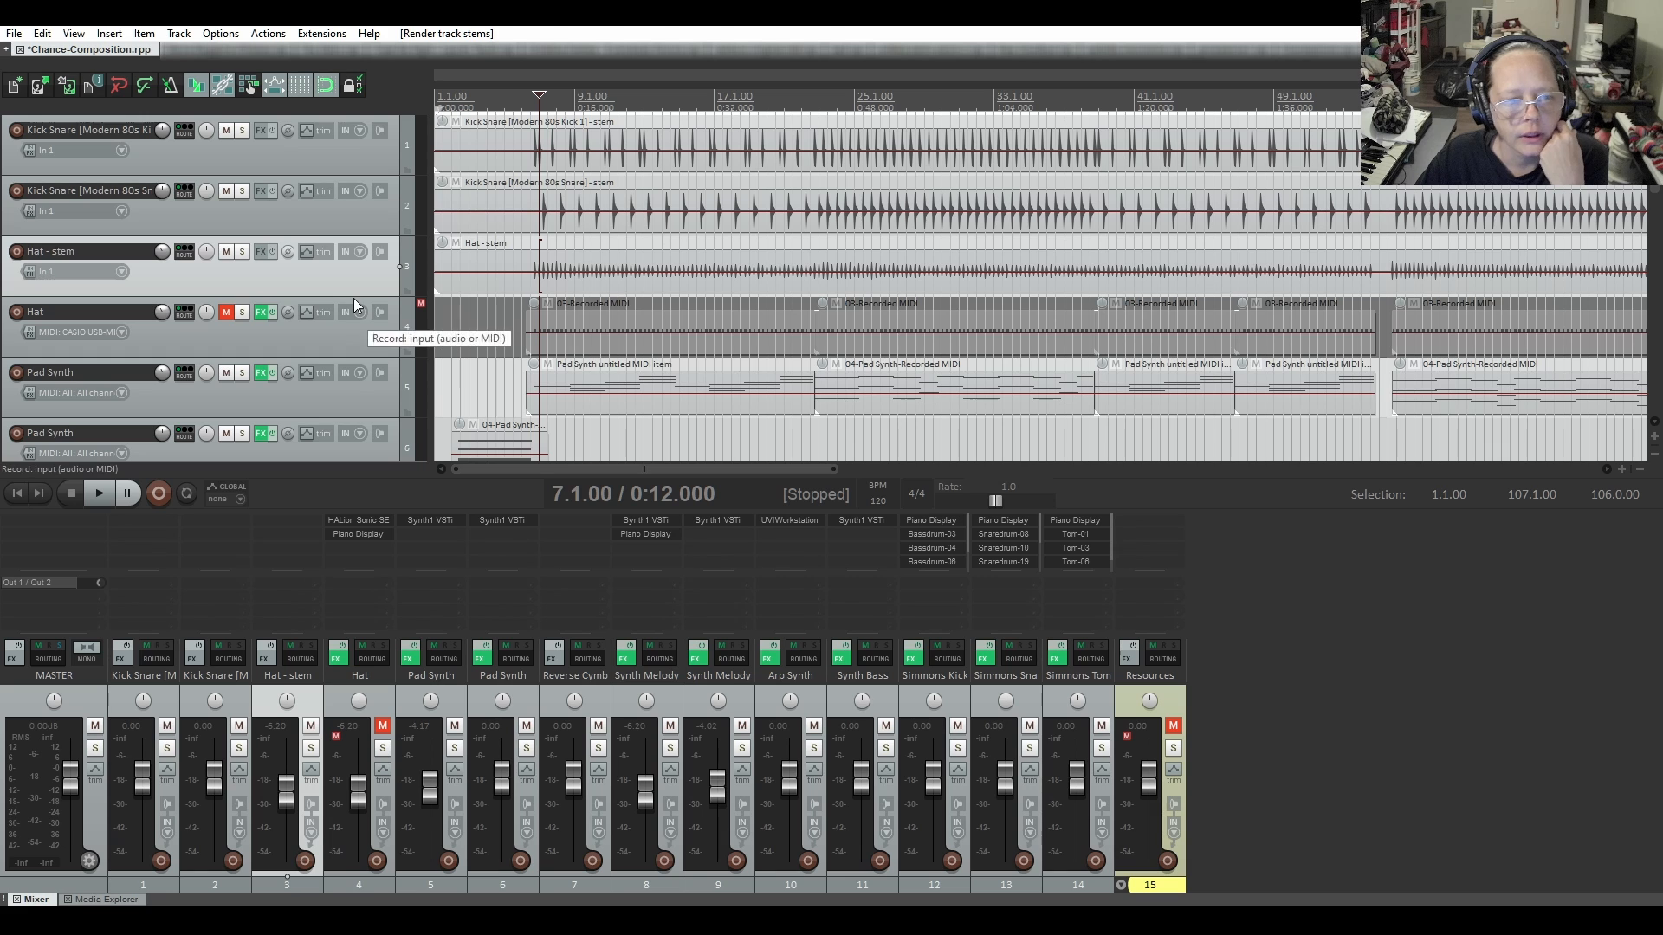
# Move the original Hat MIDI track to the end of the Resources folder, nest it inside, and unmute it
pyautogui.click(338, 344)
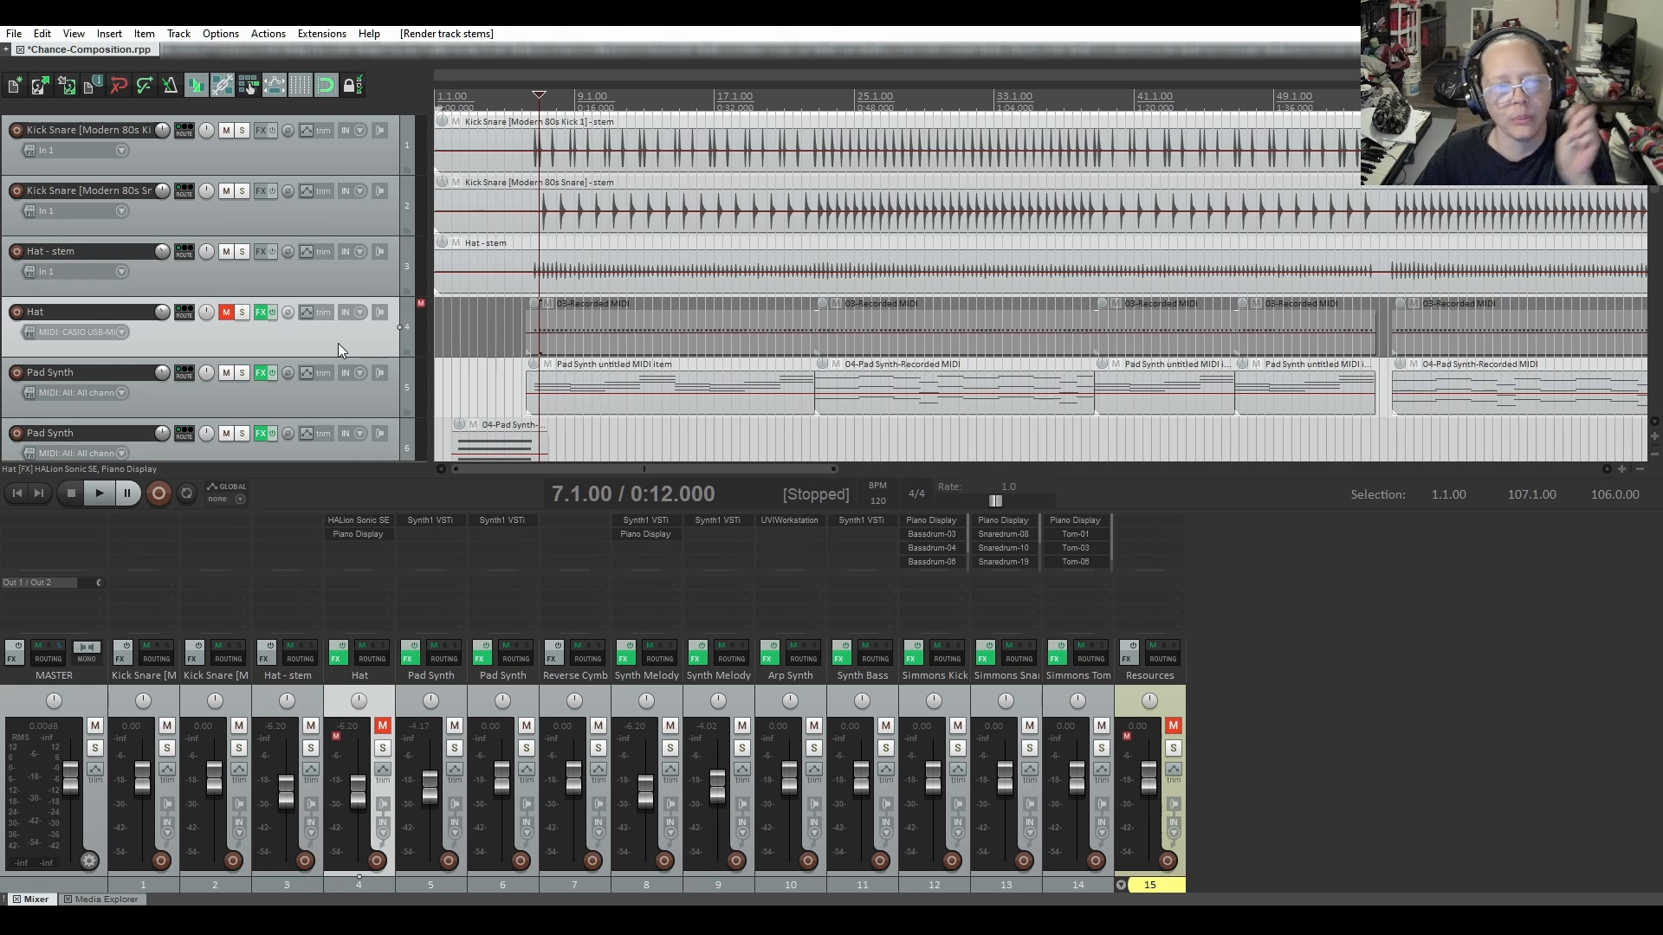
pyautogui.scroll(-10, 346, 445)
pyautogui.moveTo(343, 490); pyautogui.dragTo(344, 466)
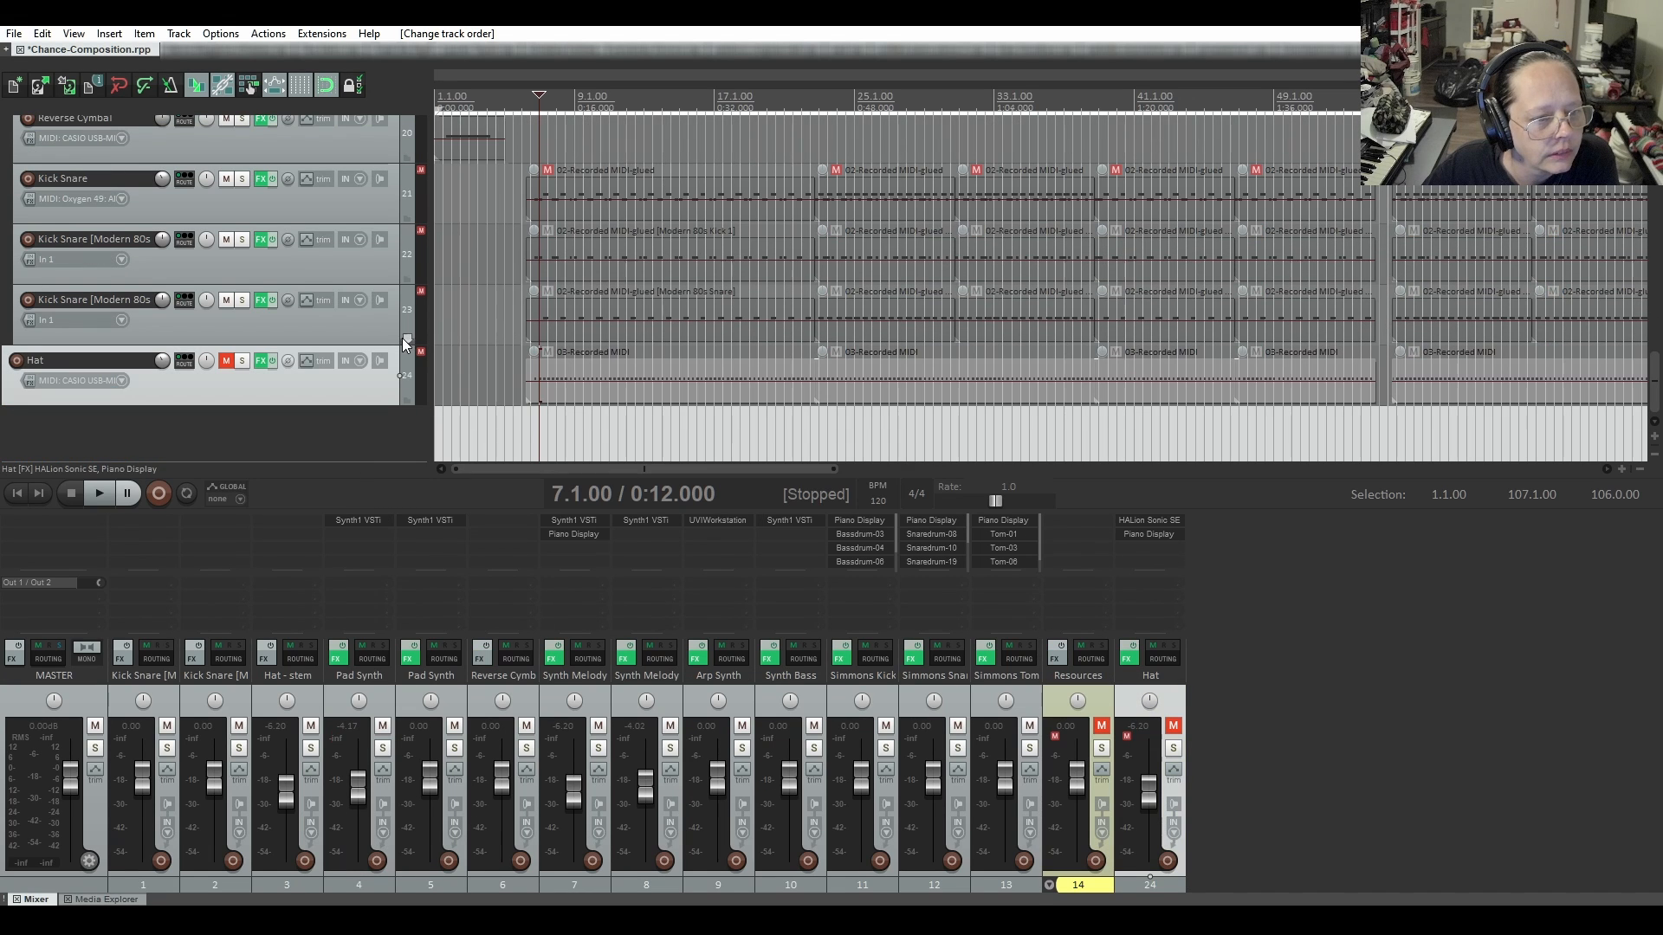
pyautogui.click(228, 362)
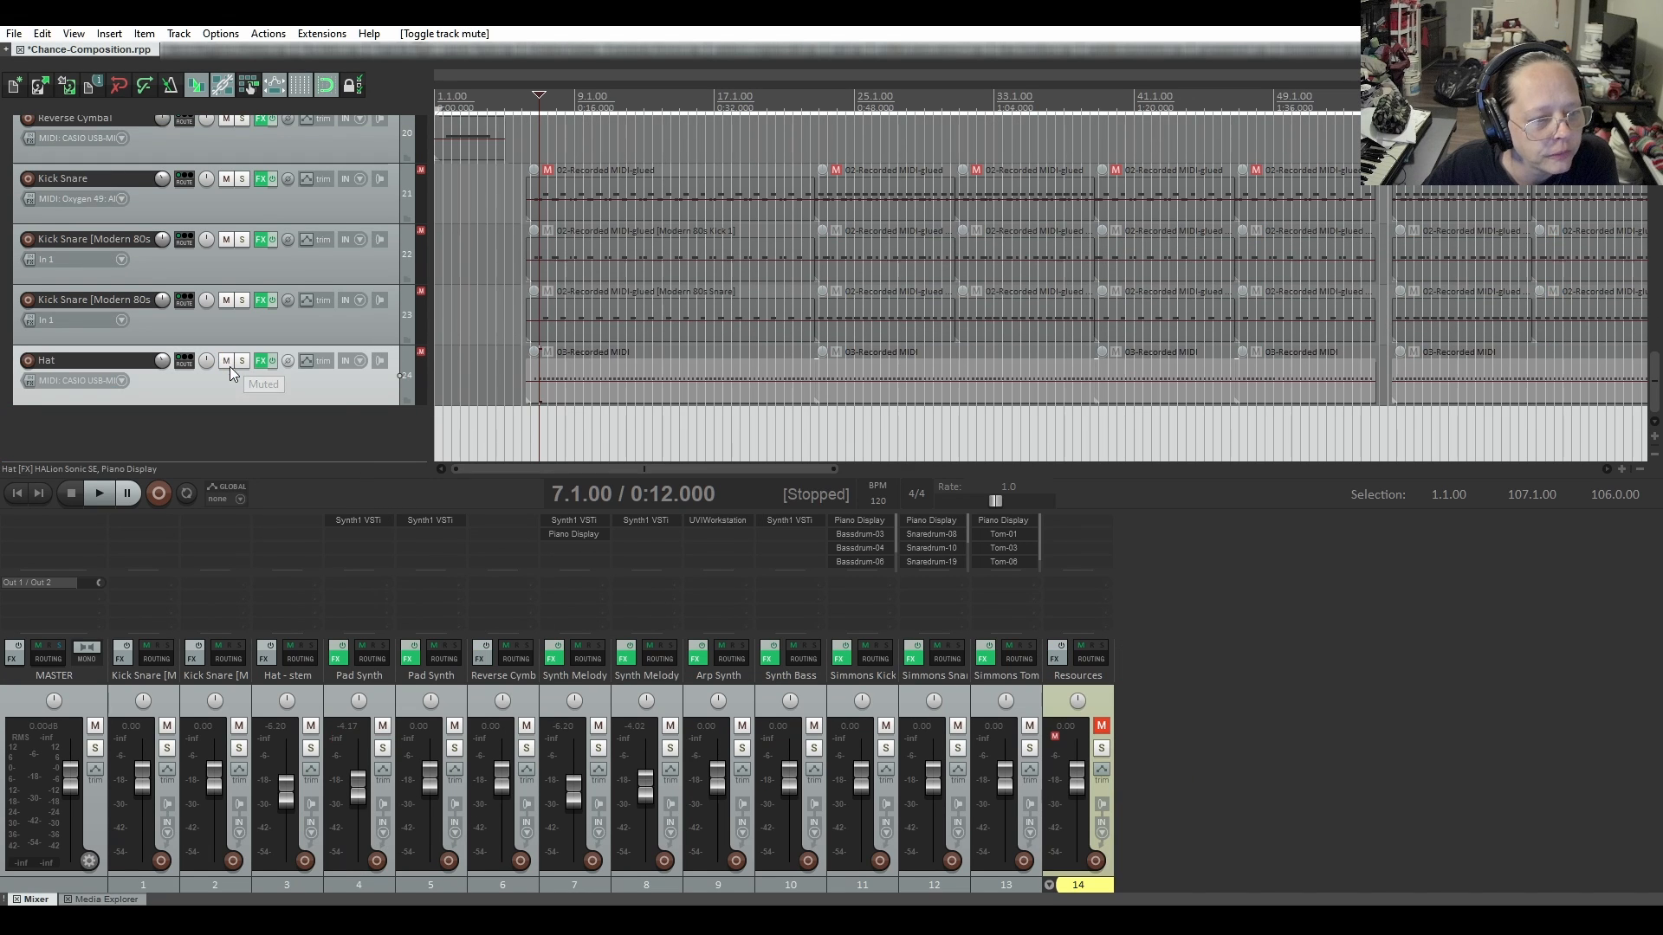
# Render the first Pad Synth track, directly below the Hat stem, to a stereo stem track and mute the original
pyautogui.scroll(15, 331, 352)
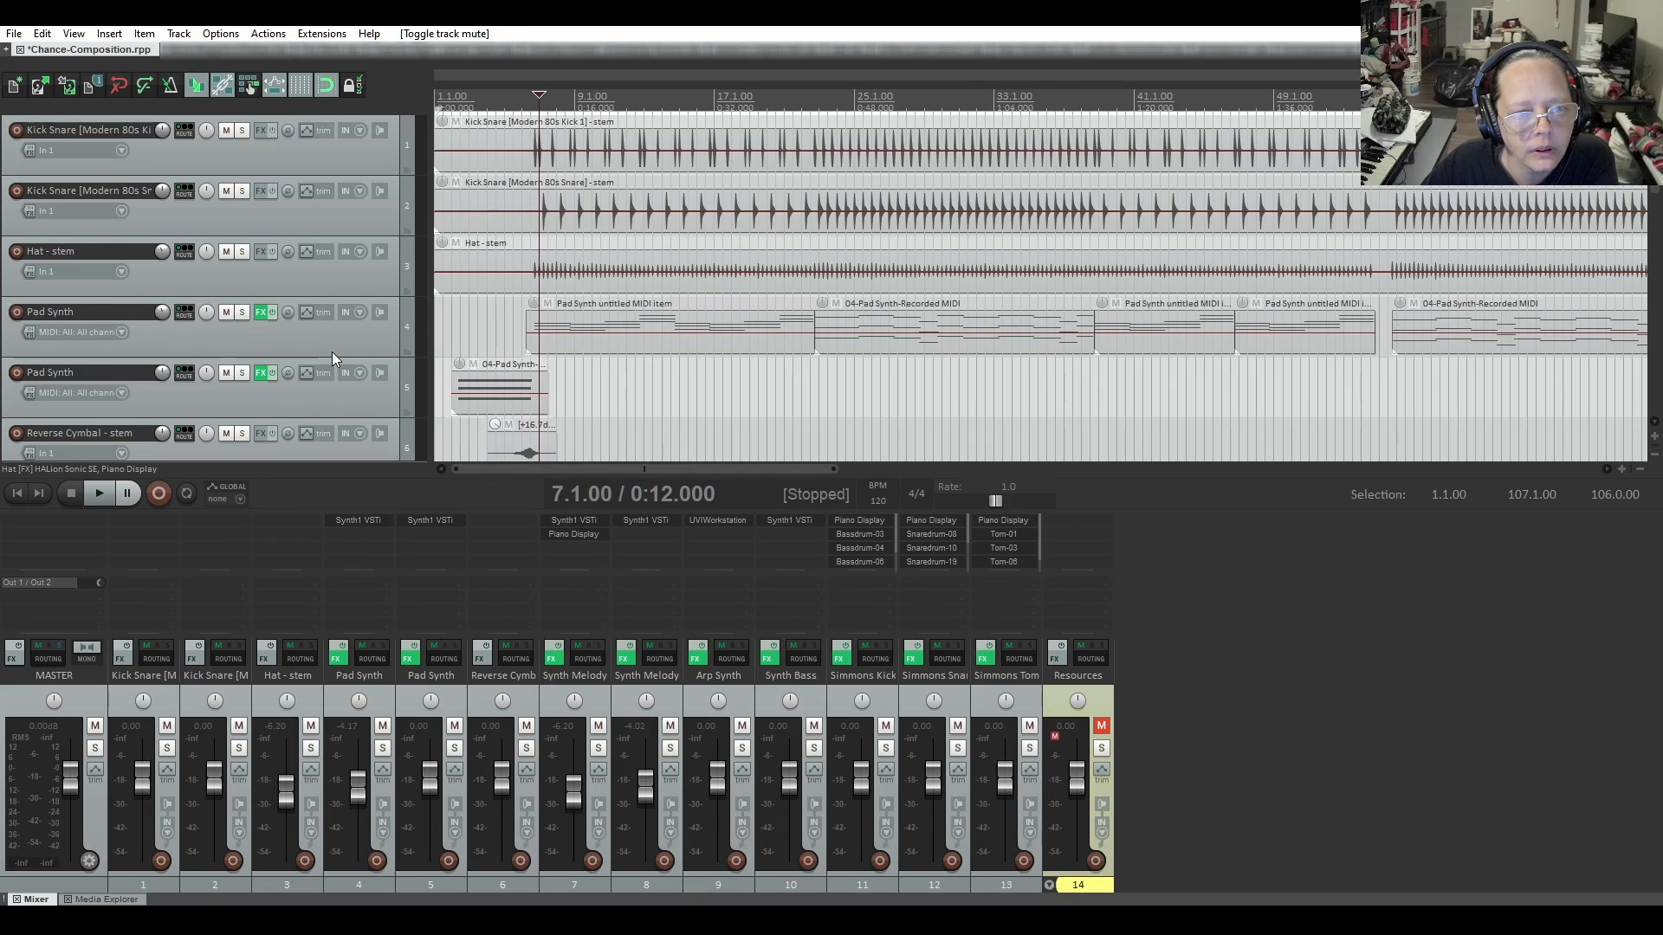
pyautogui.click(284, 349)
pyautogui.rightClick(284, 349)
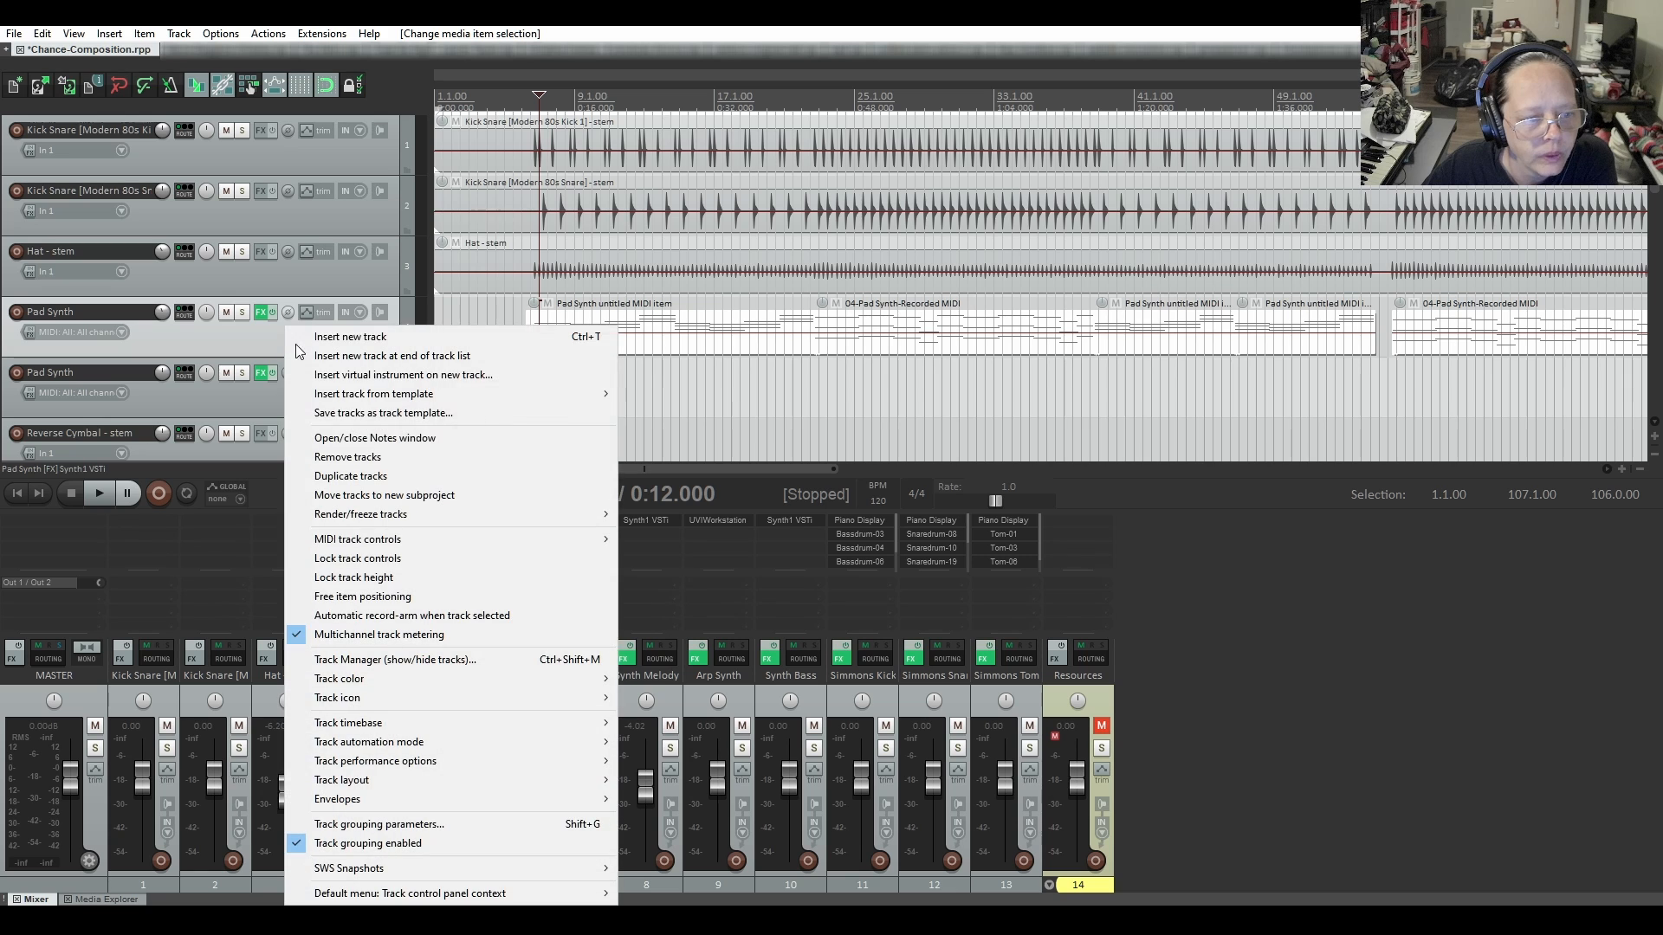
pyautogui.moveTo(519, 514)
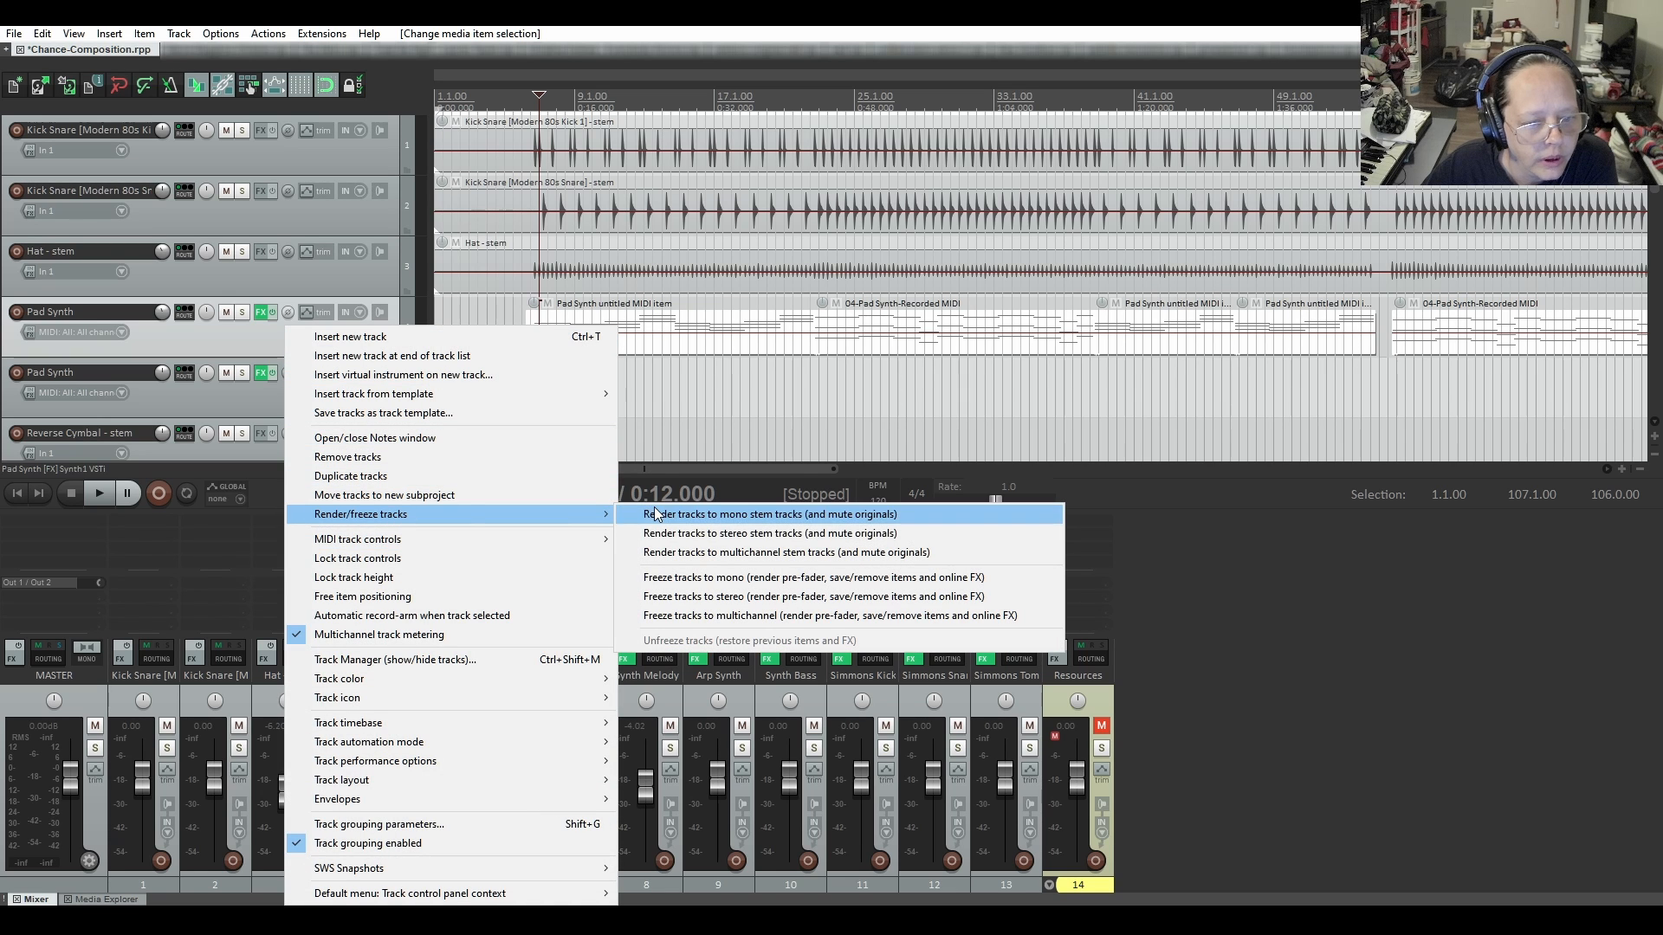
pyautogui.click(669, 532)
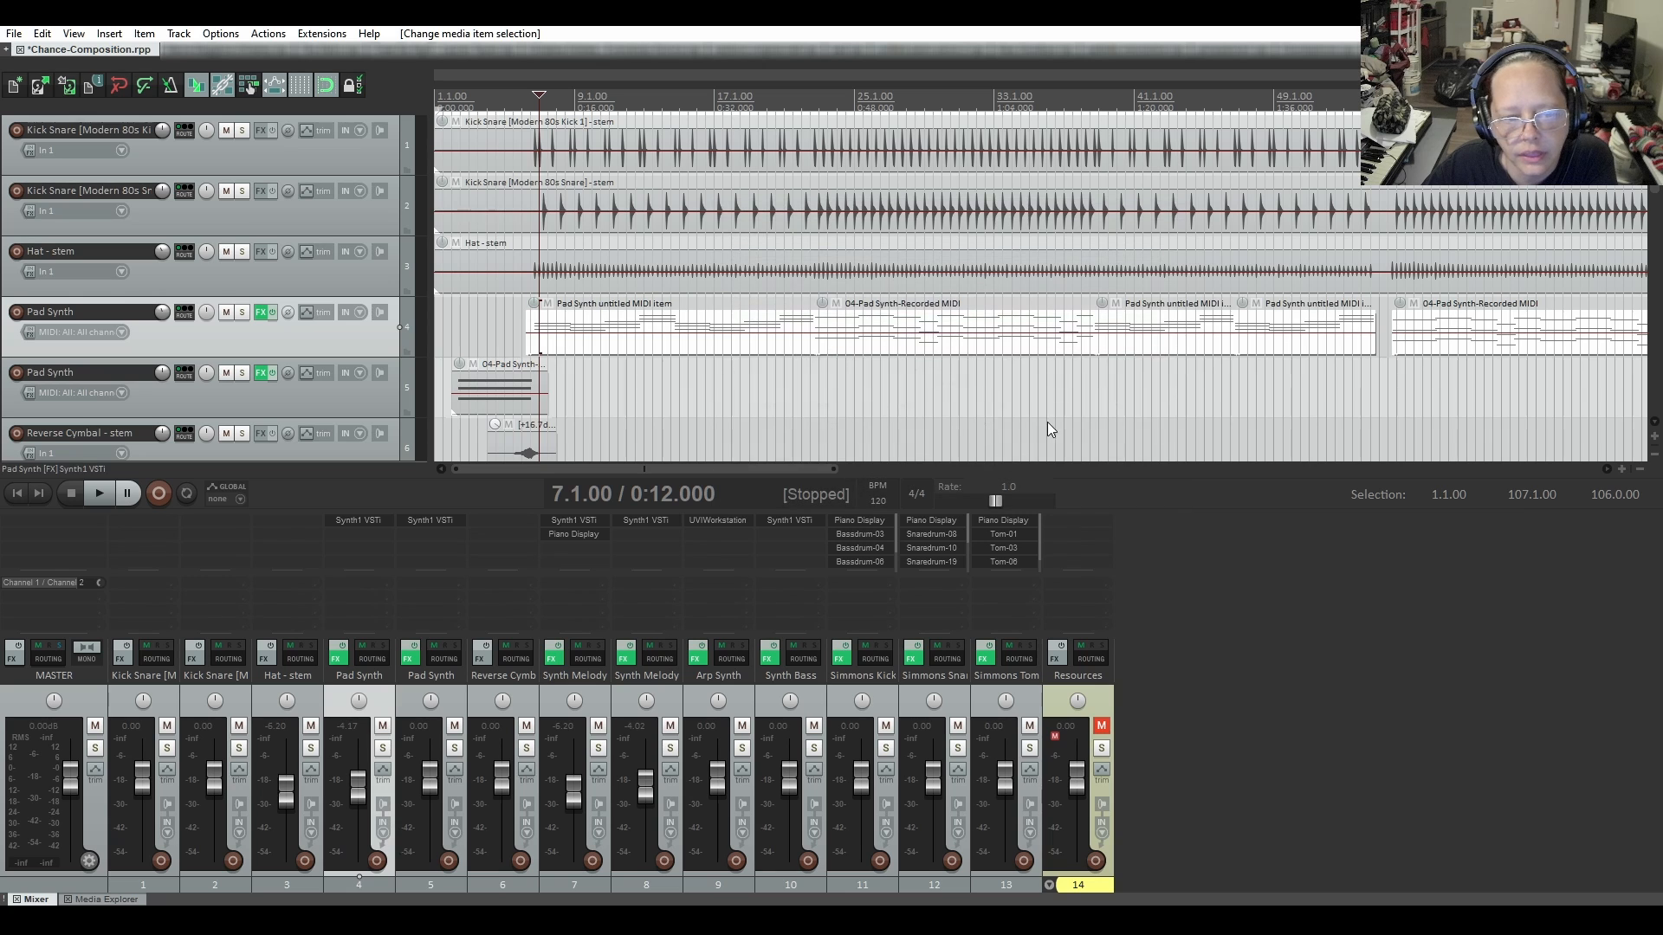
pyautogui.hotkey('ctrl', 'alt', 'shift', 'r')
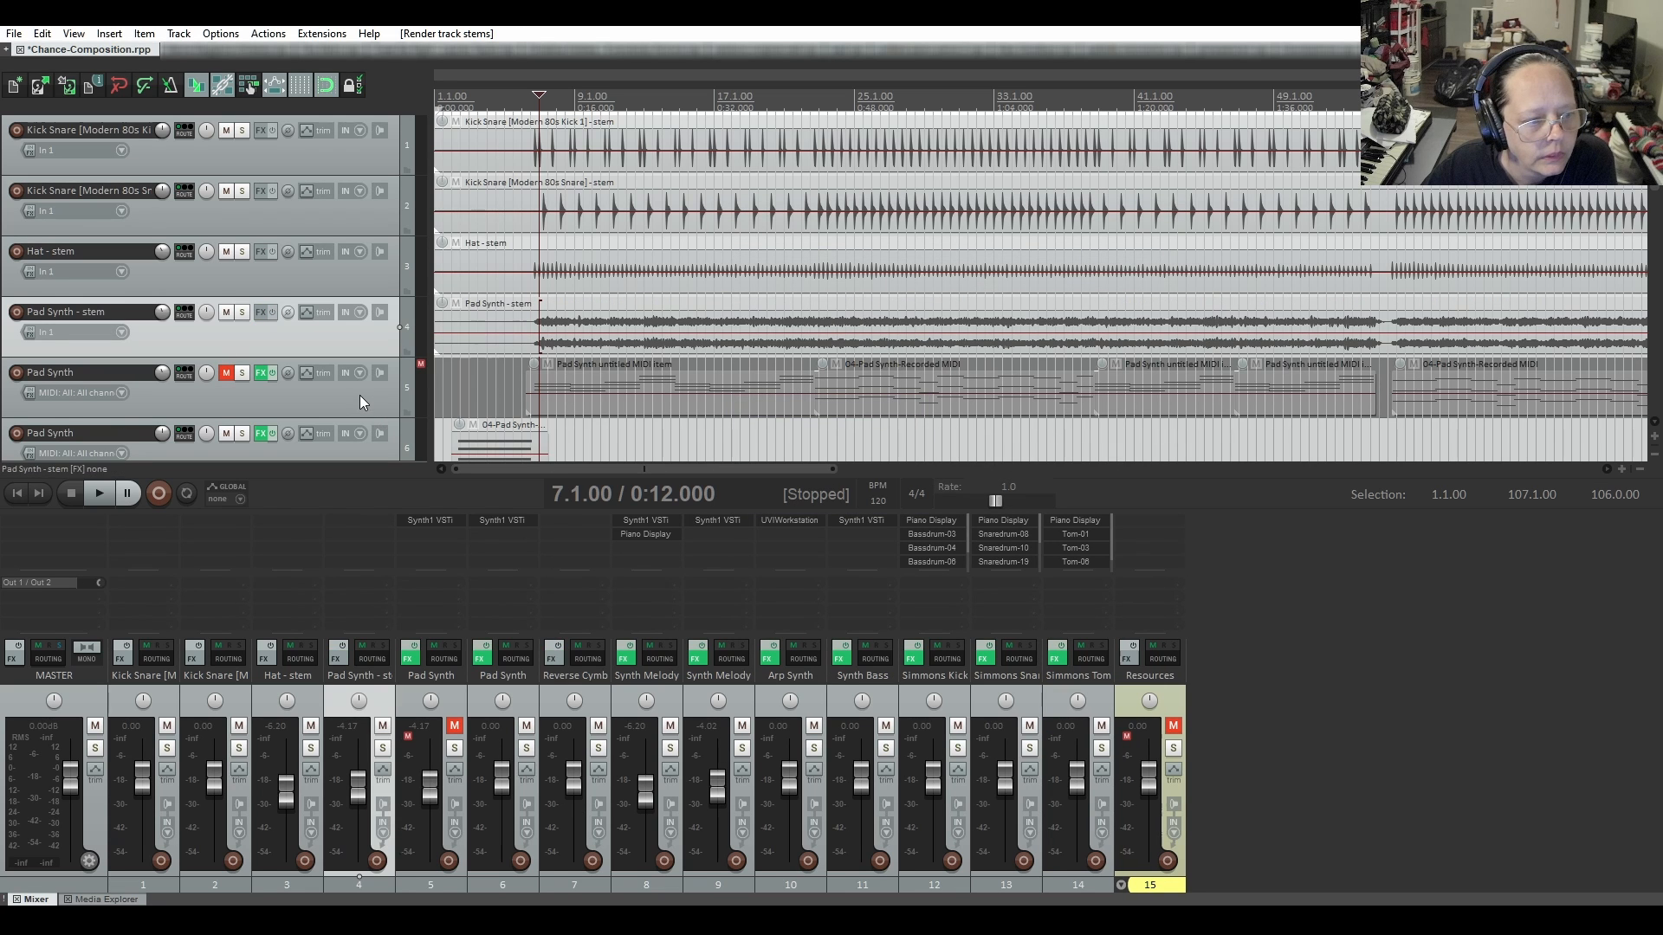
# Render the second Pad Synth track, holding the short intro item, to a mono stem track and mute the original
pyautogui.scroll(-3, 362, 320)
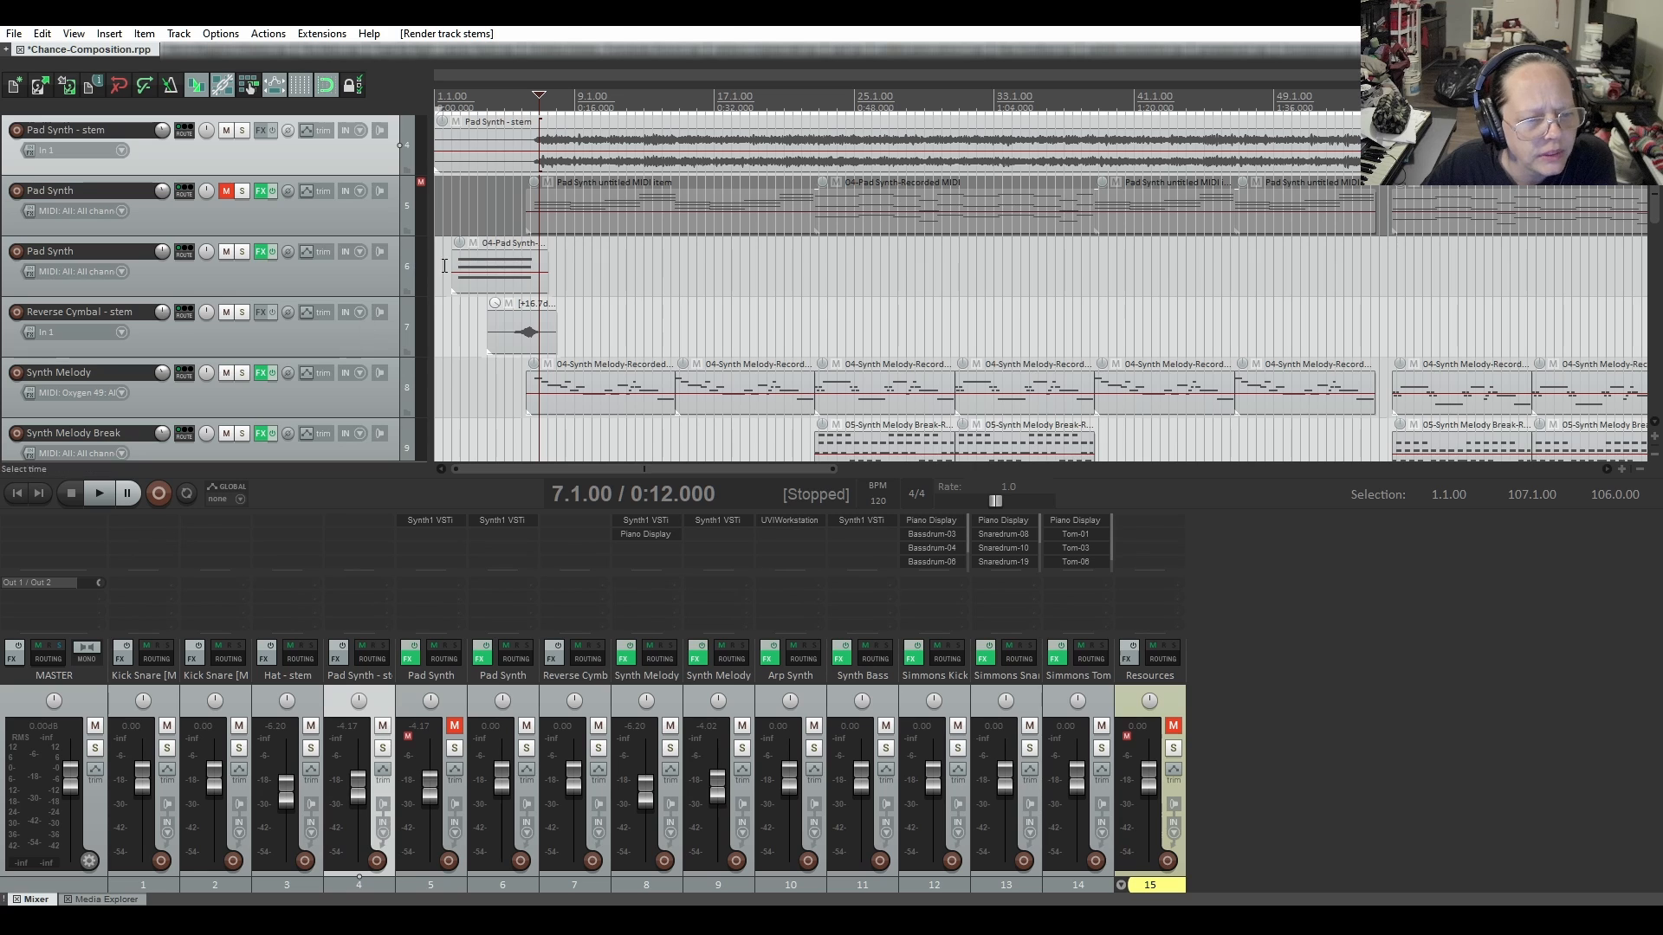
pyautogui.click(317, 281)
pyautogui.rightClick(316, 280)
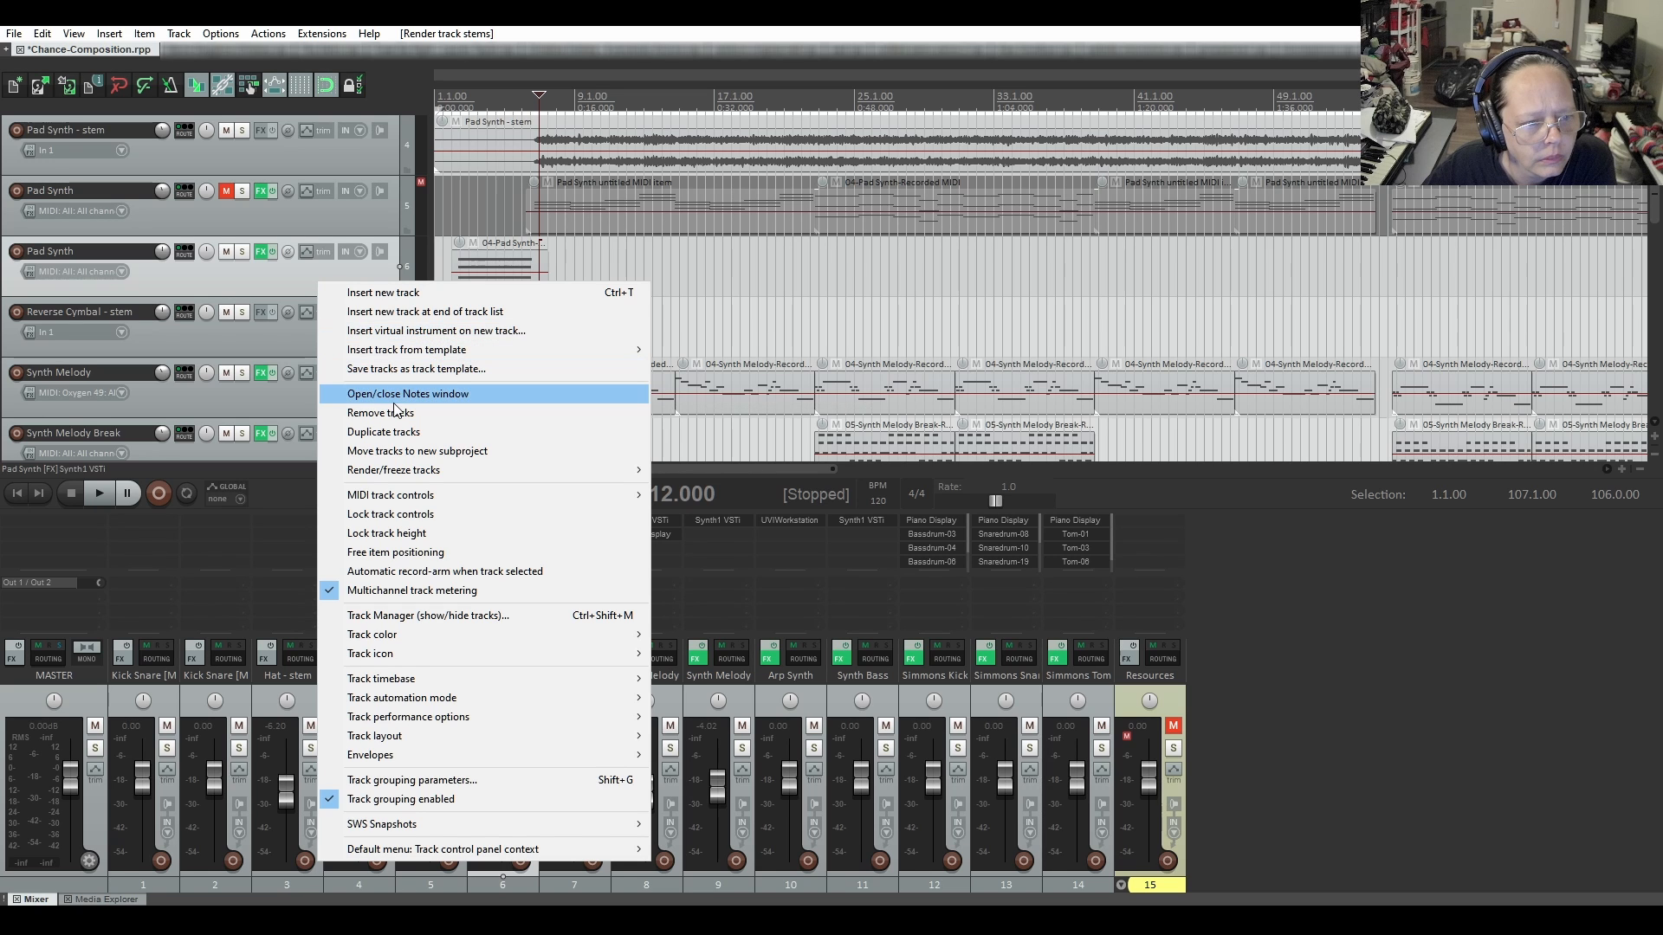
pyautogui.moveTo(490, 470)
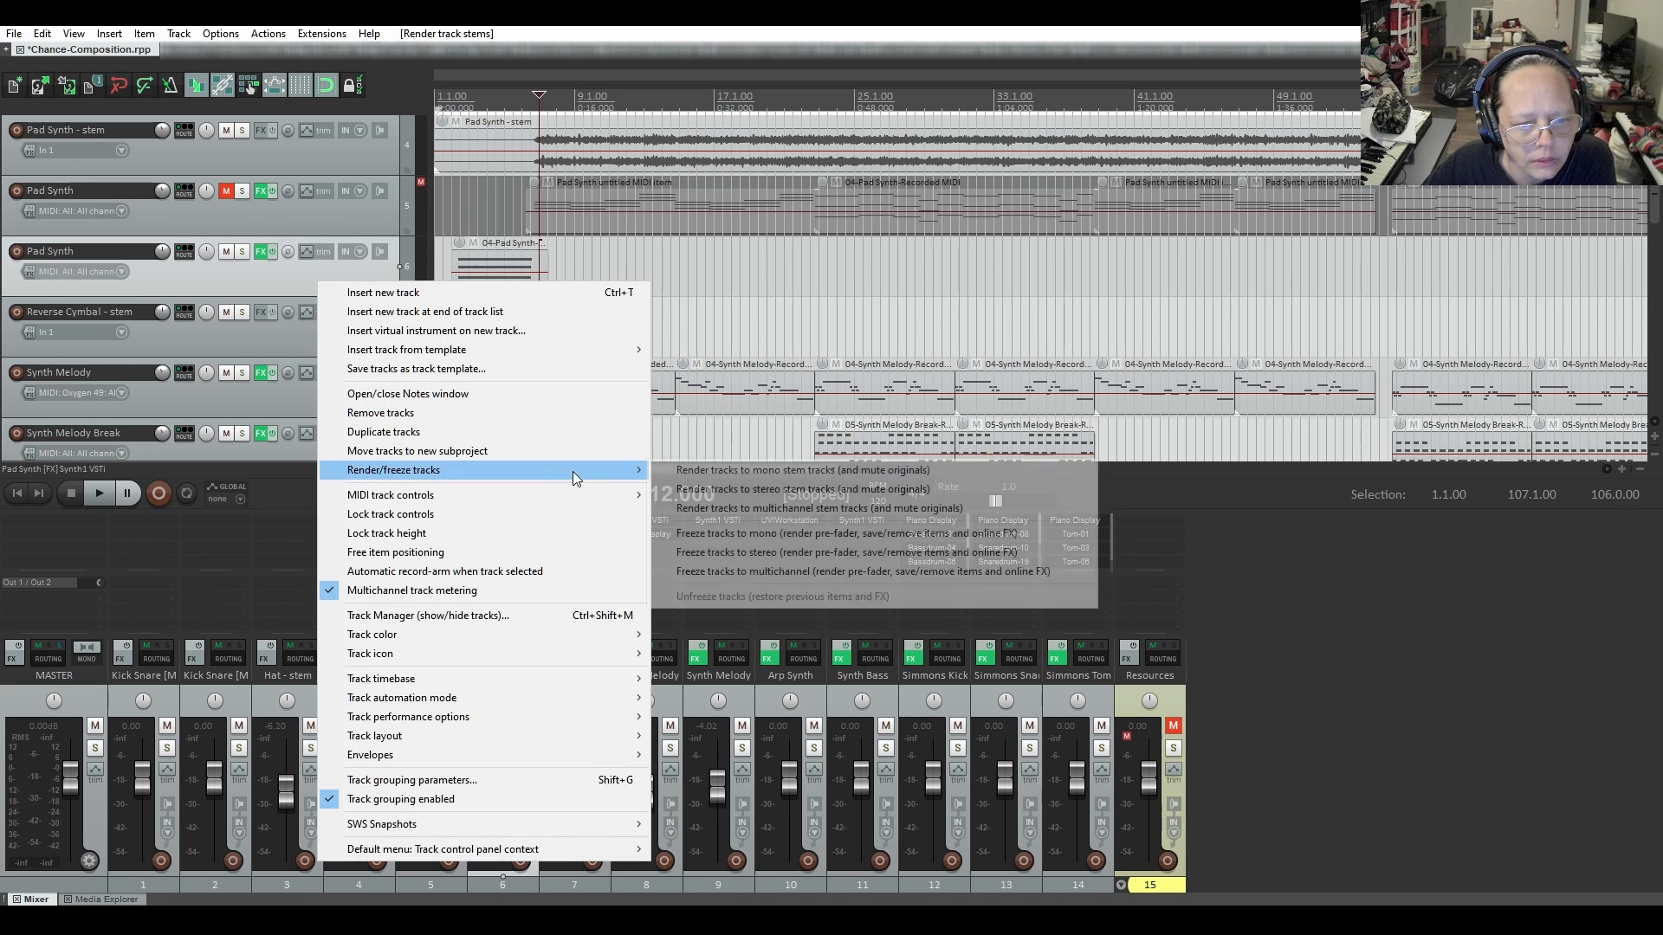
pyautogui.click(719, 473)
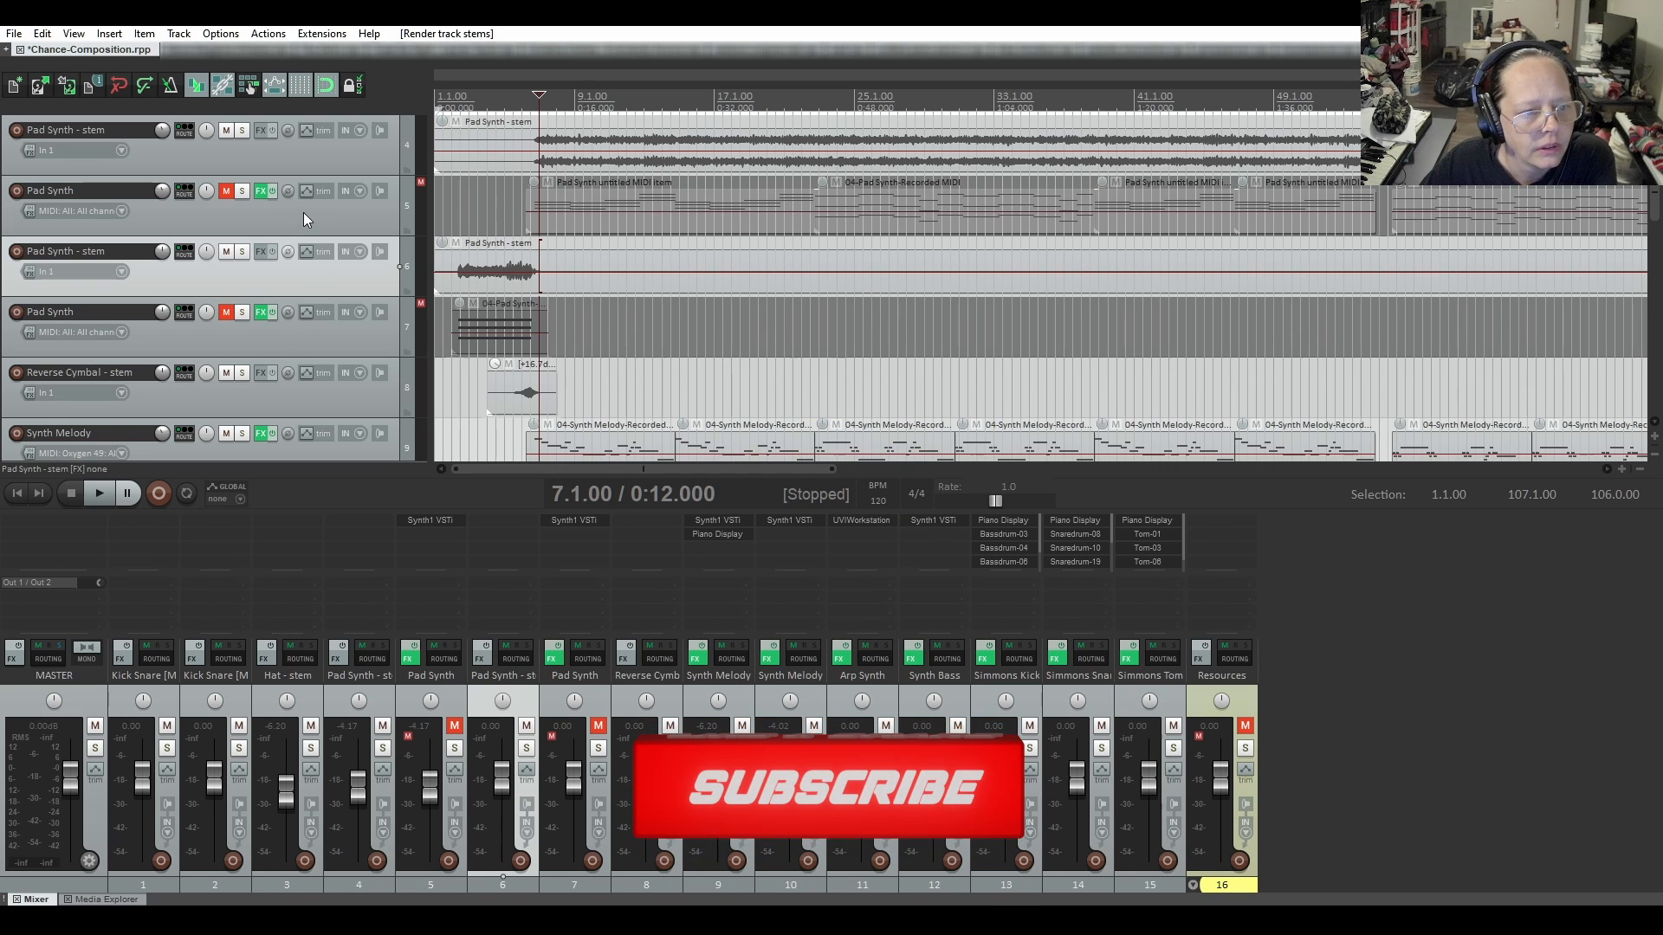
# Render the Synth Melody track to a mono stem track, muting the original
pyautogui.scroll(-1, 325, 336)
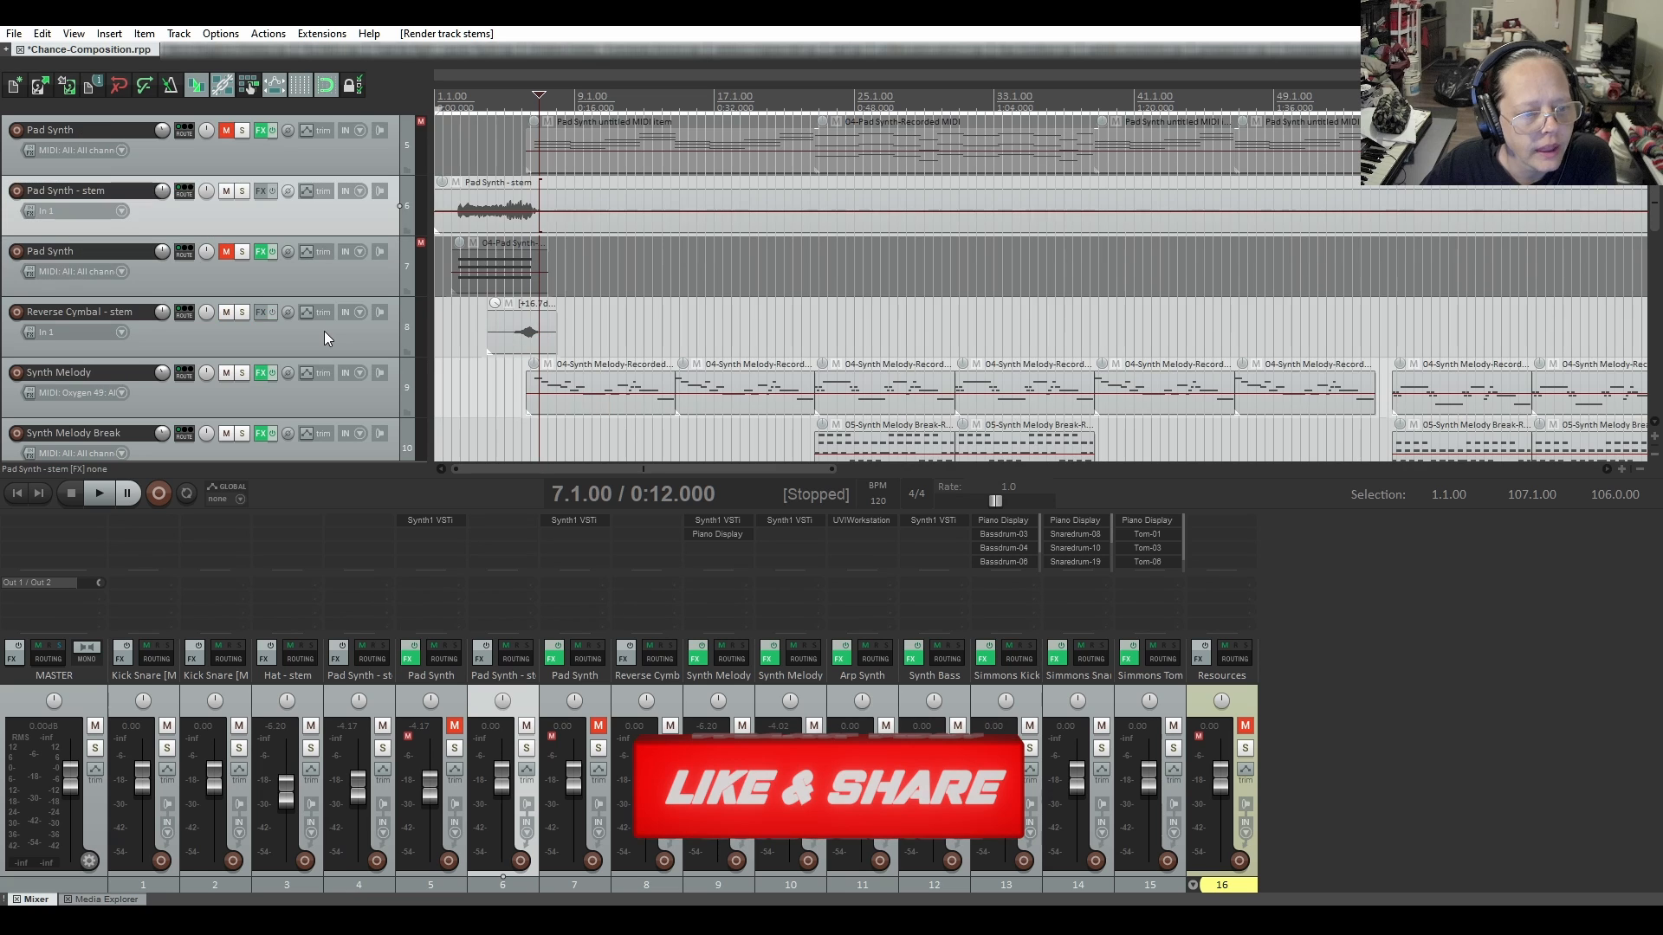
pyautogui.click(287, 405)
pyautogui.rightClick(287, 405)
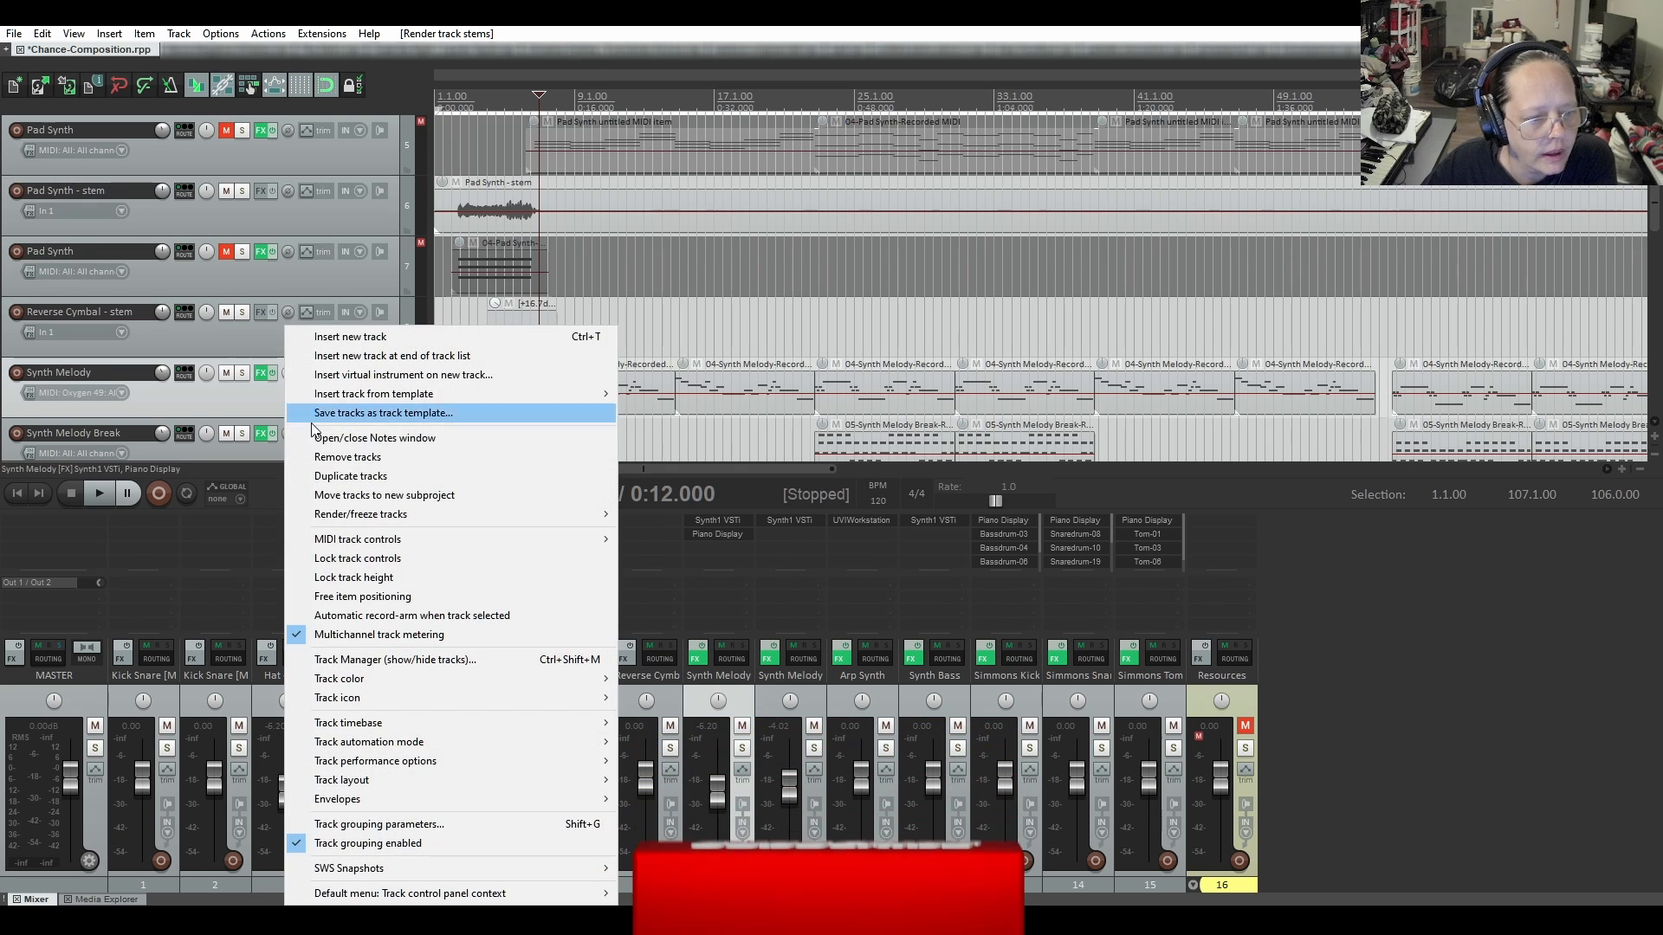
pyautogui.moveTo(358, 514)
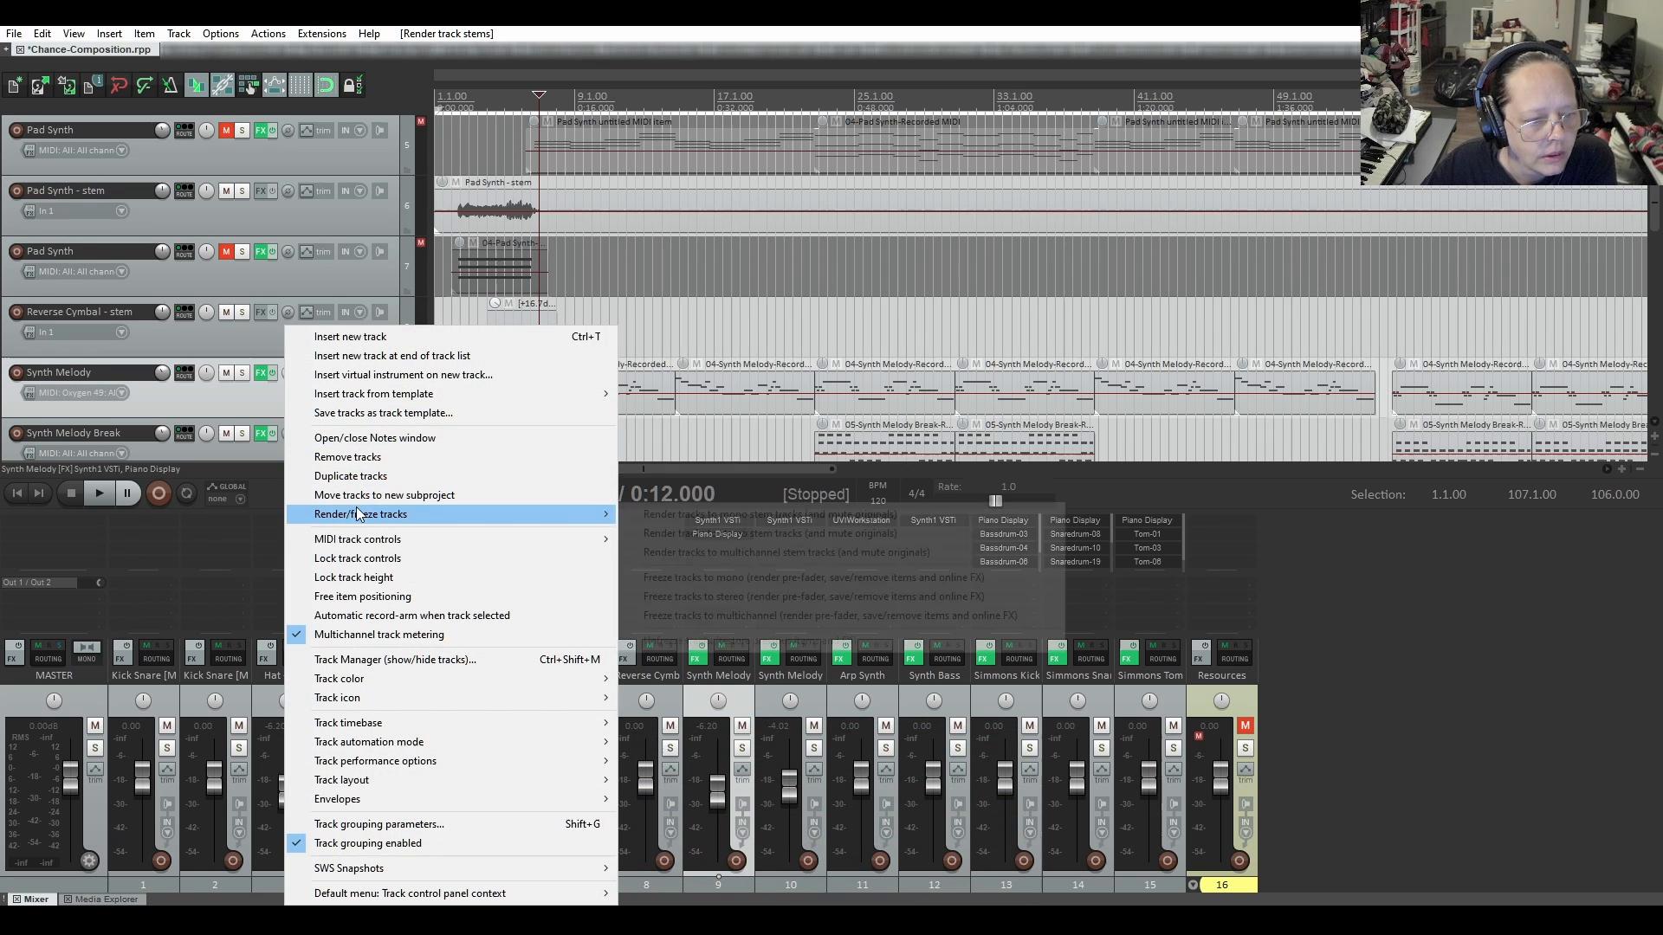
pyautogui.click(656, 516)
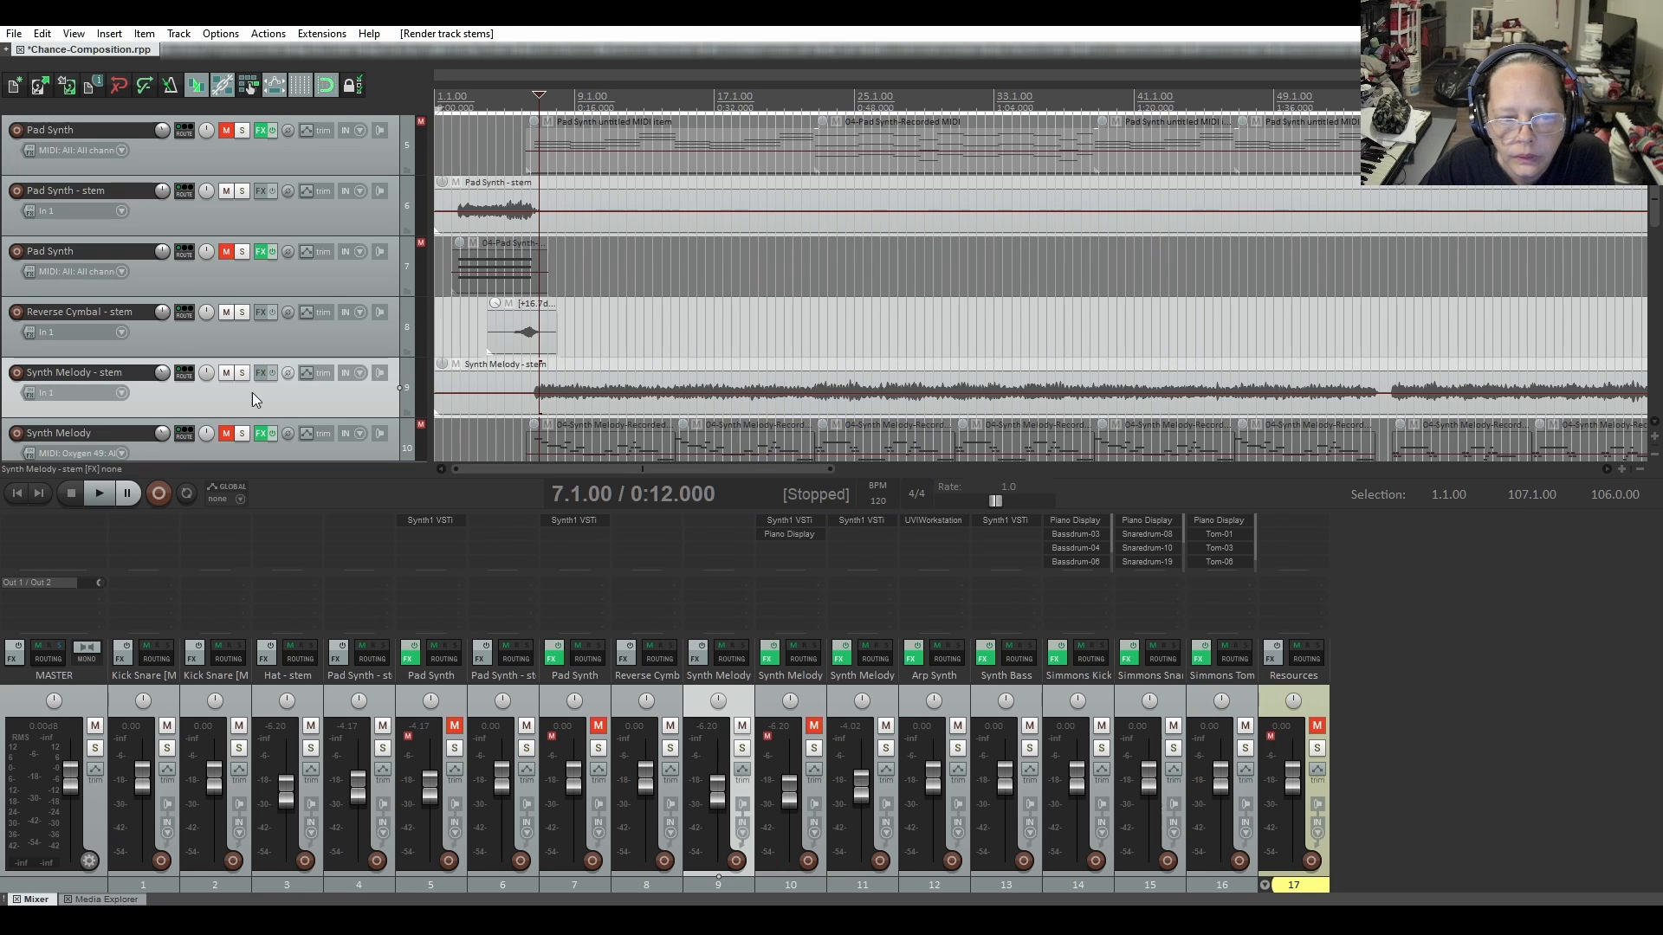
# Move both muted Pad Synth MIDI tracks and the muted Synth Melody MIDI track below the Resources folder's tracks
pyautogui.scroll(1, 277, 314)
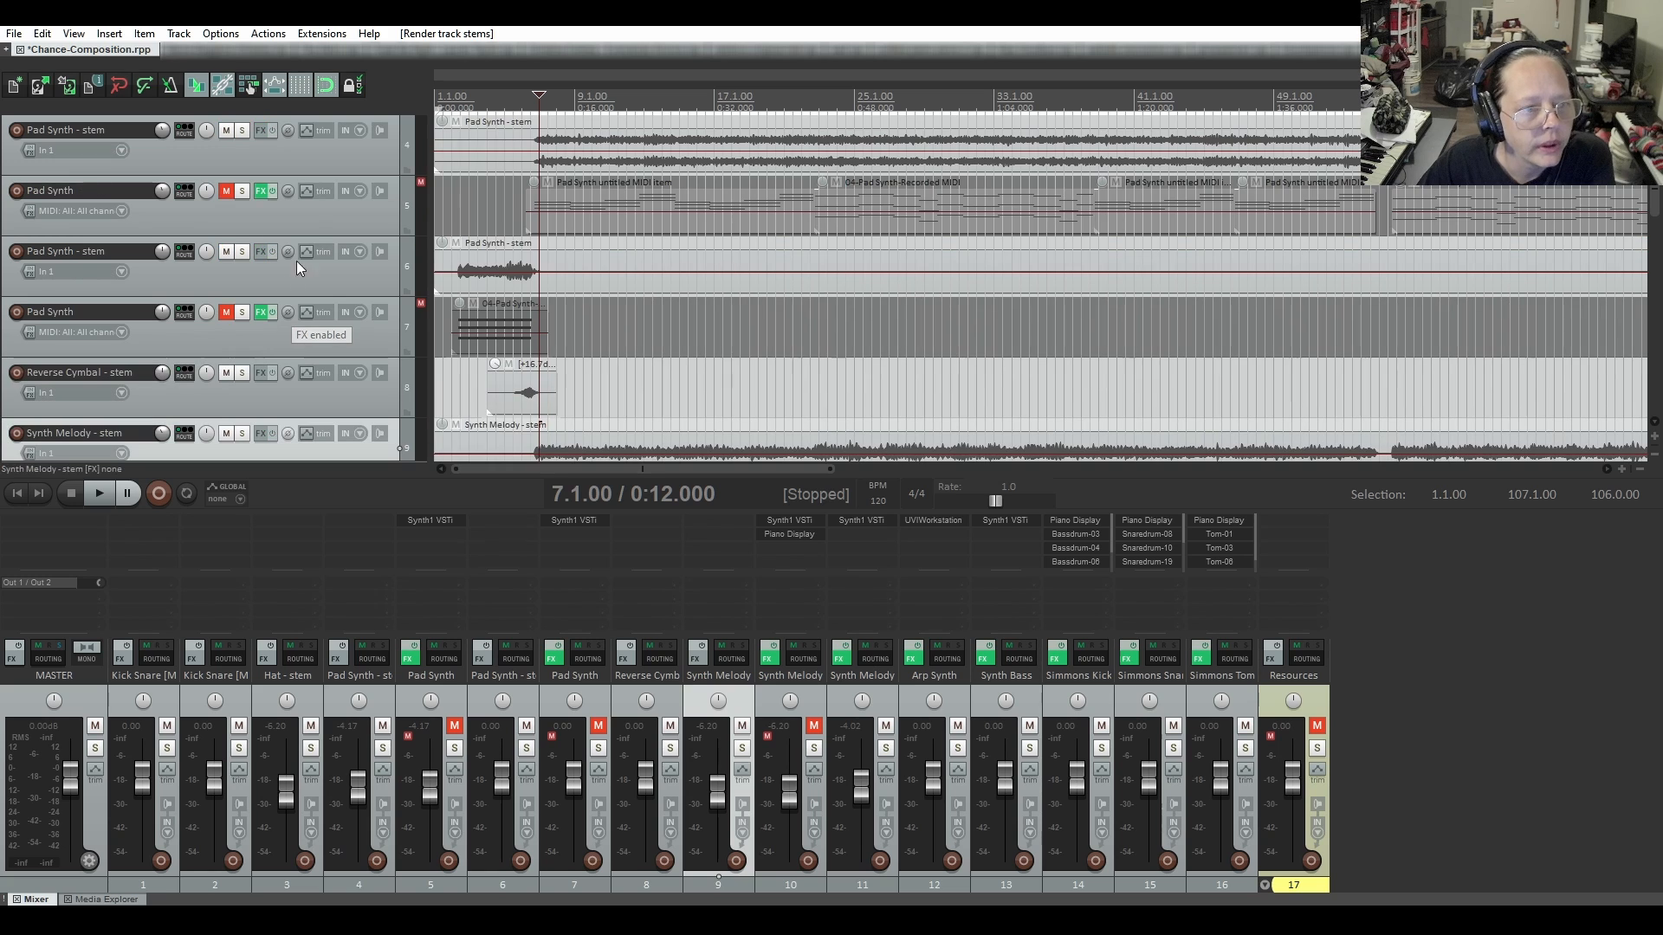
pyautogui.click(310, 210)
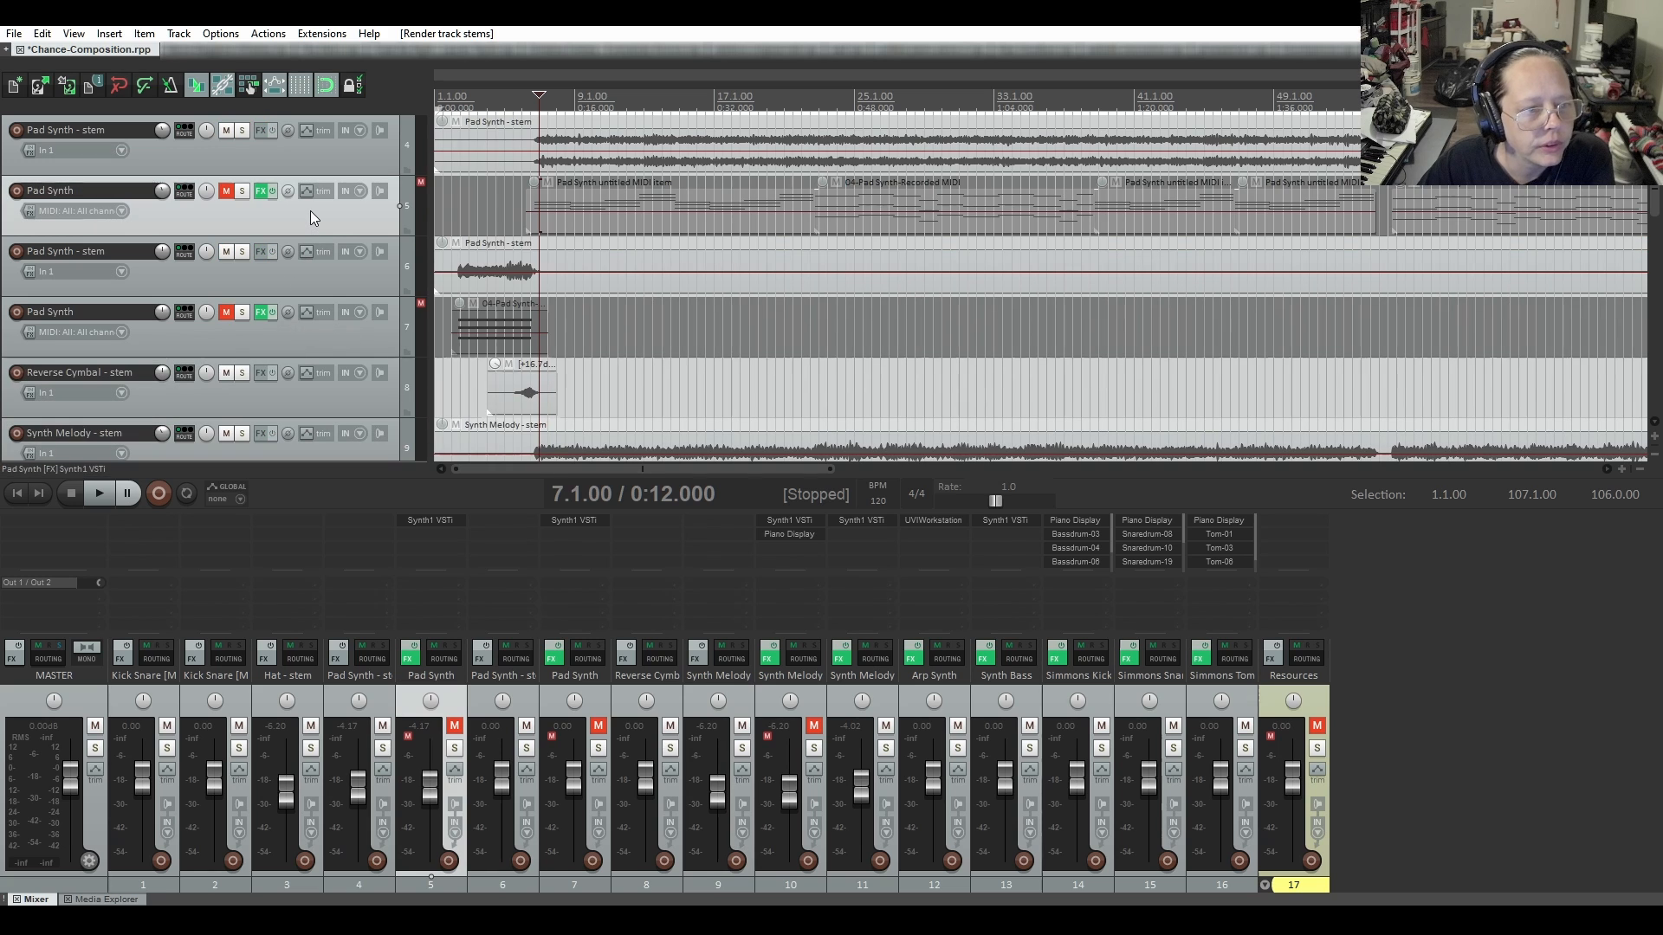
pyautogui.keyDown('ctrl'); pyautogui.click(343, 340); pyautogui.keyUp('ctrl')
pyautogui.scroll(-3, 344, 308)
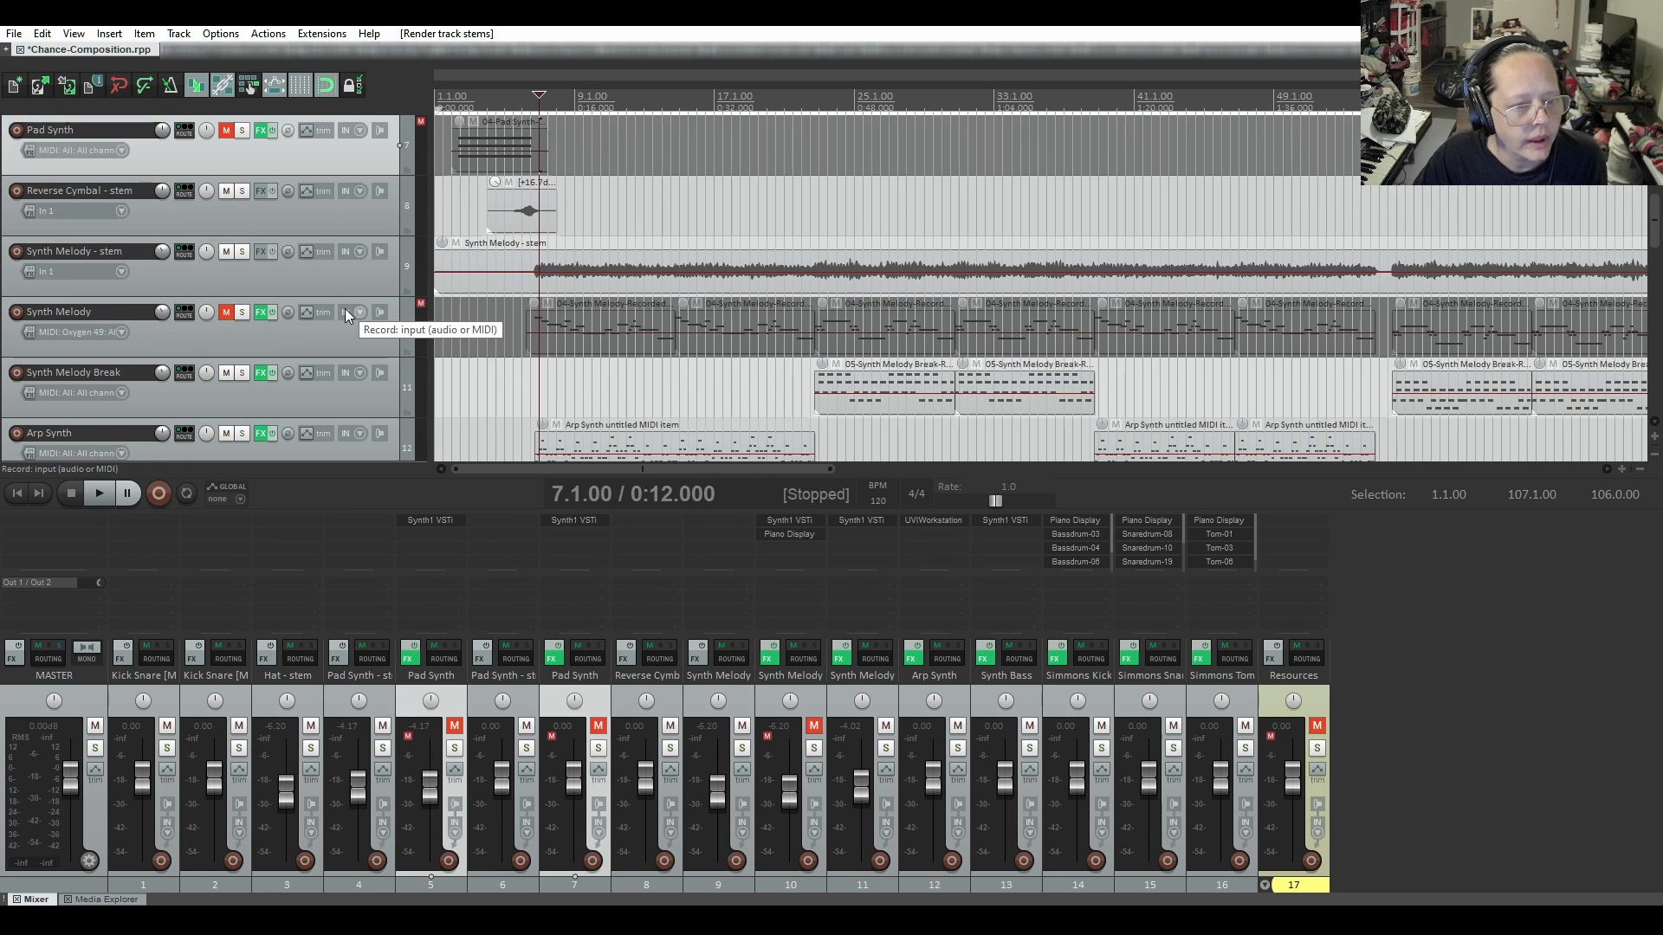
pyautogui.keyDown('ctrl'); pyautogui.click(351, 333); pyautogui.keyUp('ctrl')
pyautogui.scroll(-2, 352, 336)
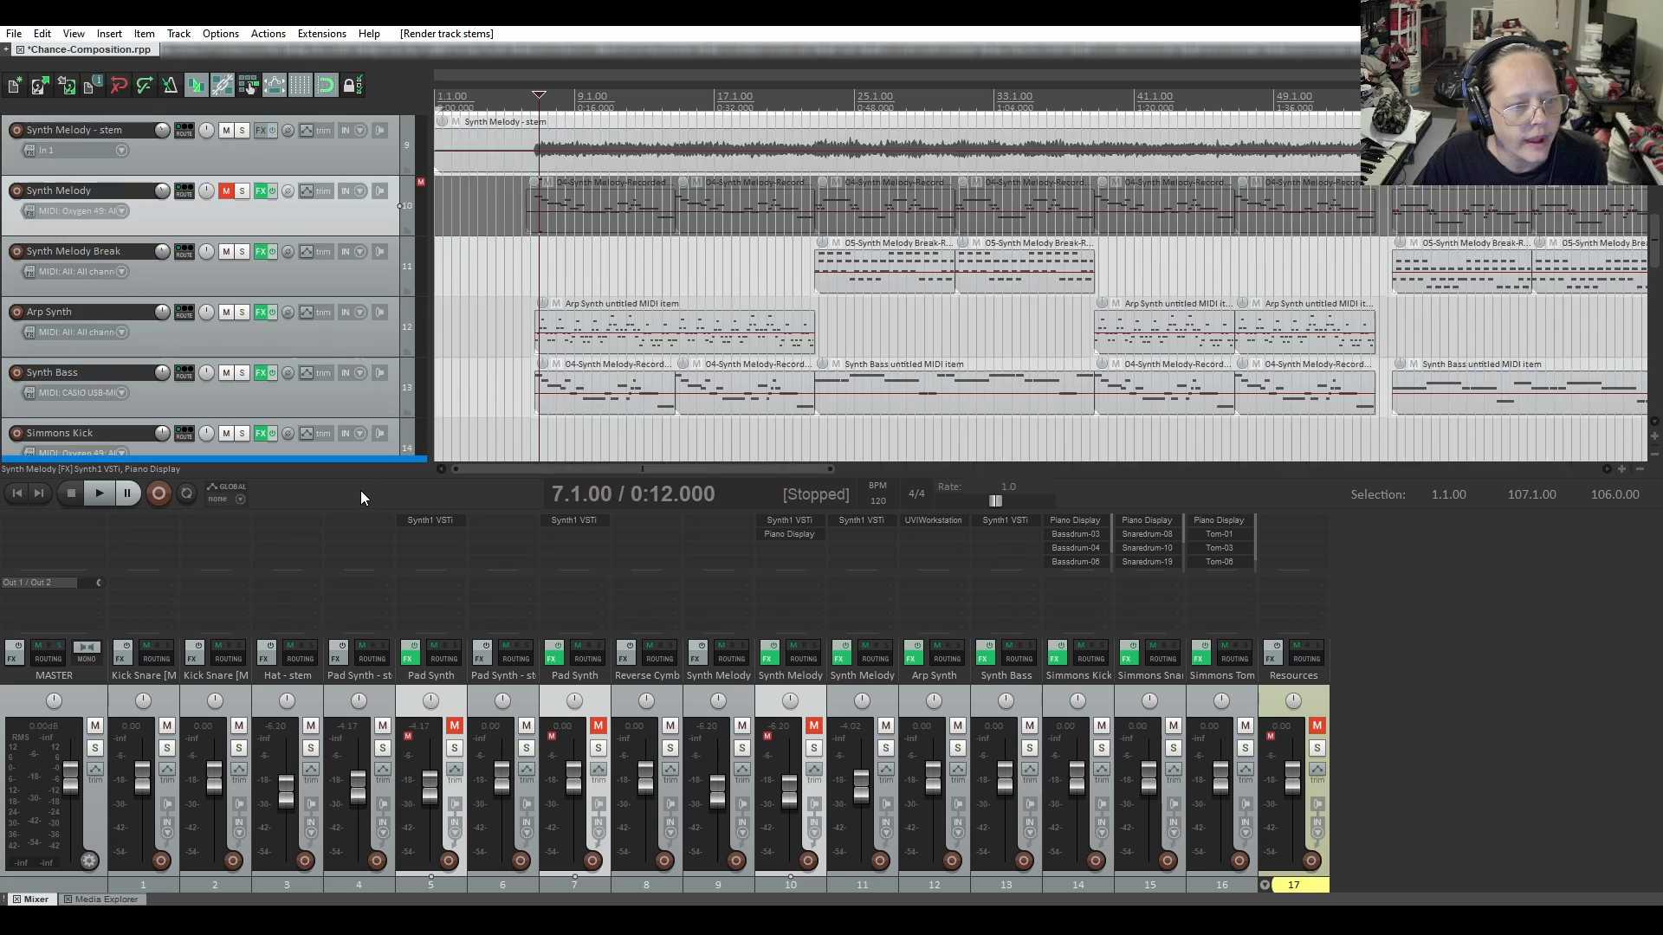
pyautogui.hotkey('ctrl', 'alt', 'End')
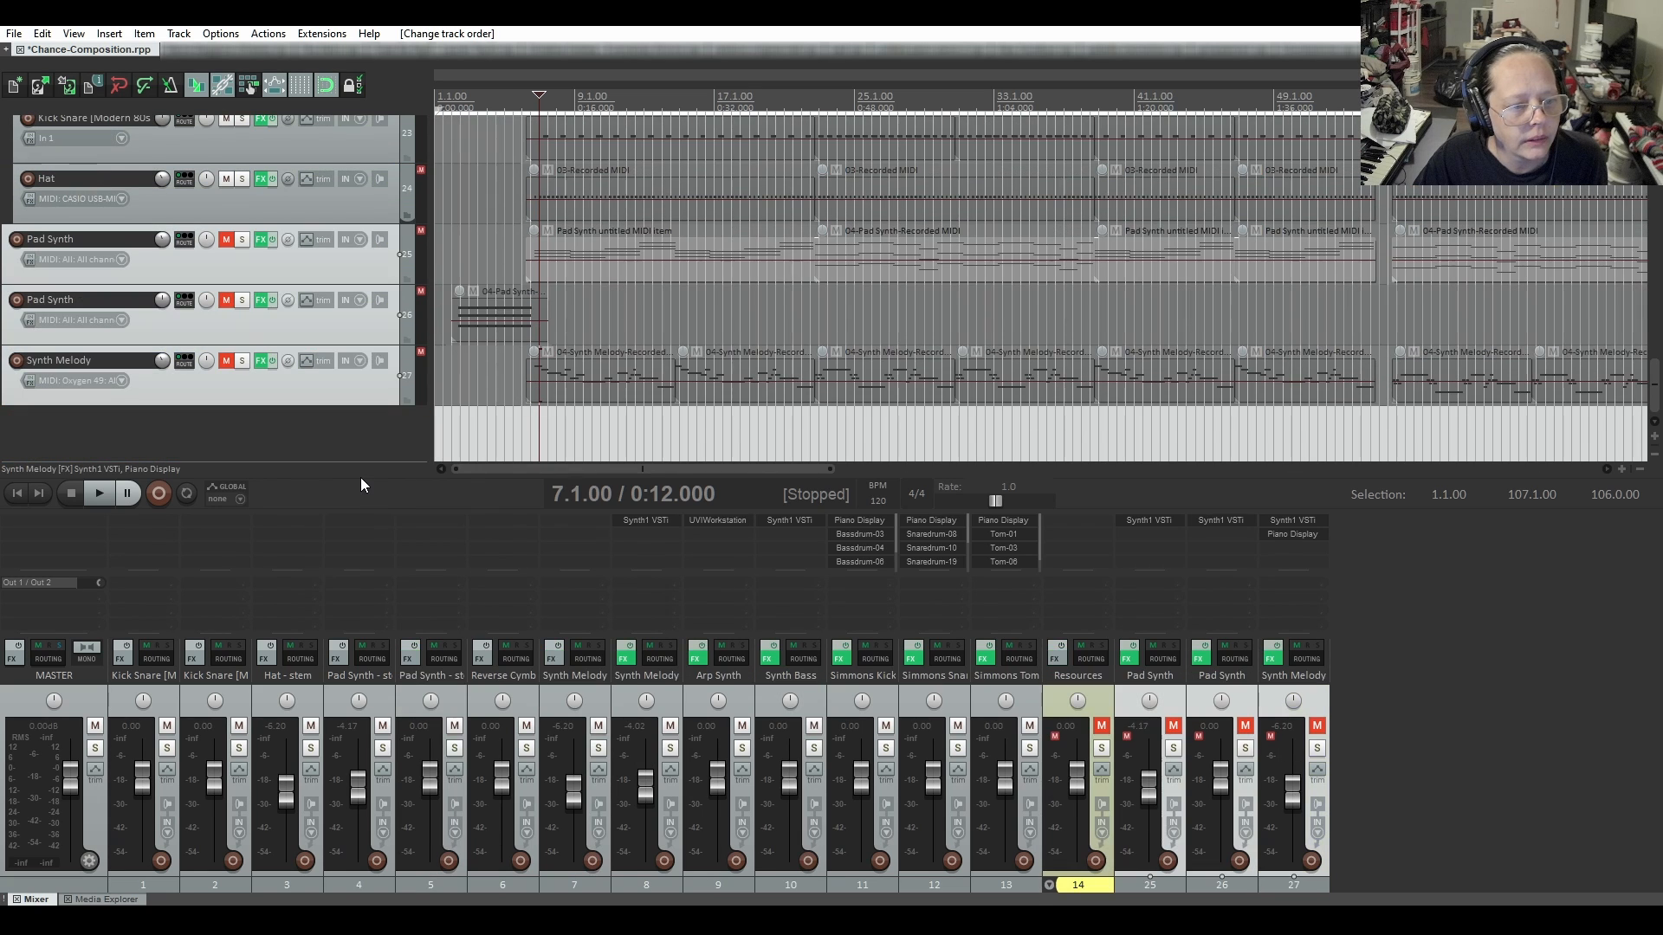
# Nest the moved Pad Synth and Synth Melody MIDI tracks inside the Resources folder and unmute them
pyautogui.click(407, 220)
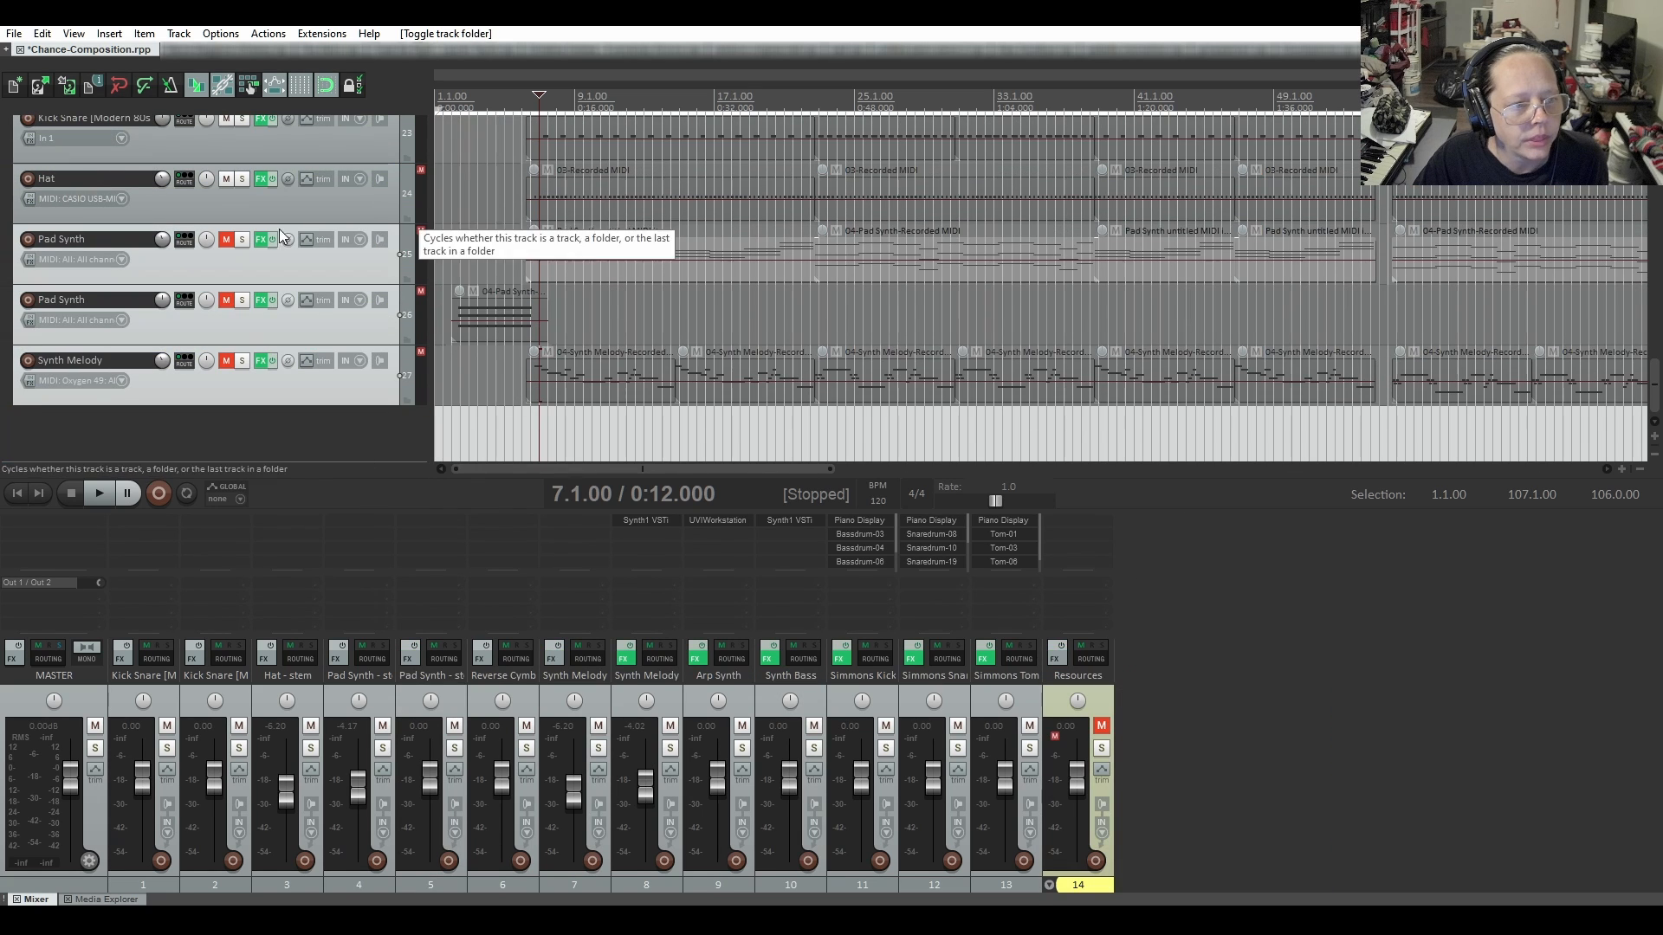
pyautogui.click(227, 240)
pyautogui.scroll(10, 262, 322)
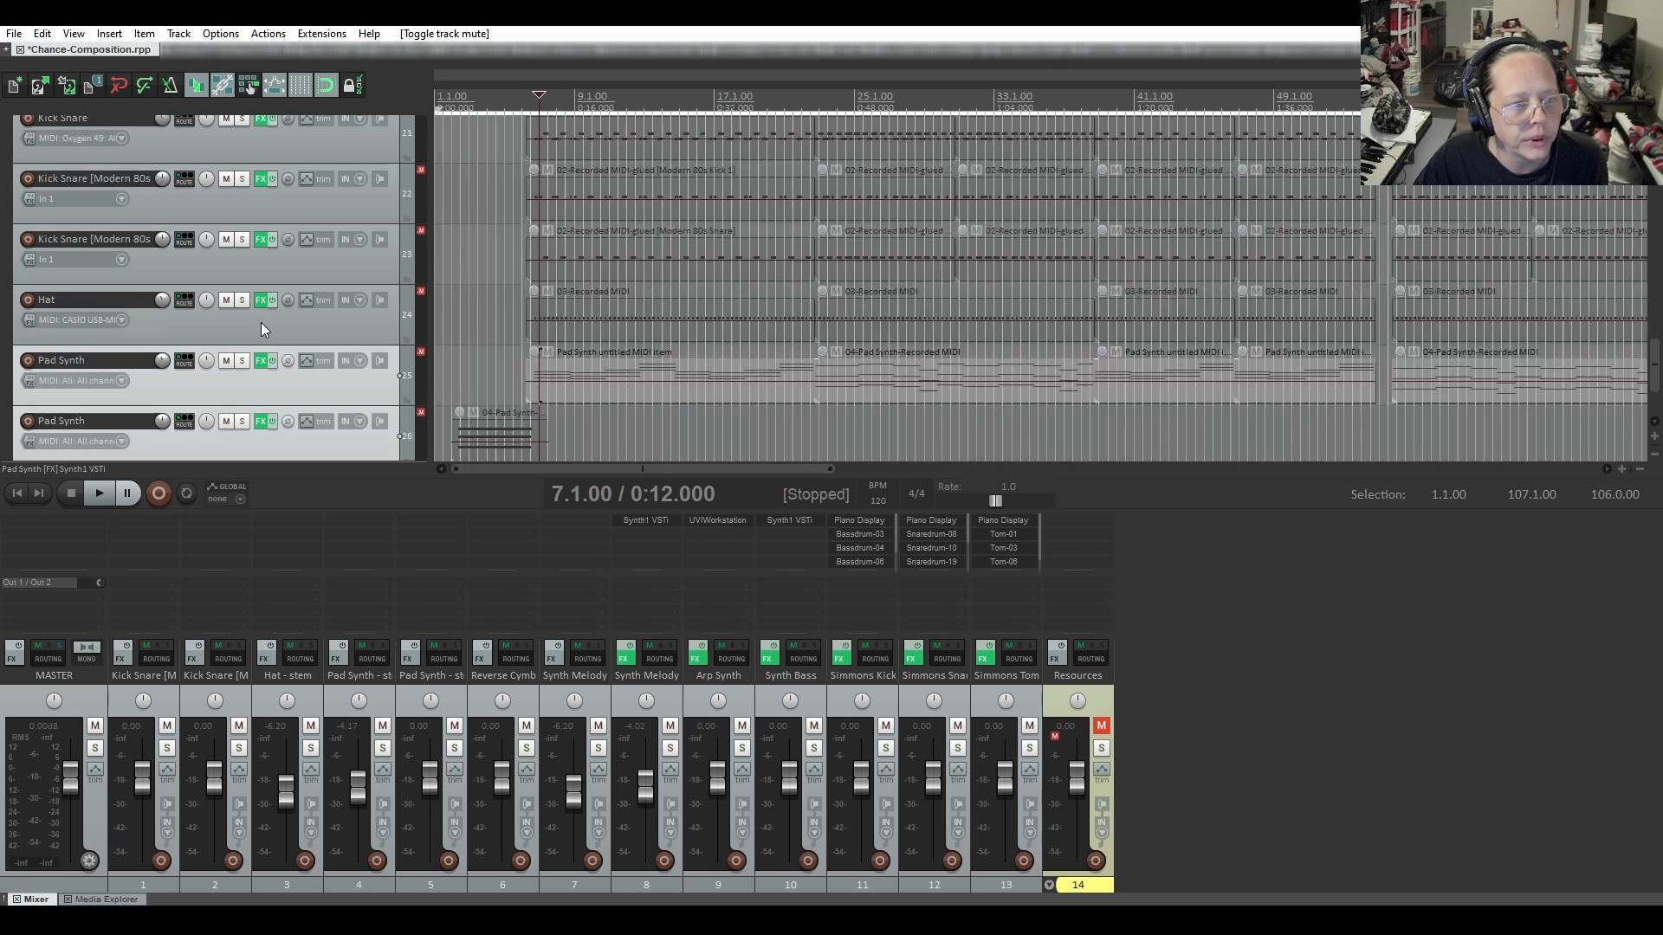
pyautogui.scroll(-4, 261, 323)
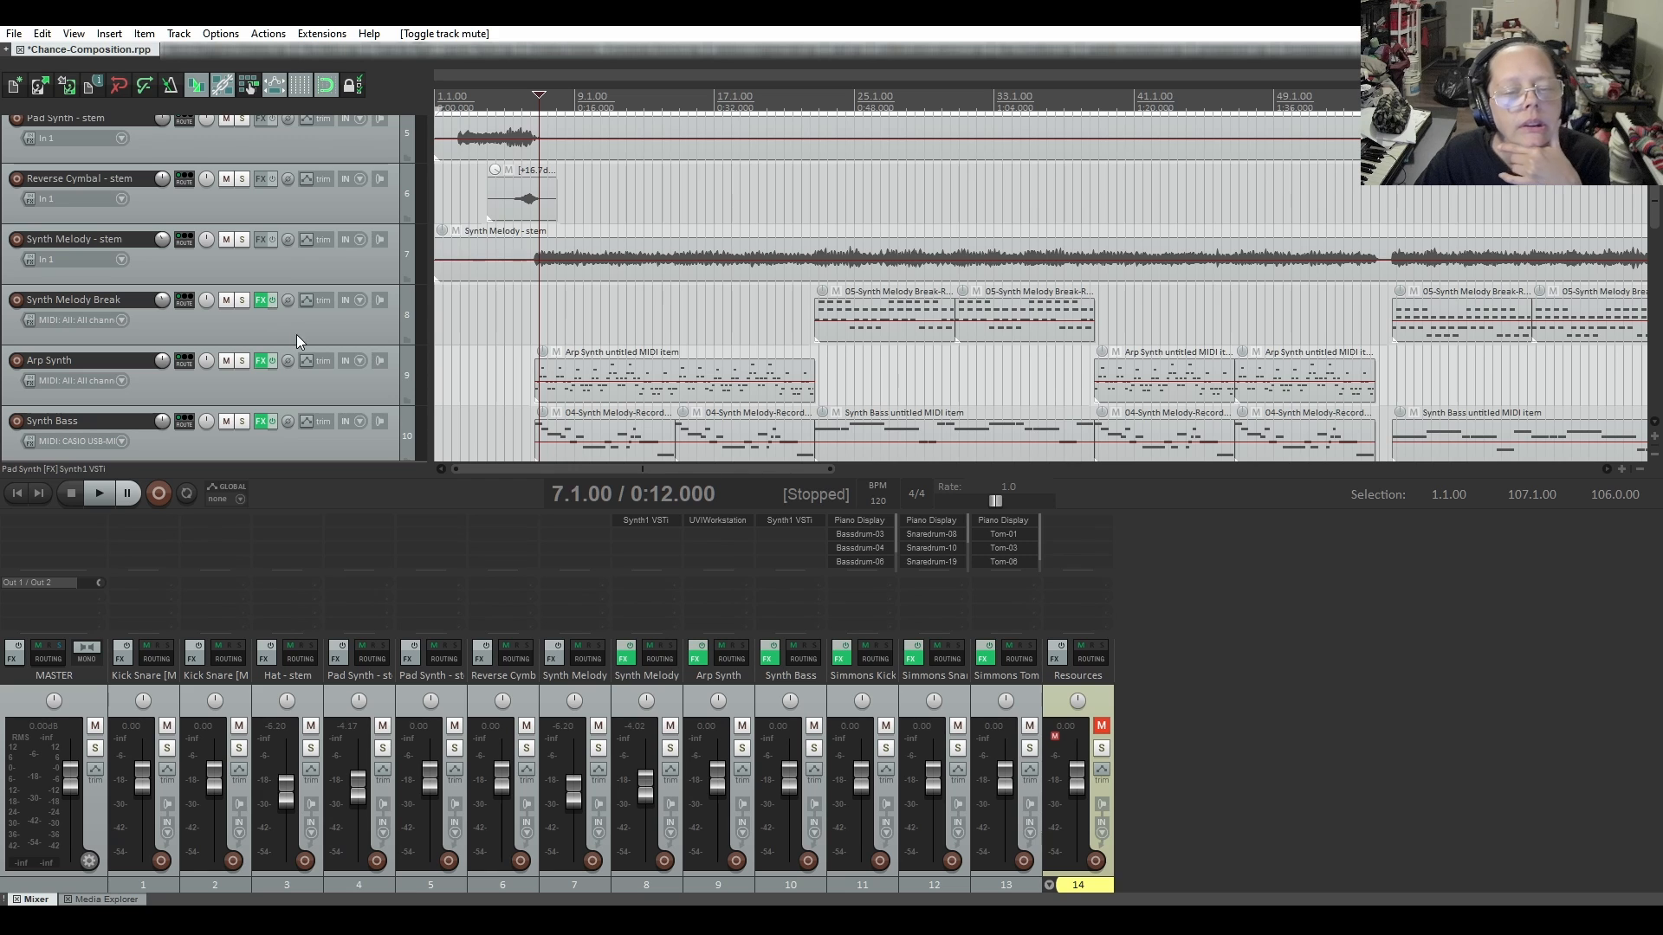
# Render the Arp Synth track to a mono stem track and mute the original
pyautogui.rightClick(349, 396)
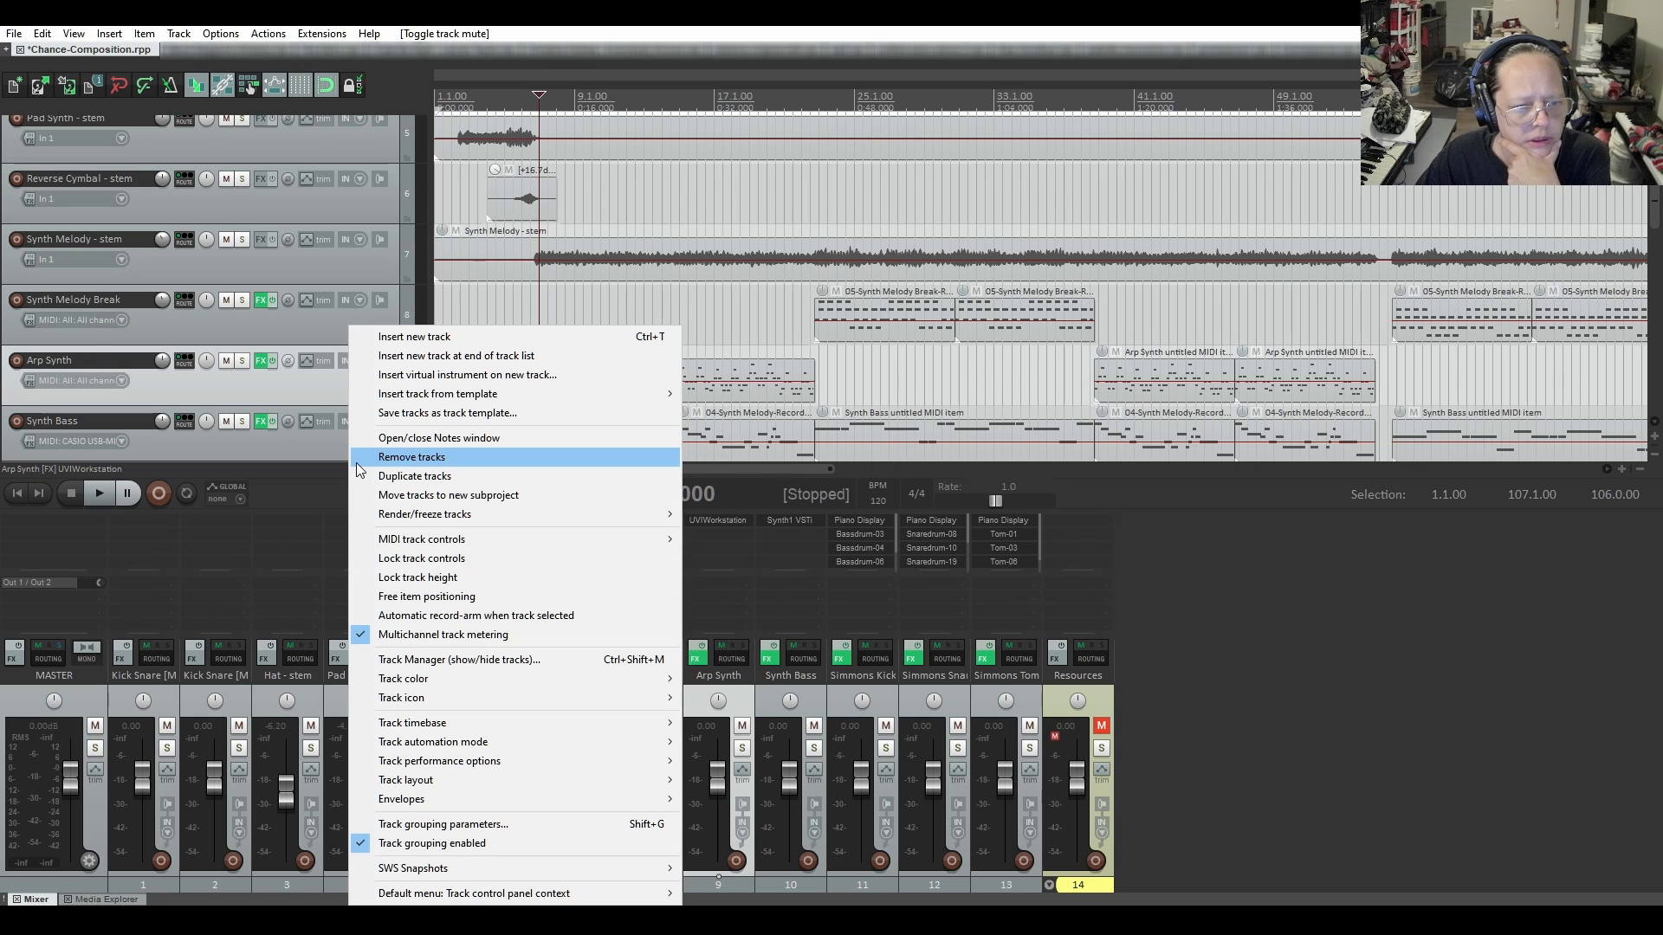
pyautogui.moveTo(419, 520)
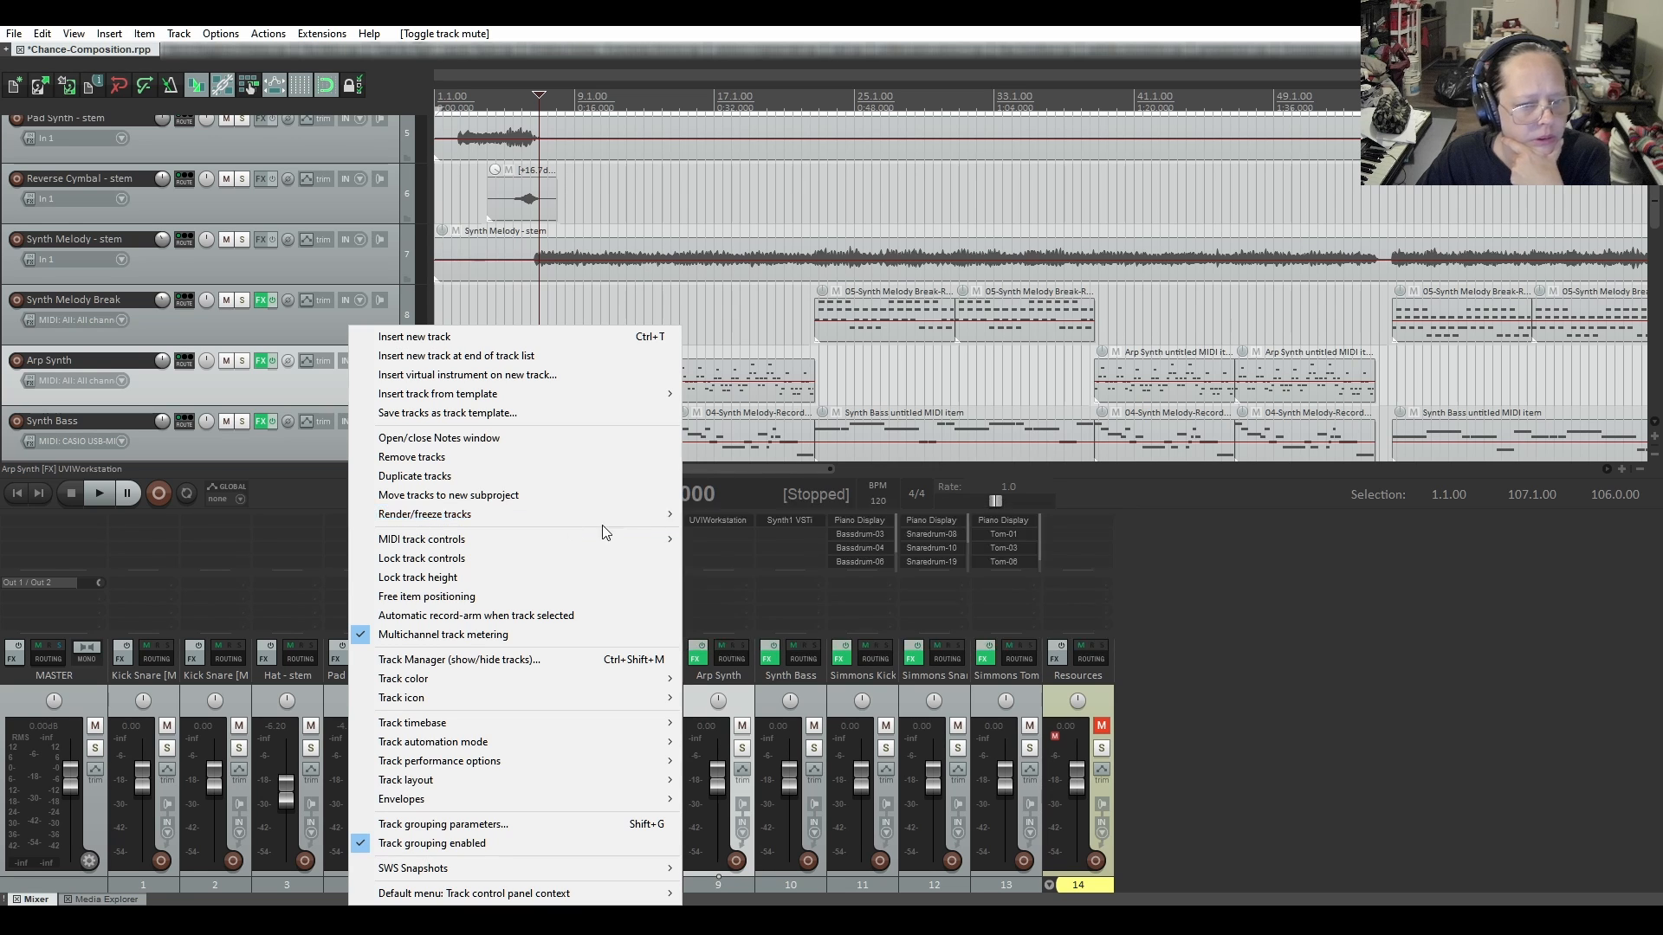
pyautogui.click(771, 512)
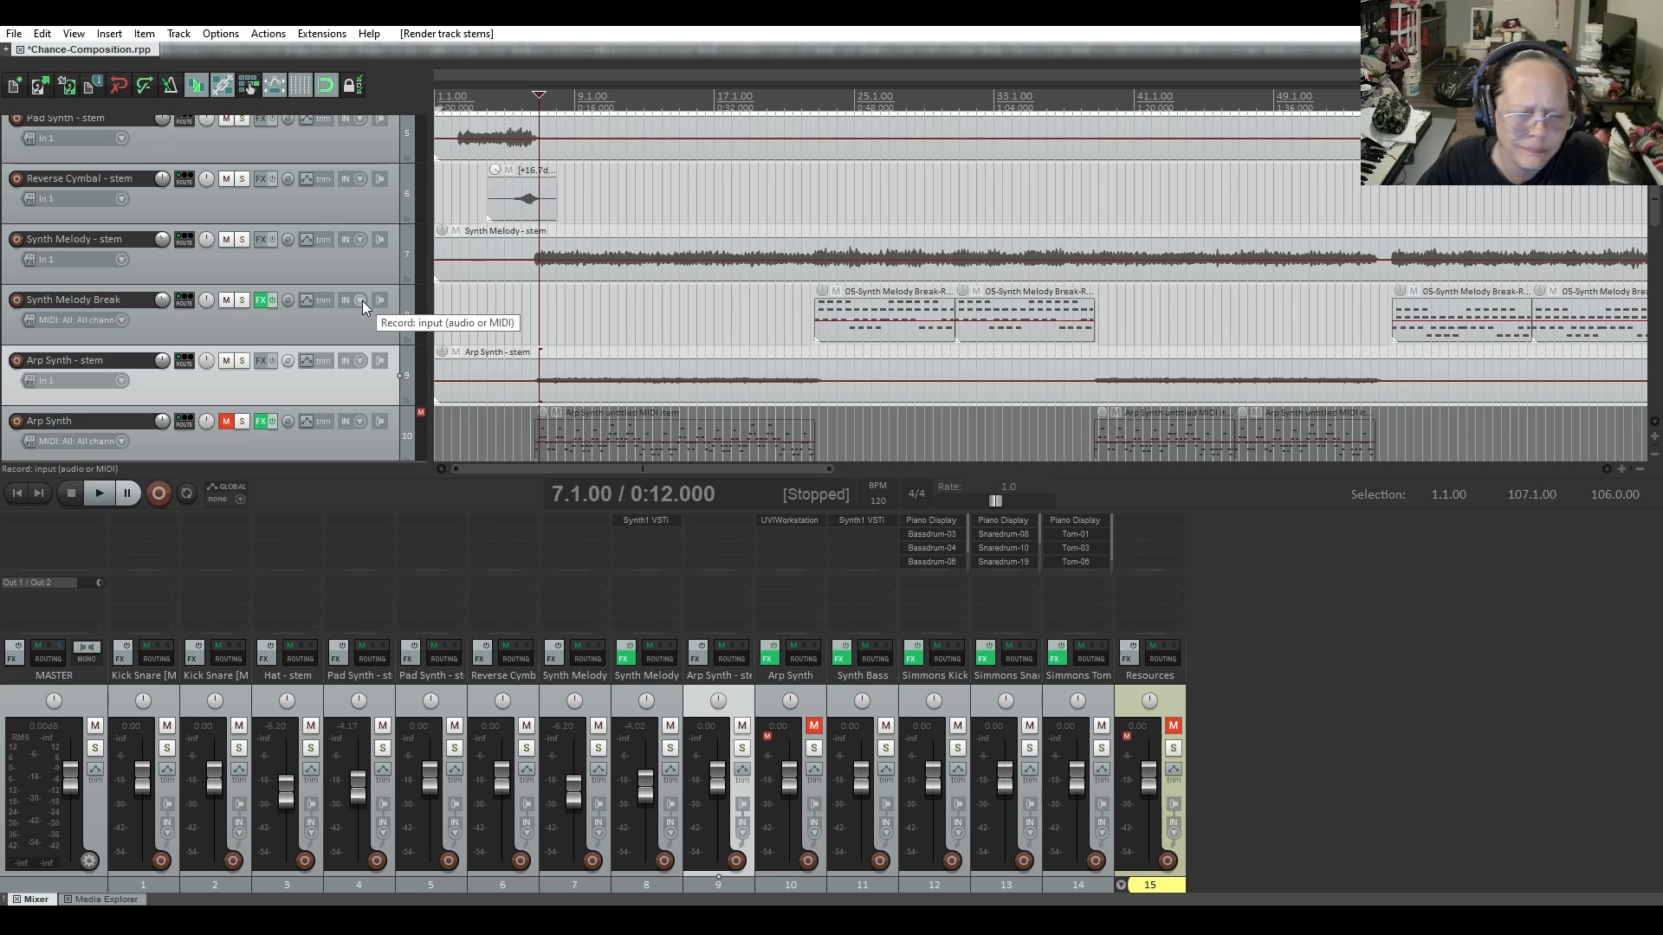
# Render the Synth Bass track to a mono stem track, muting the original MIDI track
pyautogui.scroll(-3, 362, 300)
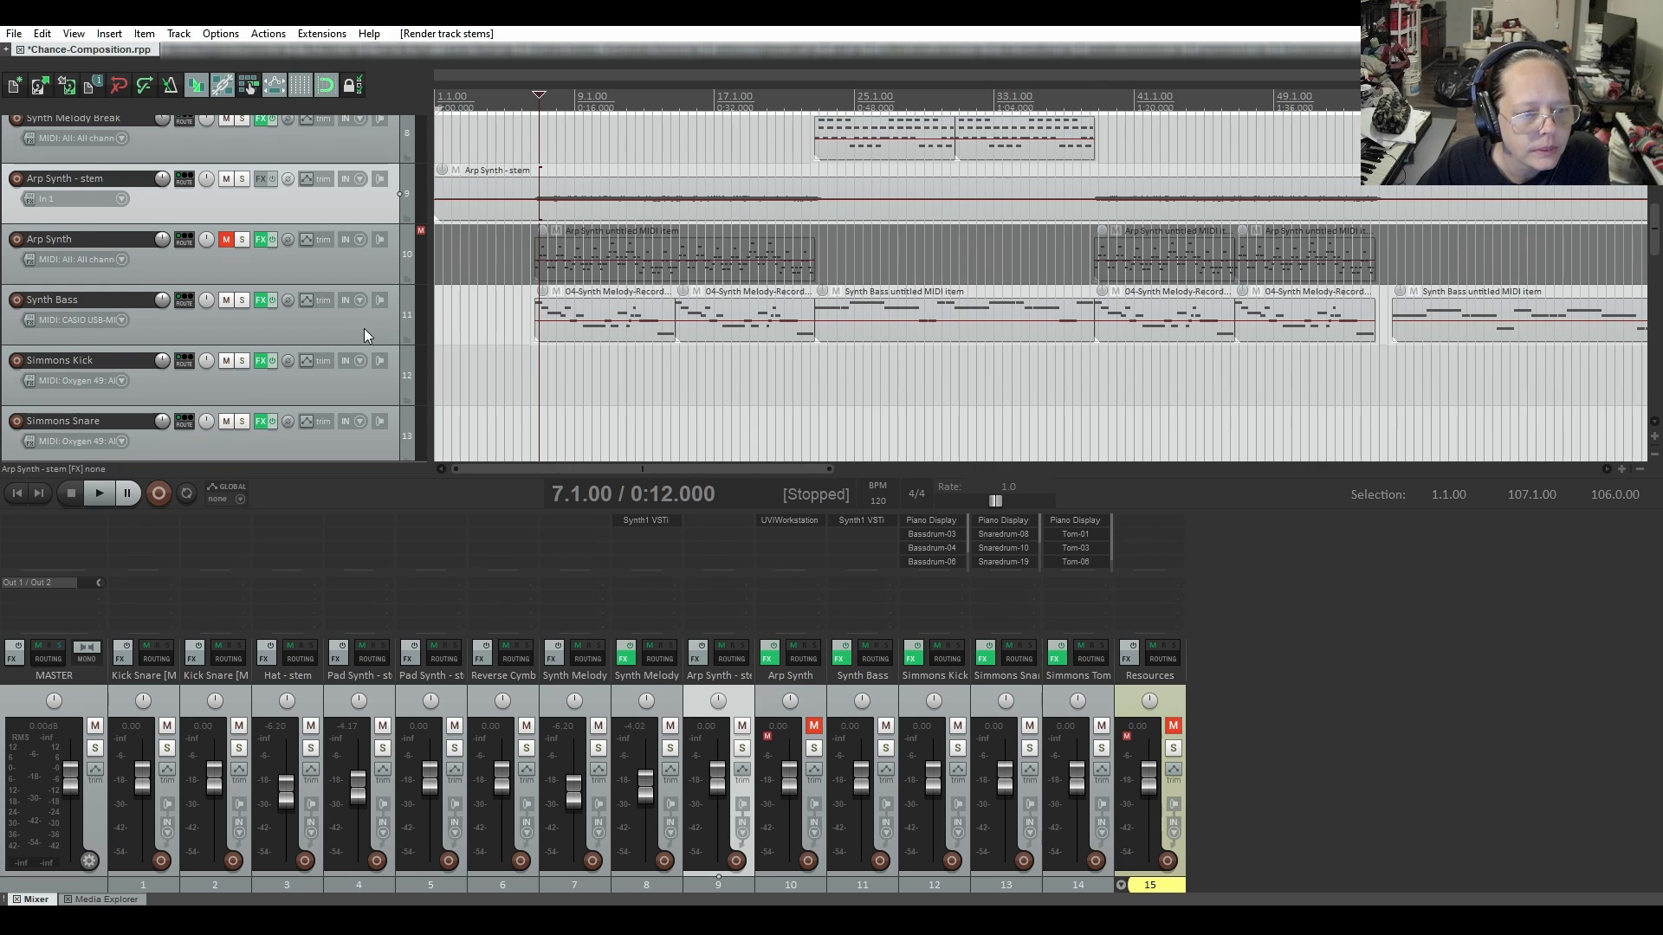
pyautogui.click(364, 329)
pyautogui.rightClick(363, 329)
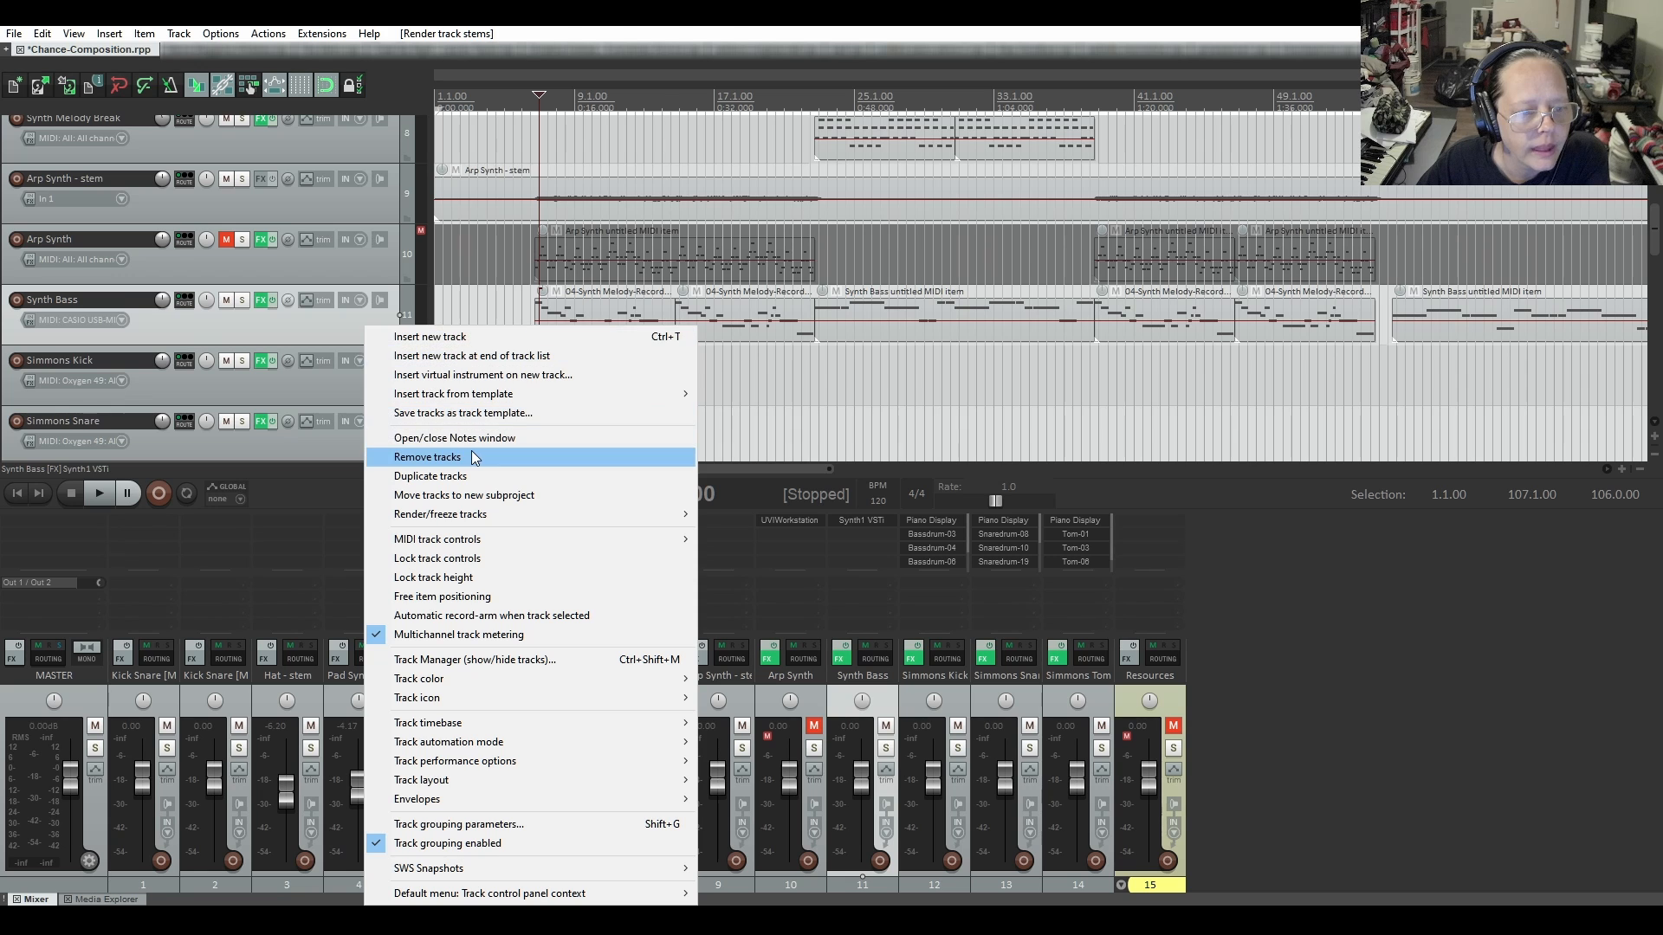
pyautogui.moveTo(479, 523)
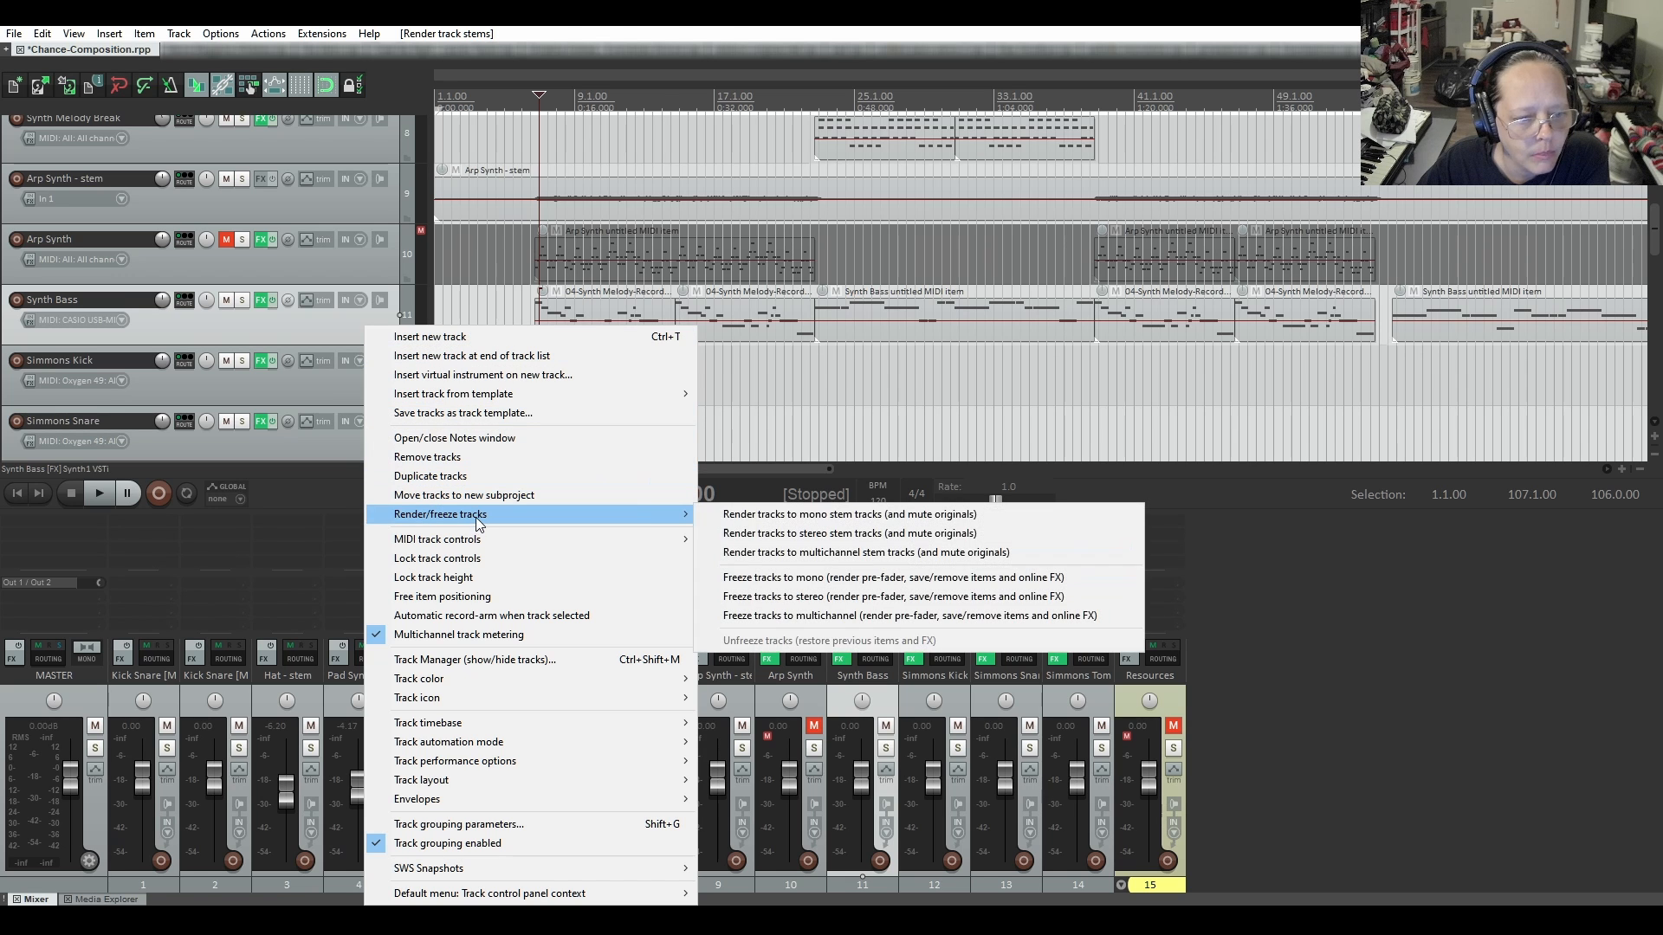
pyautogui.click(756, 518)
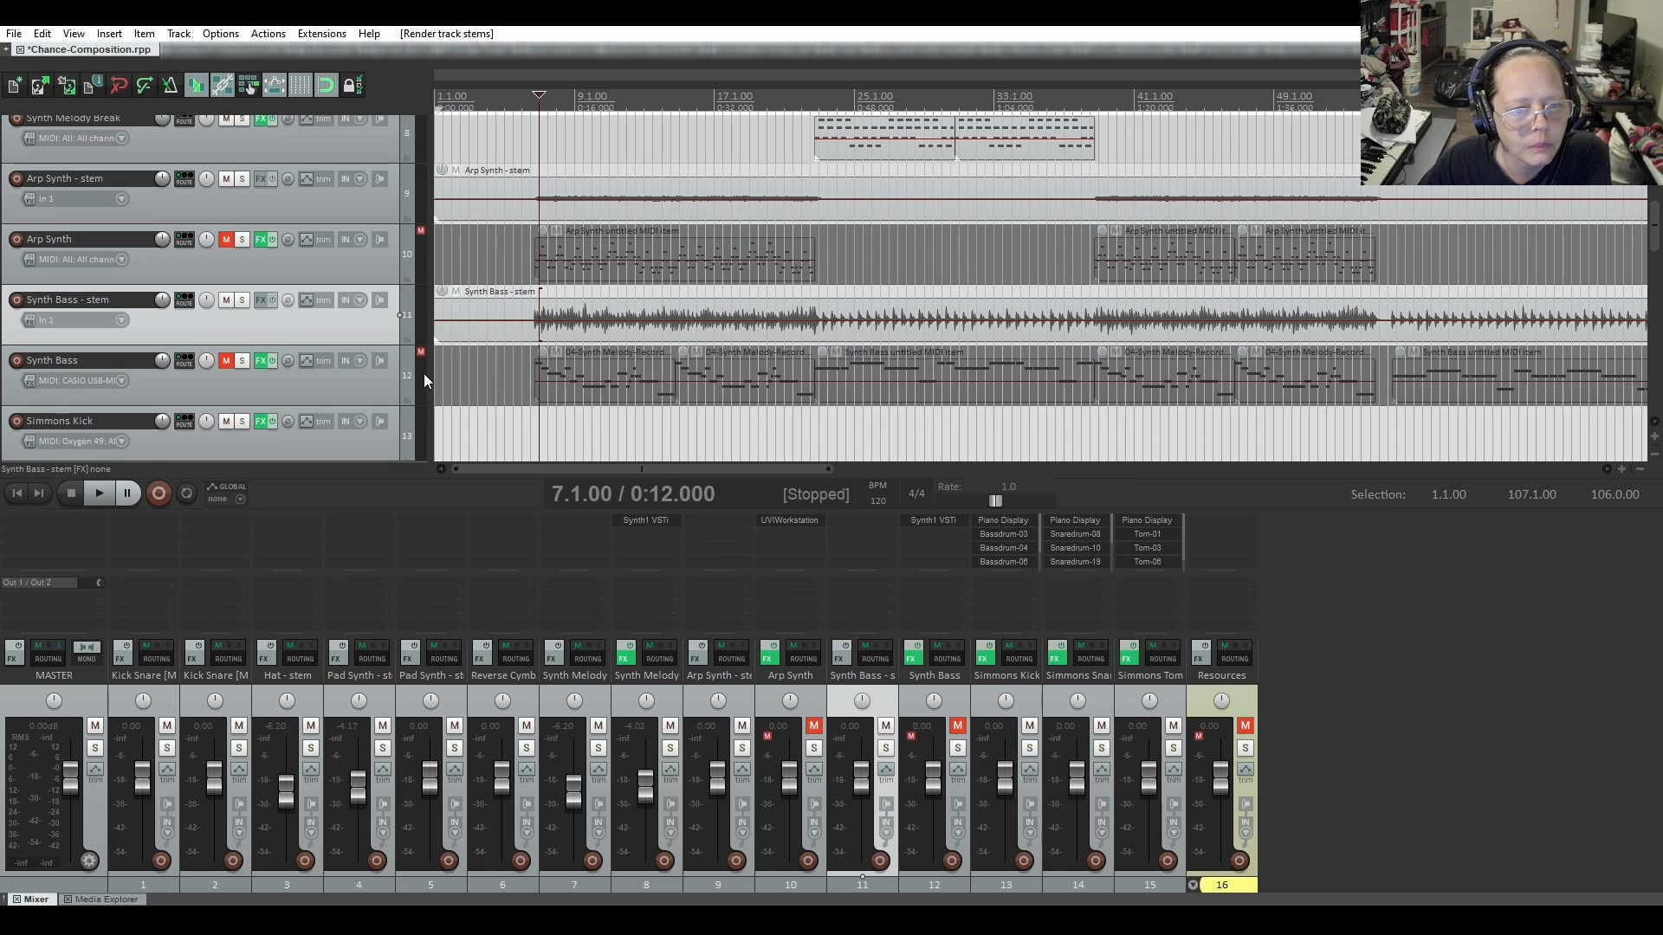
# Move the muted Arp Synth and Synth Bass MIDI tracks to the end of the Resources folder, nest them inside it and unmute them
pyautogui.click(302, 265)
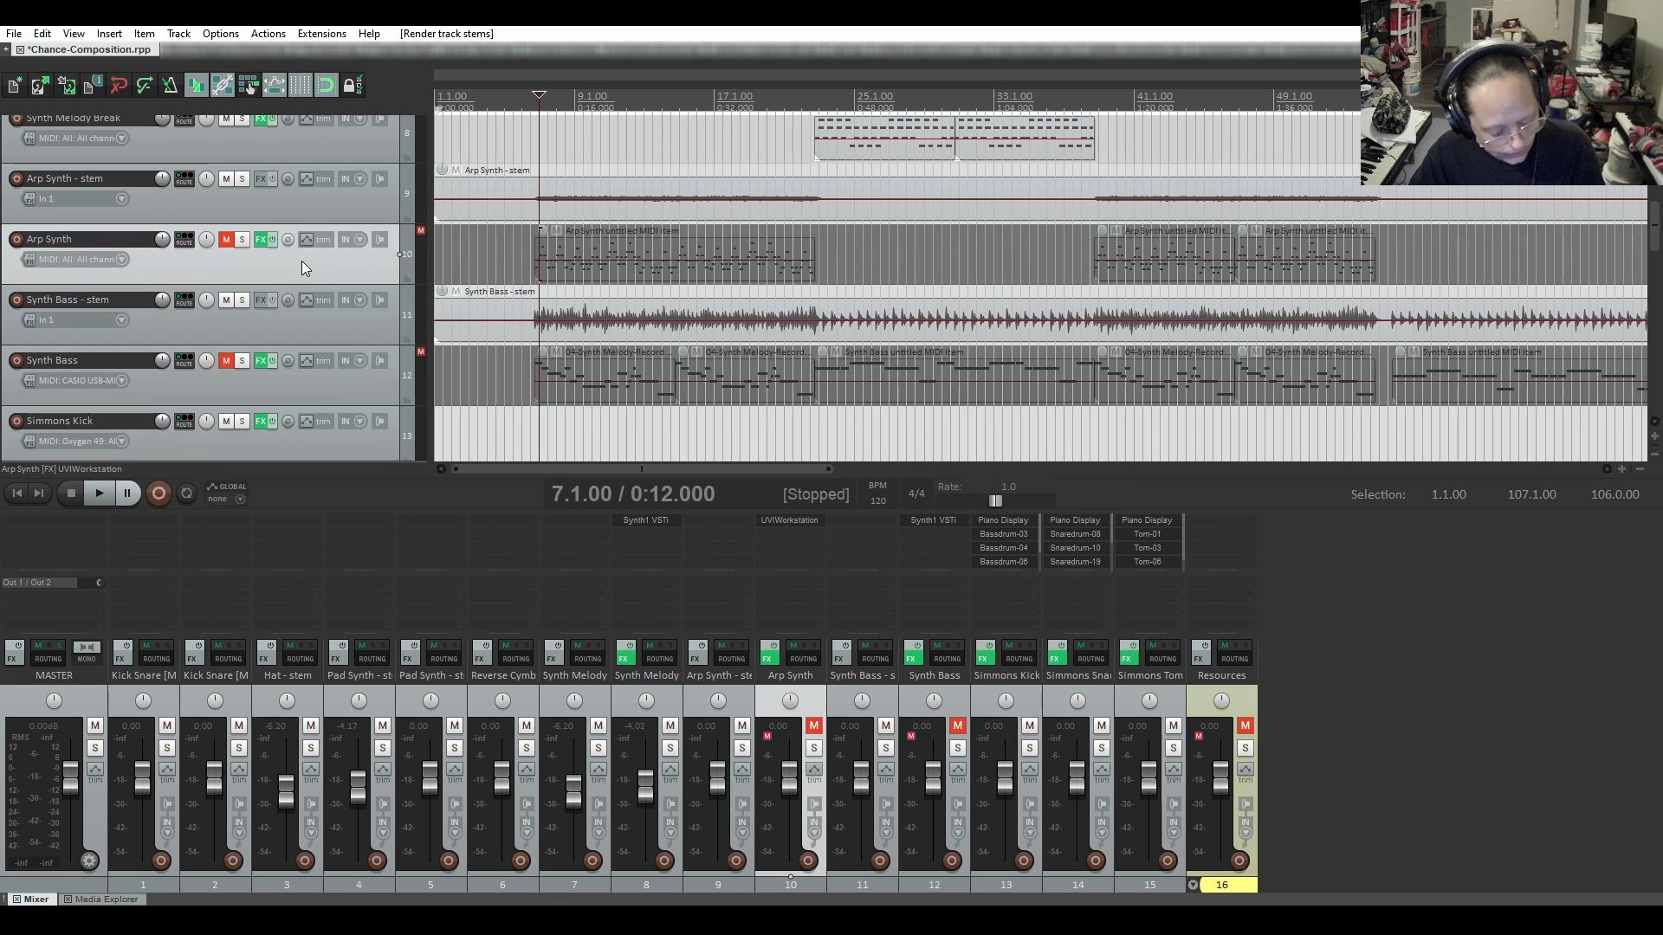
pyautogui.click(321, 381)
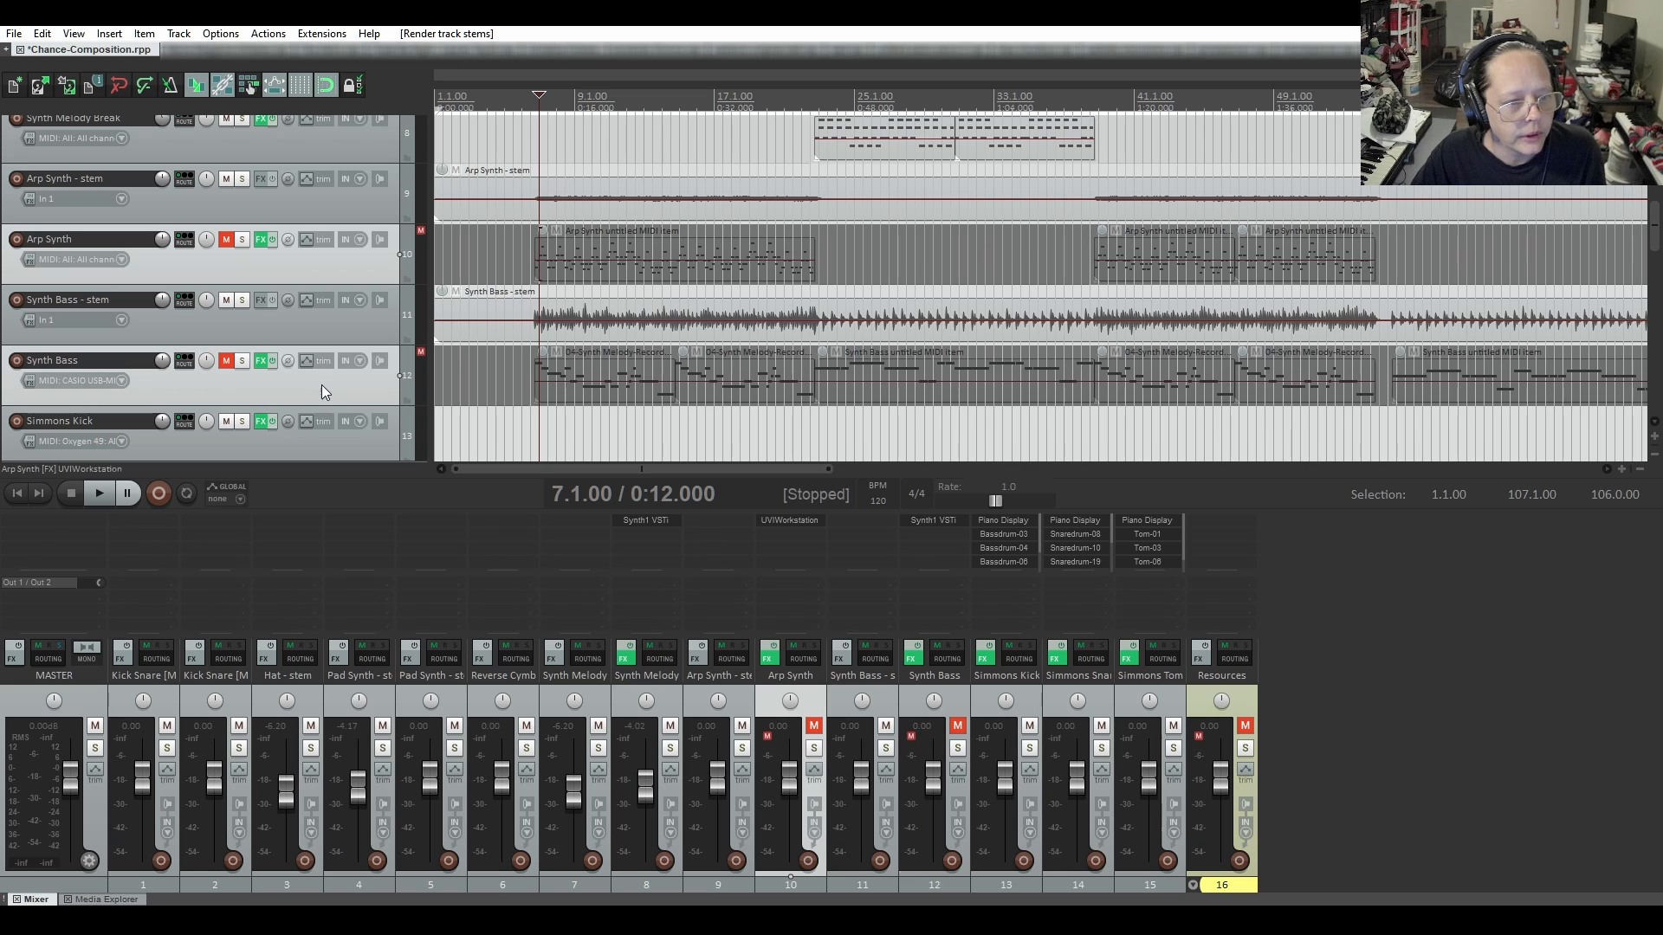
pyautogui.scroll(-2, 310, 362)
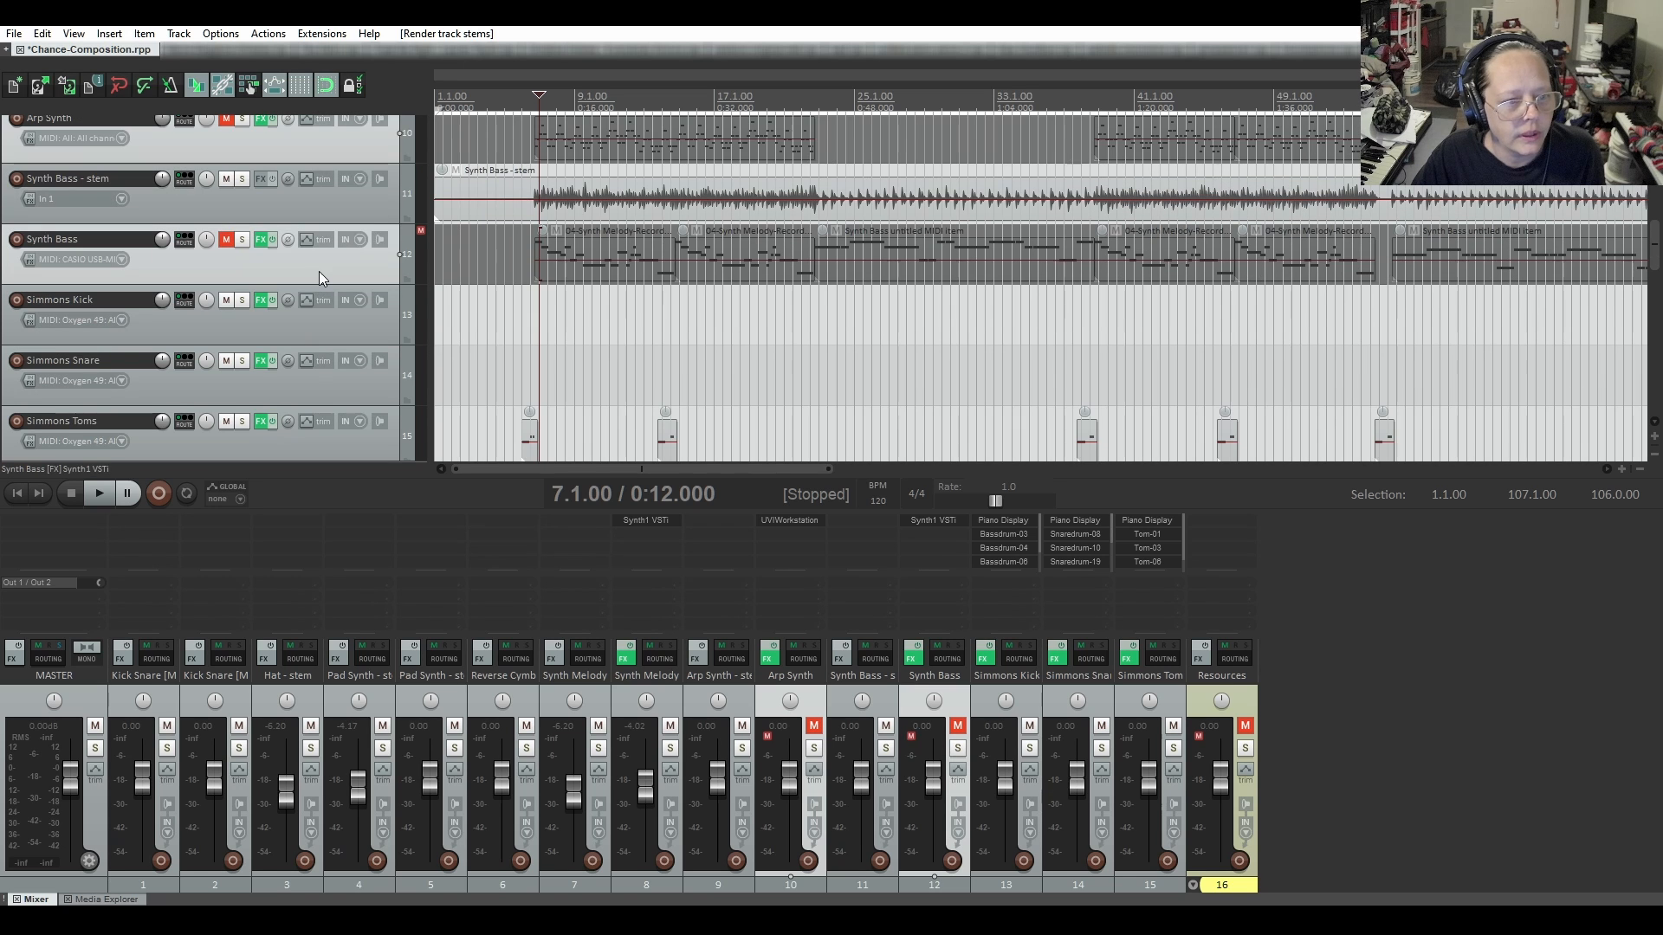
pyautogui.scroll(-4, 318, 449)
pyautogui.moveTo(306, 488); pyautogui.dragTo(308, 449)
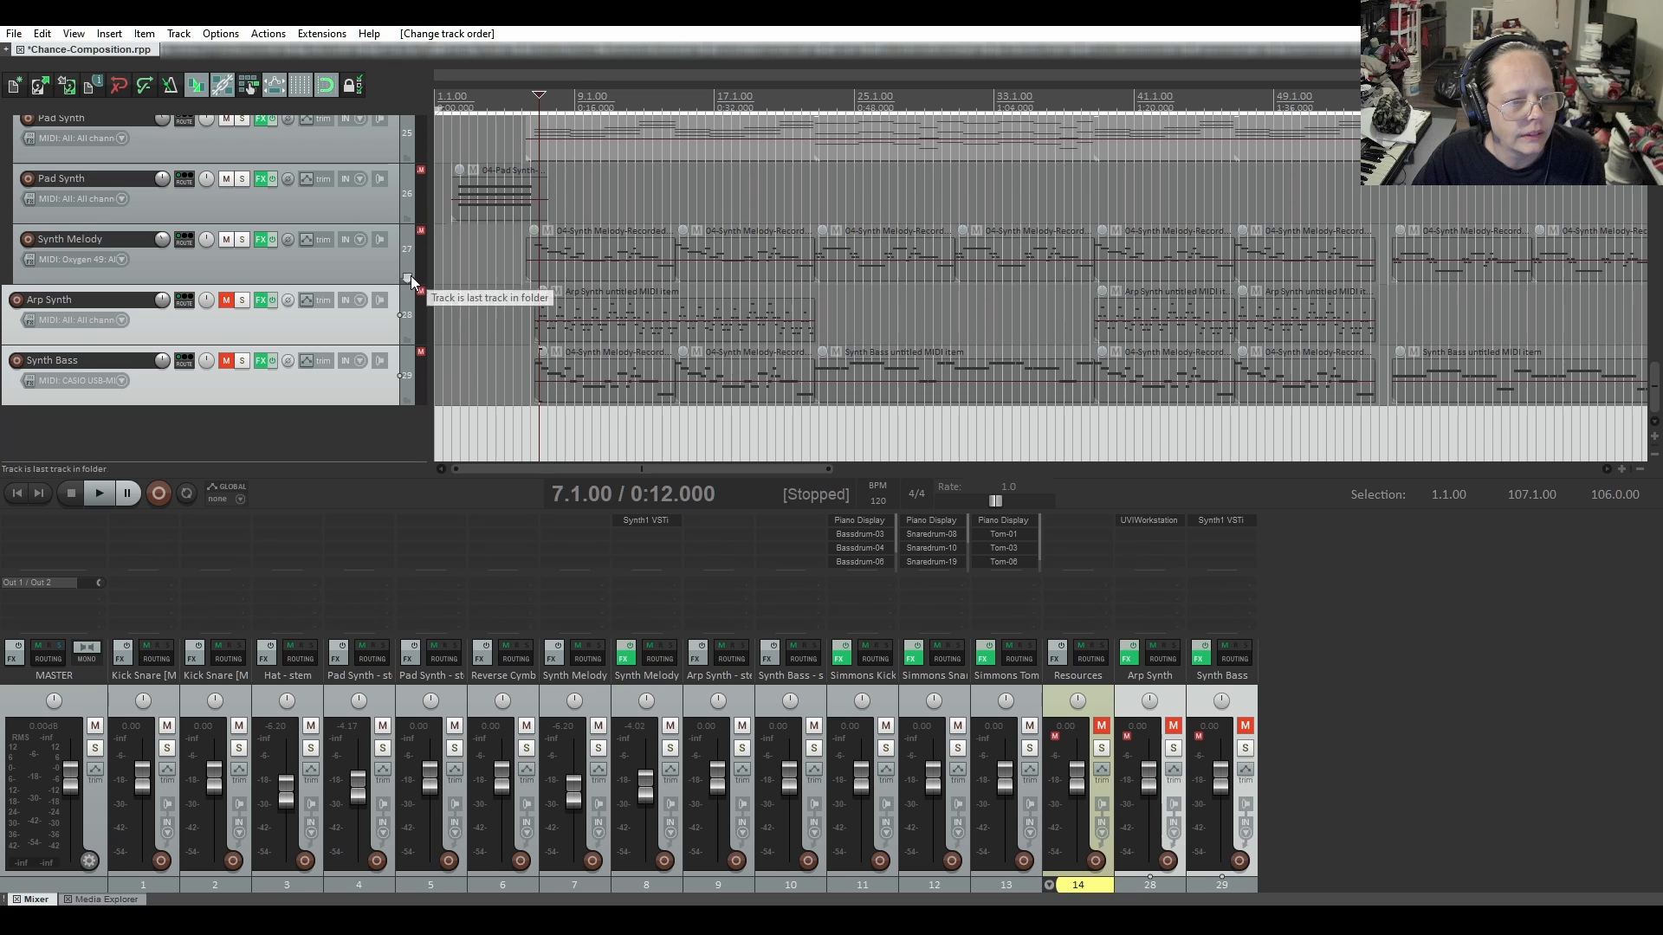
pyautogui.click(227, 300)
# Explode all the MIDI items on the Simmons Toms track by note row (pitch) onto separate tracks
pyautogui.scroll(15, 230, 357)
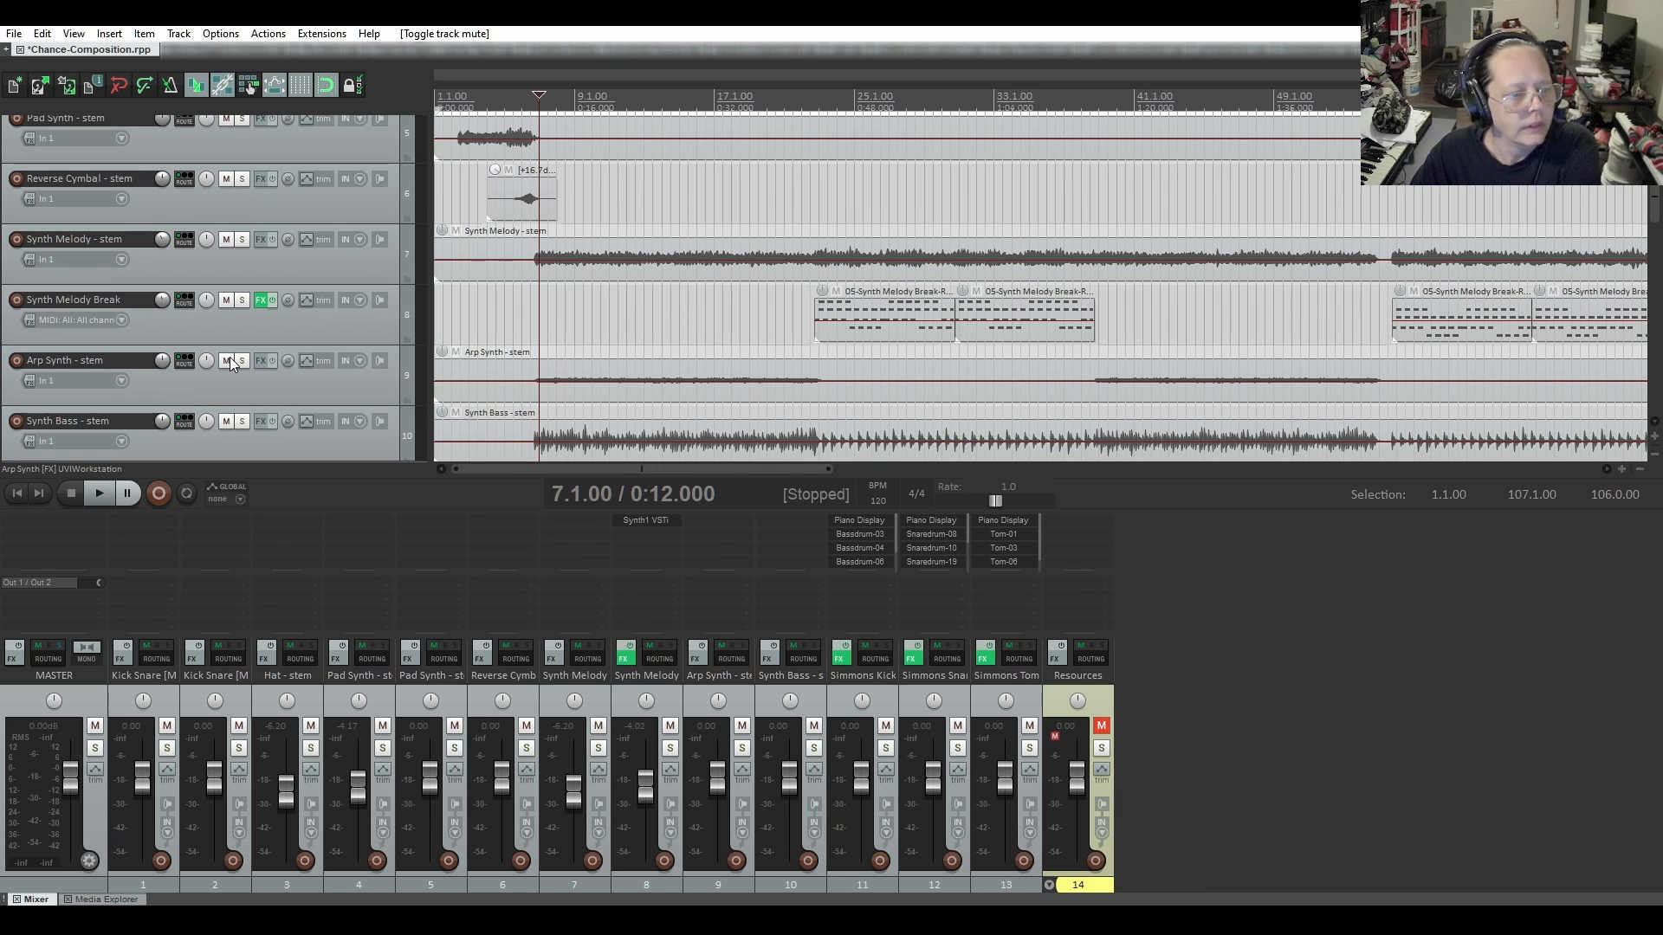
pyautogui.scroll(-5, 230, 357)
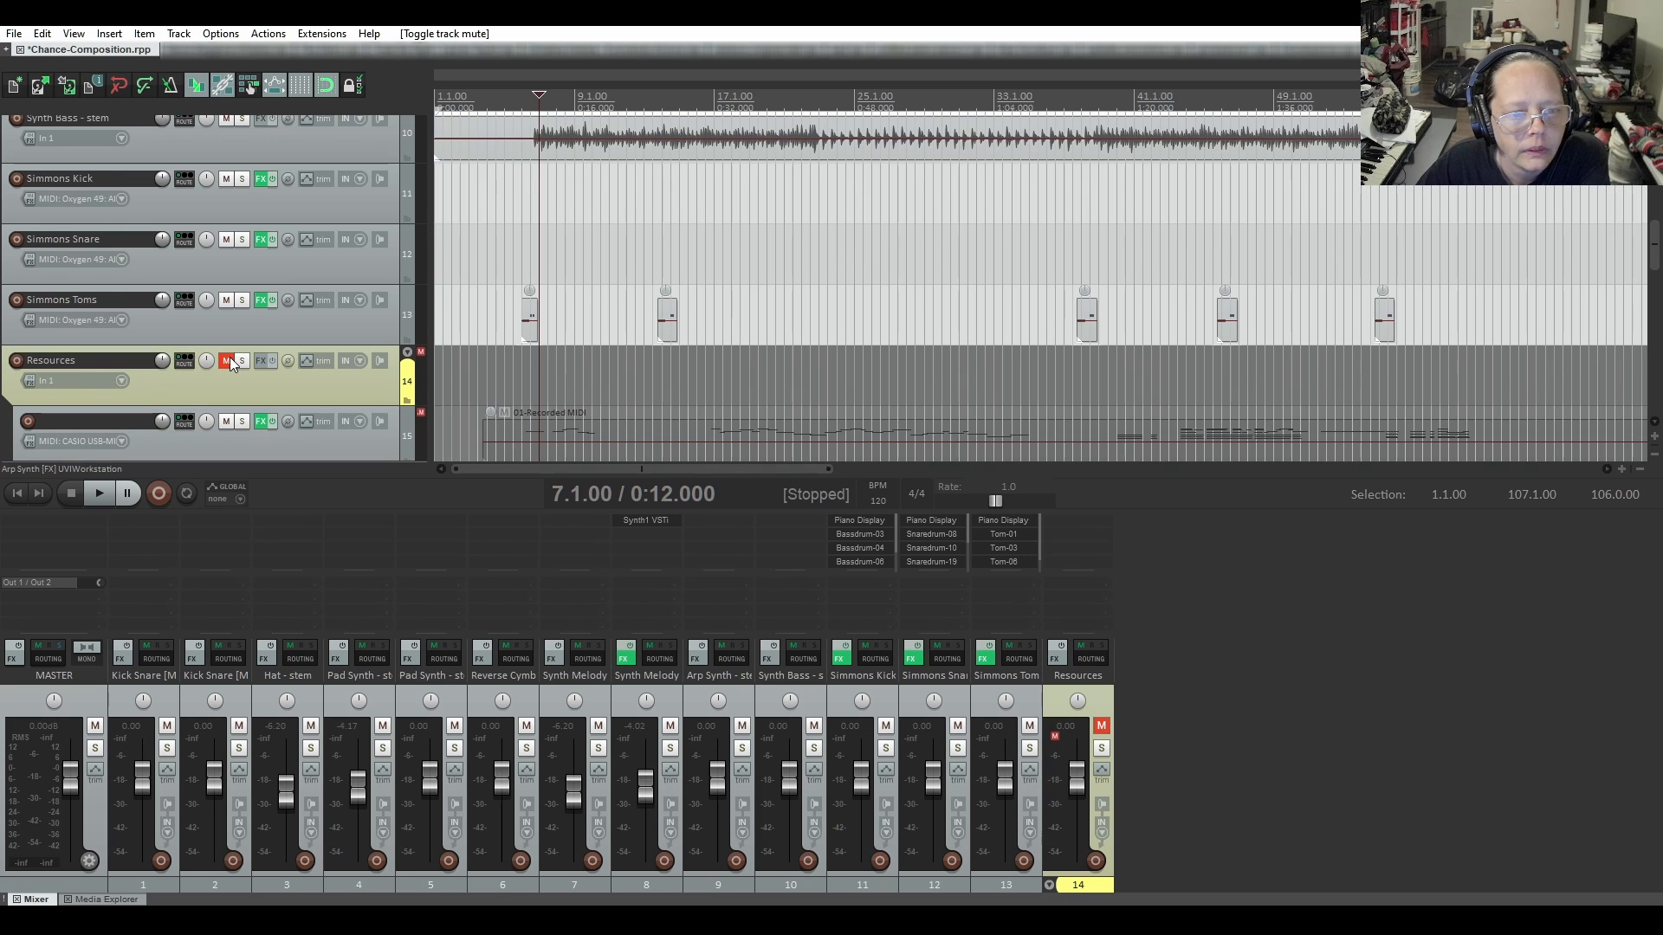
pyautogui.click(329, 330)
pyautogui.rightClick(334, 318)
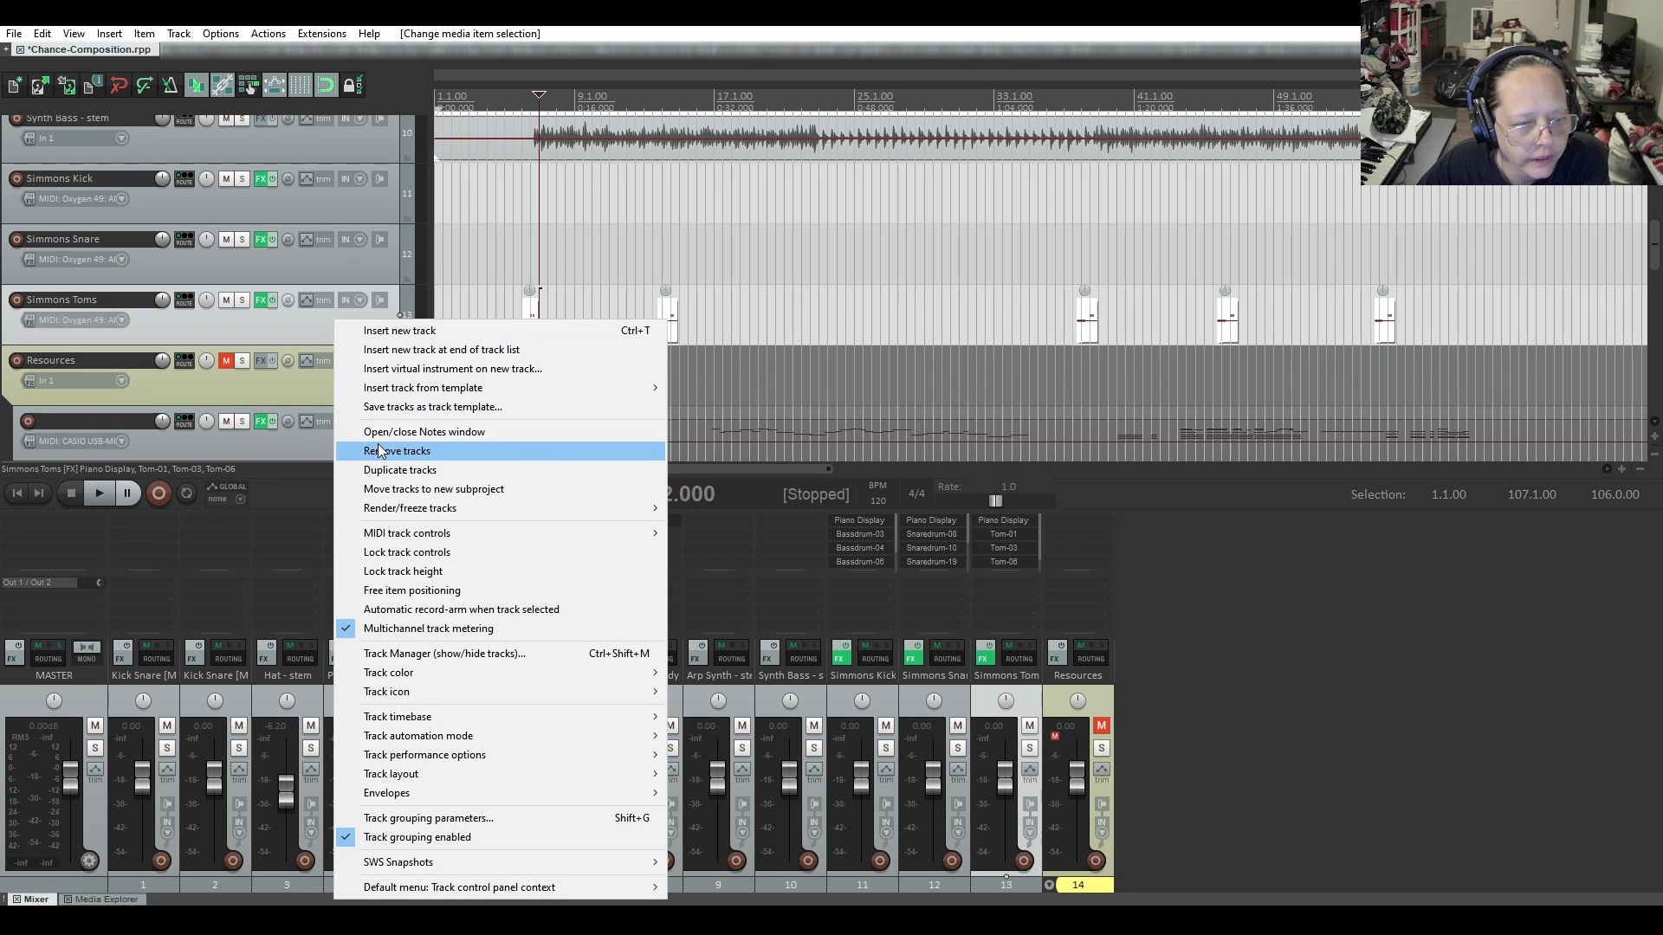
pyautogui.click(528, 305)
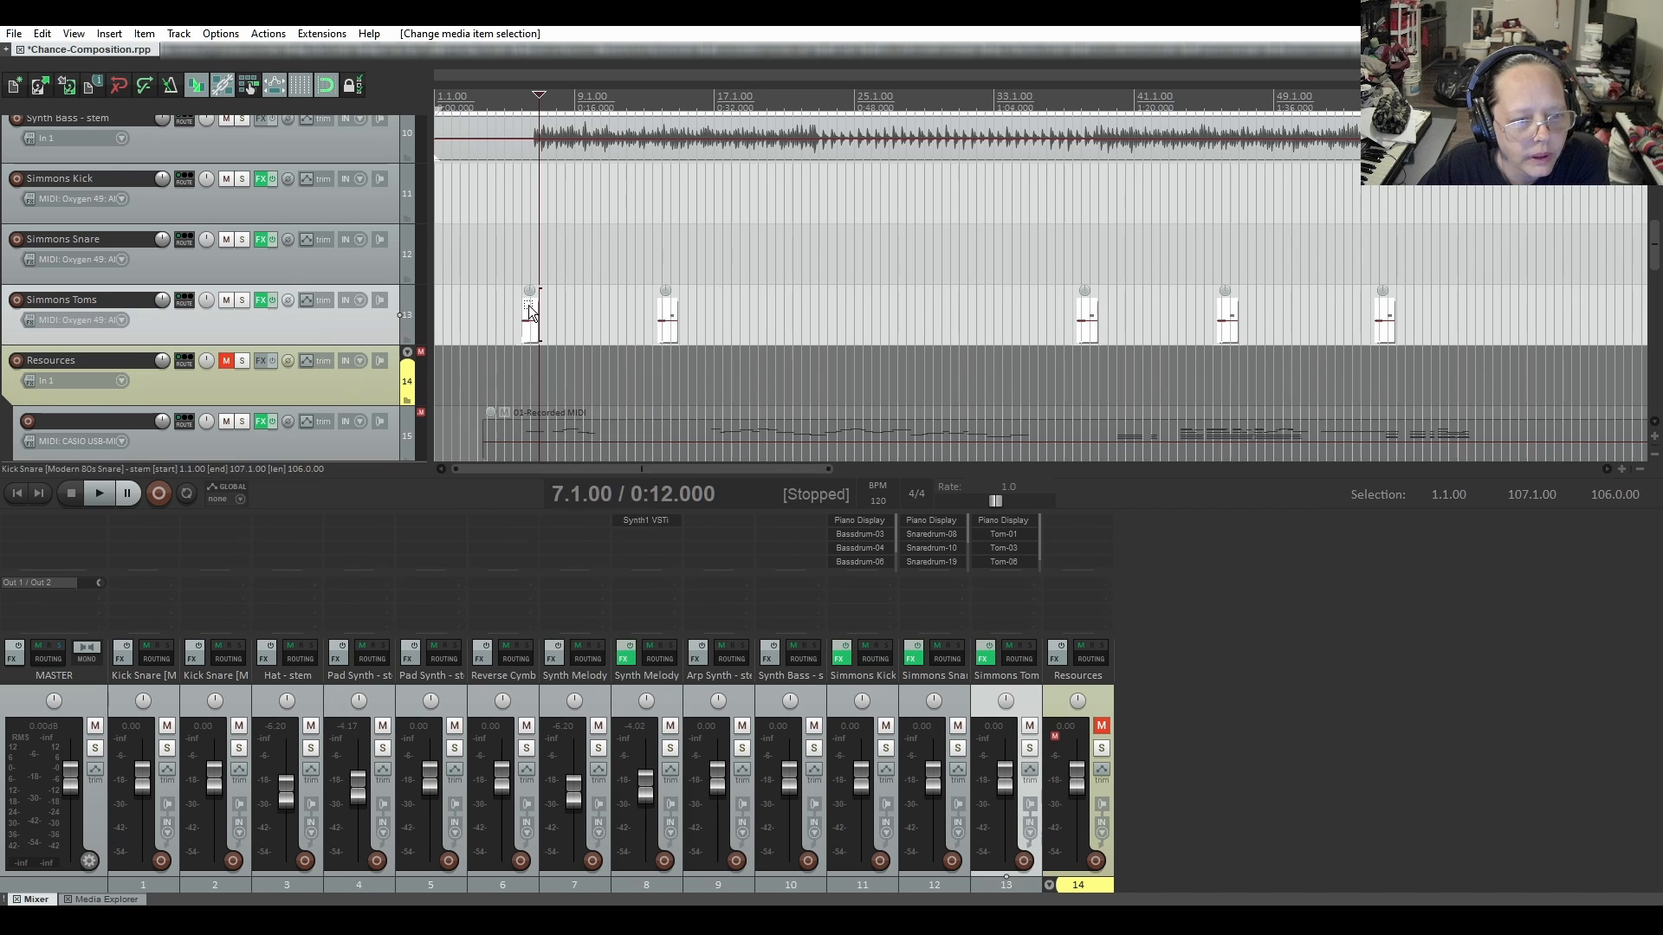
pyautogui.rightClick(528, 304)
pyautogui.moveTo(614, 386)
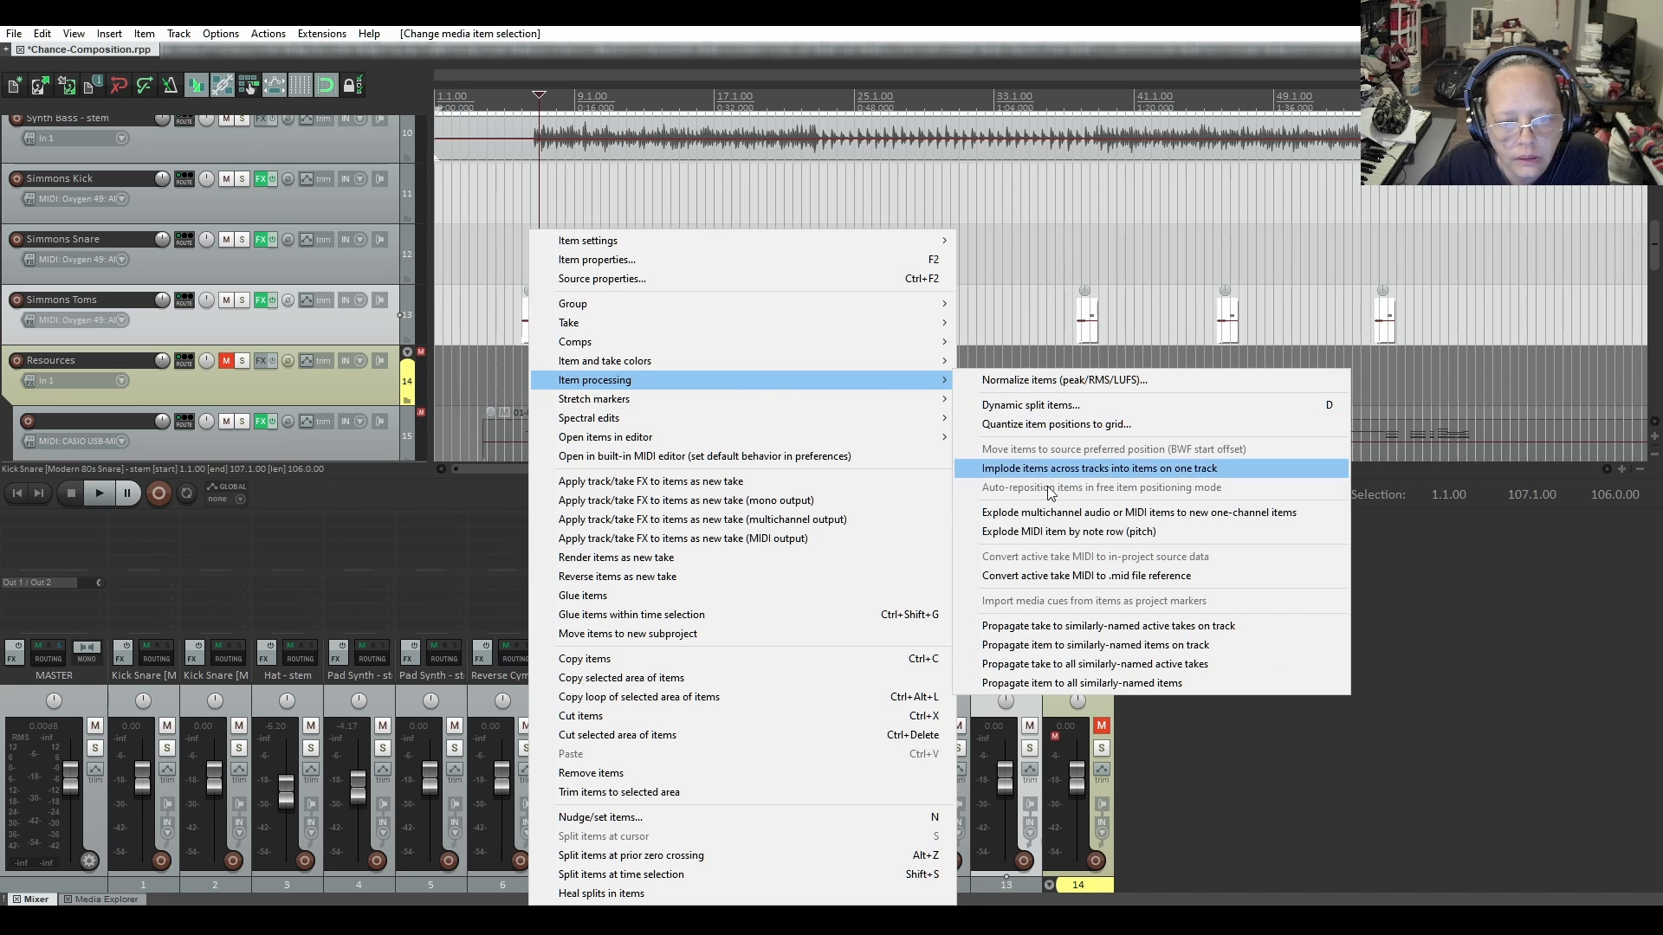
pyautogui.click(1055, 534)
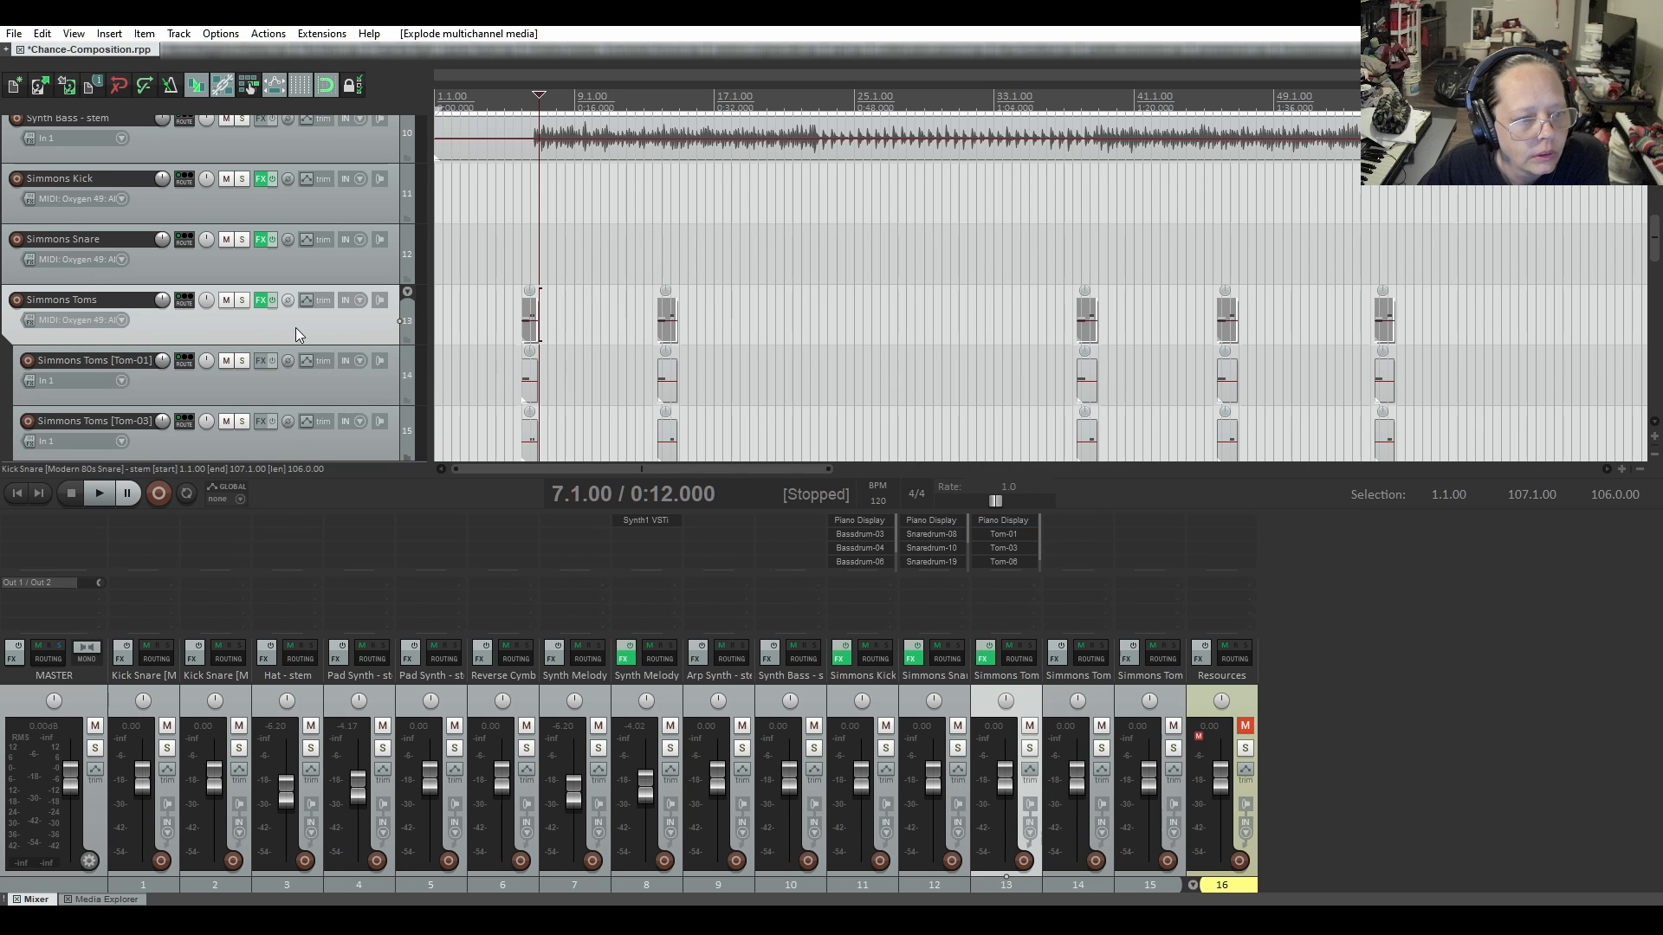
# Copy the Simmons Toms FX chain onto the exploded Tom-01 and Tom-03 tracks, closing each FX window
pyautogui.moveTo(259, 300); pyautogui.dragTo(265, 364)
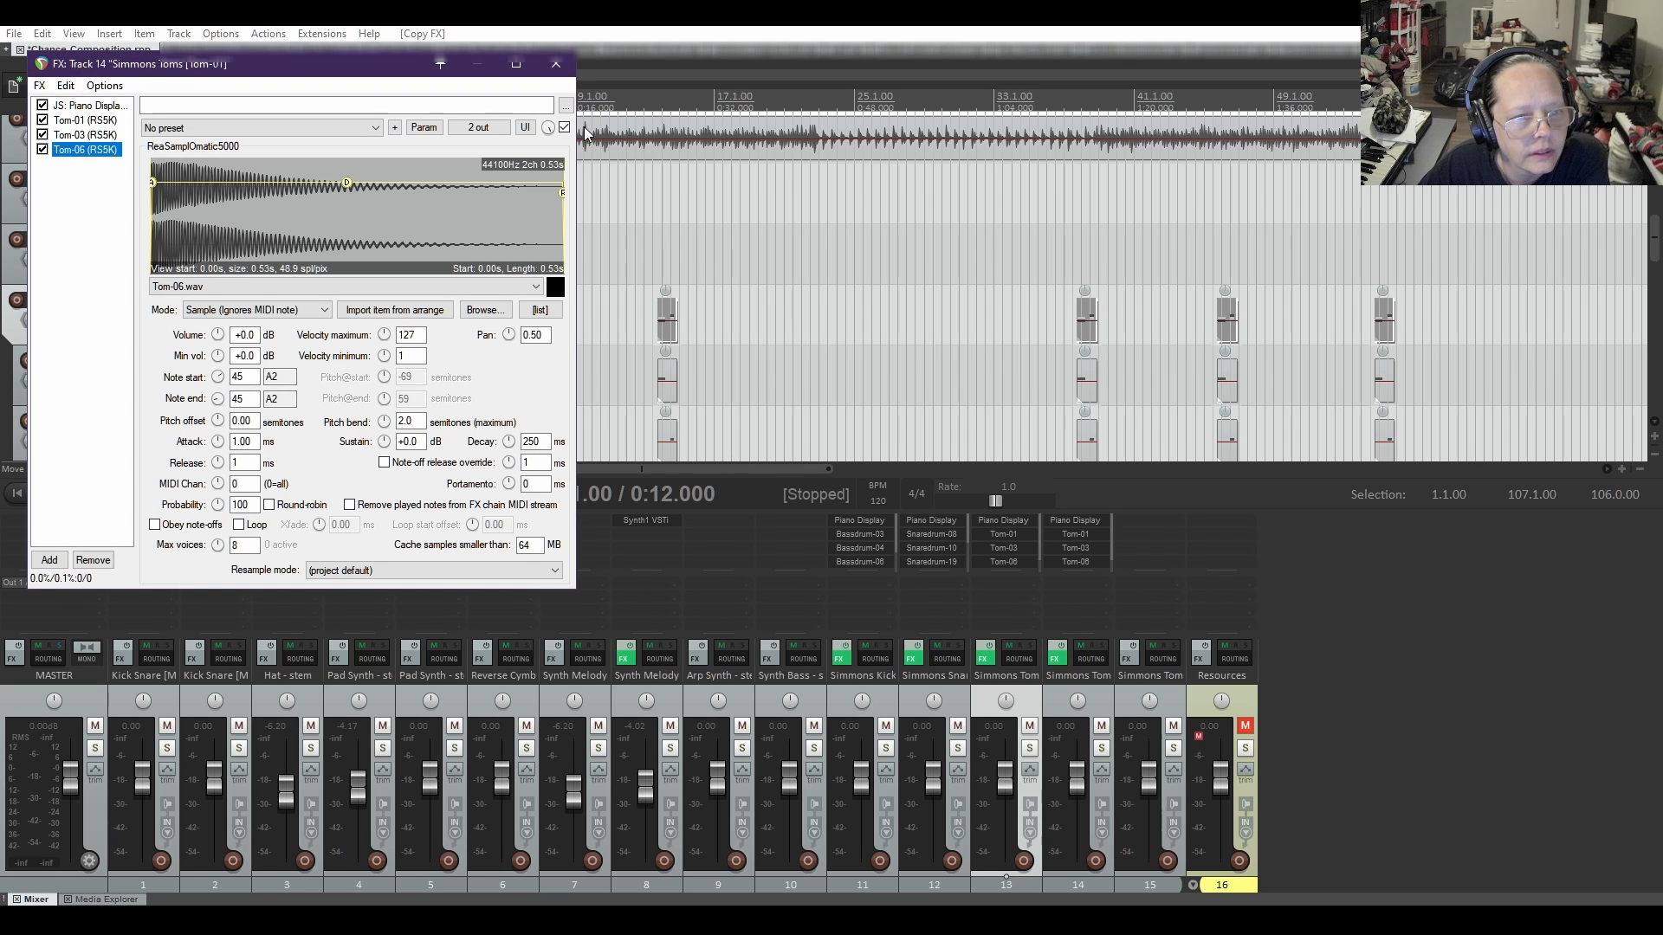
pyautogui.click(566, 64)
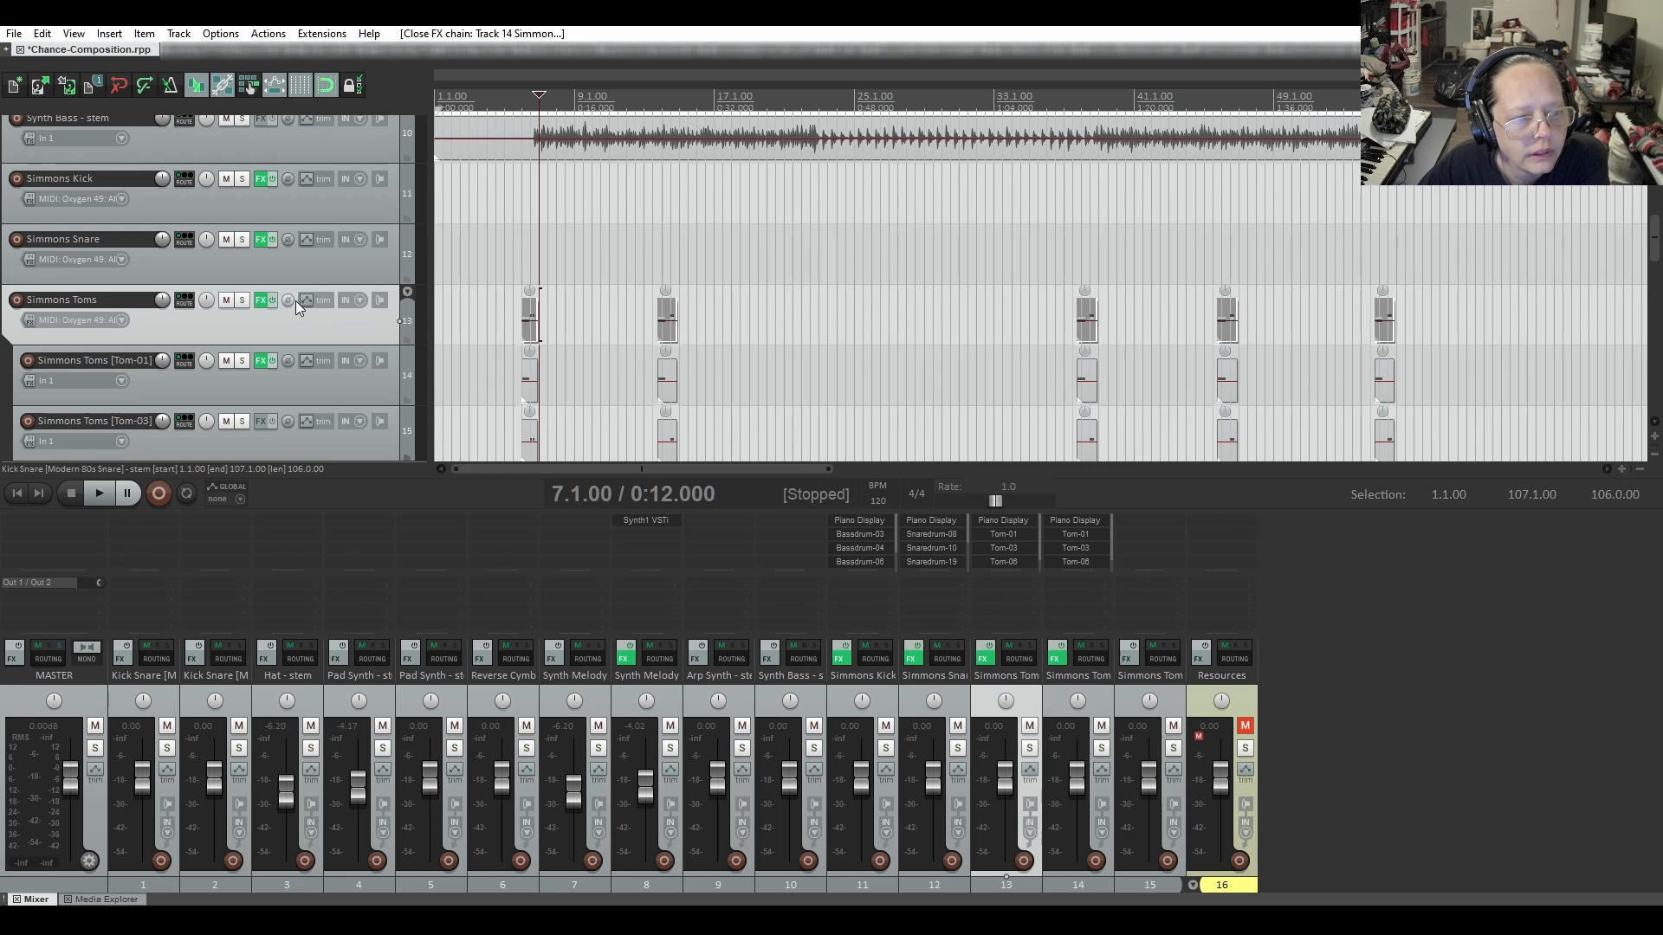
pyautogui.scroll(-1, 294, 299)
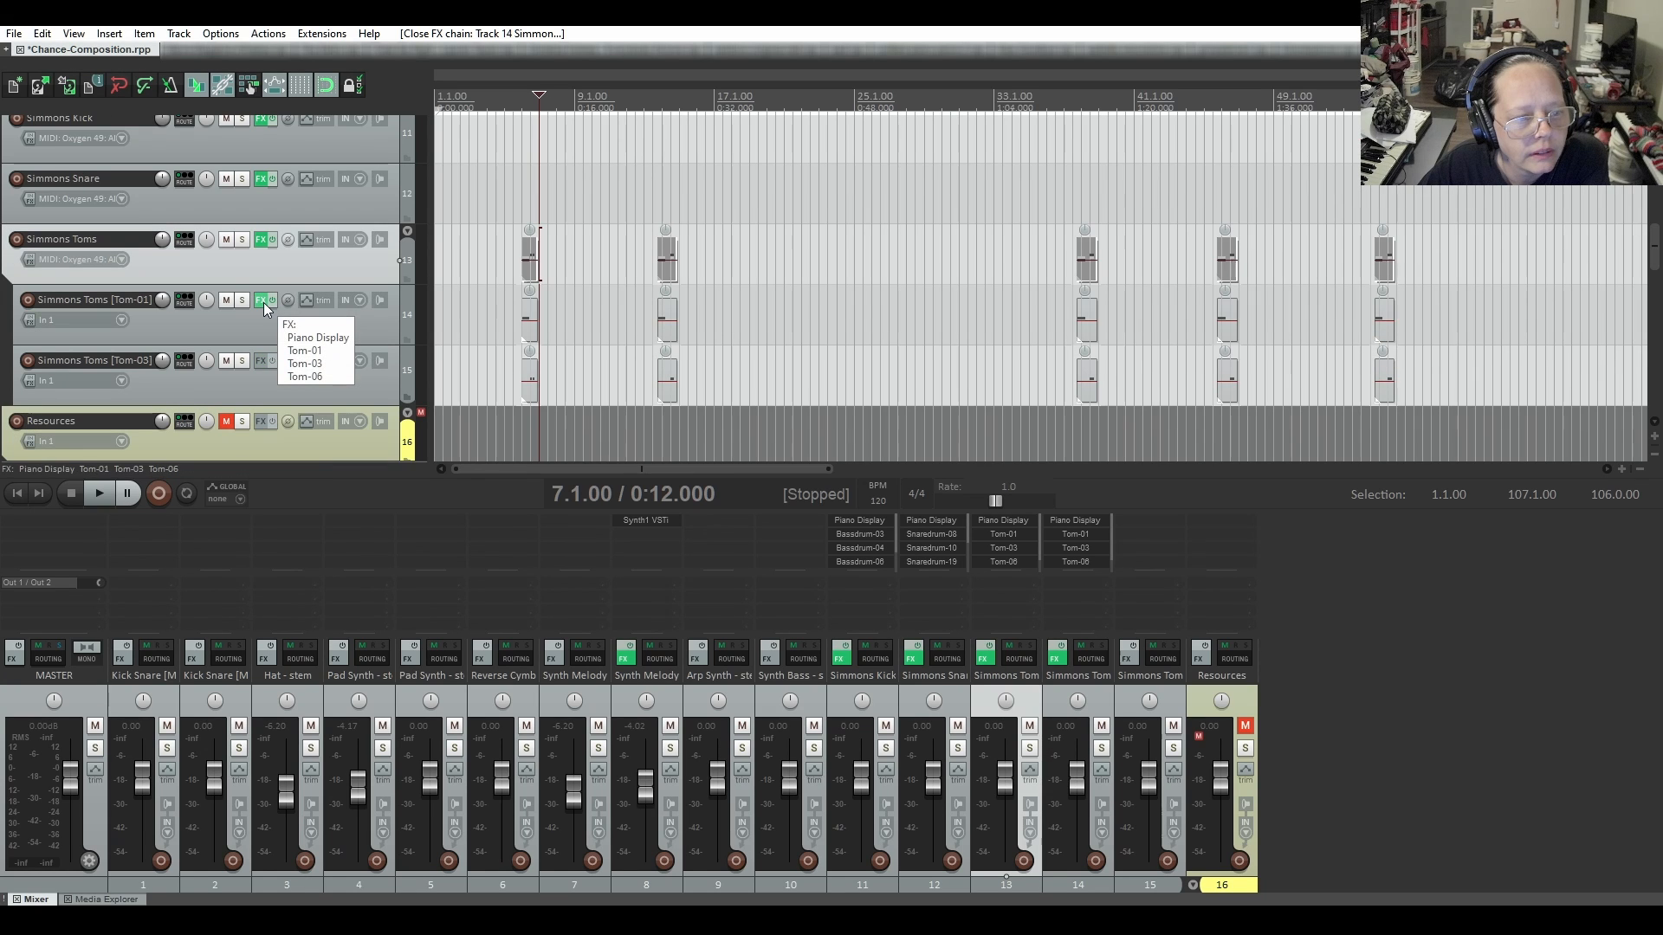
pyautogui.moveTo(263, 303); pyautogui.dragTo(265, 368)
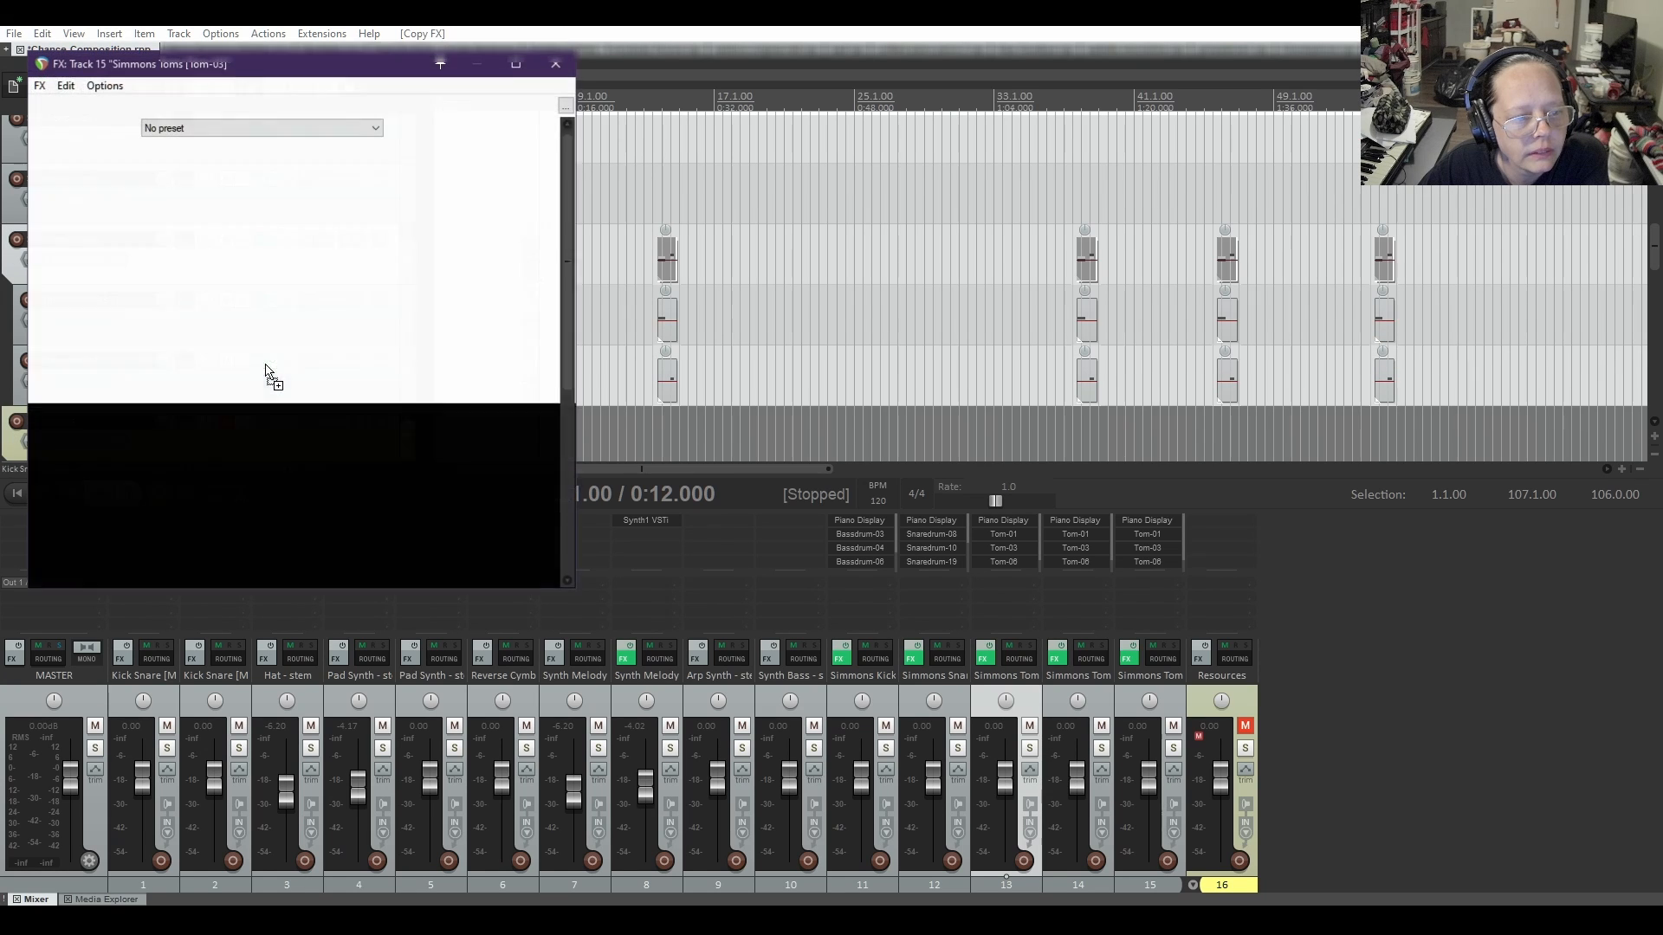
pyautogui.click(555, 64)
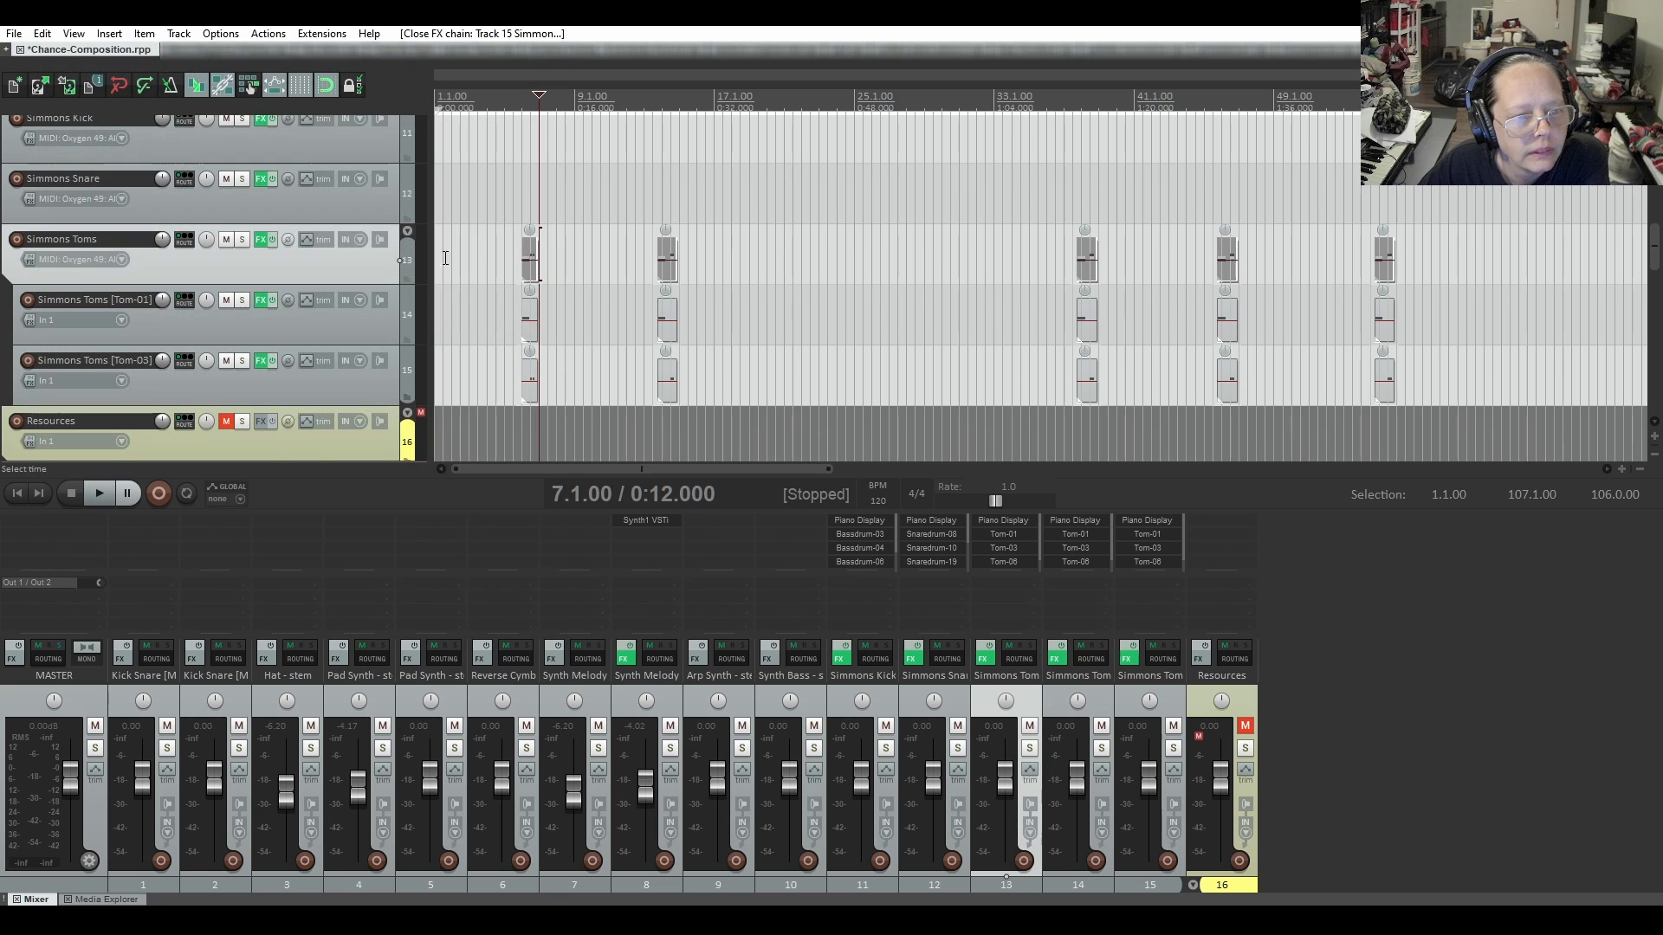
# Take the exploded Tom-01 and Tom-03 tracks out of the Simmons Toms folder, check Tom-01's routing, and mute the original Simmons Toms track
pyautogui.click(407, 278)
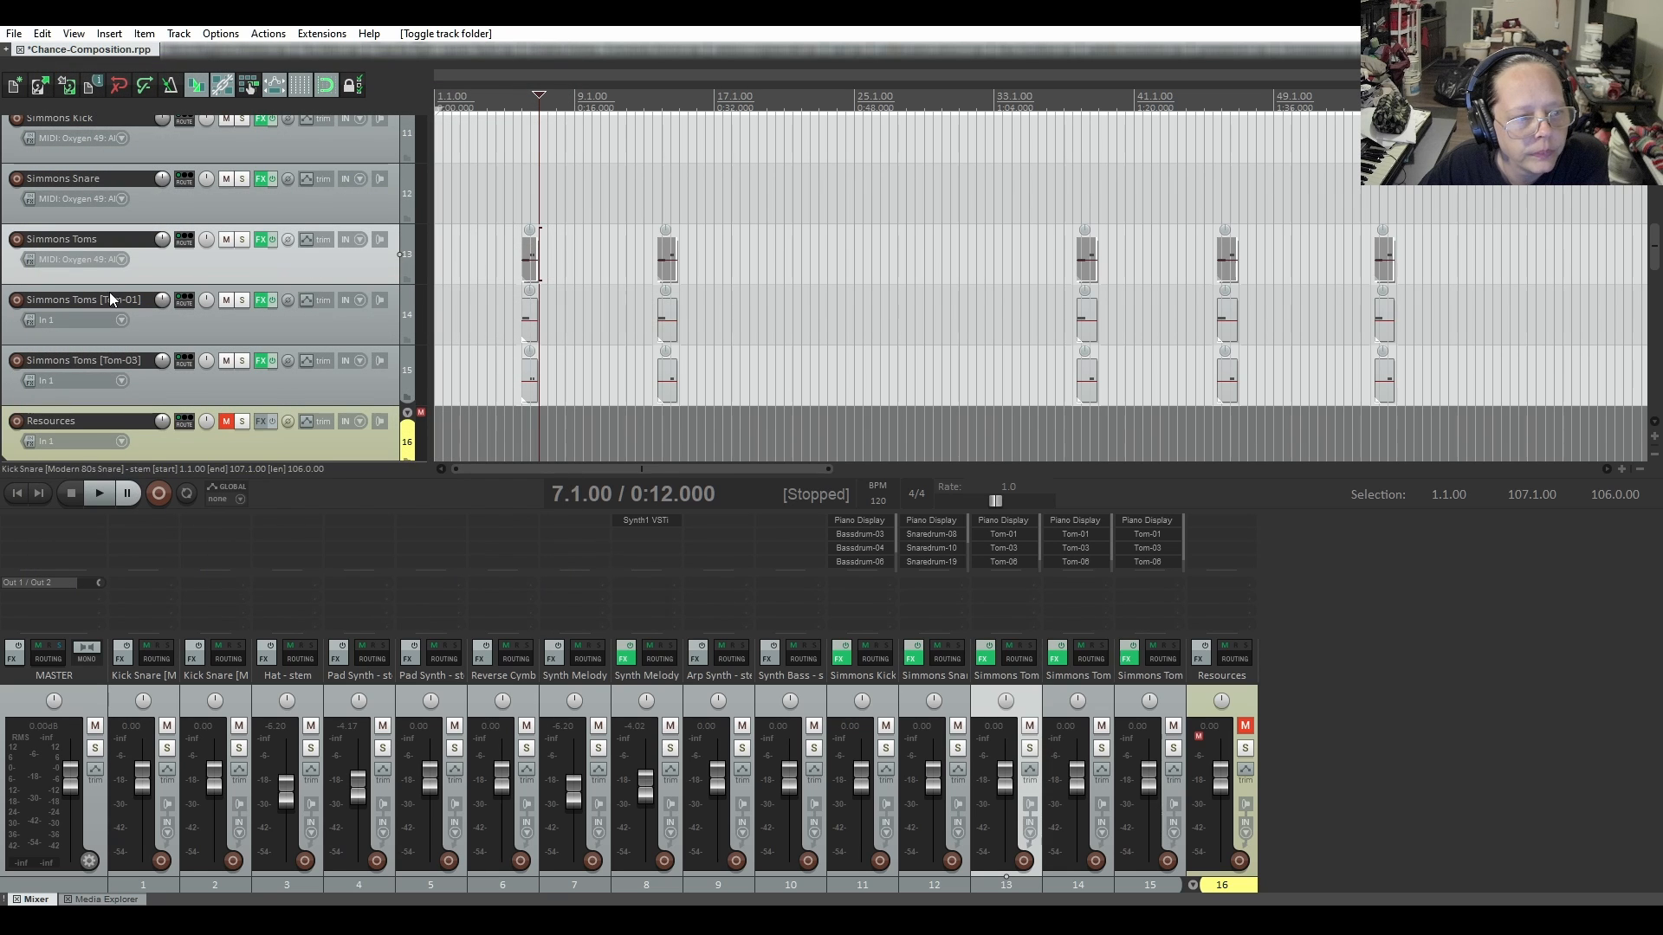
pyautogui.click(181, 300)
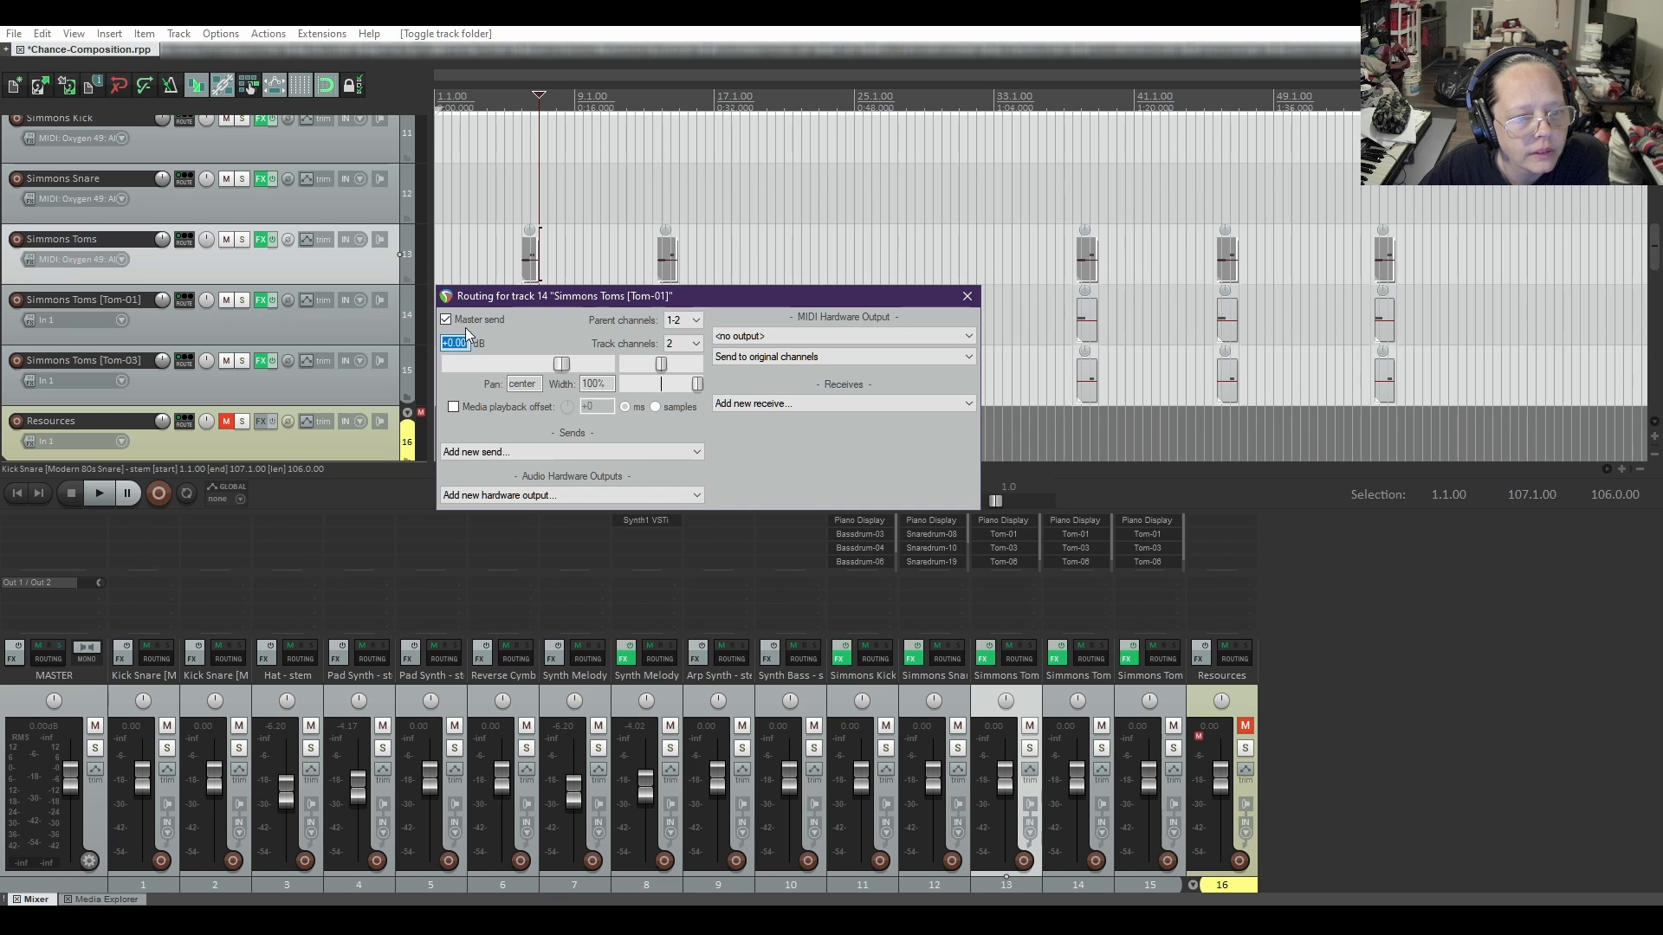
pyautogui.click(966, 295)
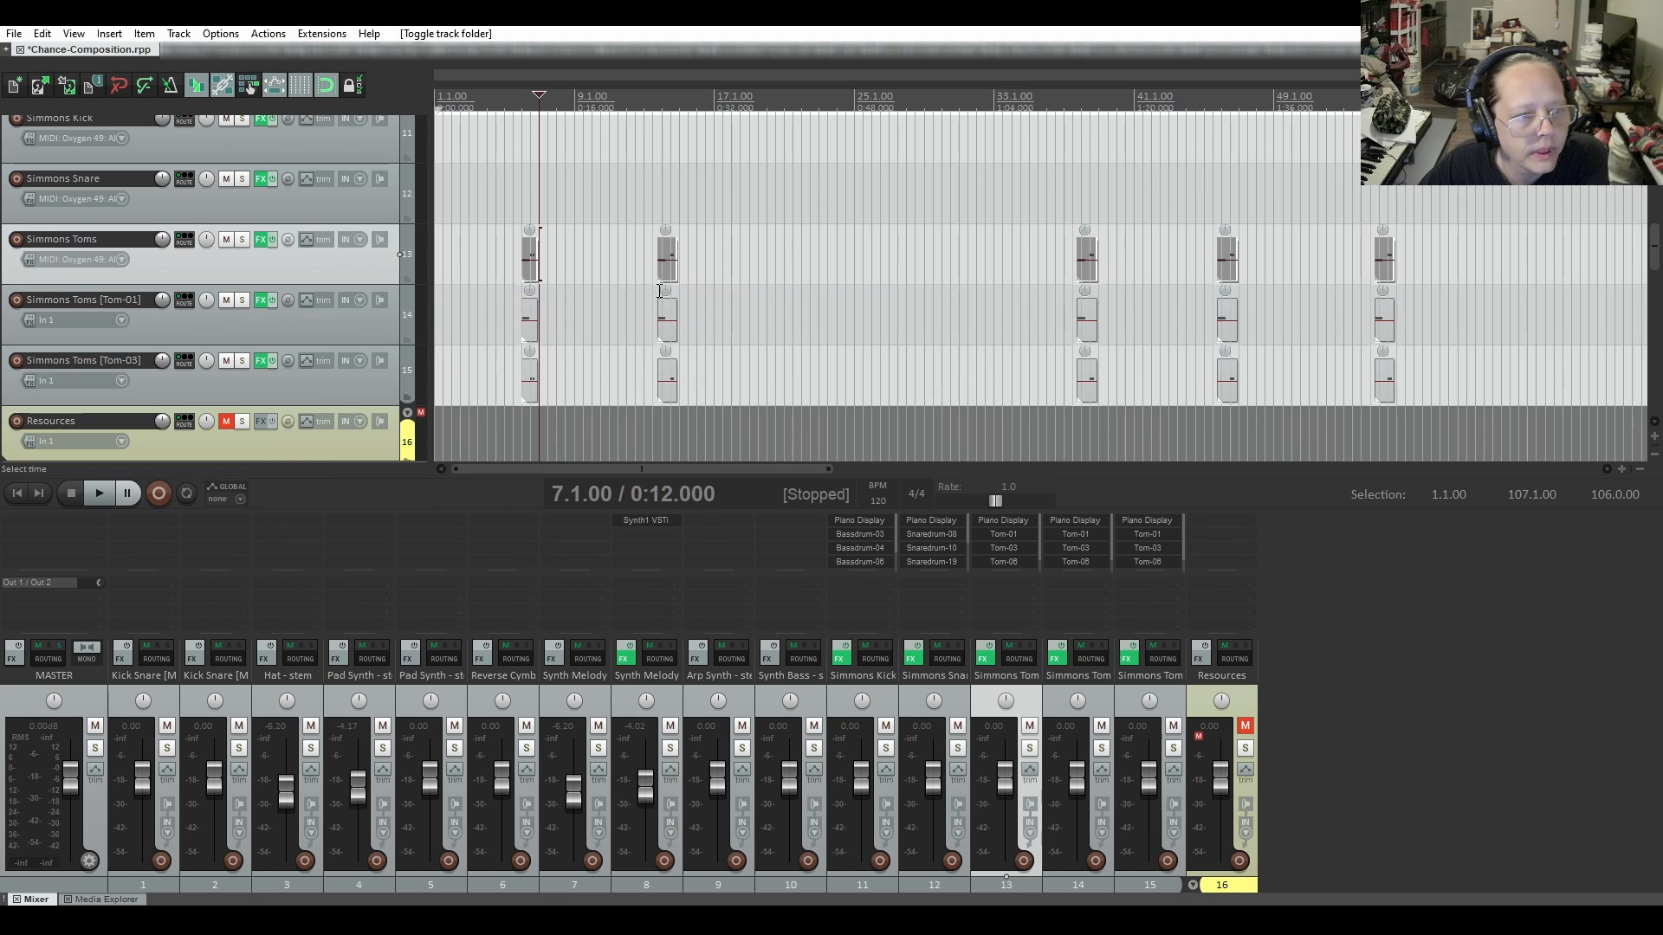
pyautogui.click(226, 241)
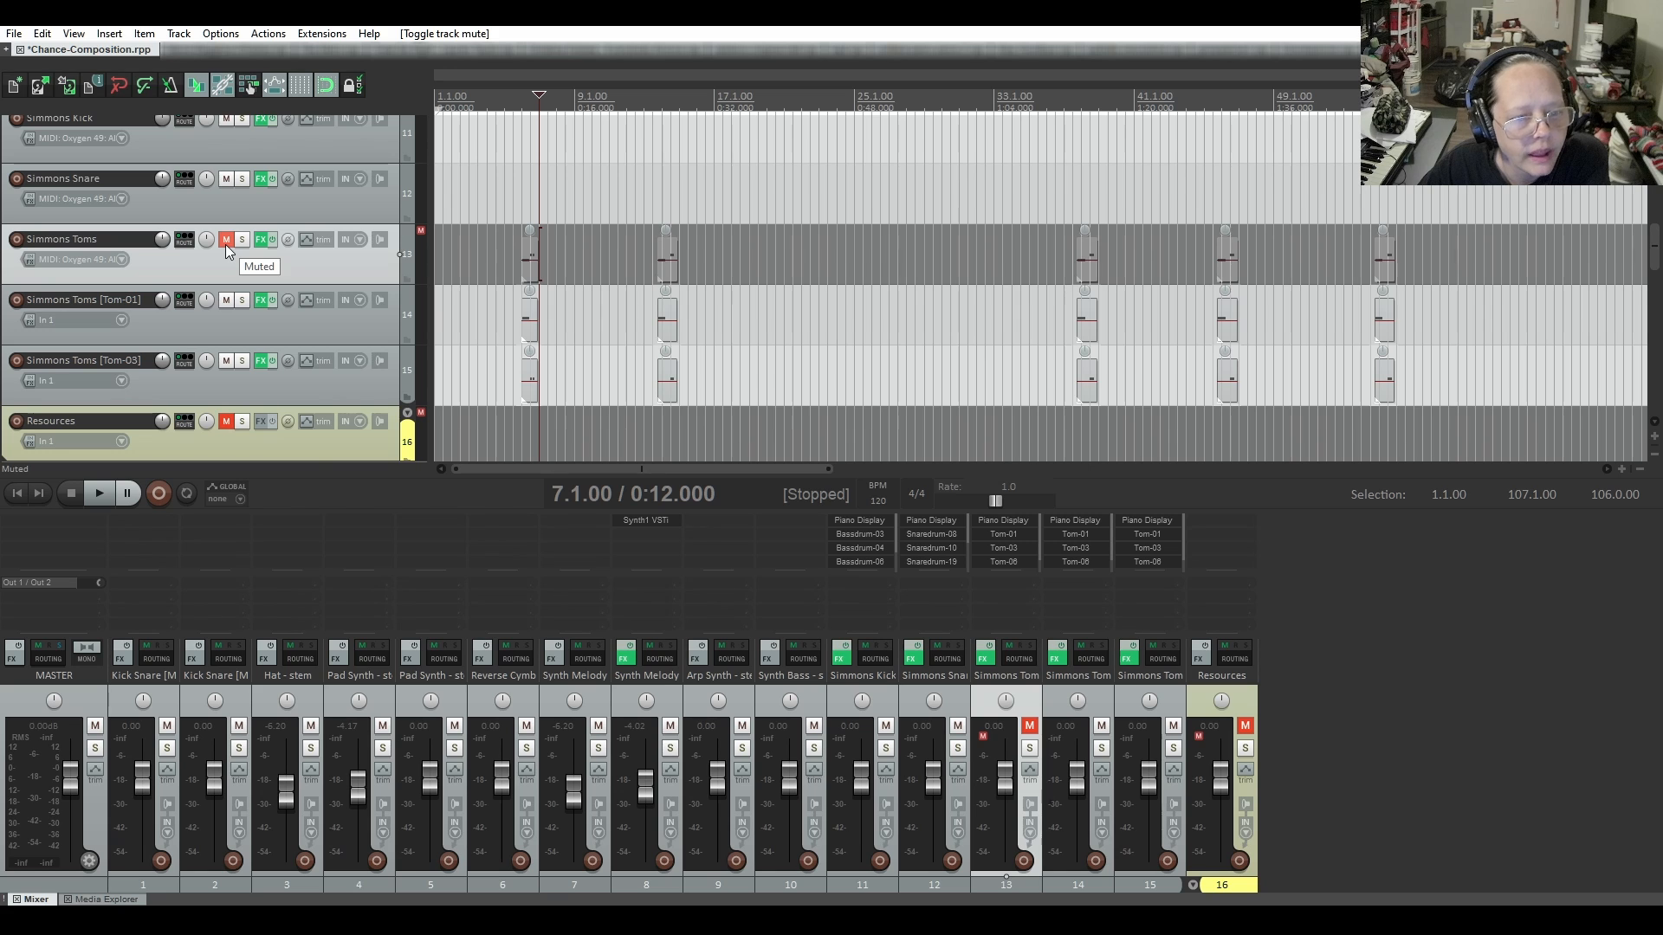
# Render the Simmons Toms [Tom-01] track to a mono stem track, muting the original
pyautogui.rightClick(331, 324)
pyautogui.moveTo(598, 514)
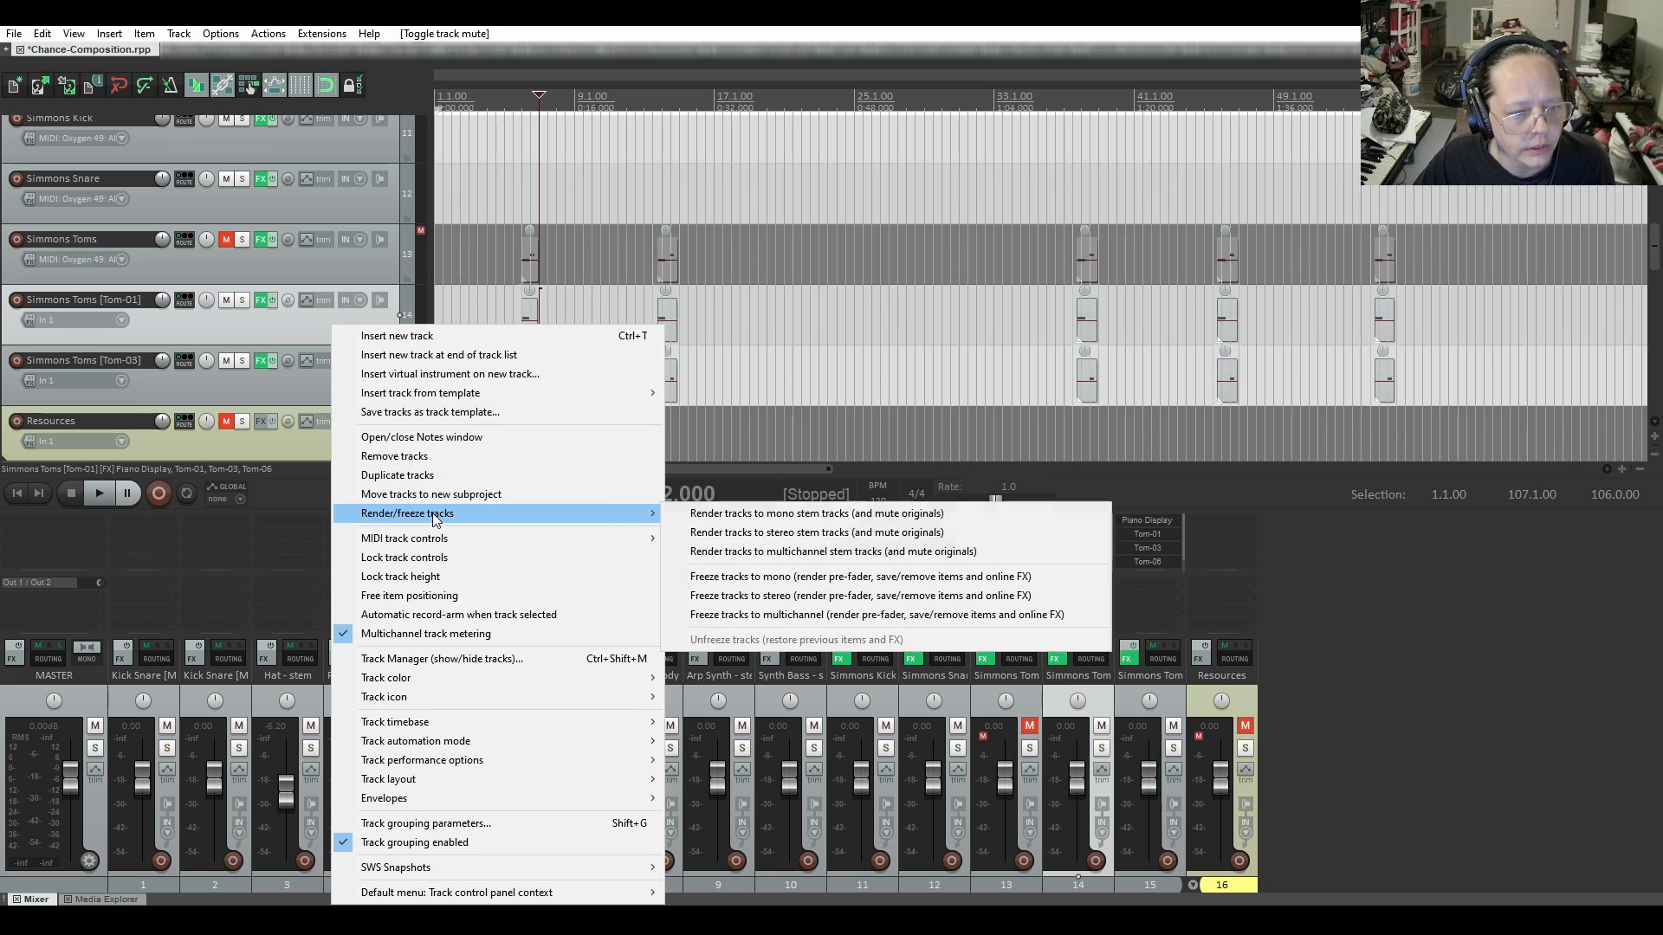
pyautogui.click(717, 518)
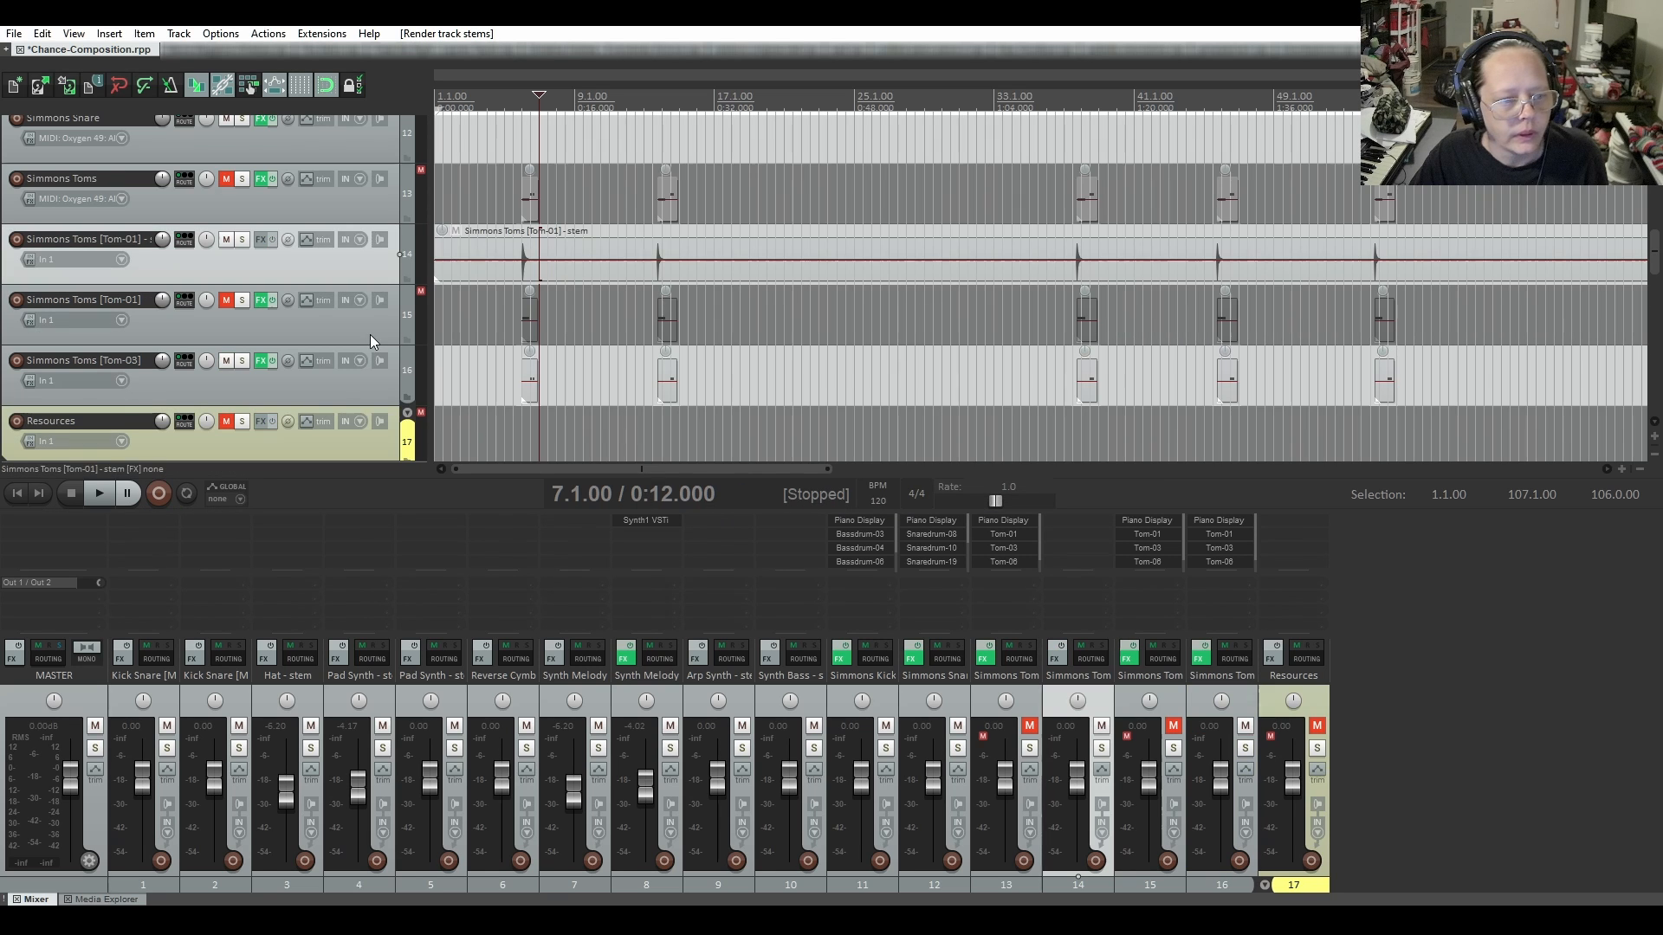
# Render the Simmons Toms [Tom-03] track to a mono stem track and mute the original
pyautogui.click(335, 381)
pyautogui.rightClick(336, 388)
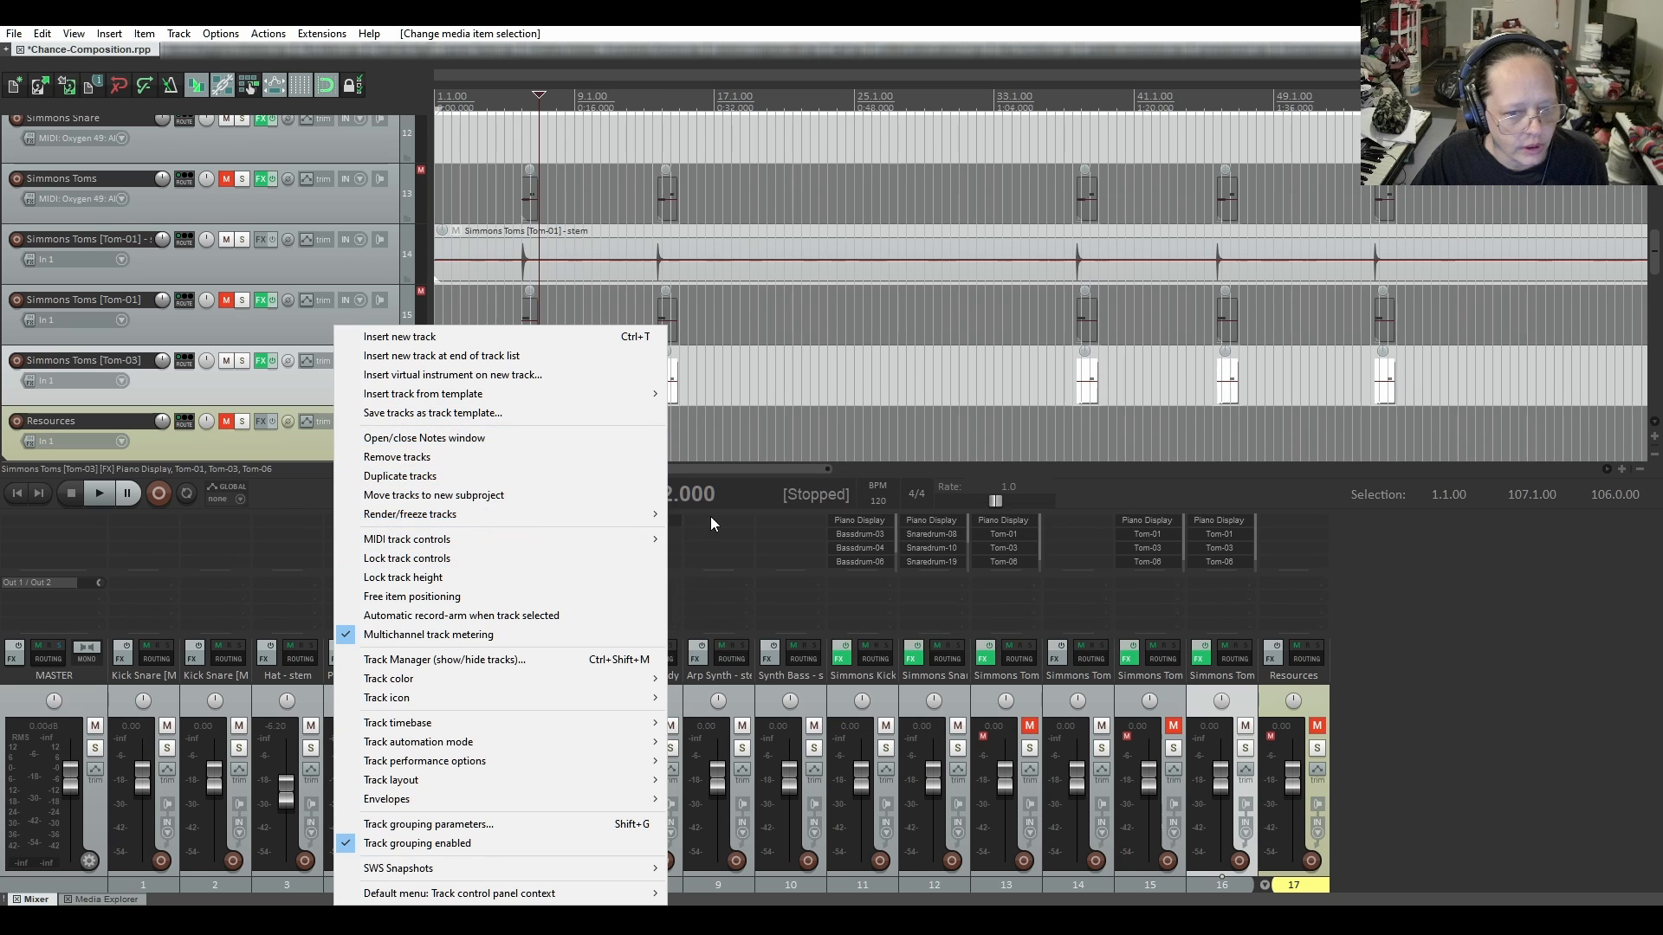
pyautogui.moveTo(605, 514)
pyautogui.click(756, 516)
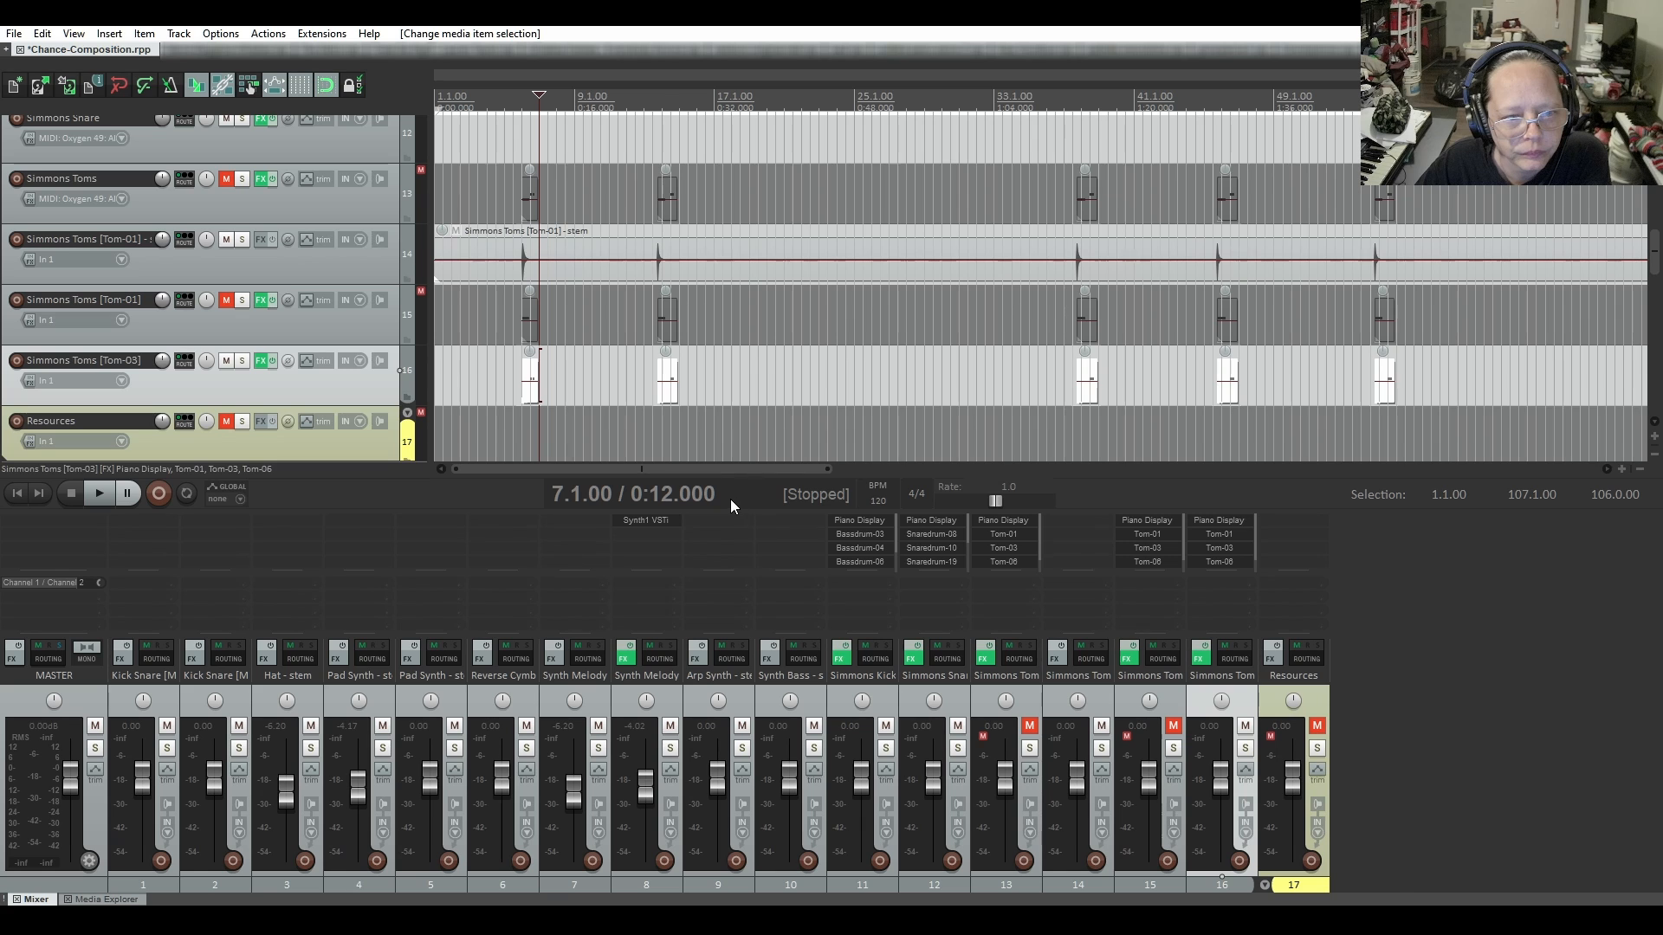
# Move the muted Simmons Toms, Tom-01 and Tom-03 MIDI tracks to the end of the Resources folder and nest them inside it
pyautogui.scroll(-1, 355, 277)
pyautogui.scroll(2, 355, 277)
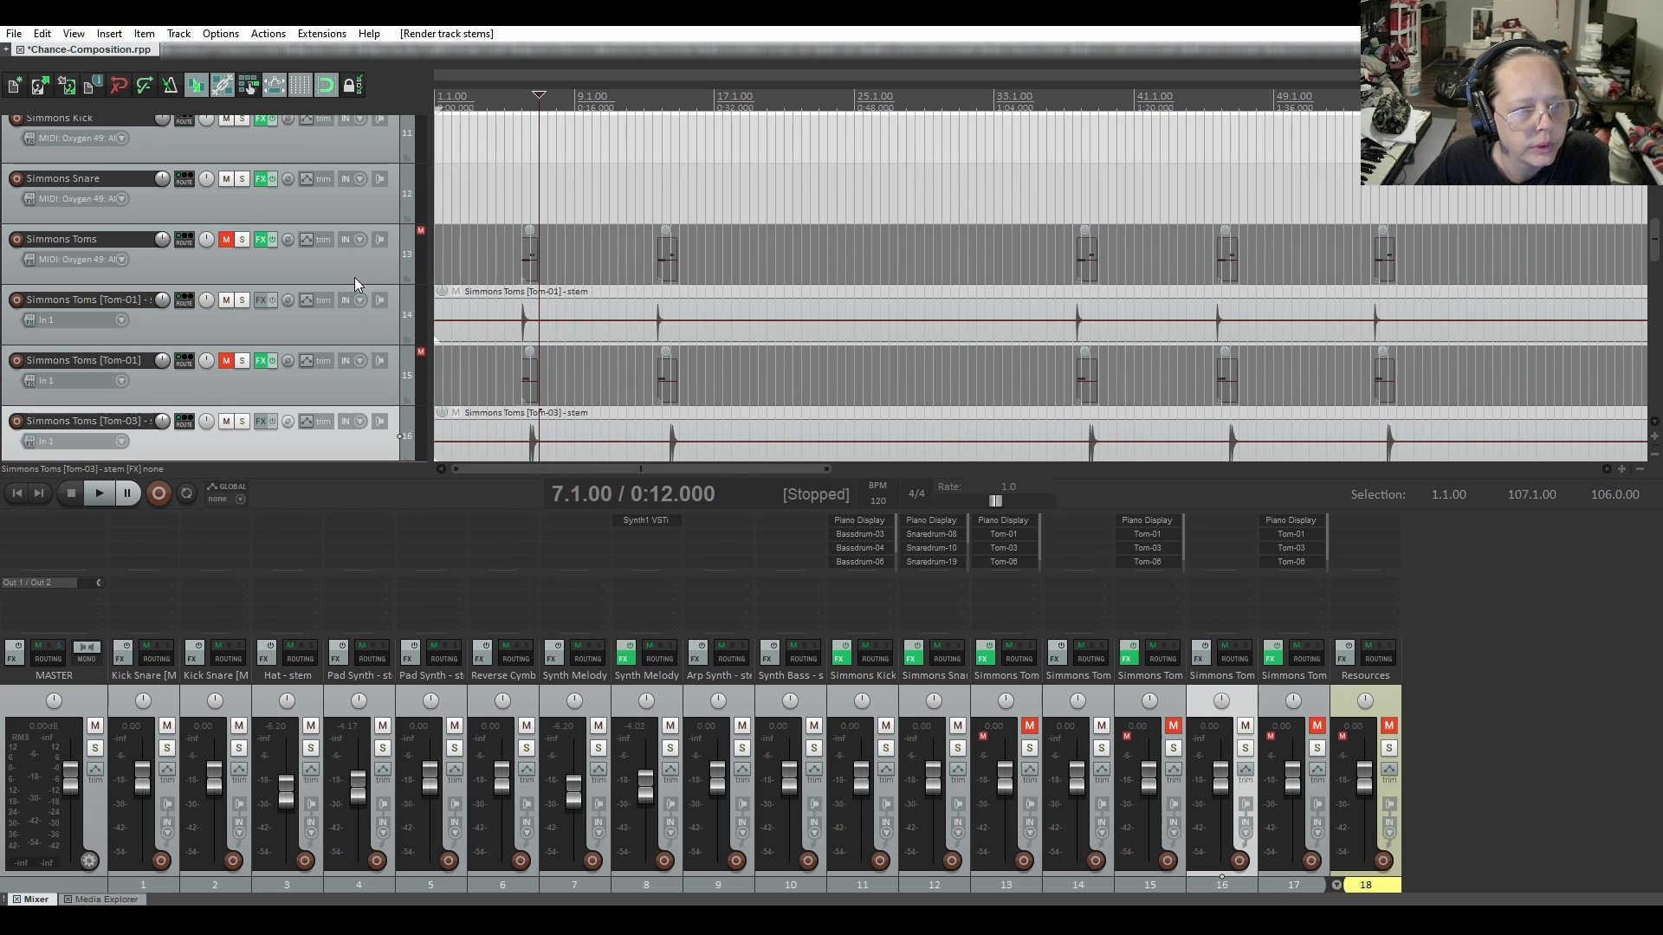
pyautogui.click(321, 276)
pyautogui.scroll(-1, 319, 277)
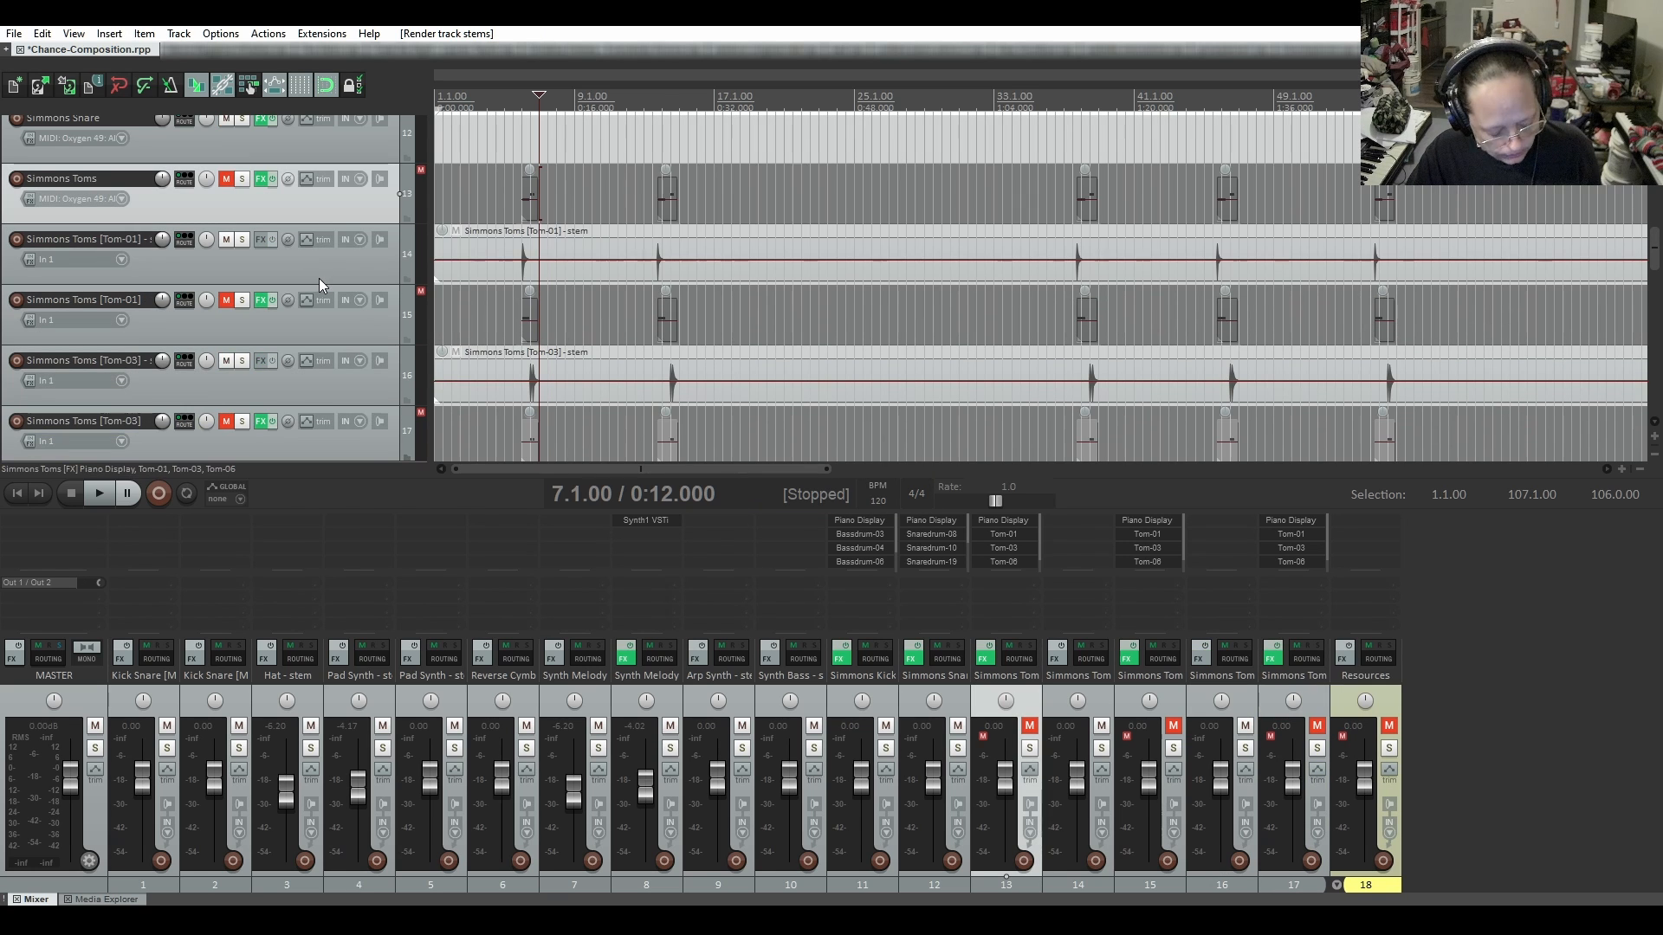
pyautogui.keyDown('ctrl'); pyautogui.click(355, 322); pyautogui.keyUp('ctrl')
pyautogui.keyDown('ctrl'); pyautogui.click(327, 438); pyautogui.keyUp('ctrl')
pyautogui.scroll(-1, 279, 308)
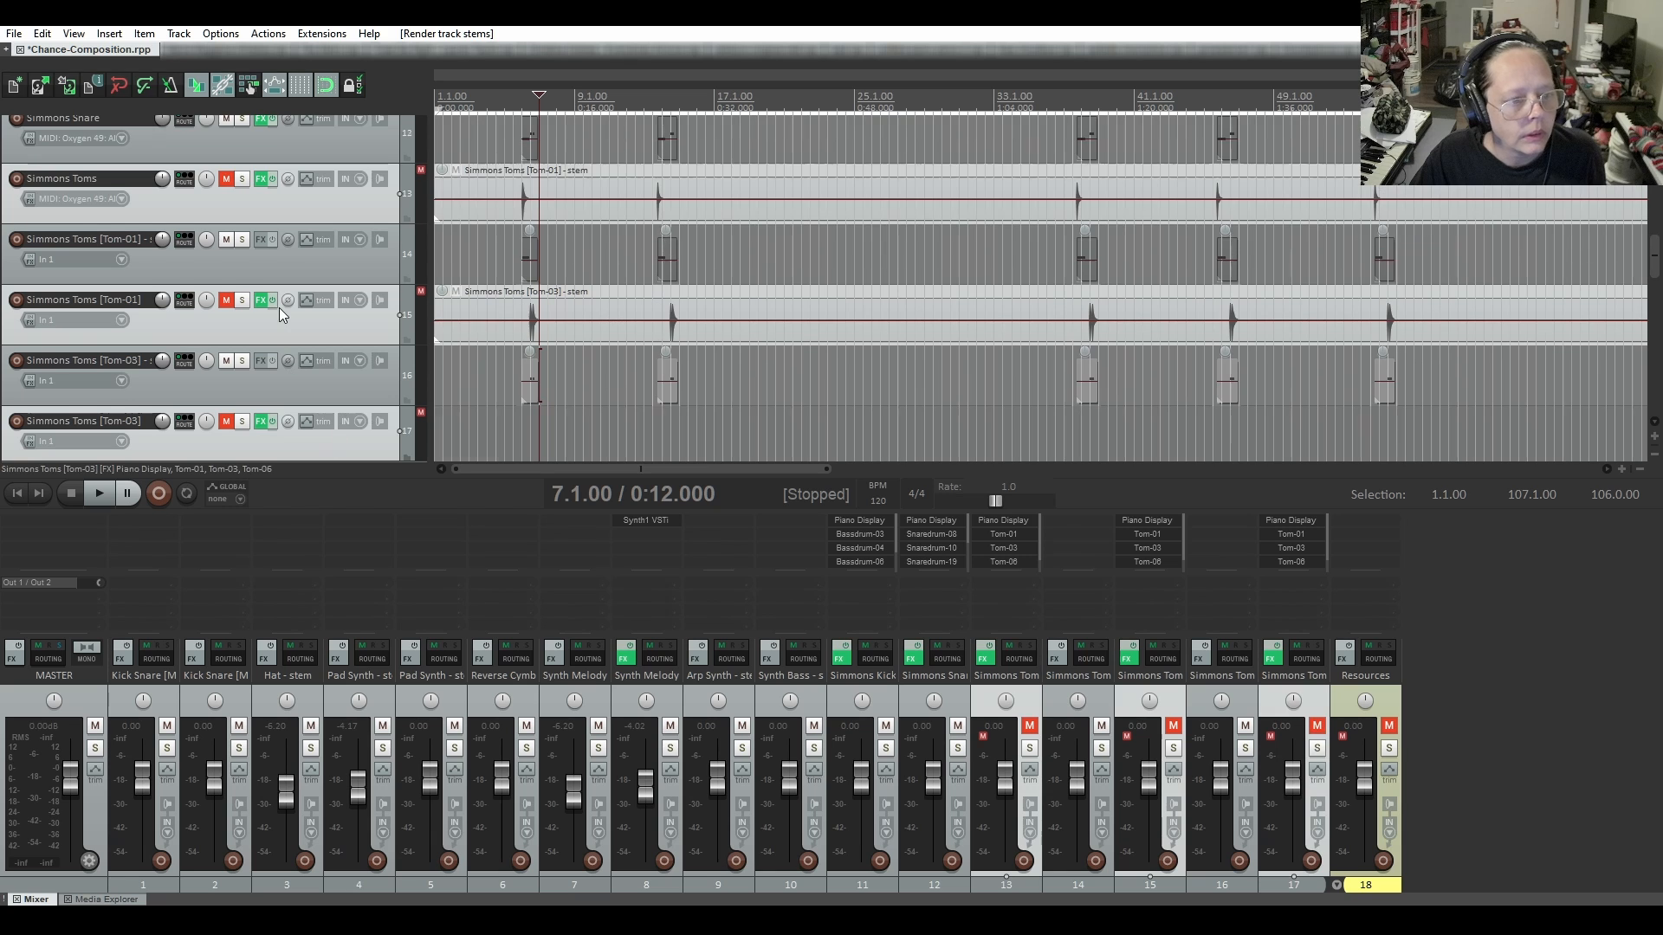
pyautogui.scroll(-12, 301, 432)
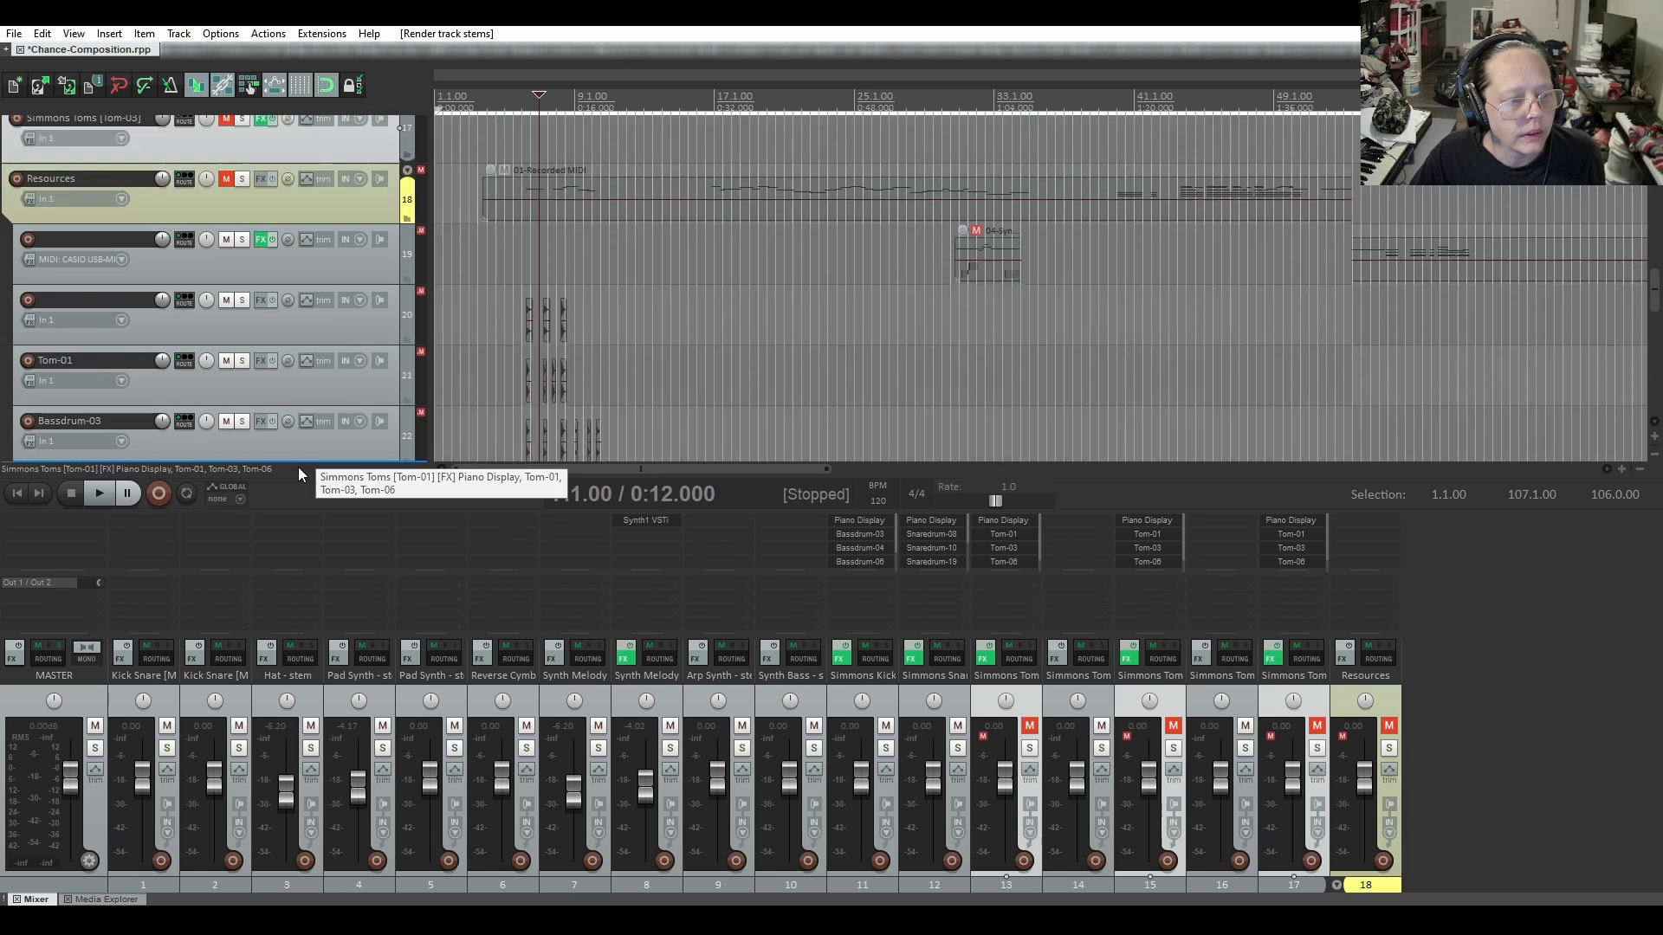
pyautogui.moveTo(295, 498); pyautogui.dragTo(297, 457)
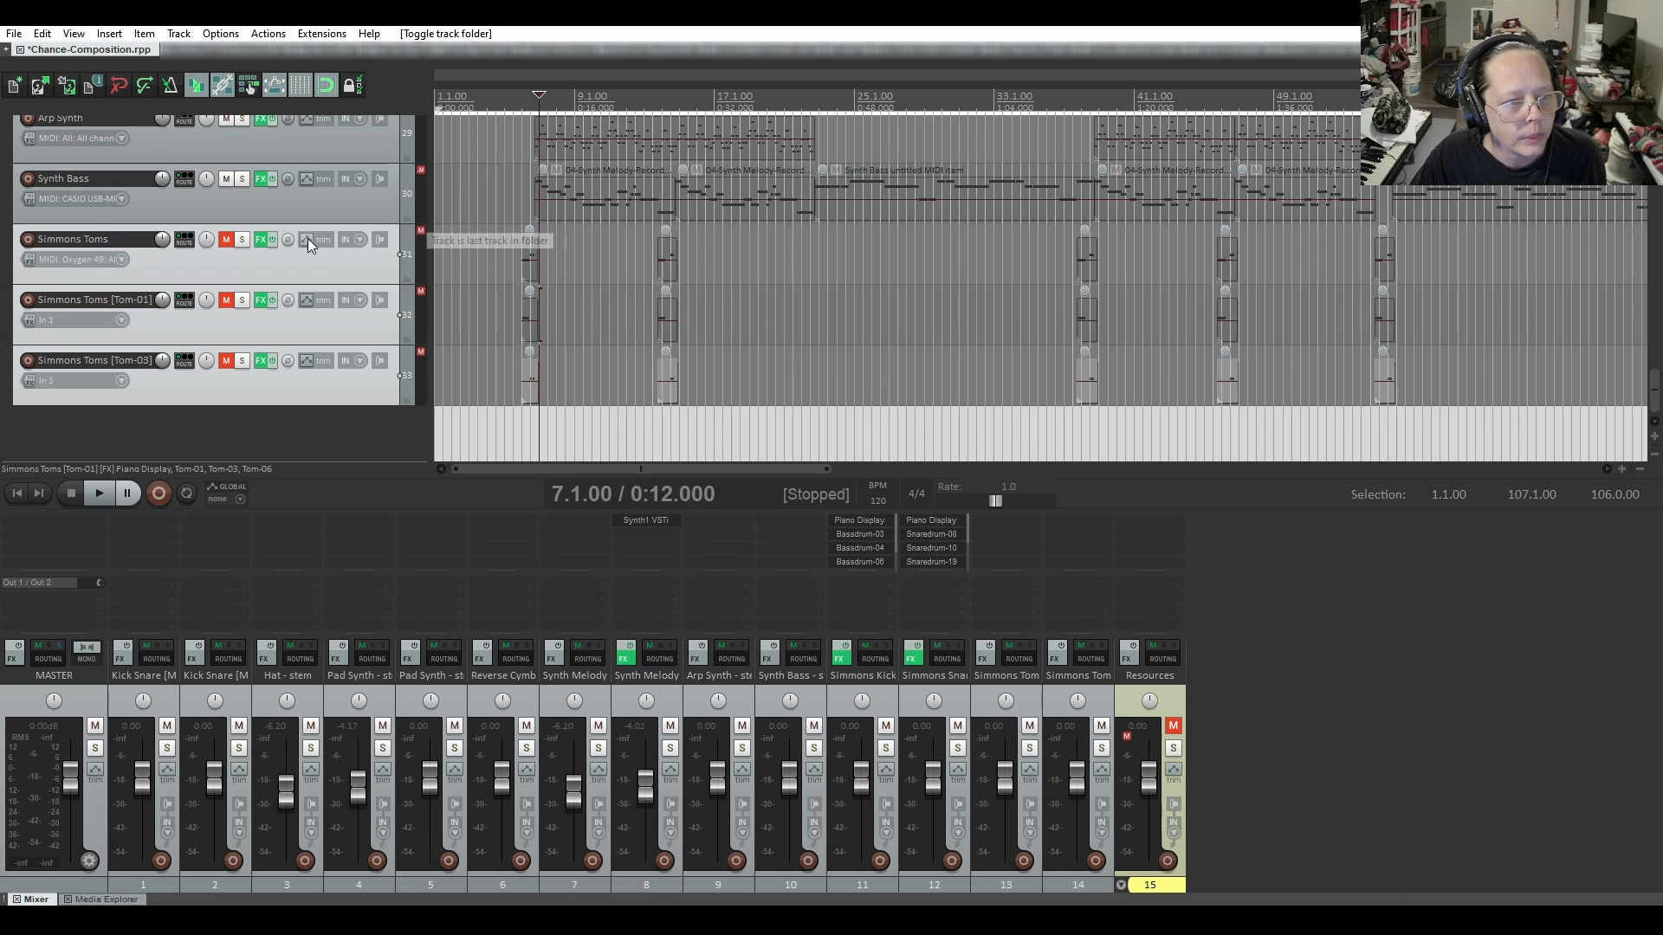
# Unmute the Simmons Toms, Tom-01 and Tom-03 MIDI tracks inside the Resources folder
pyautogui.click(226, 239)
pyautogui.scroll(20, 256, 357)
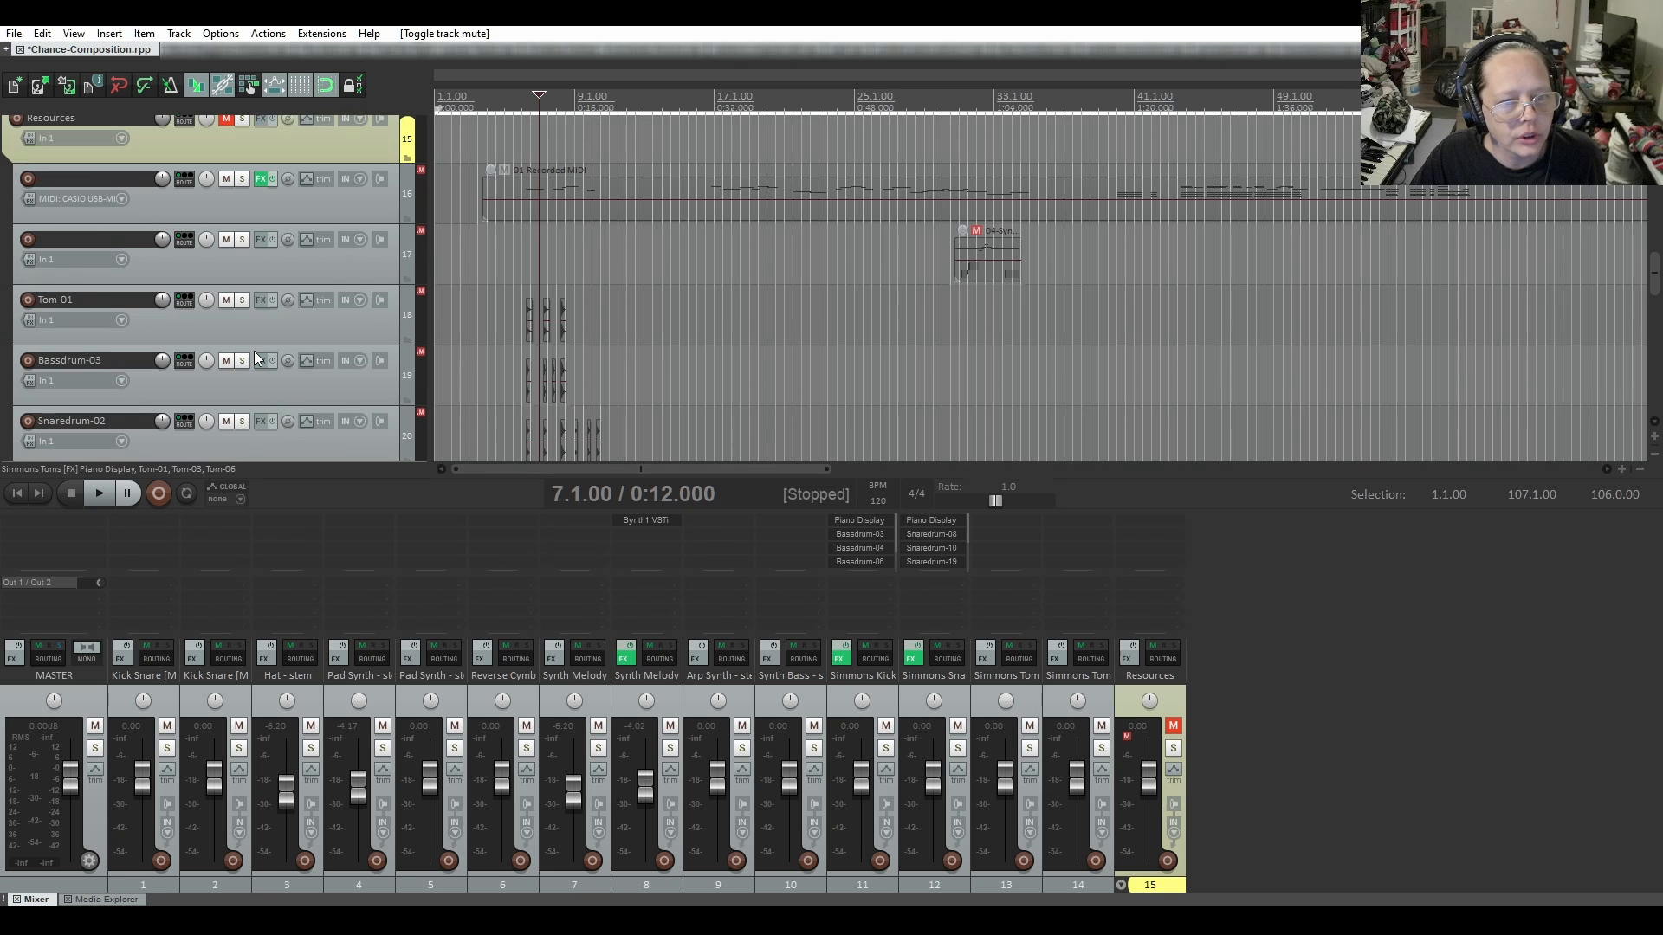
pyautogui.scroll(3, 245, 339)
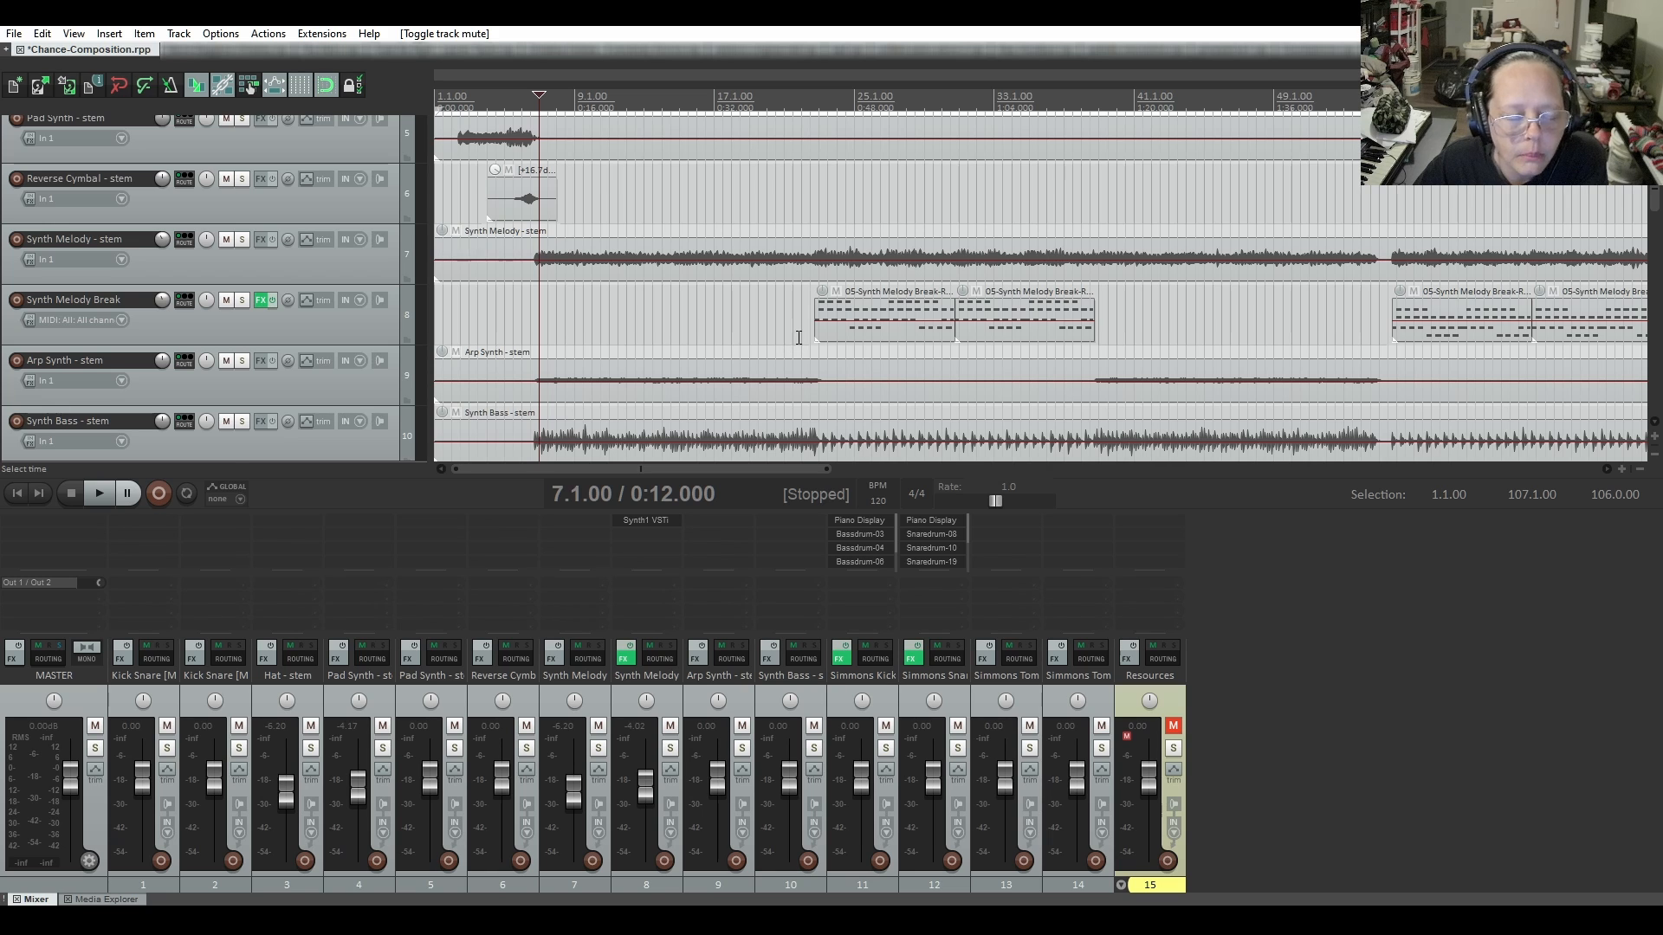
# Play the Synth Melody Break track soloed from just before its first MIDI item, then stop and clear the solo
pyautogui.click(244, 300)
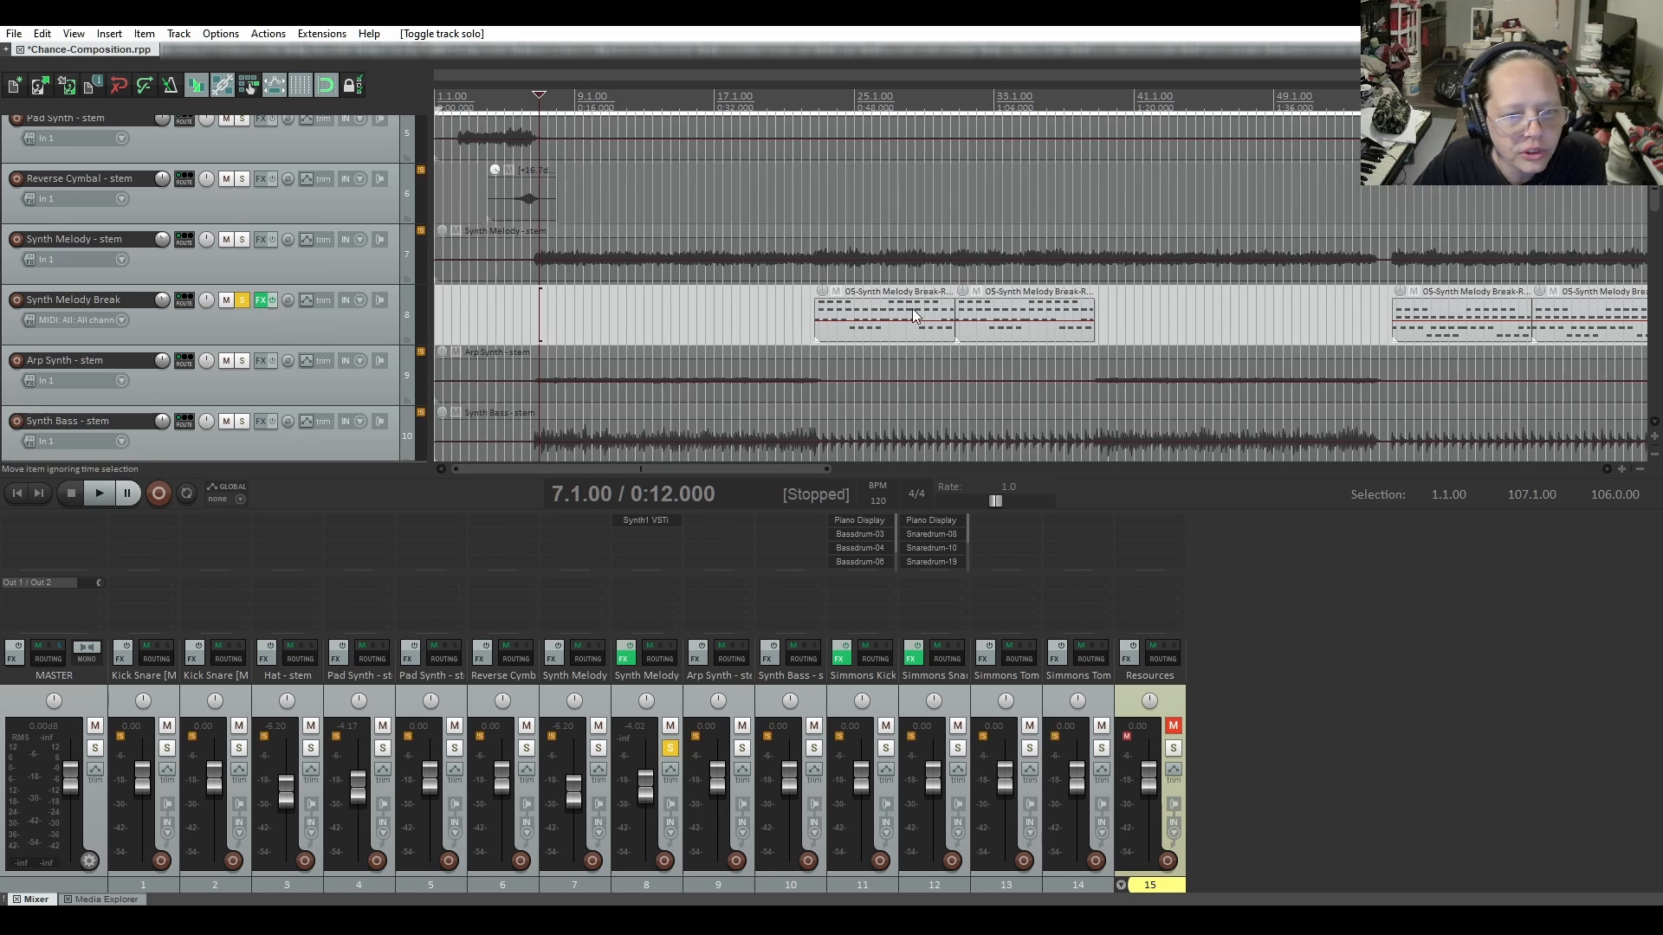
pyautogui.click(812, 316)
pyautogui.press('space')
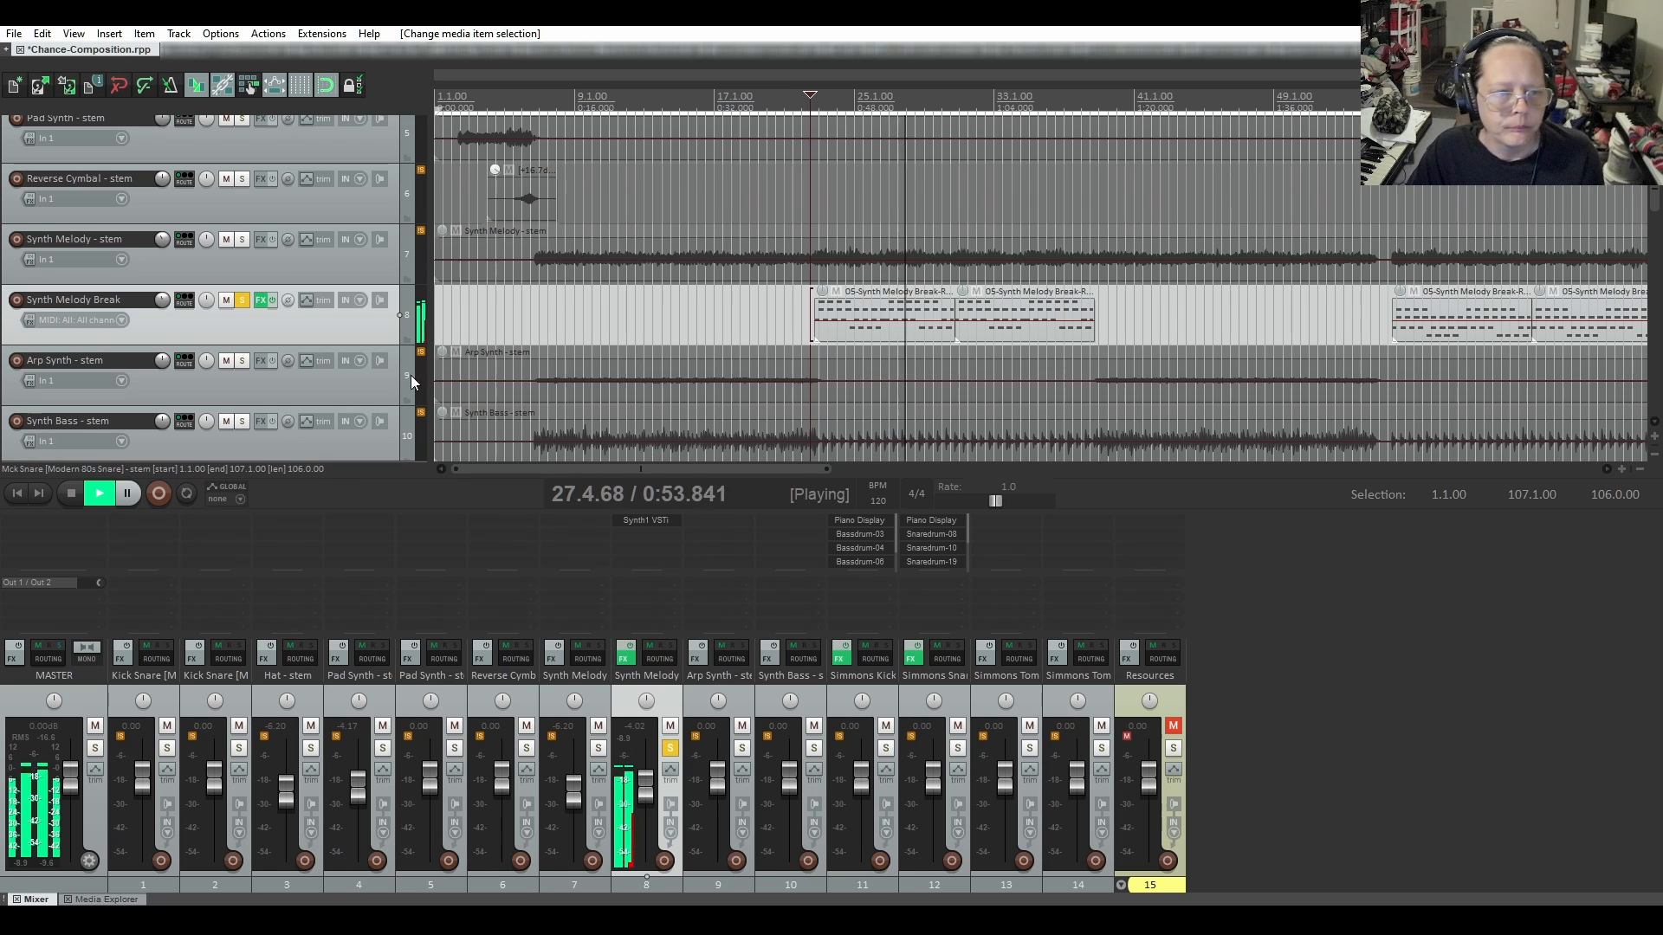
pyautogui.scroll(3, 267, 295)
pyautogui.scroll(-3, 267, 295)
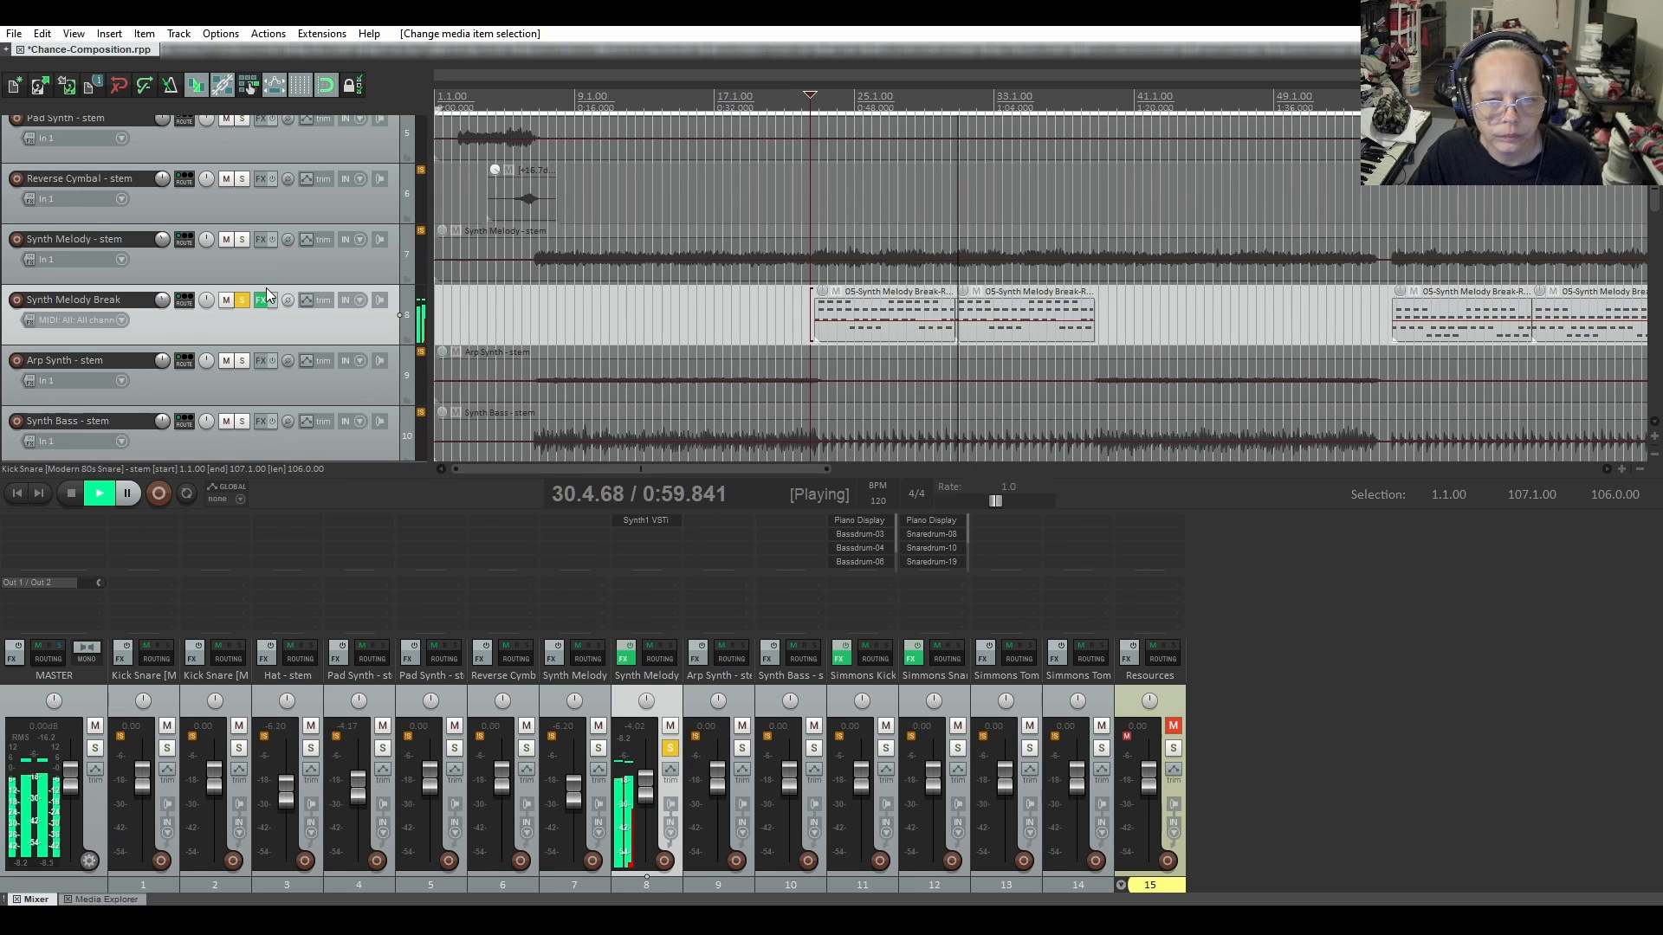
pyautogui.press('space')
pyautogui.click(241, 299)
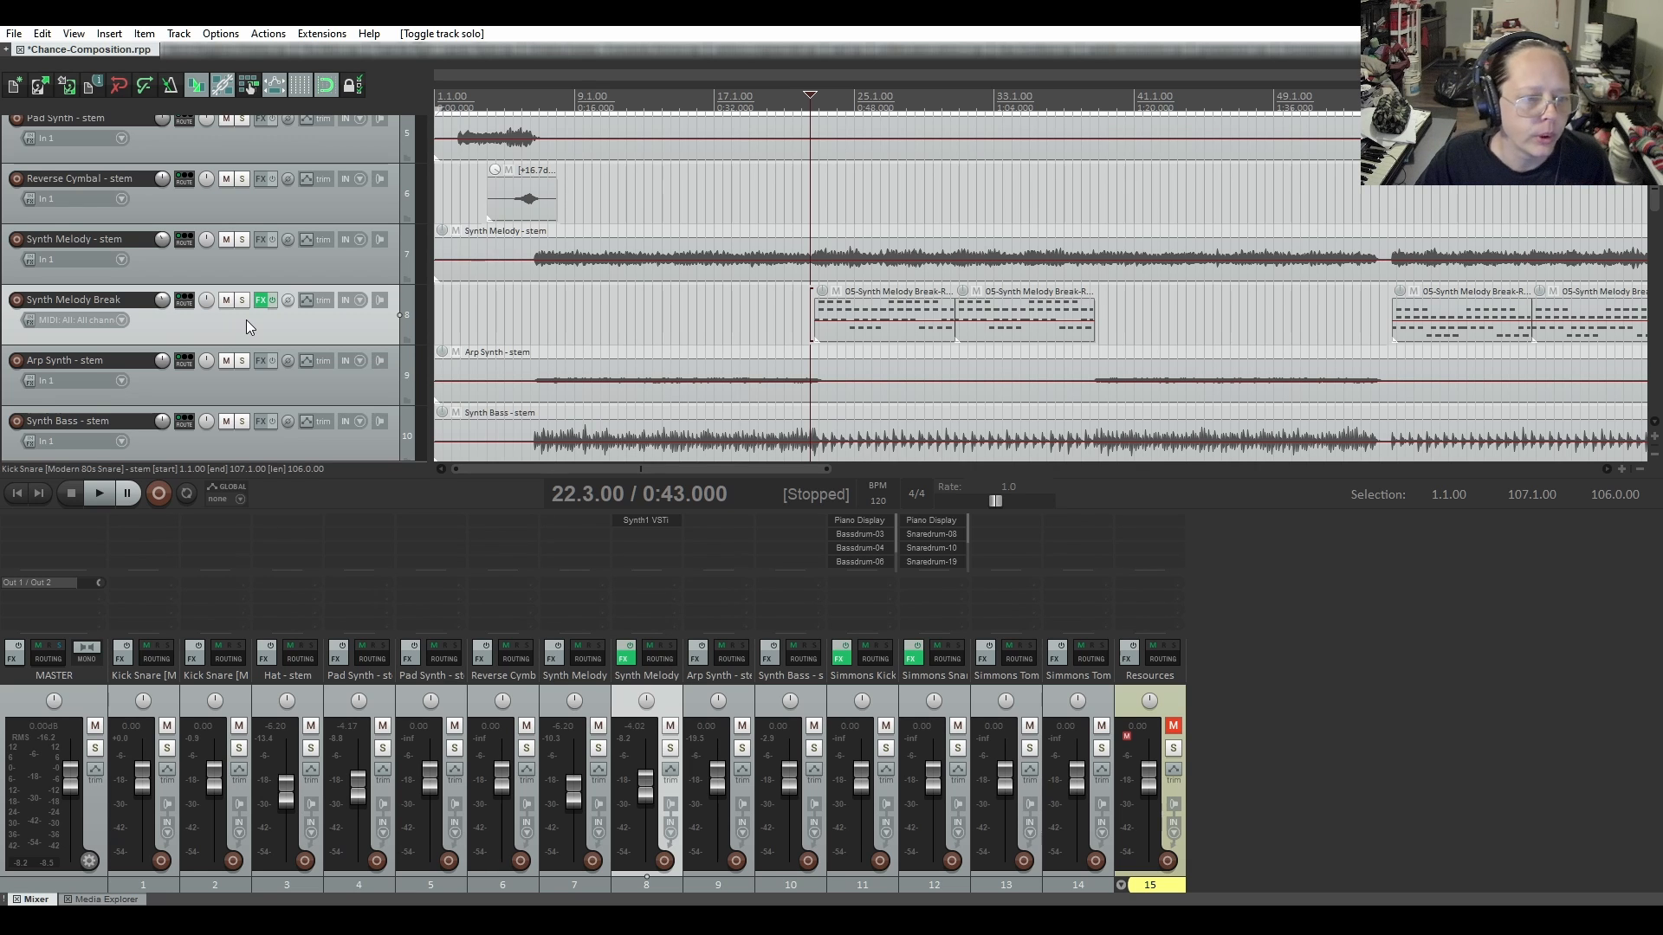
# Render the Synth Melody Break track to a mono stem track, muting the original
pyautogui.rightClick(246, 322)
pyautogui.moveTo(341, 510)
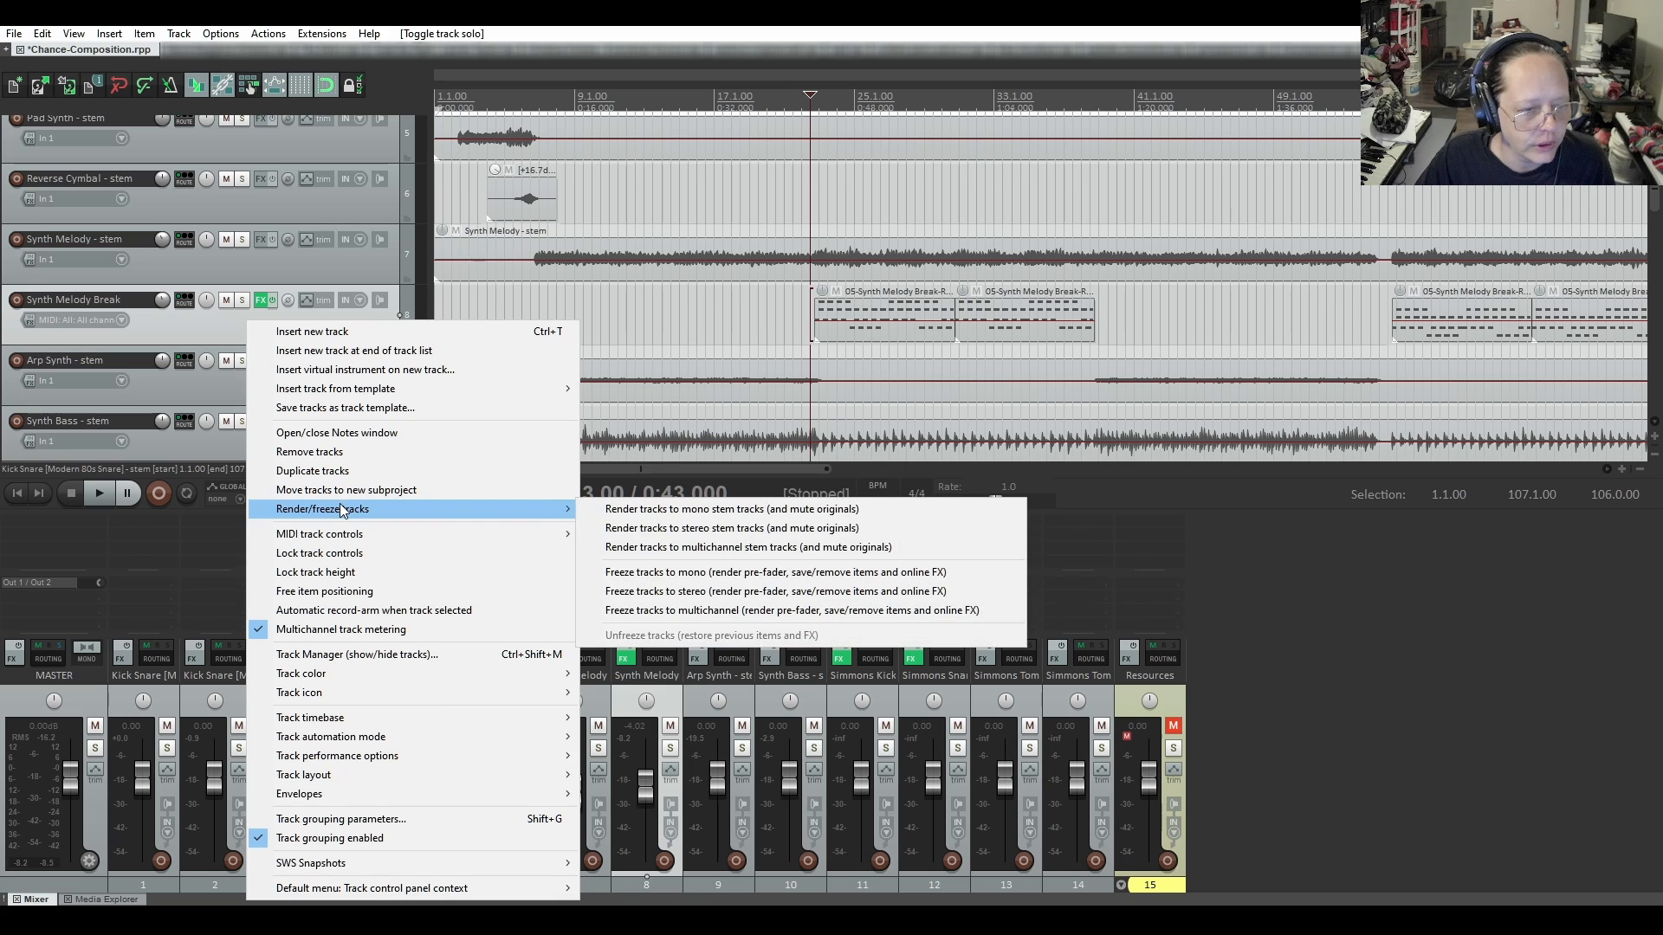
pyautogui.click(635, 511)
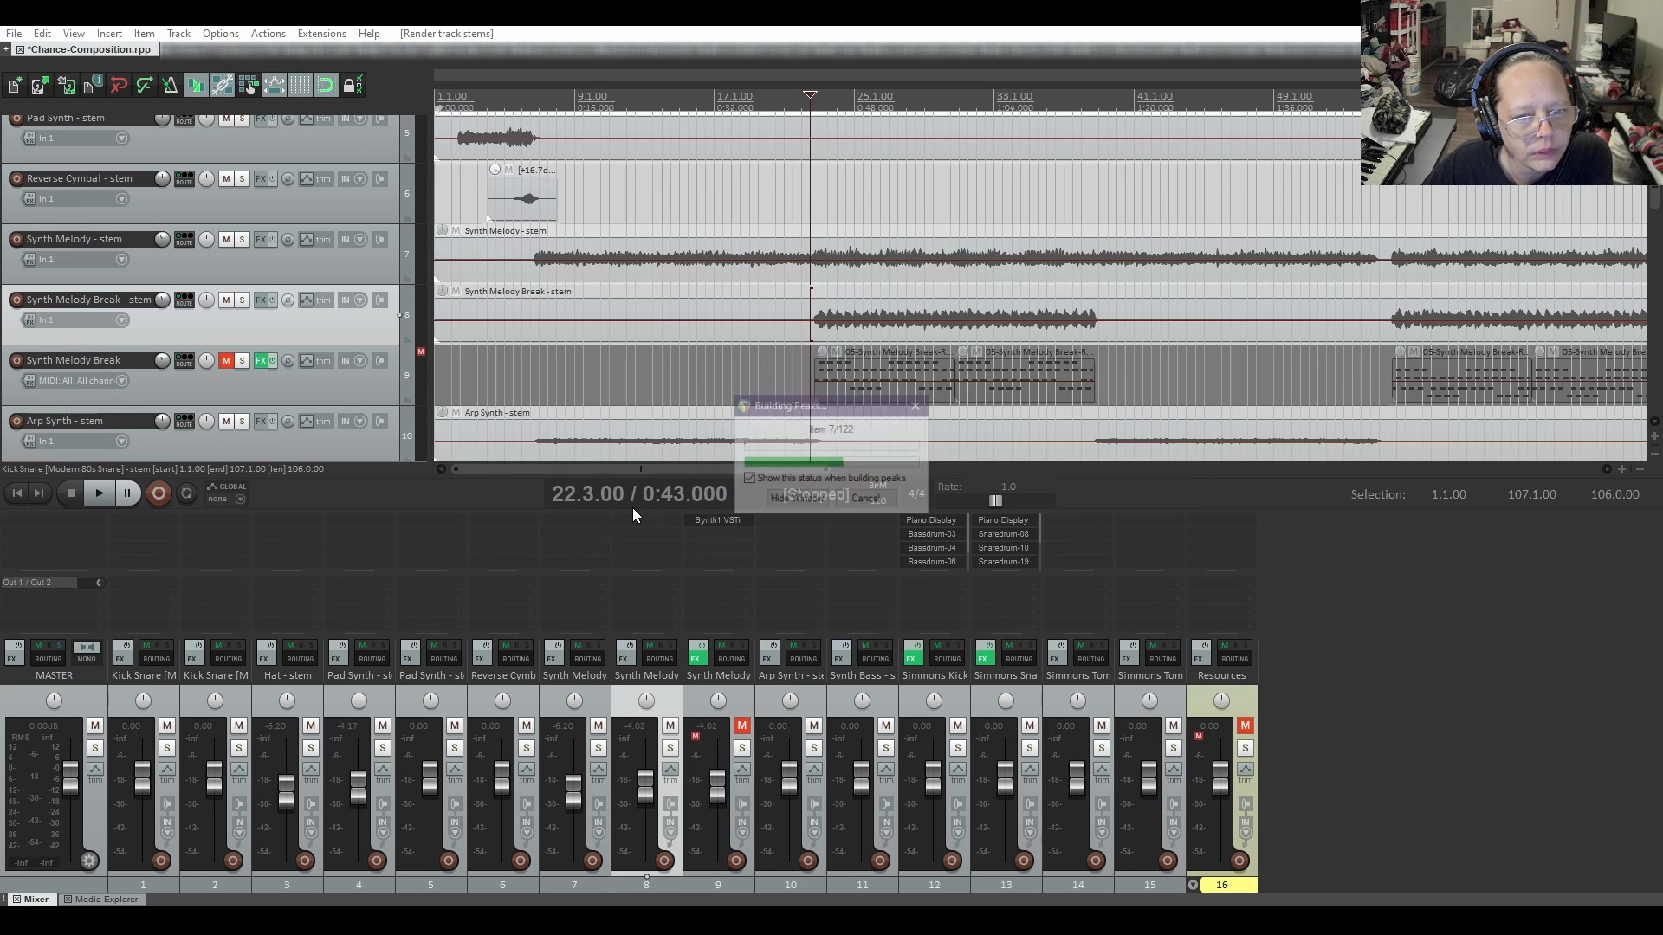
# Unmute the original Synth Melody Break MIDI track and render it to a stereo stem track, muting the original
pyautogui.click(226, 362)
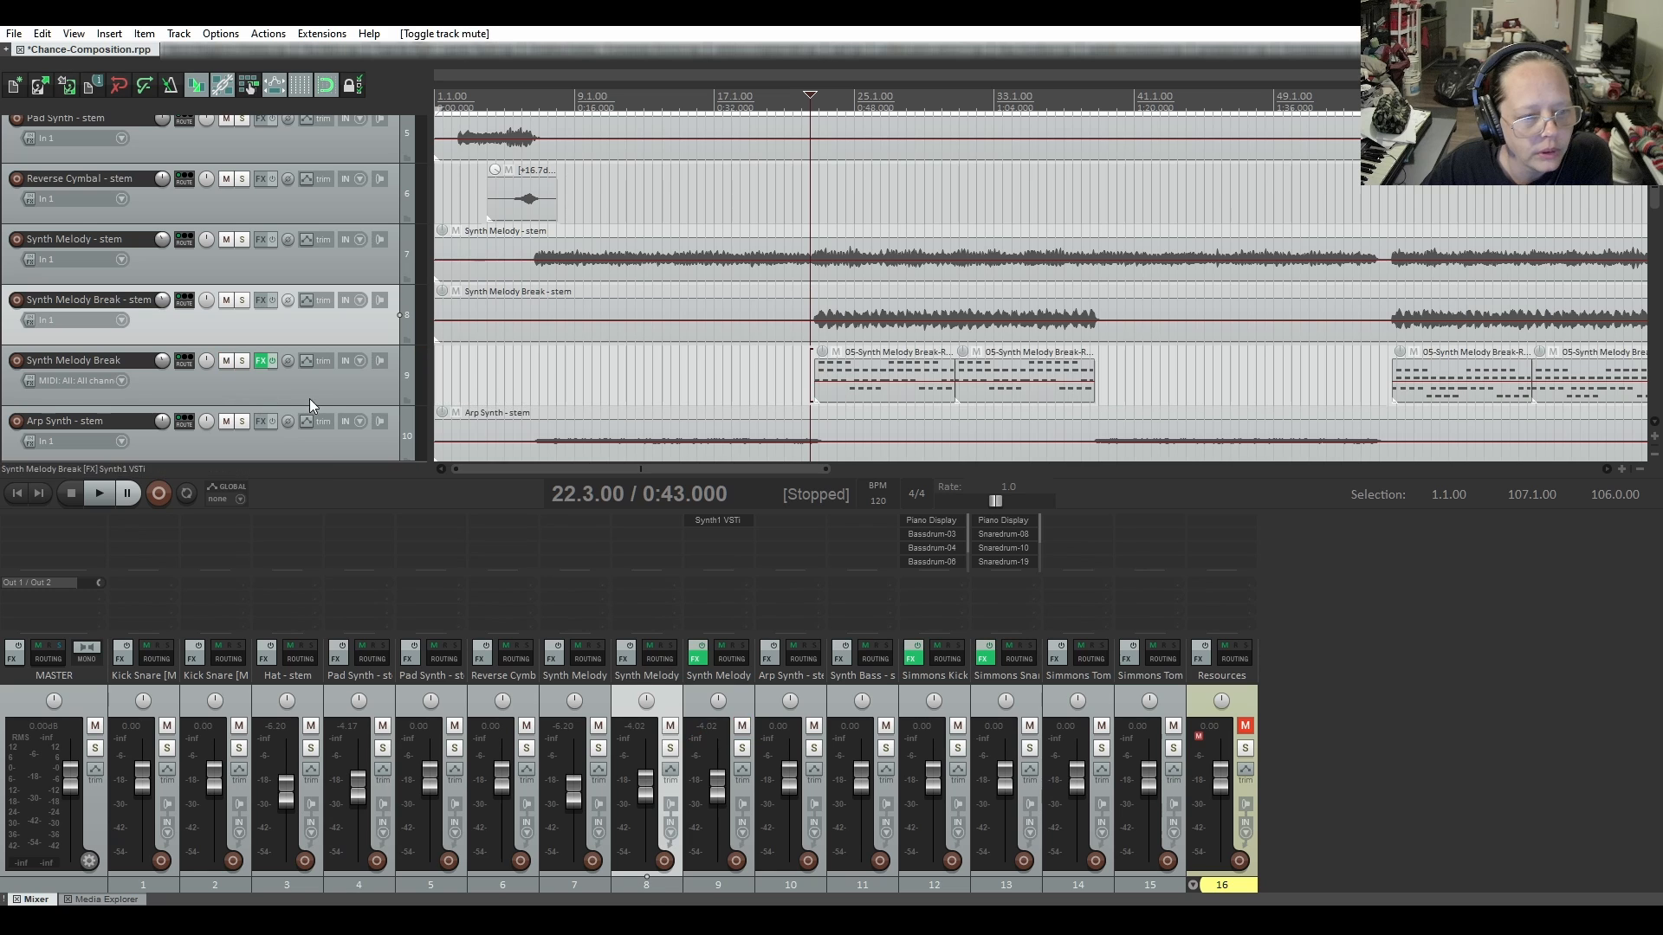
pyautogui.rightClick(317, 393)
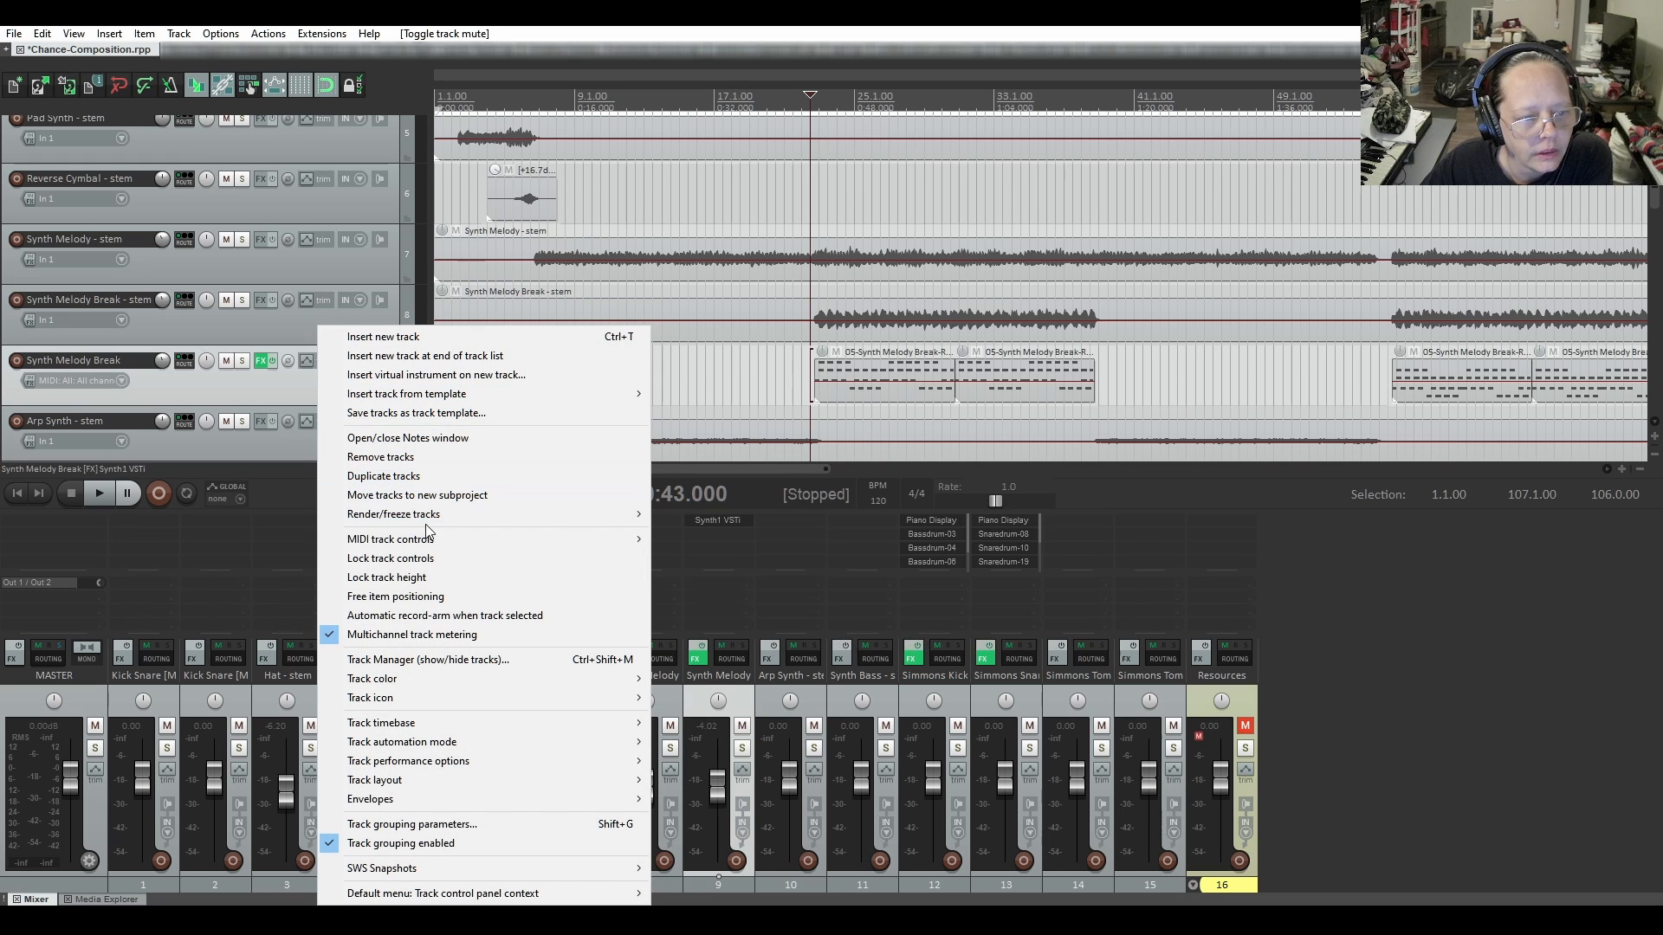
pyautogui.moveTo(482, 516)
pyautogui.click(732, 536)
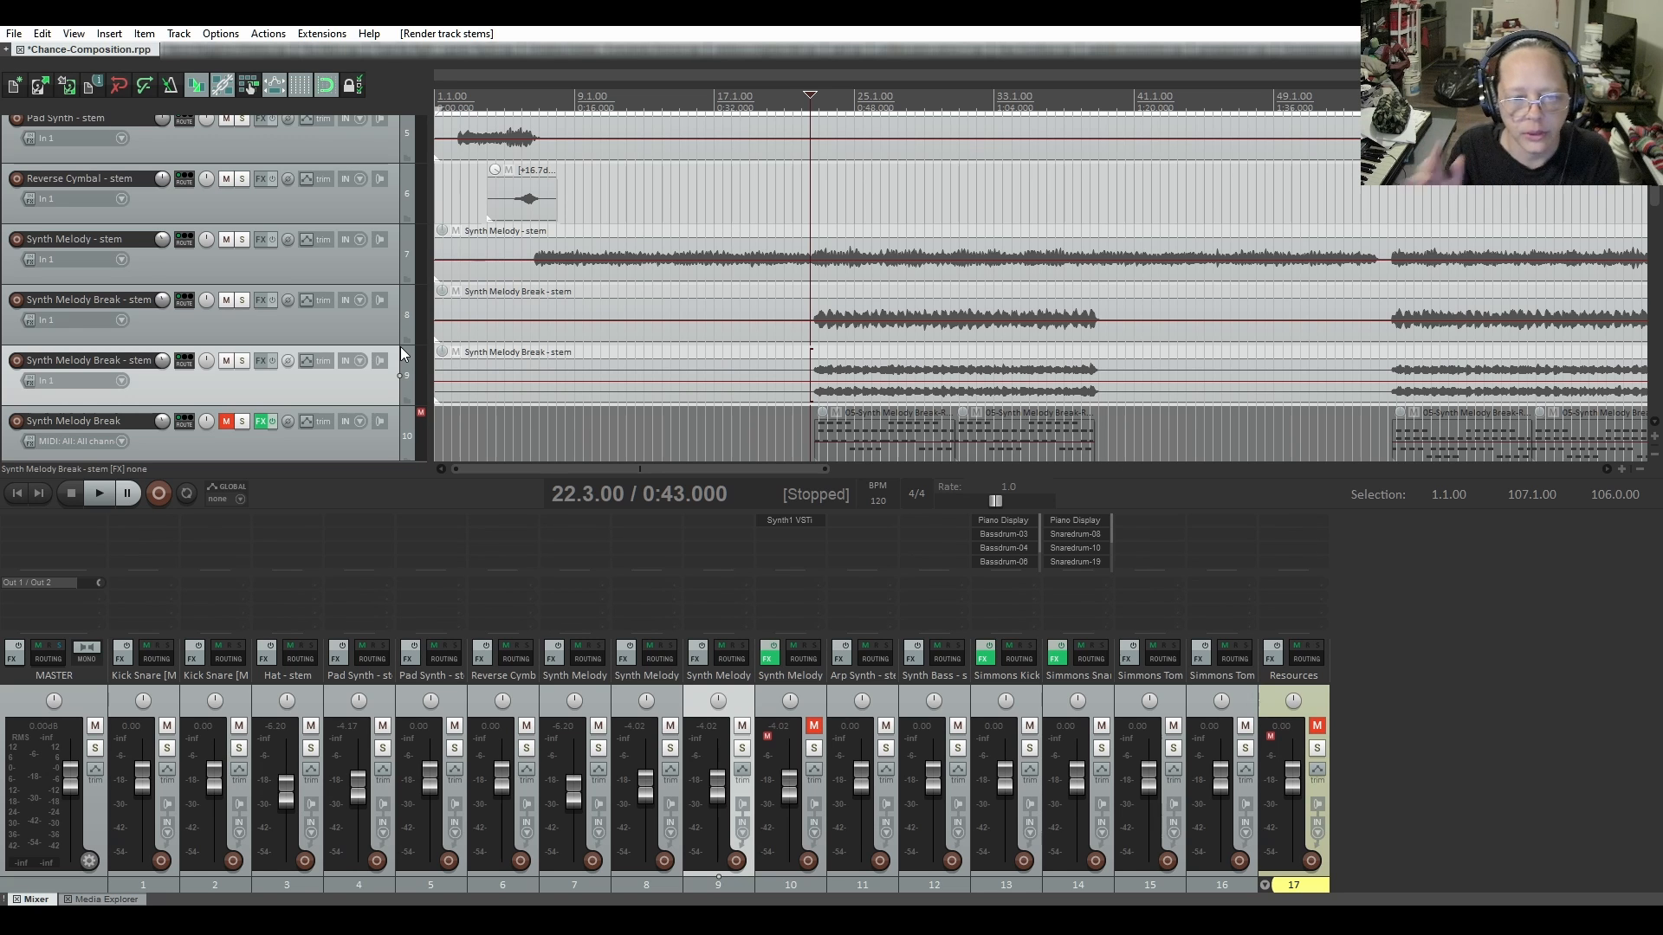
# Move the Synth Melody Break MIDI track to the end of the Resources folder, nest it inside and unmute it
pyautogui.scroll(-2, 303, 225)
pyautogui.click(335, 330)
pyautogui.scroll(-8, 345, 399)
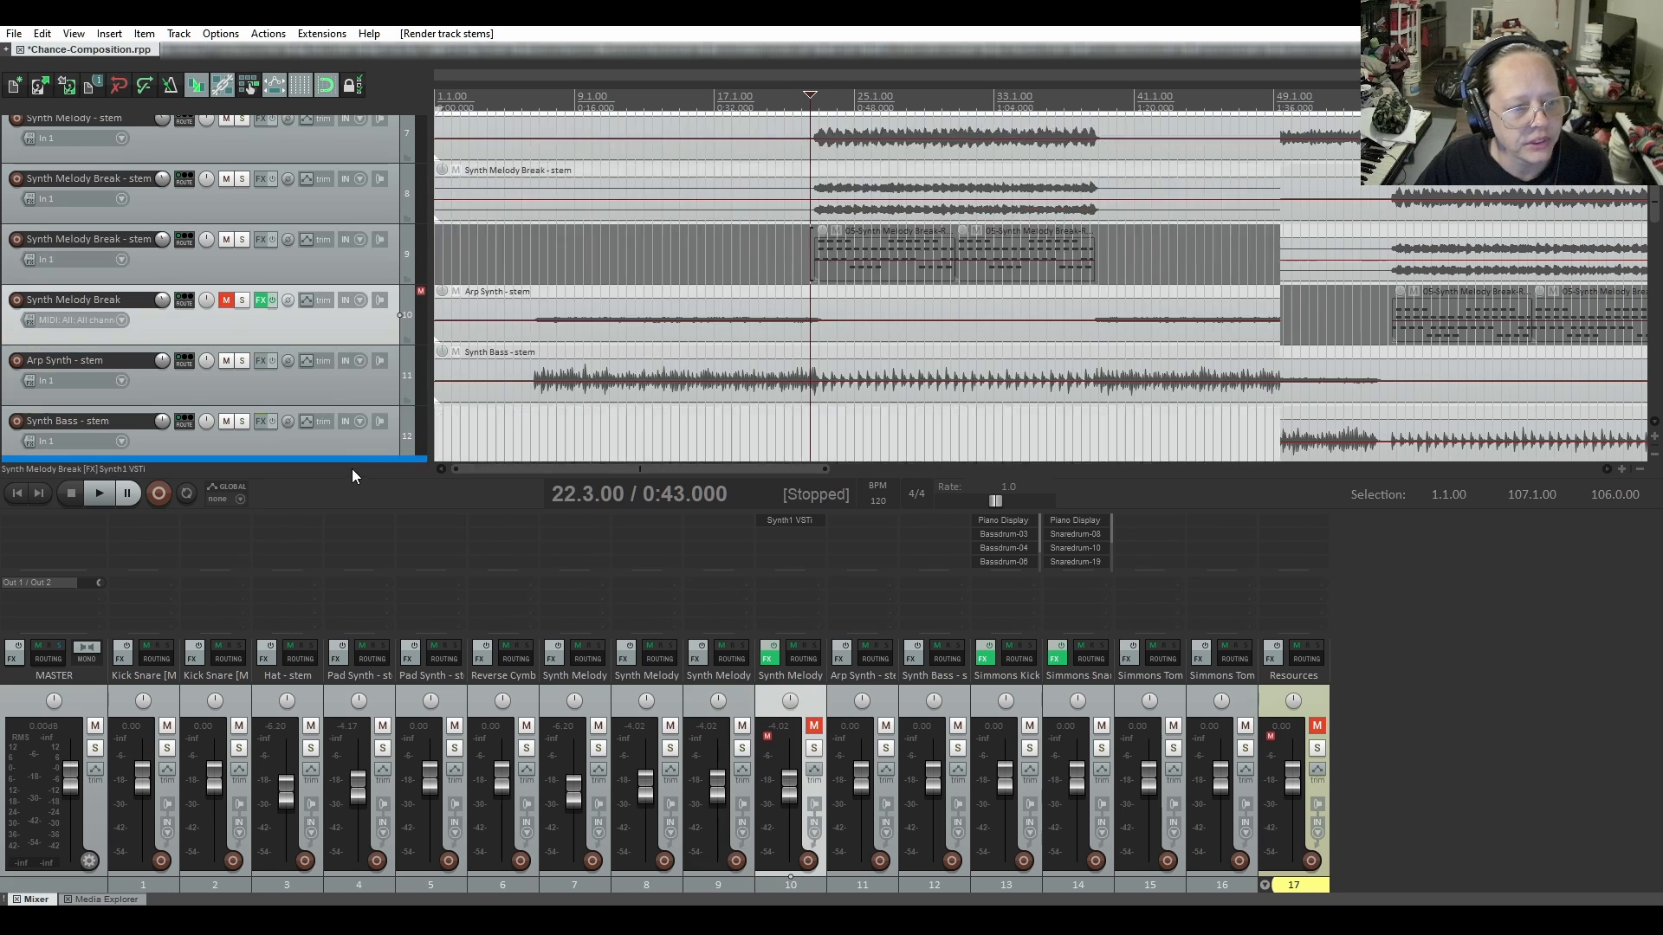
pyautogui.moveTo(341, 482); pyautogui.dragTo(343, 443)
pyautogui.click(408, 340)
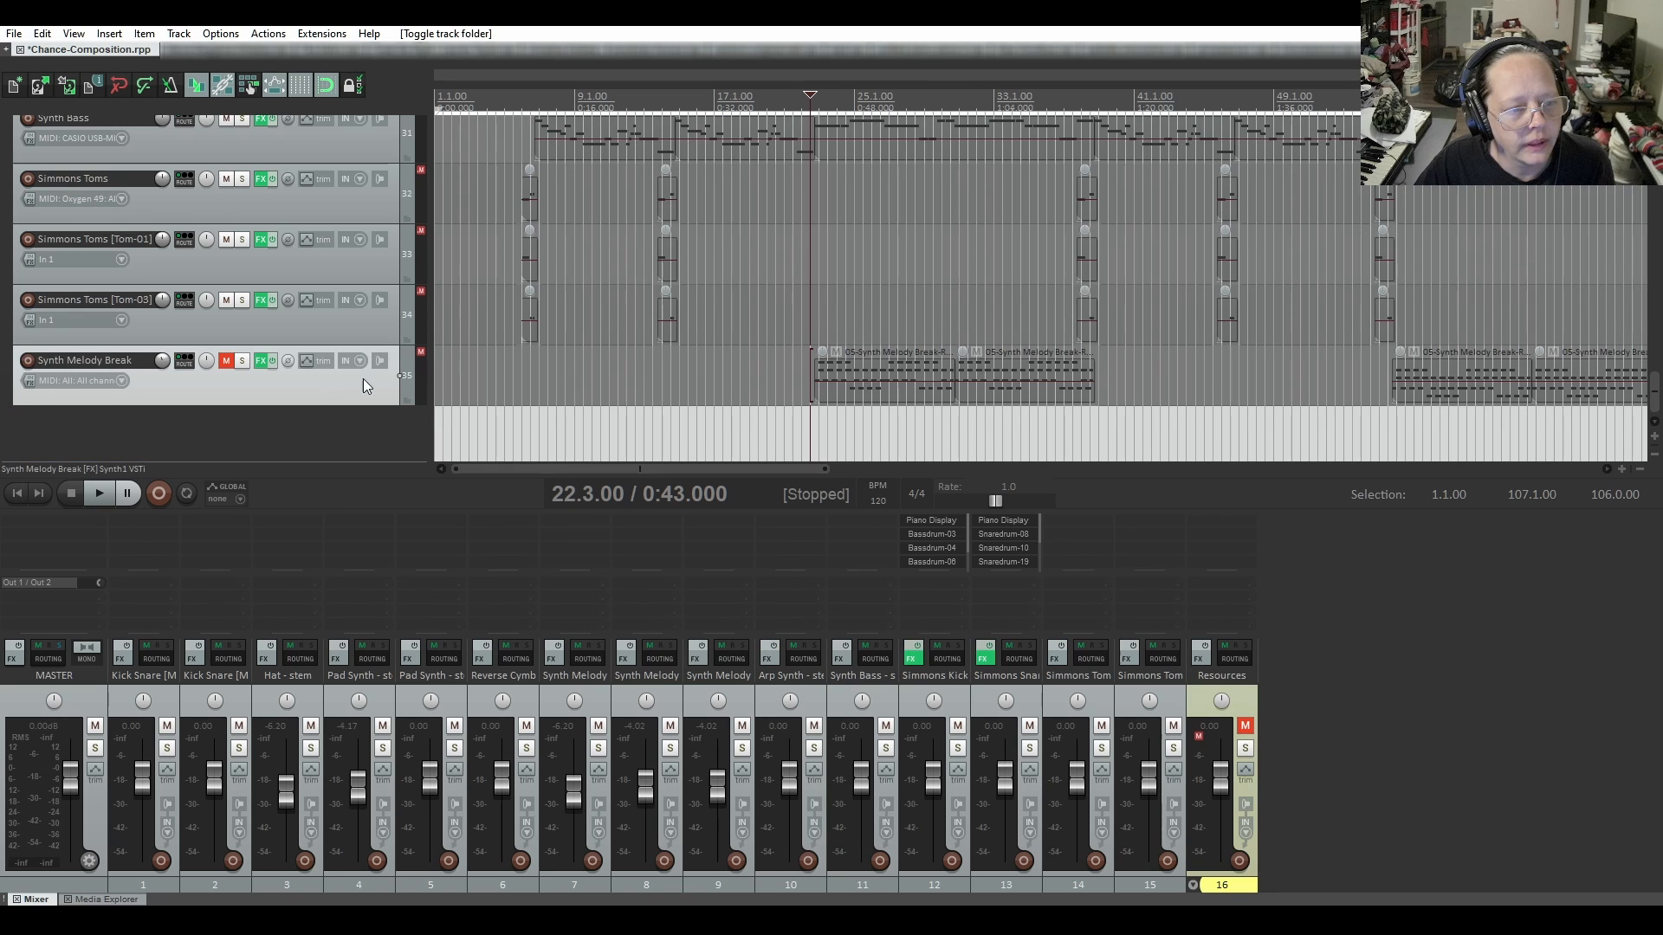
pyautogui.click(223, 365)
# Collapse the child tracks of the Resources folder
pyautogui.scroll(15, 308, 367)
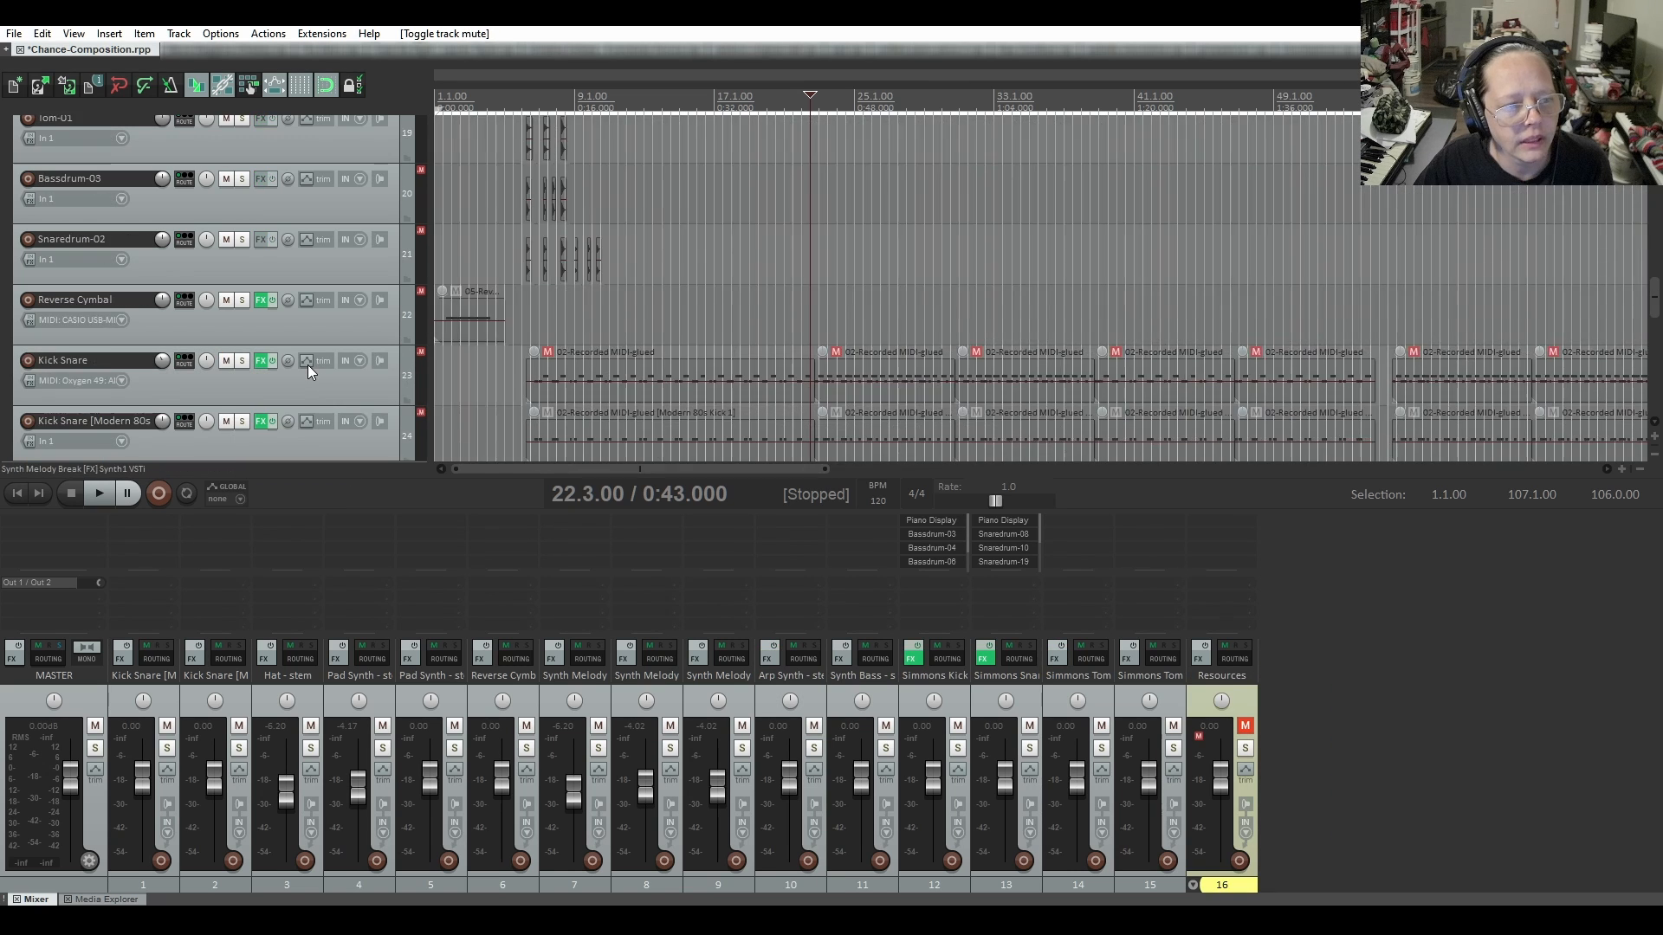
pyautogui.scroll(2, 308, 365)
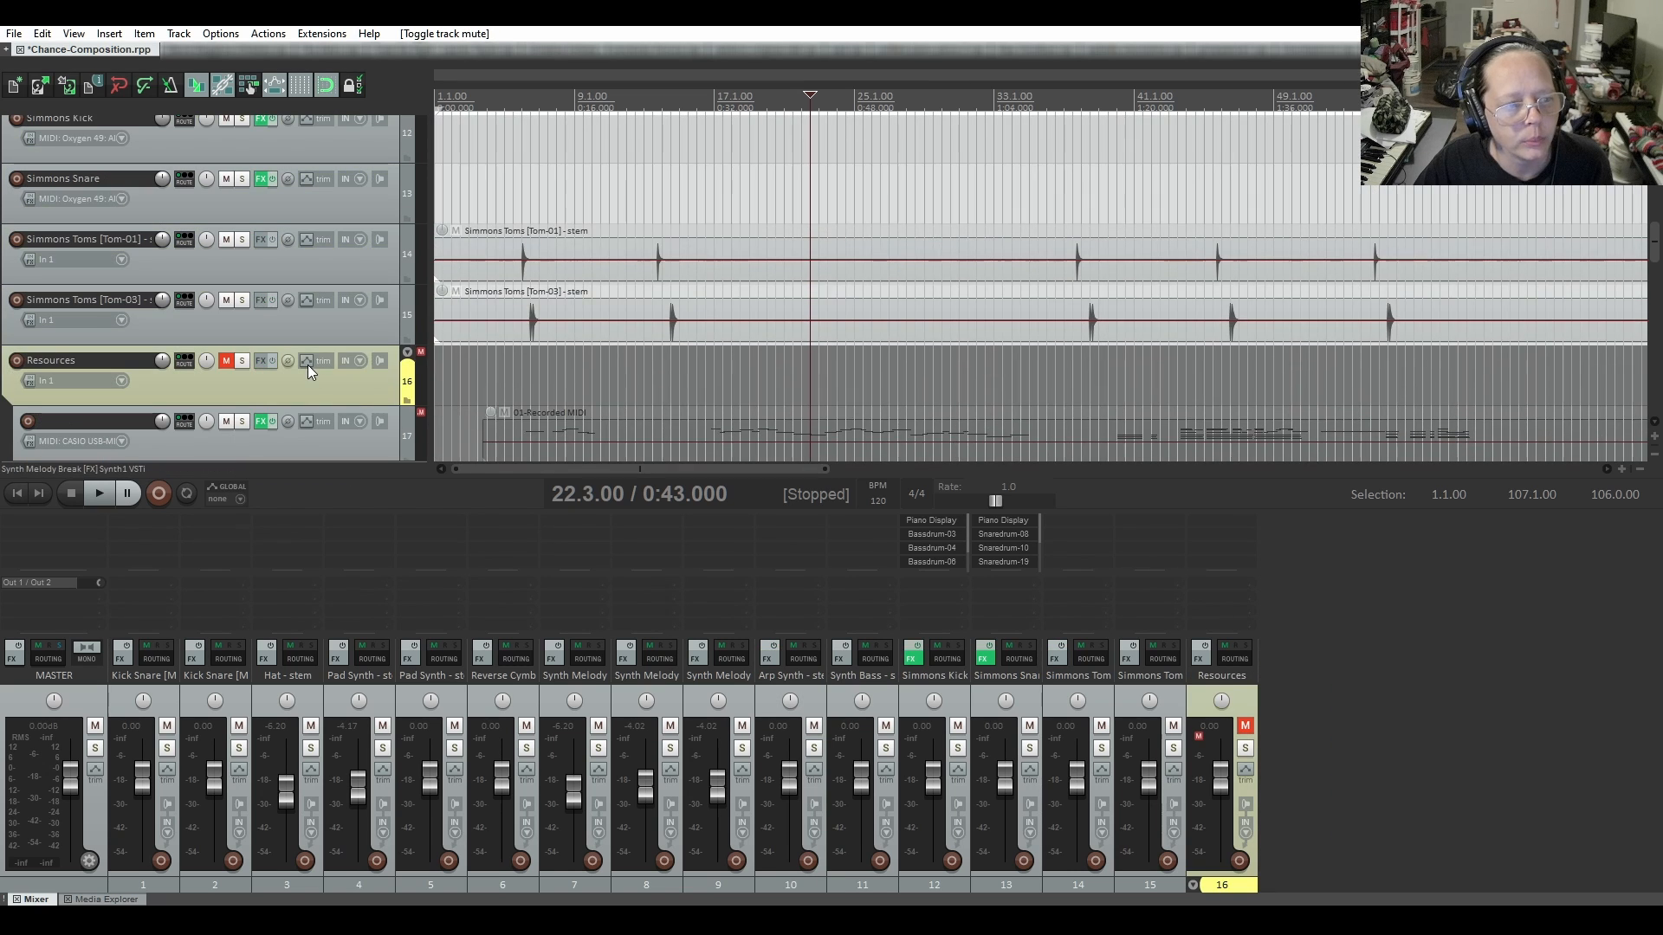
pyautogui.click(407, 353)
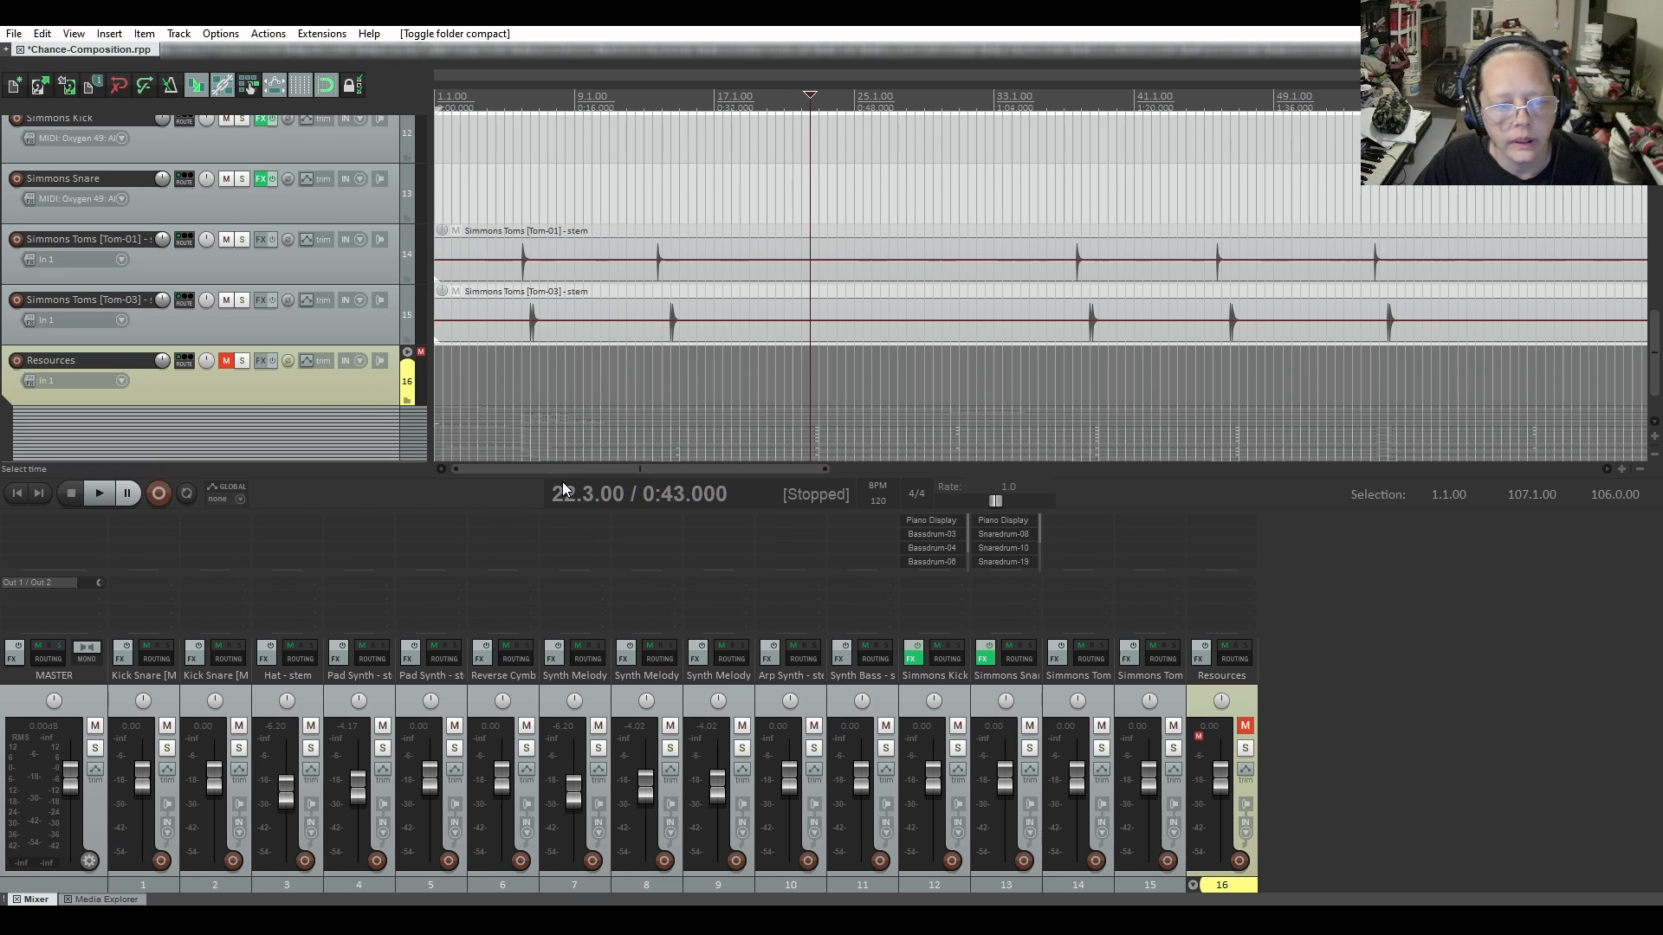
# Select the Hat stem item in its silent tail beyond the end of the song
pyautogui.moveTo(546, 473); pyautogui.dragTo(1131, 474)
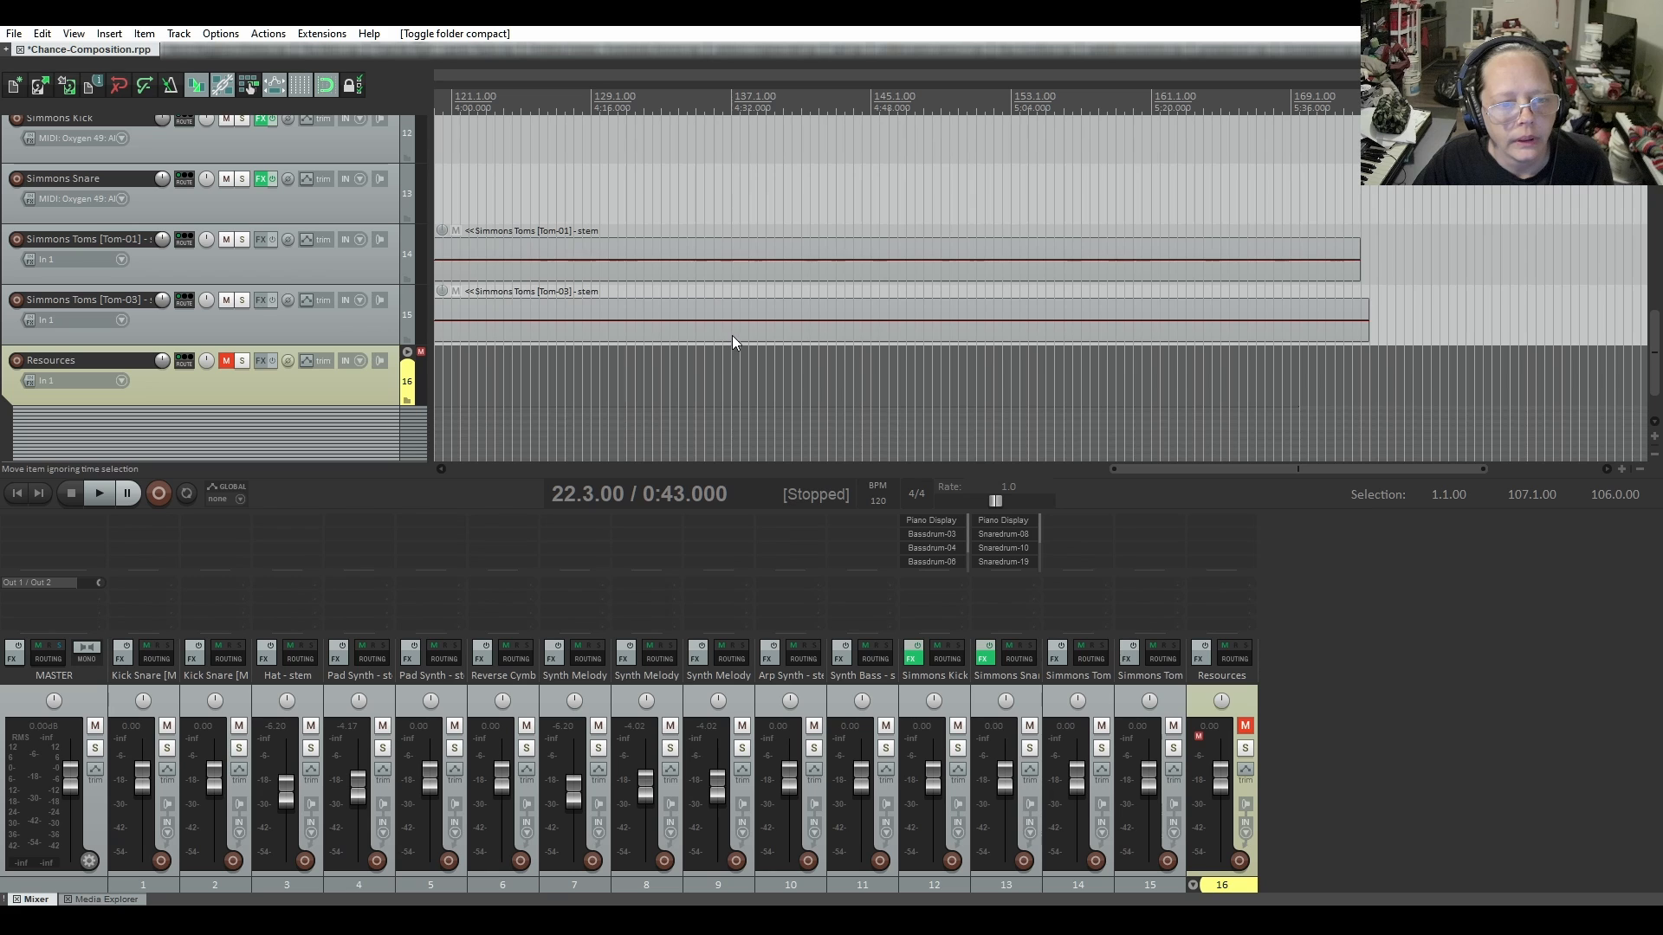
pyautogui.scroll(10, 278, 211)
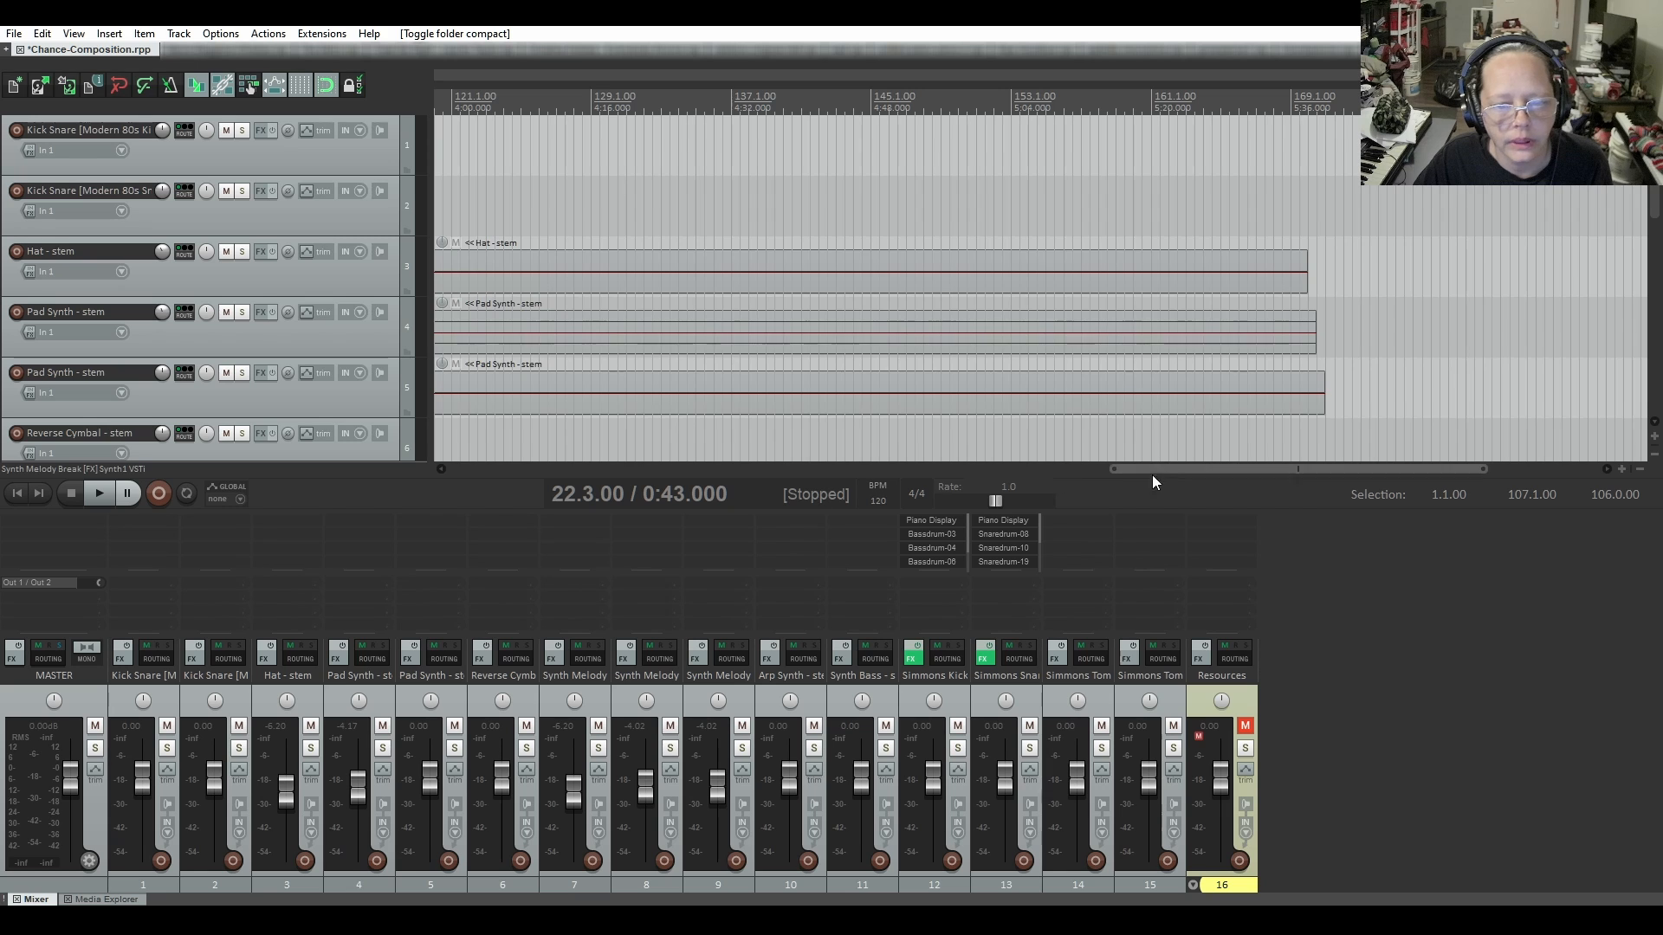
pyautogui.moveTo(1152, 470); pyautogui.dragTo(1041, 470)
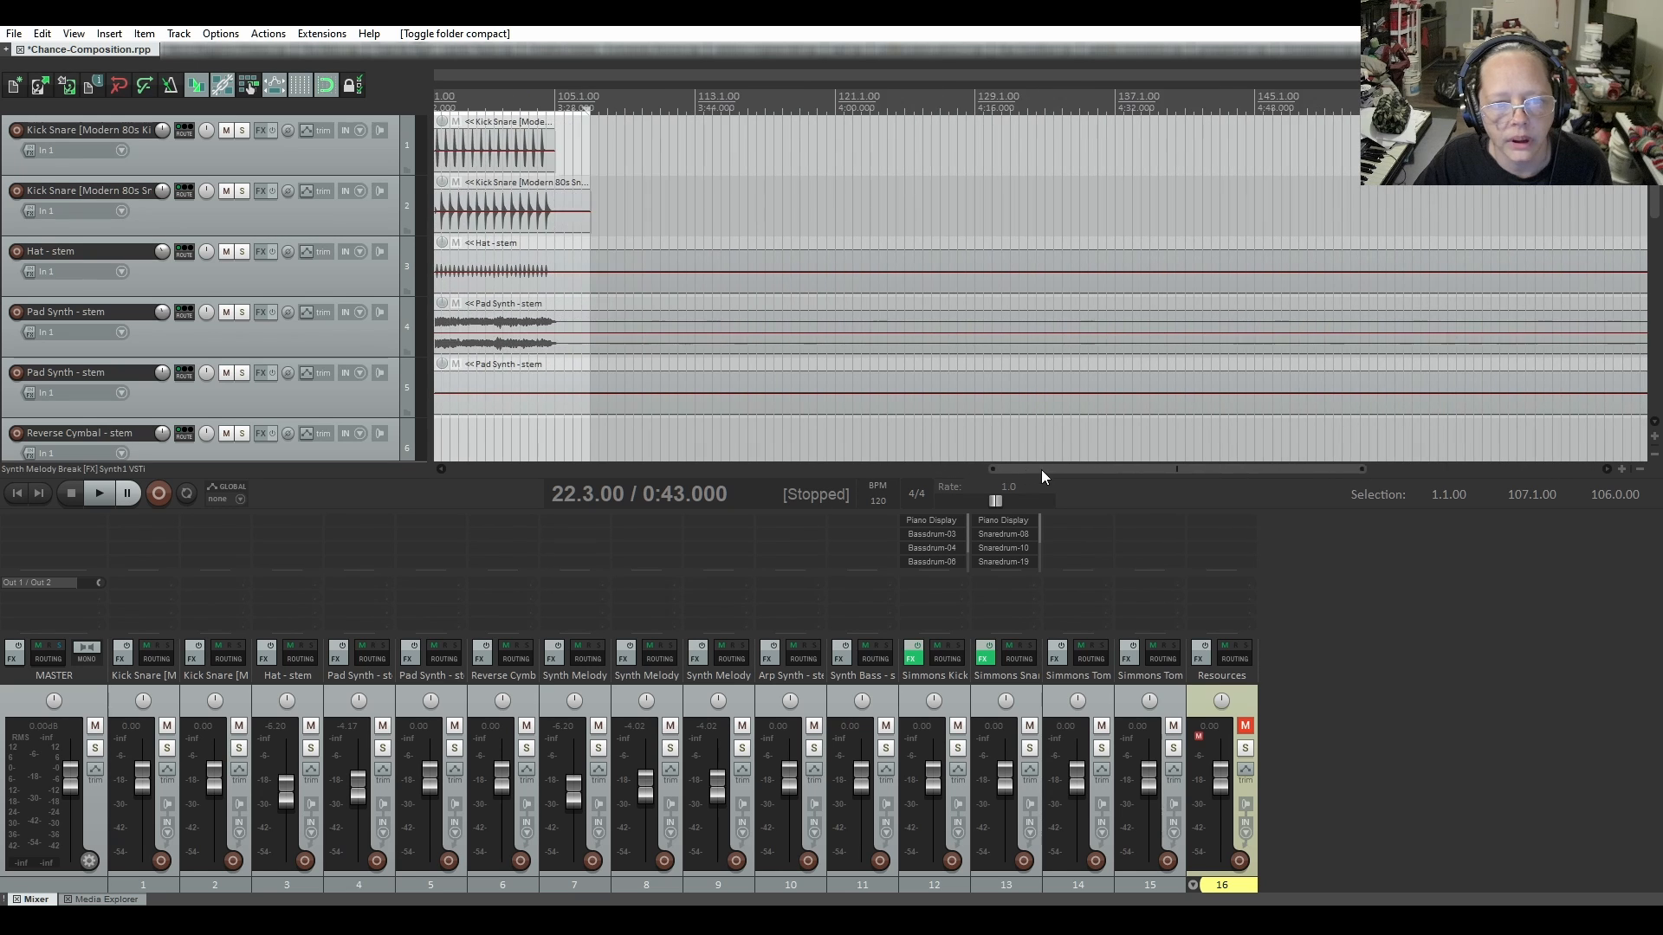
pyautogui.click(1394, 295)
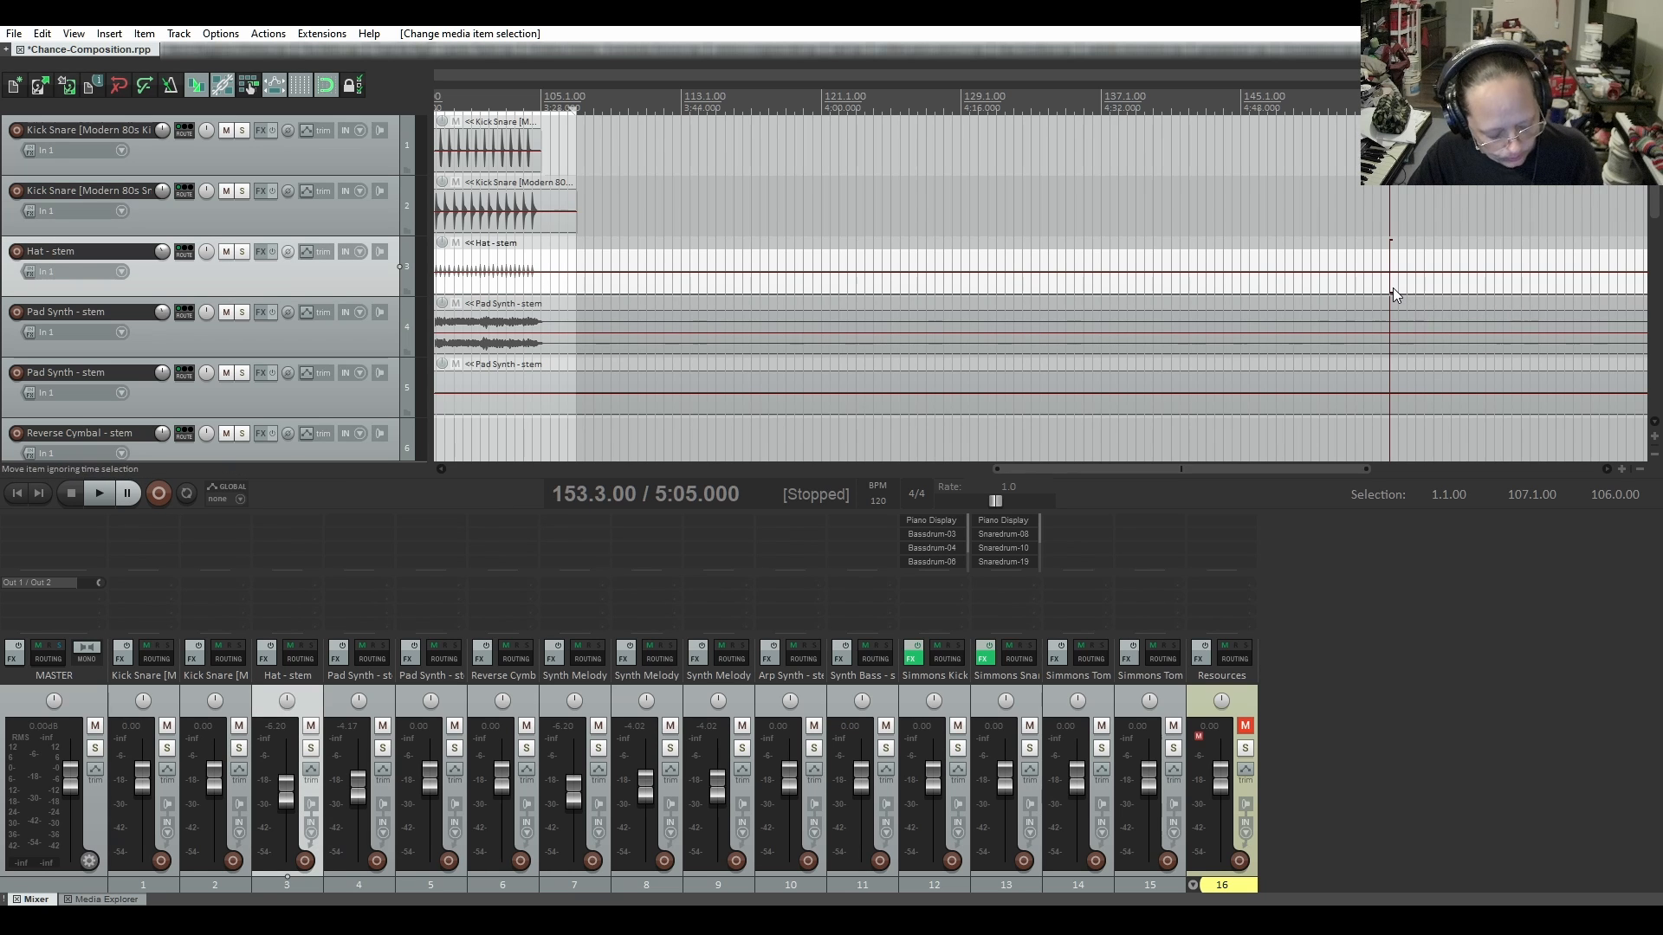
# Add the Simmons Toms [Tom-03] stem item to the selection
pyautogui.scroll(-8, 472, 345)
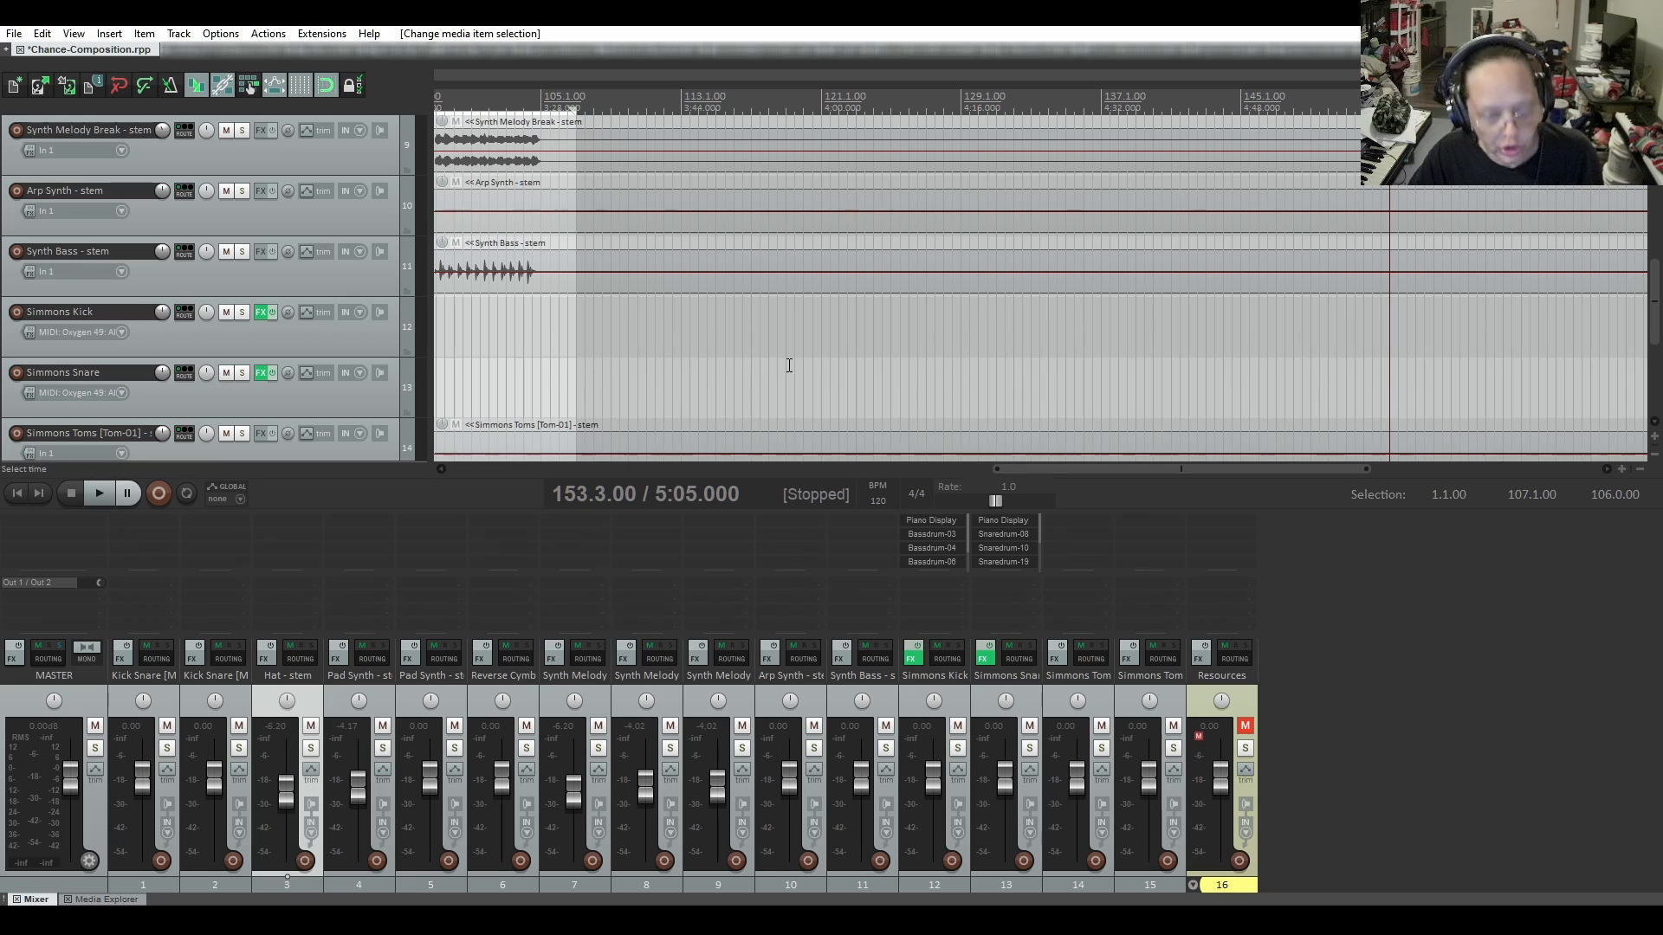
pyautogui.scroll(-4, 558, 348)
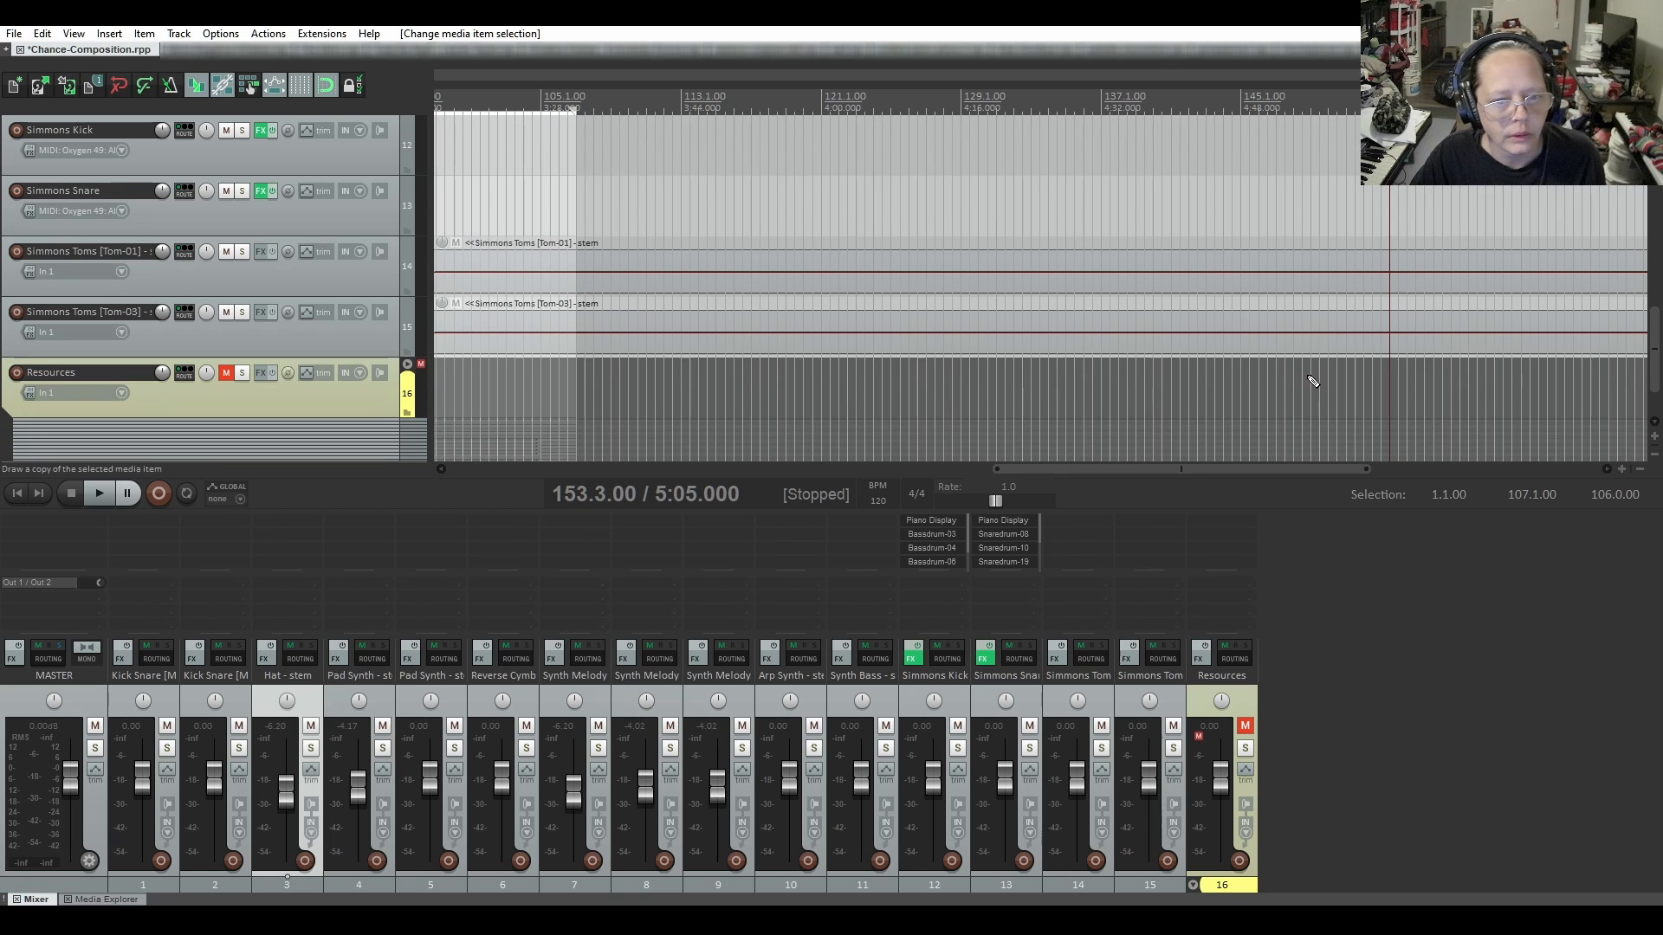
pyautogui.click(1511, 355)
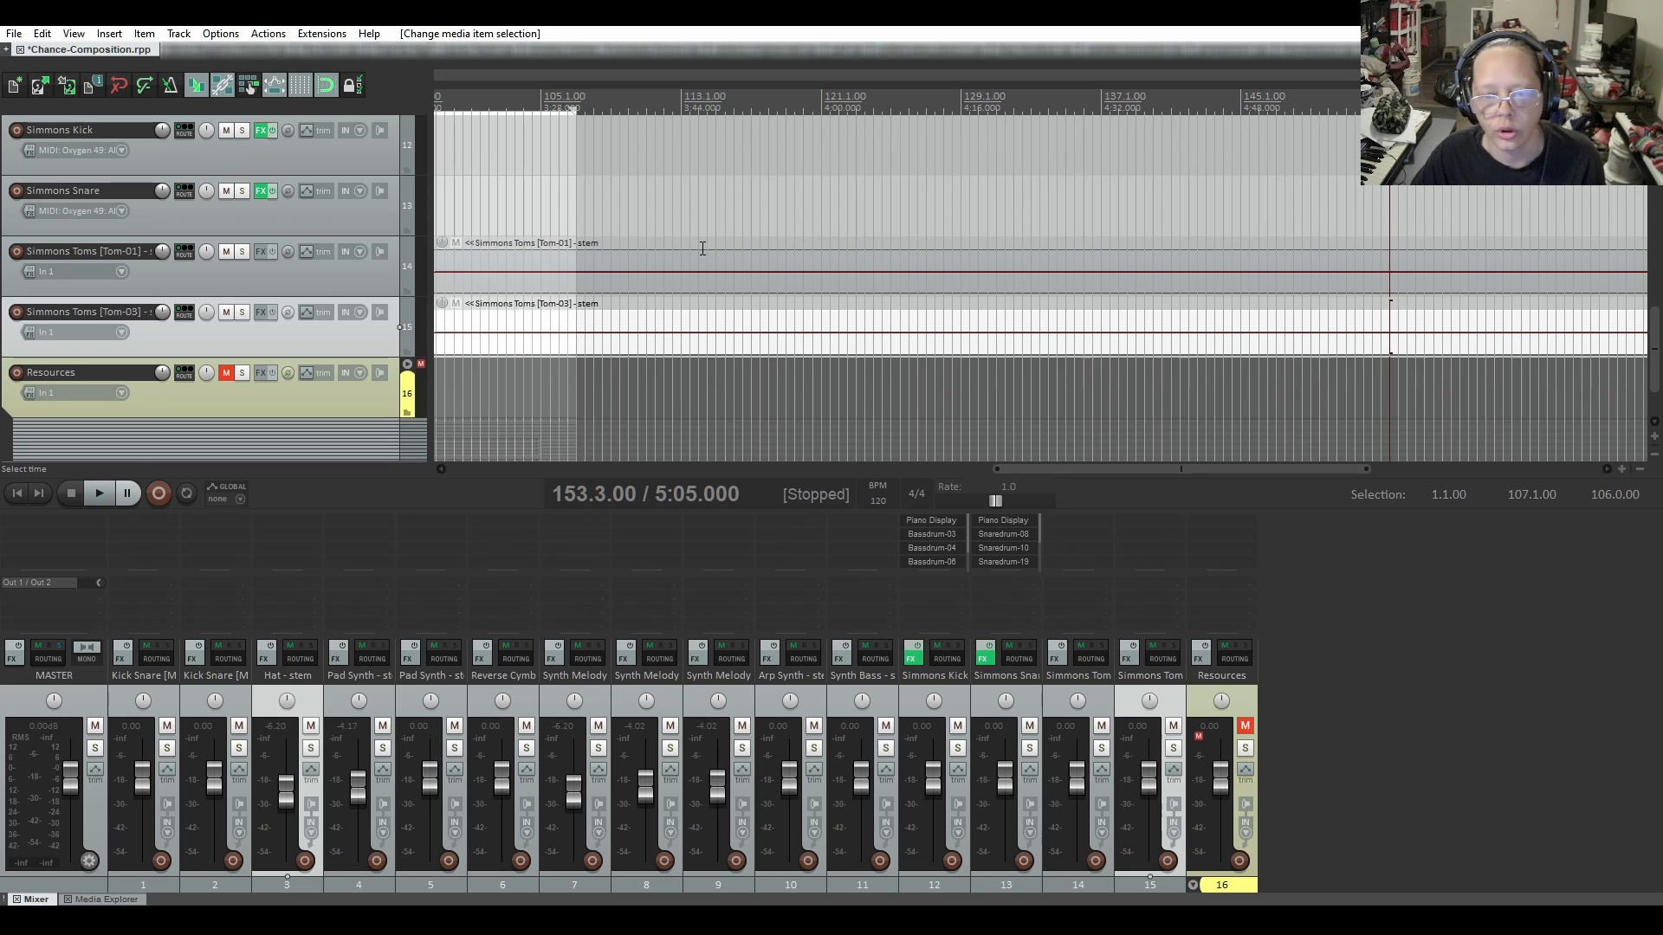
pyautogui.keyDown('ctrl'); pyautogui.click(1500, 357); pyautogui.keyUp('ctrl')
pyautogui.keyDown('shift'); pyautogui.click(1501, 354); pyautogui.keyUp('shift')
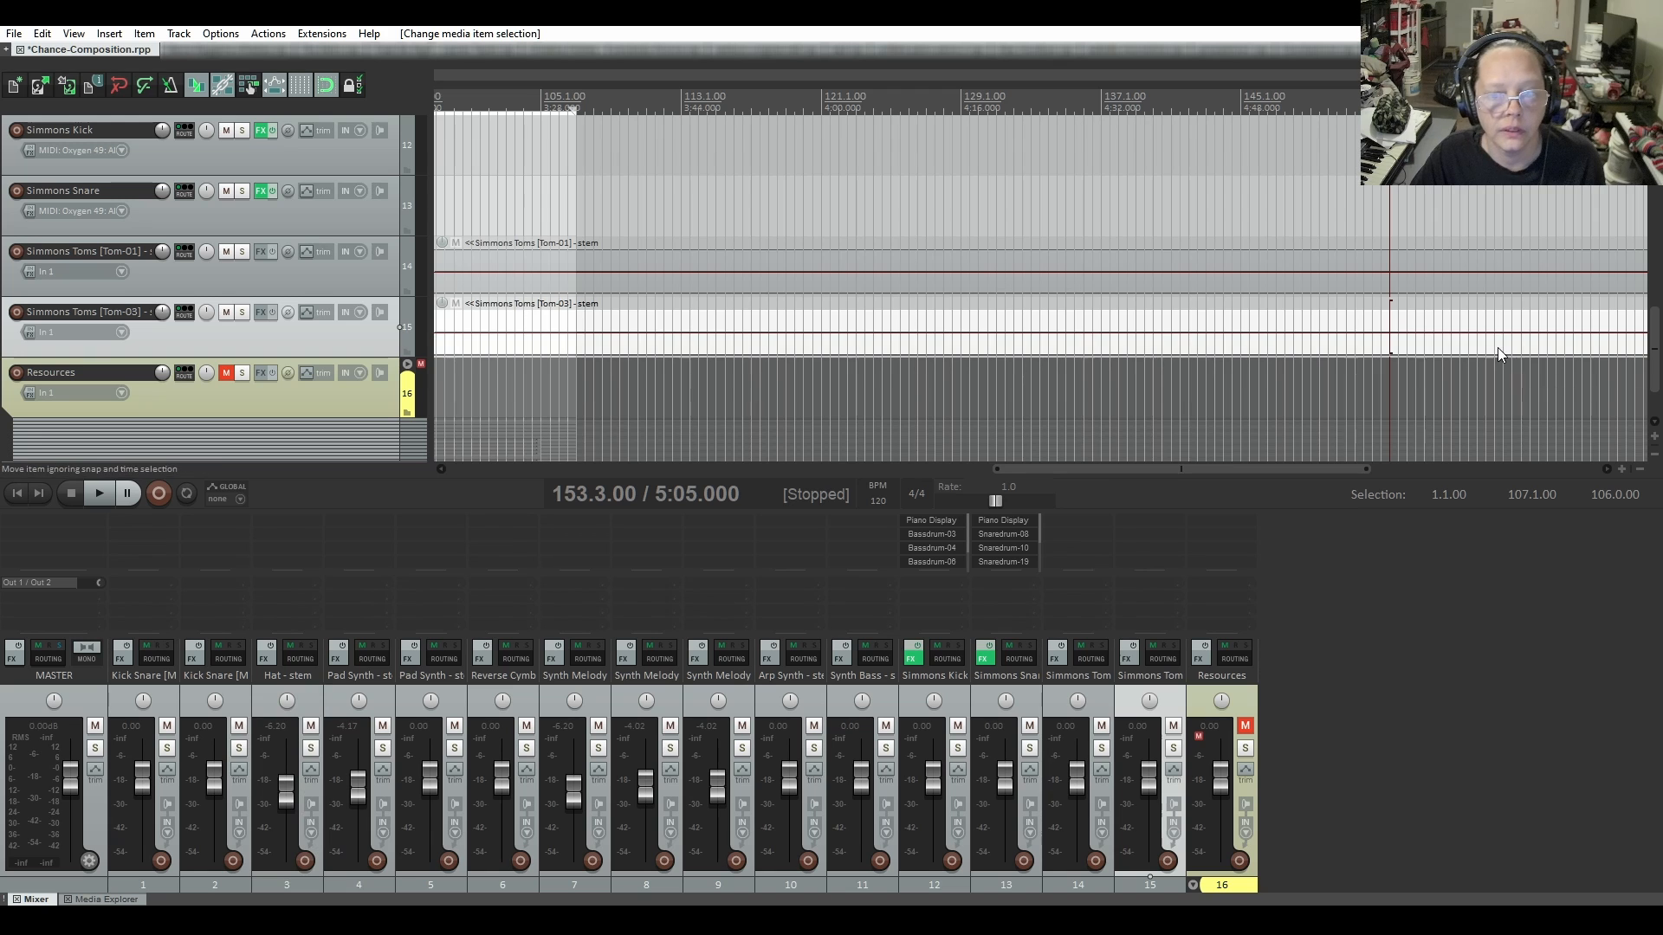
# Add both Pad Synth stem items to the selection
pyautogui.scroll(8, 279, 210)
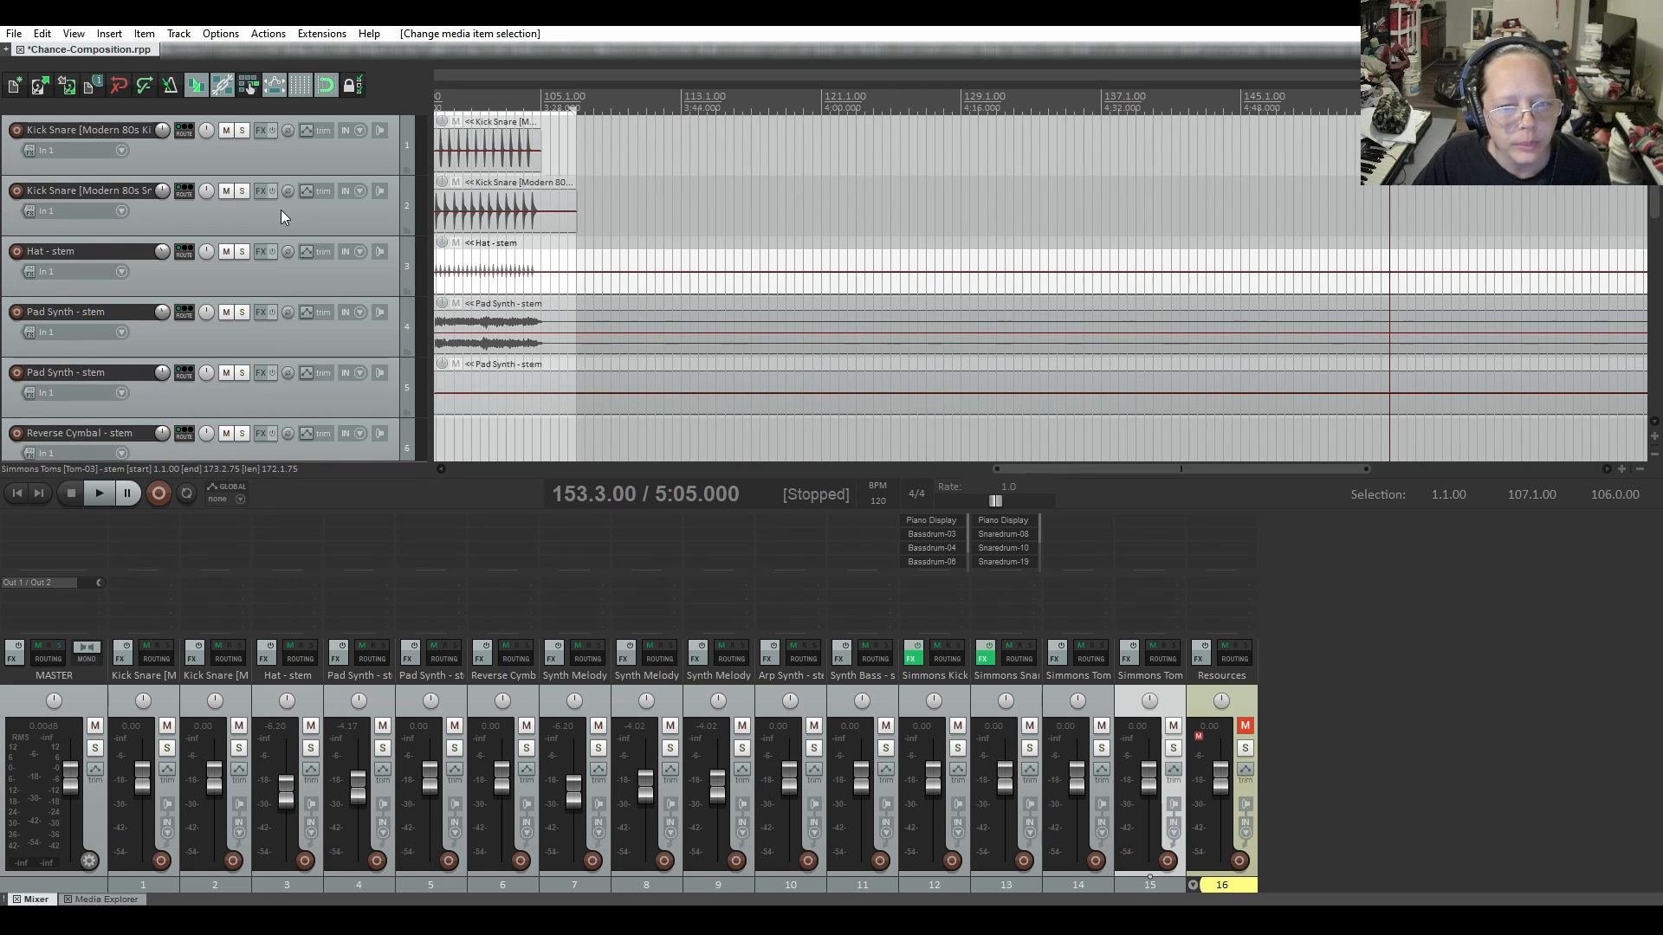
pyautogui.moveTo(994, 217); pyautogui.dragTo(1056, 325)
pyautogui.hotkey('ctrl', 'z')
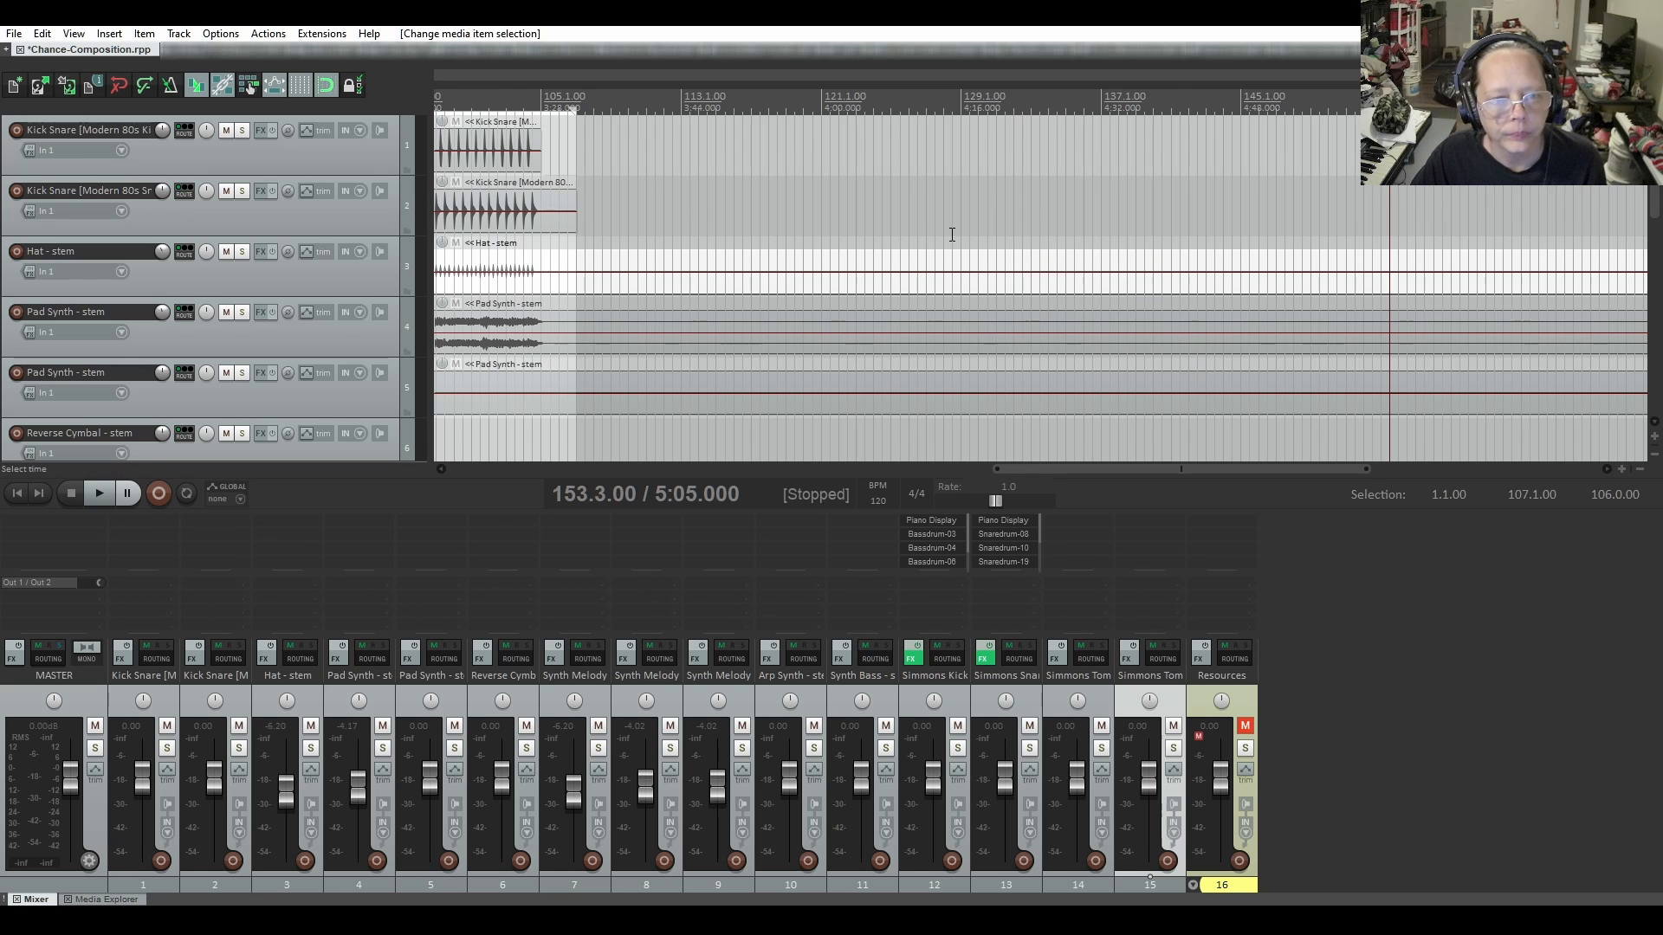
pyautogui.scroll(-2, 952, 234)
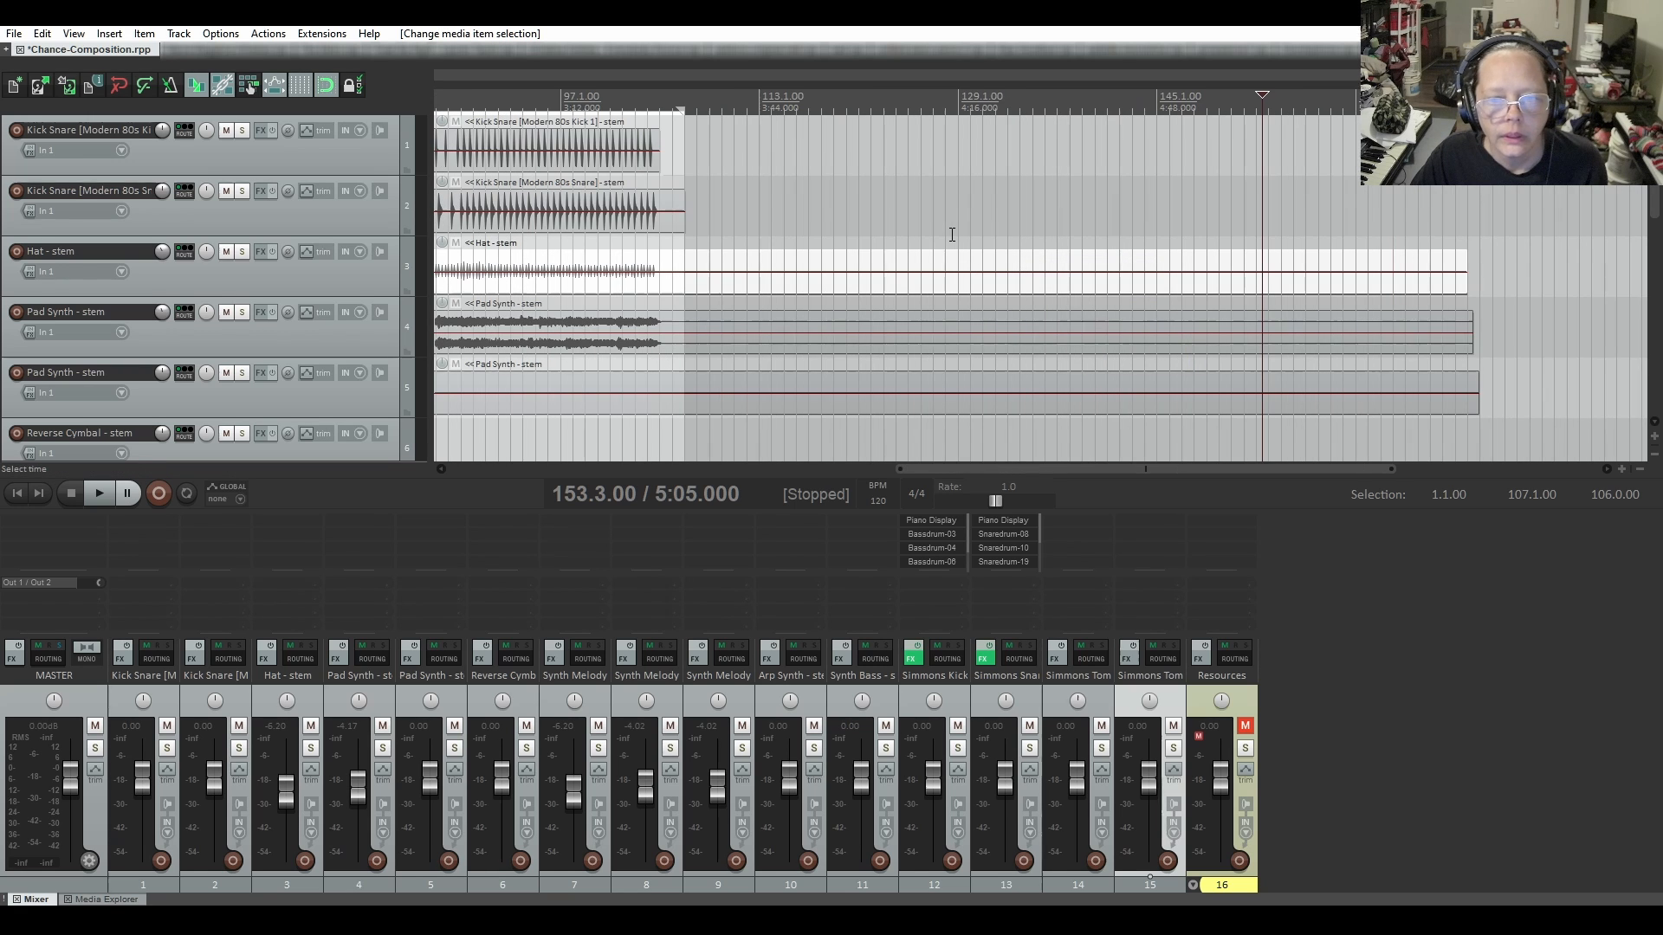
pyautogui.keyDown('shift'); pyautogui.click(964, 345); pyautogui.keyUp('shift')
pyautogui.keyDown('shift'); pyautogui.click(993, 387); pyautogui.keyUp('shift')
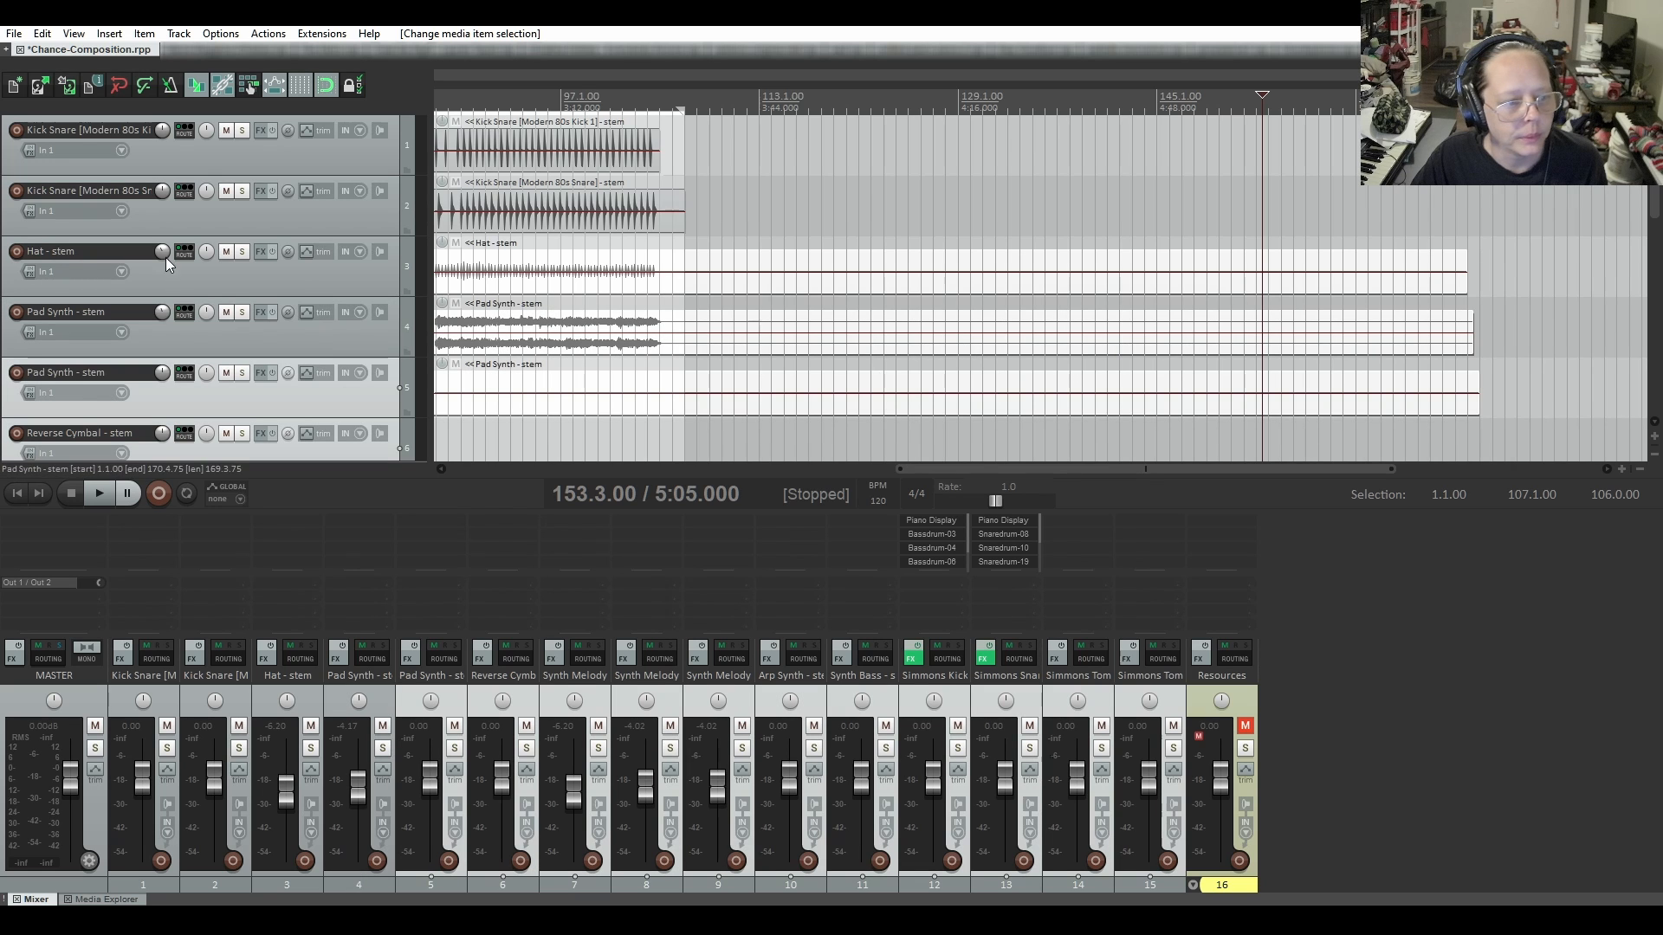
# Add the Synth Melody stem and both Synth Melody Break stem items to the selection
pyautogui.scroll(-2, 164, 252)
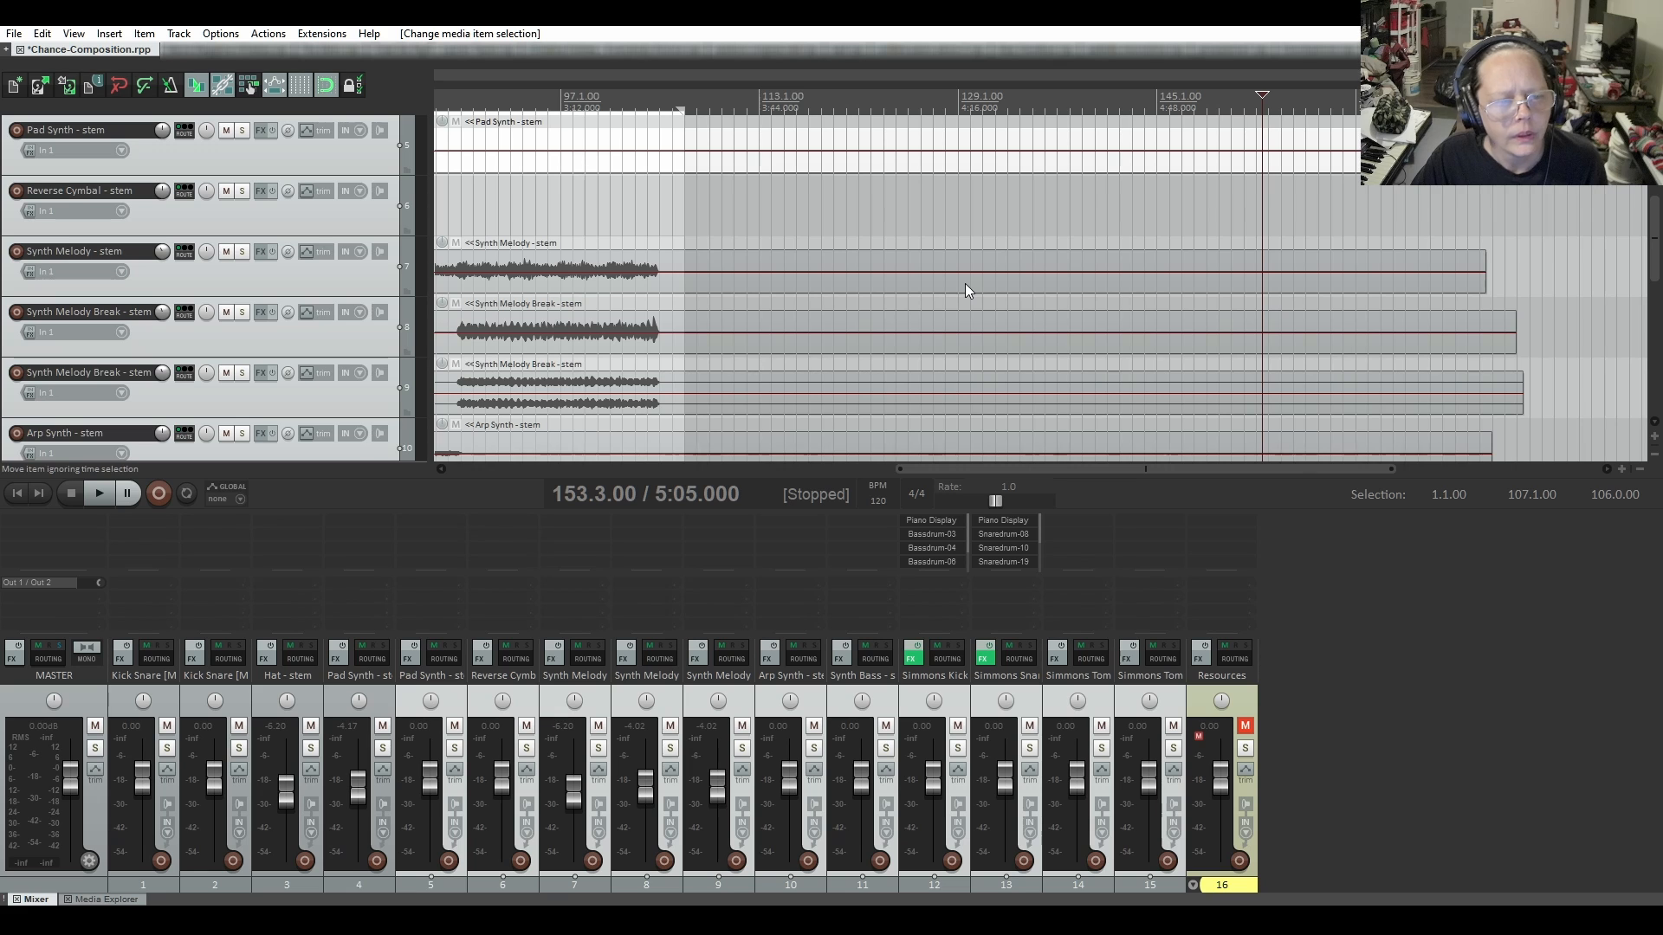
pyautogui.keyDown('shift'); pyautogui.click(965, 284); pyautogui.keyUp('shift')
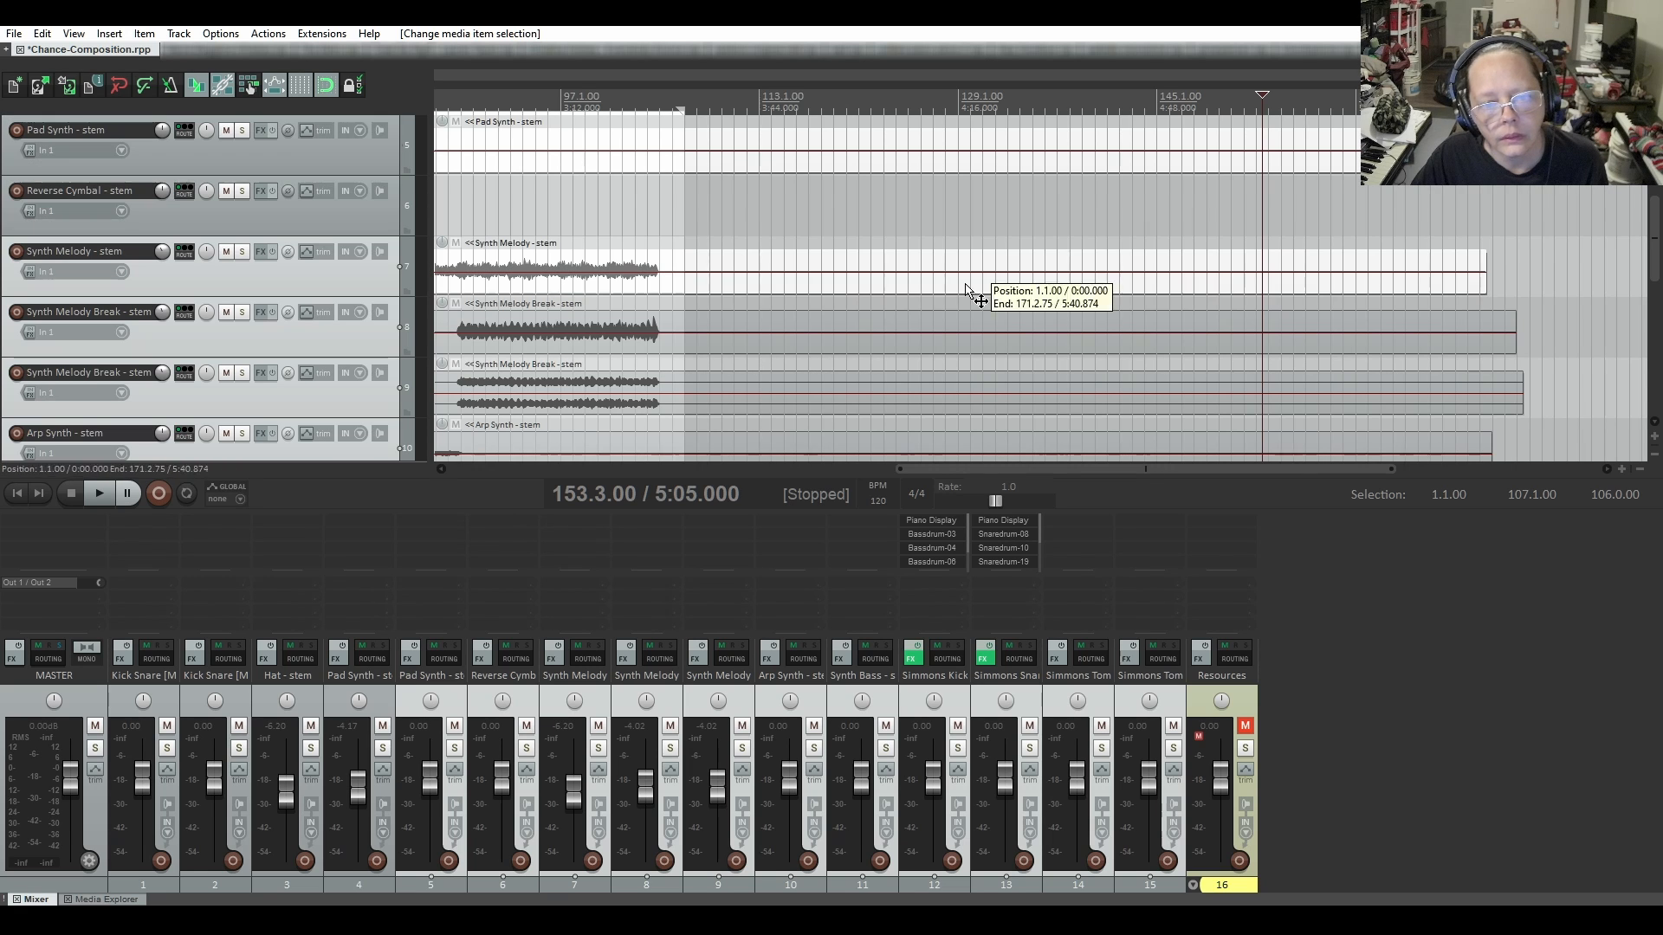
pyautogui.keyDown('shift'); pyautogui.click(975, 341); pyautogui.keyUp('shift')
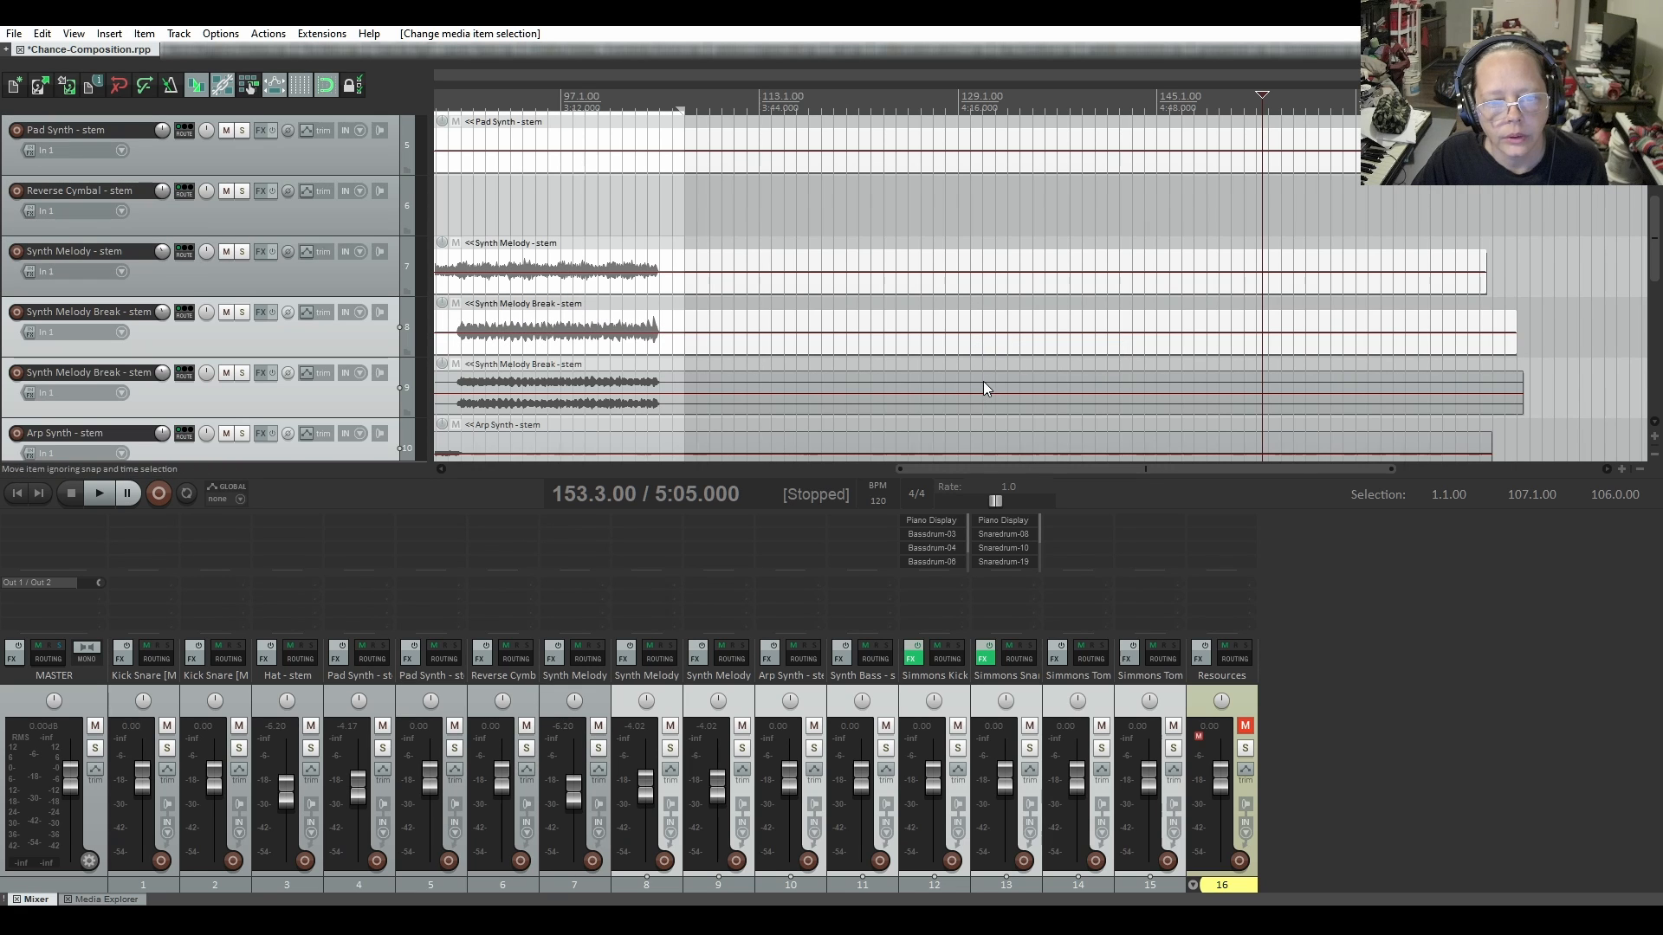
pyautogui.keyDown('shift'); pyautogui.click(983, 382); pyautogui.keyUp('shift')
# Add the Arp Synth, Synth Bass and Simmons Toms [Tom-01] stem items to the selection
pyautogui.scroll(-4, 257, 267)
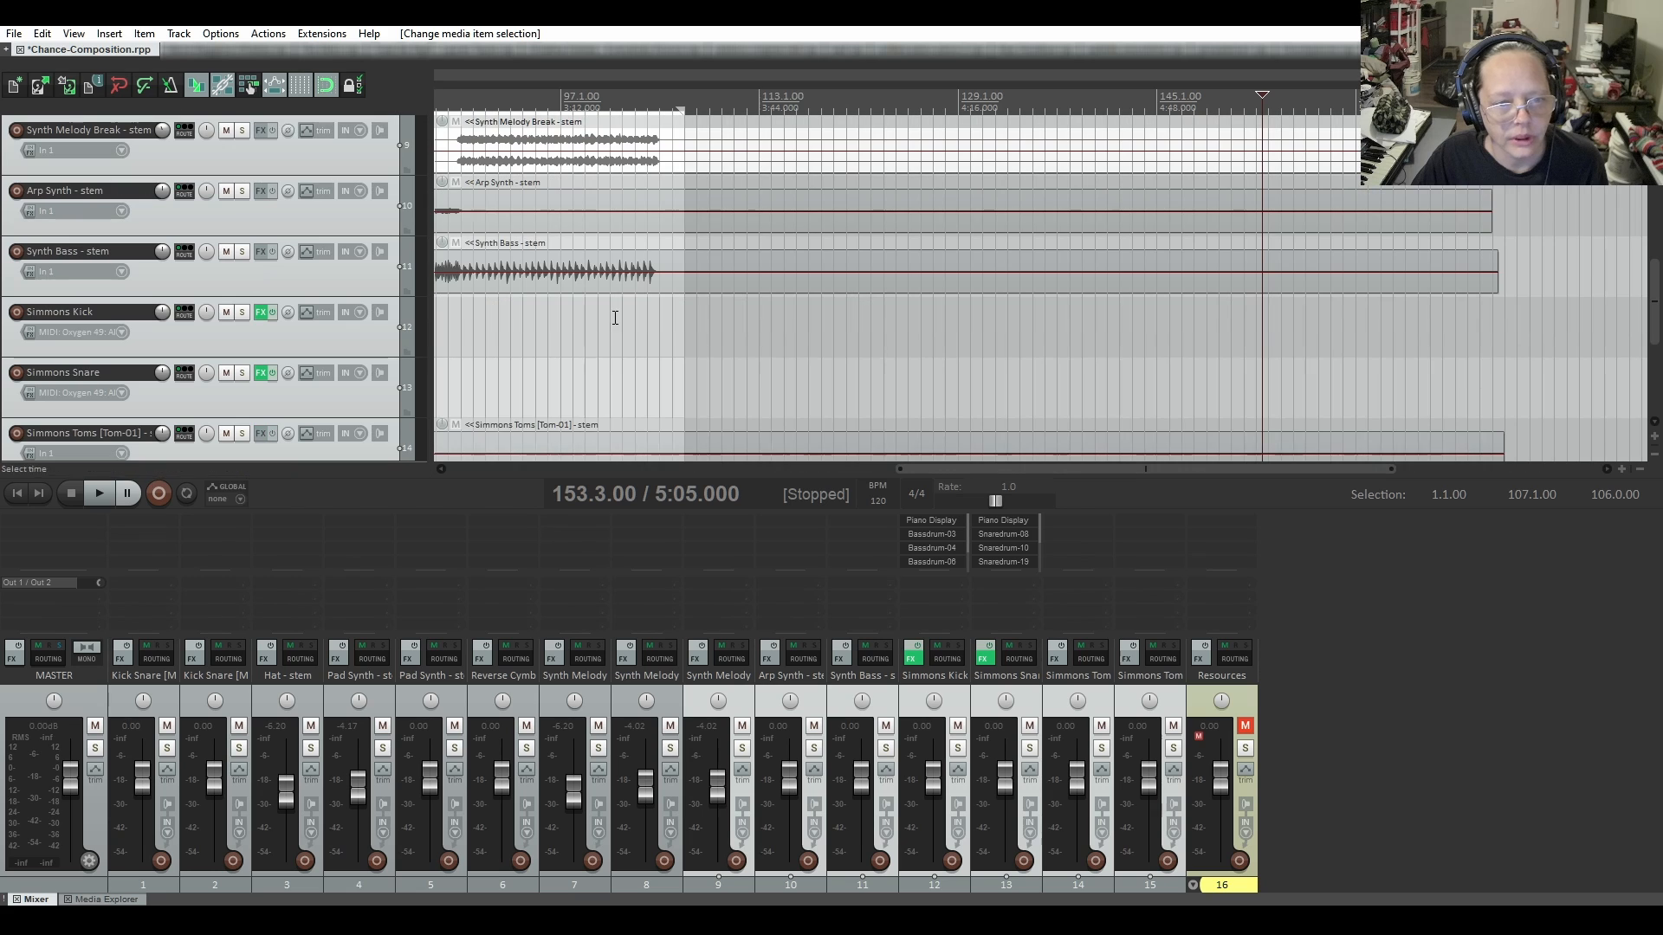
pyautogui.keyDown('shift'); pyautogui.click(908, 223); pyautogui.keyUp('shift')
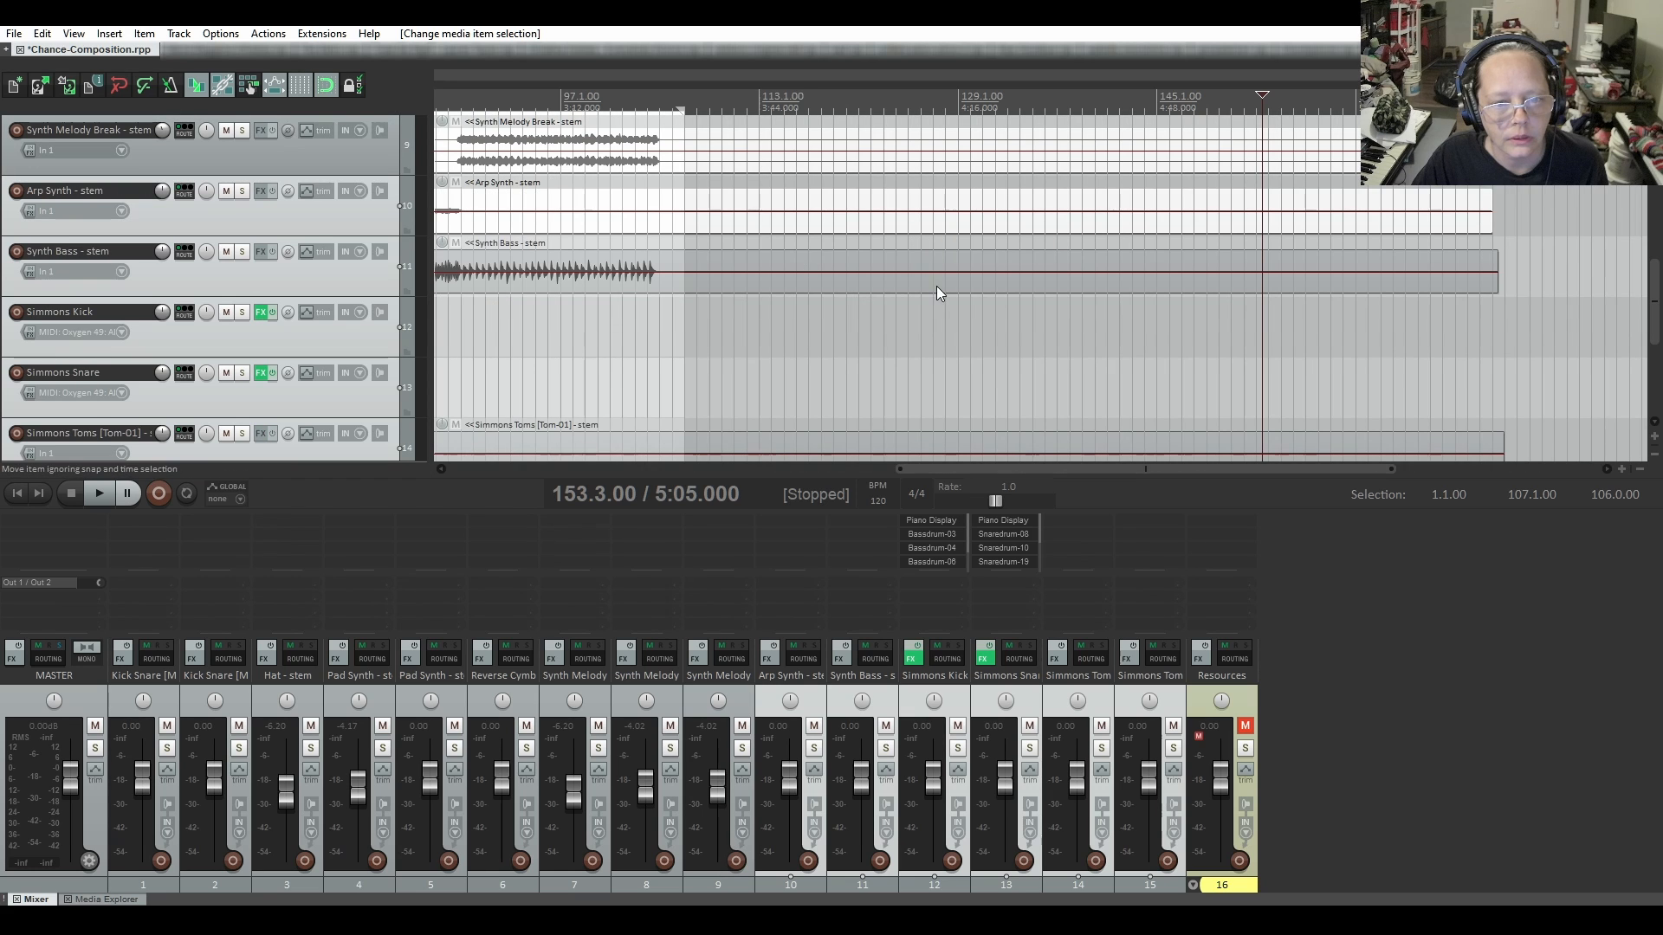
pyautogui.keyDown('shift'); pyautogui.click(937, 285); pyautogui.keyUp('shift')
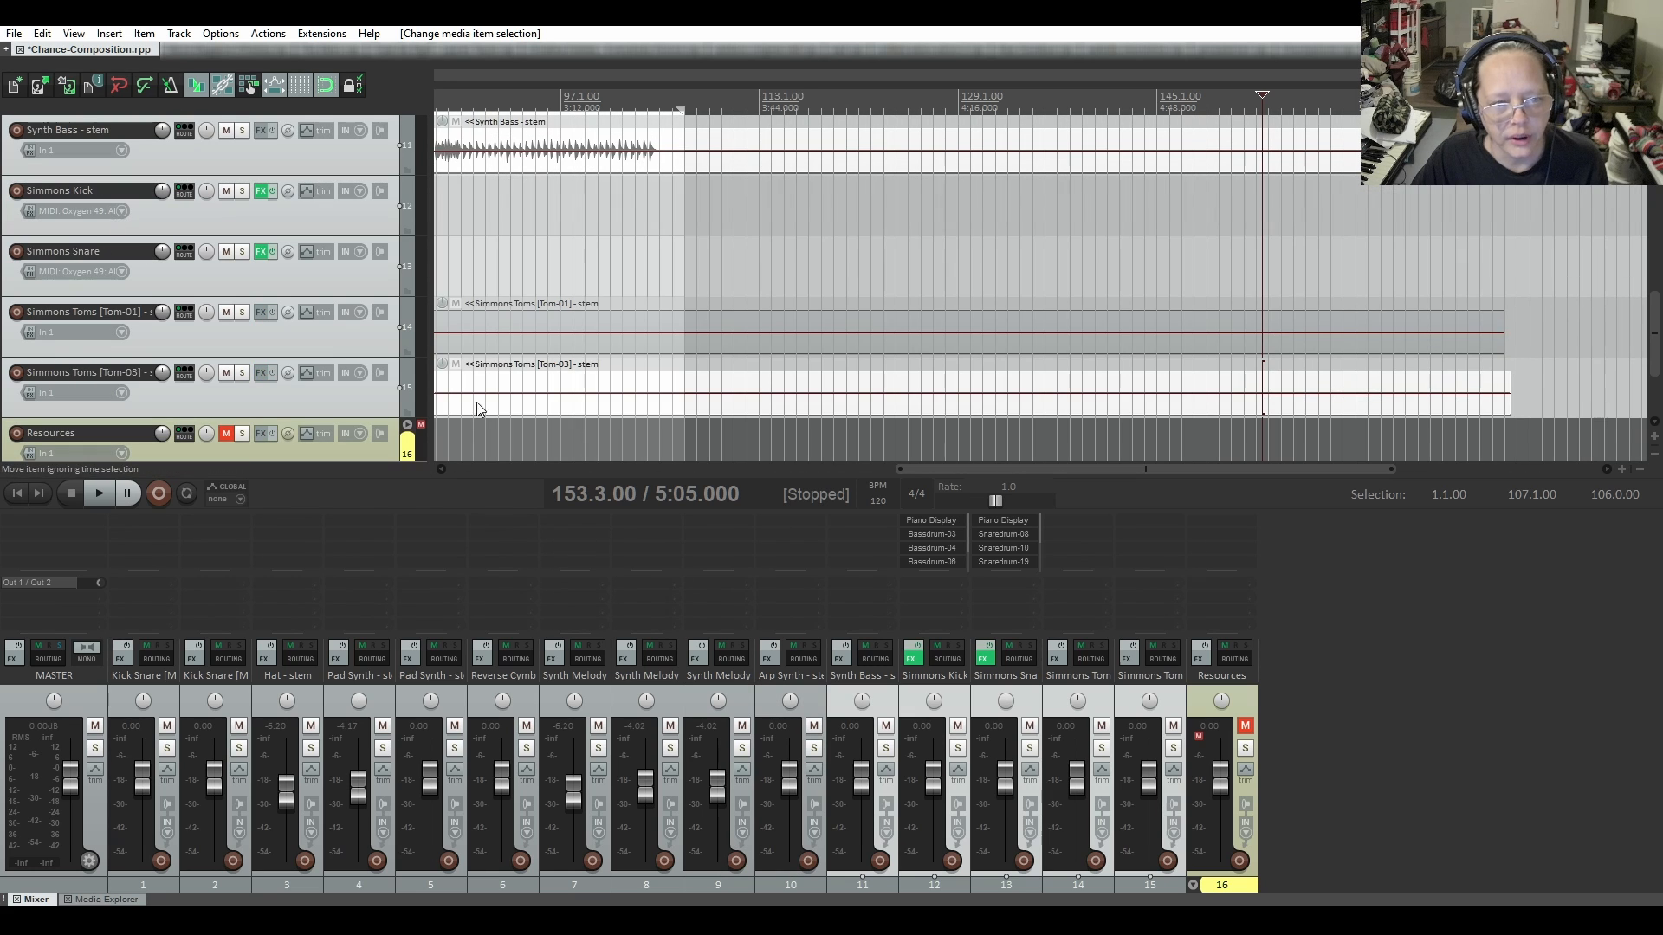
pyautogui.click(934, 343)
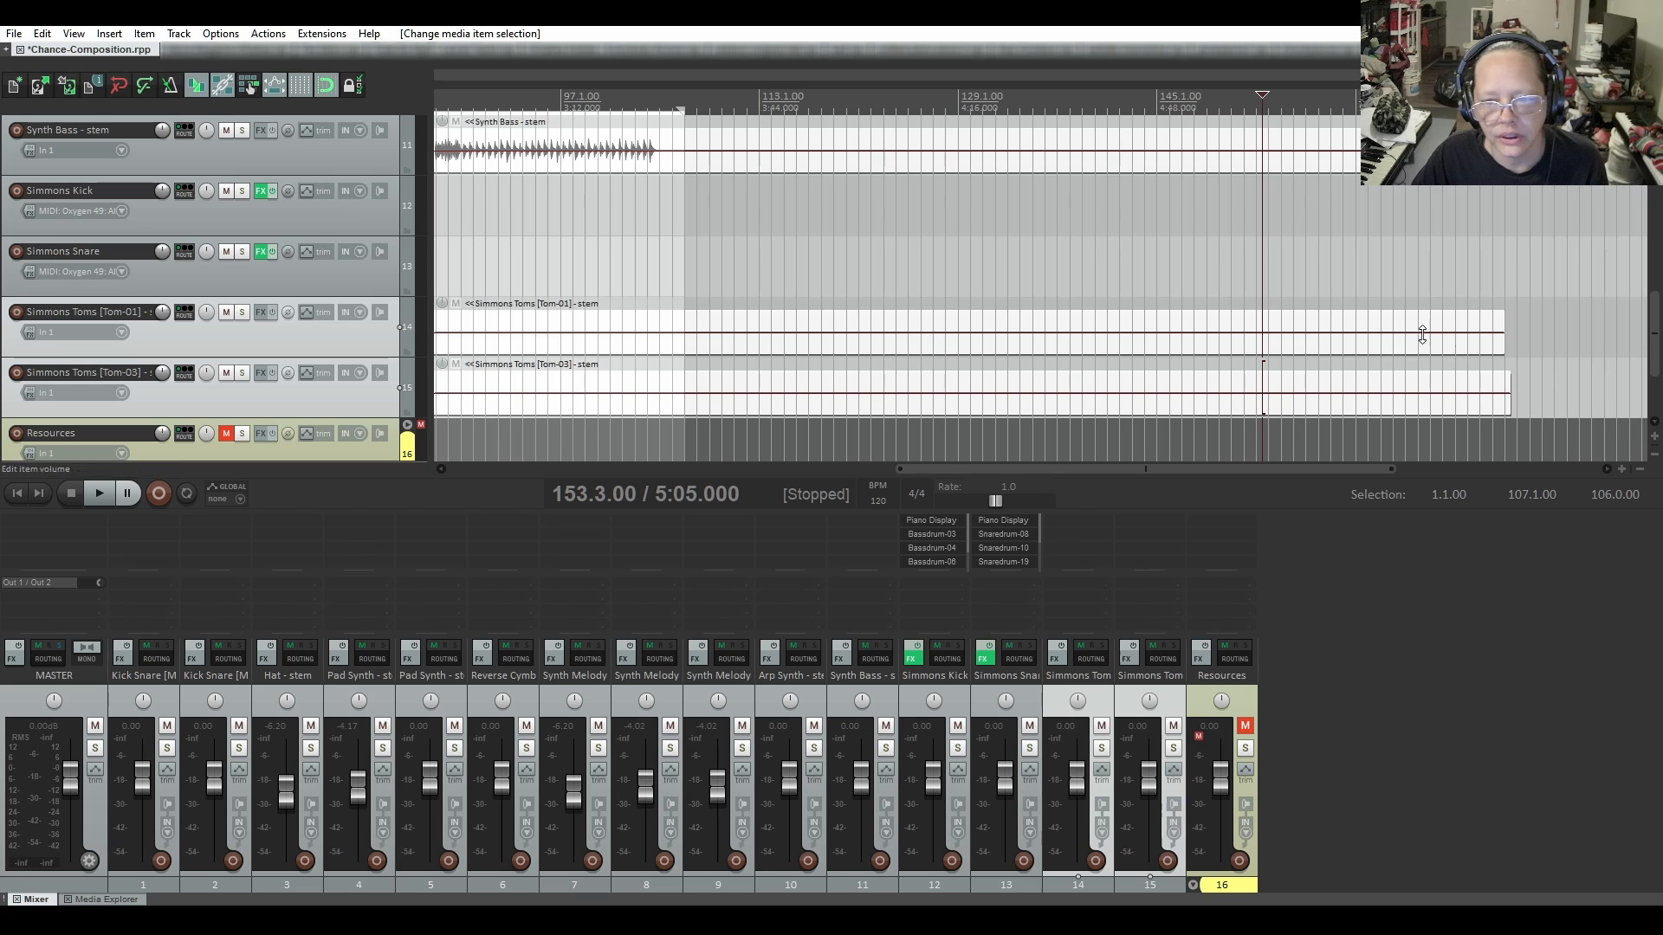
# Shorten the selected stems together to near the song's end, and trim the Synth Bass and both Simmons Toms stems to end at 107.1.00
pyautogui.moveTo(1502, 336); pyautogui.dragTo(690, 346)
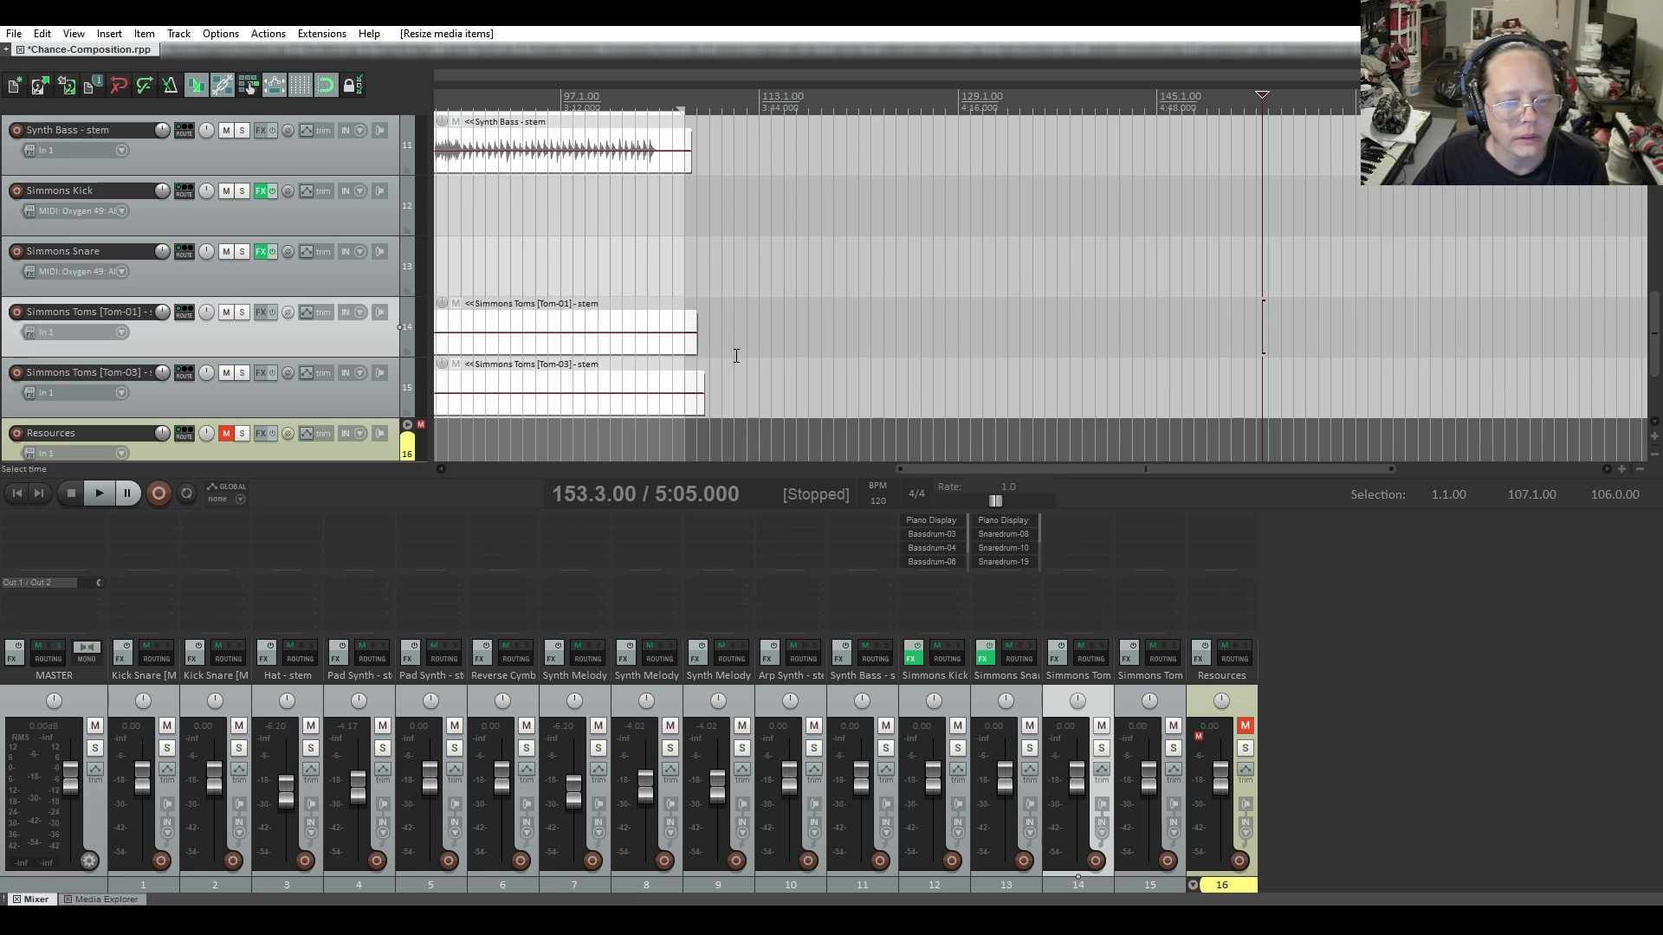
pyautogui.click(734, 351)
pyautogui.moveTo(684, 161); pyautogui.dragTo(679, 159)
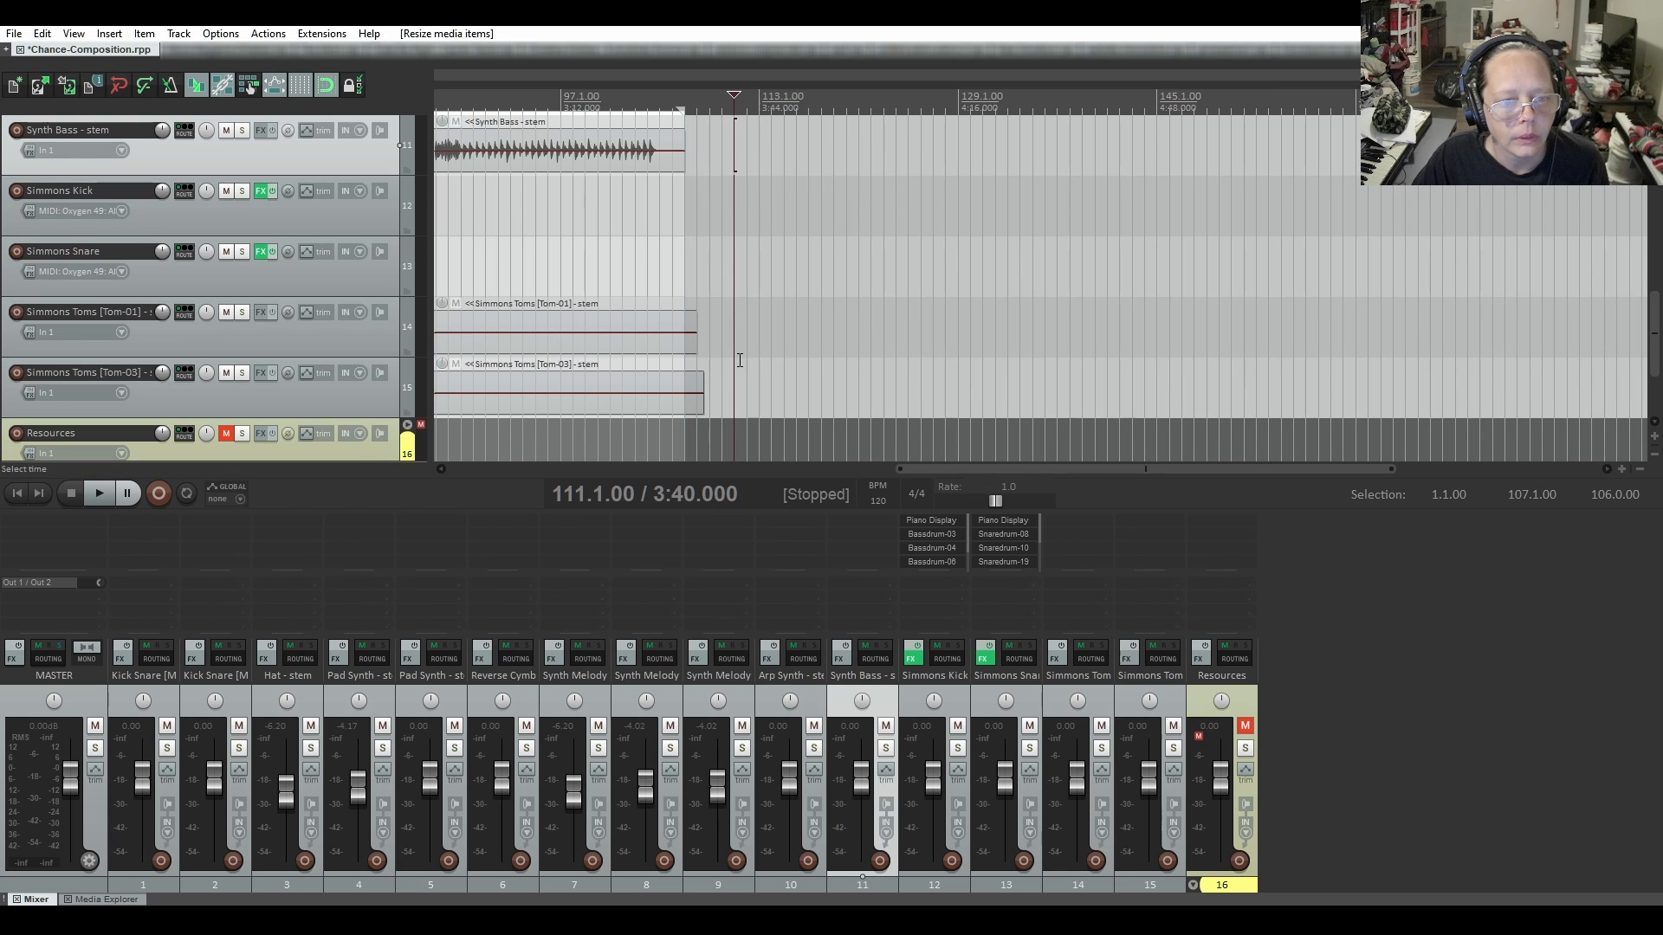
pyautogui.moveTo(695, 341); pyautogui.dragTo(681, 341)
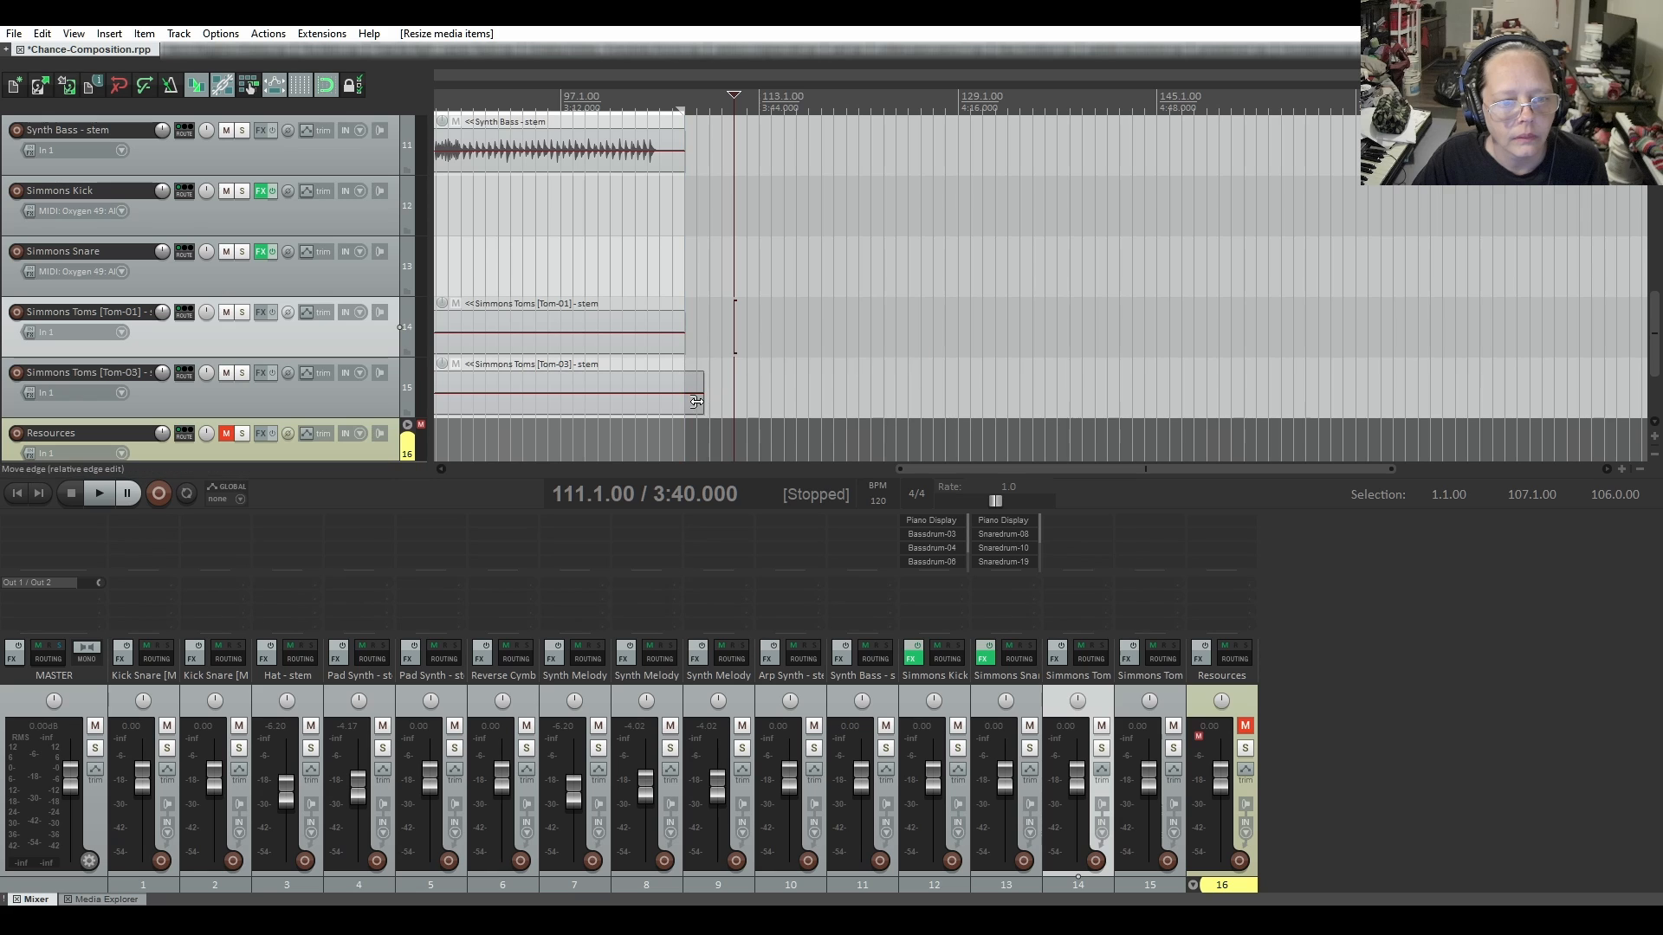
pyautogui.moveTo(702, 400); pyautogui.dragTo(683, 399)
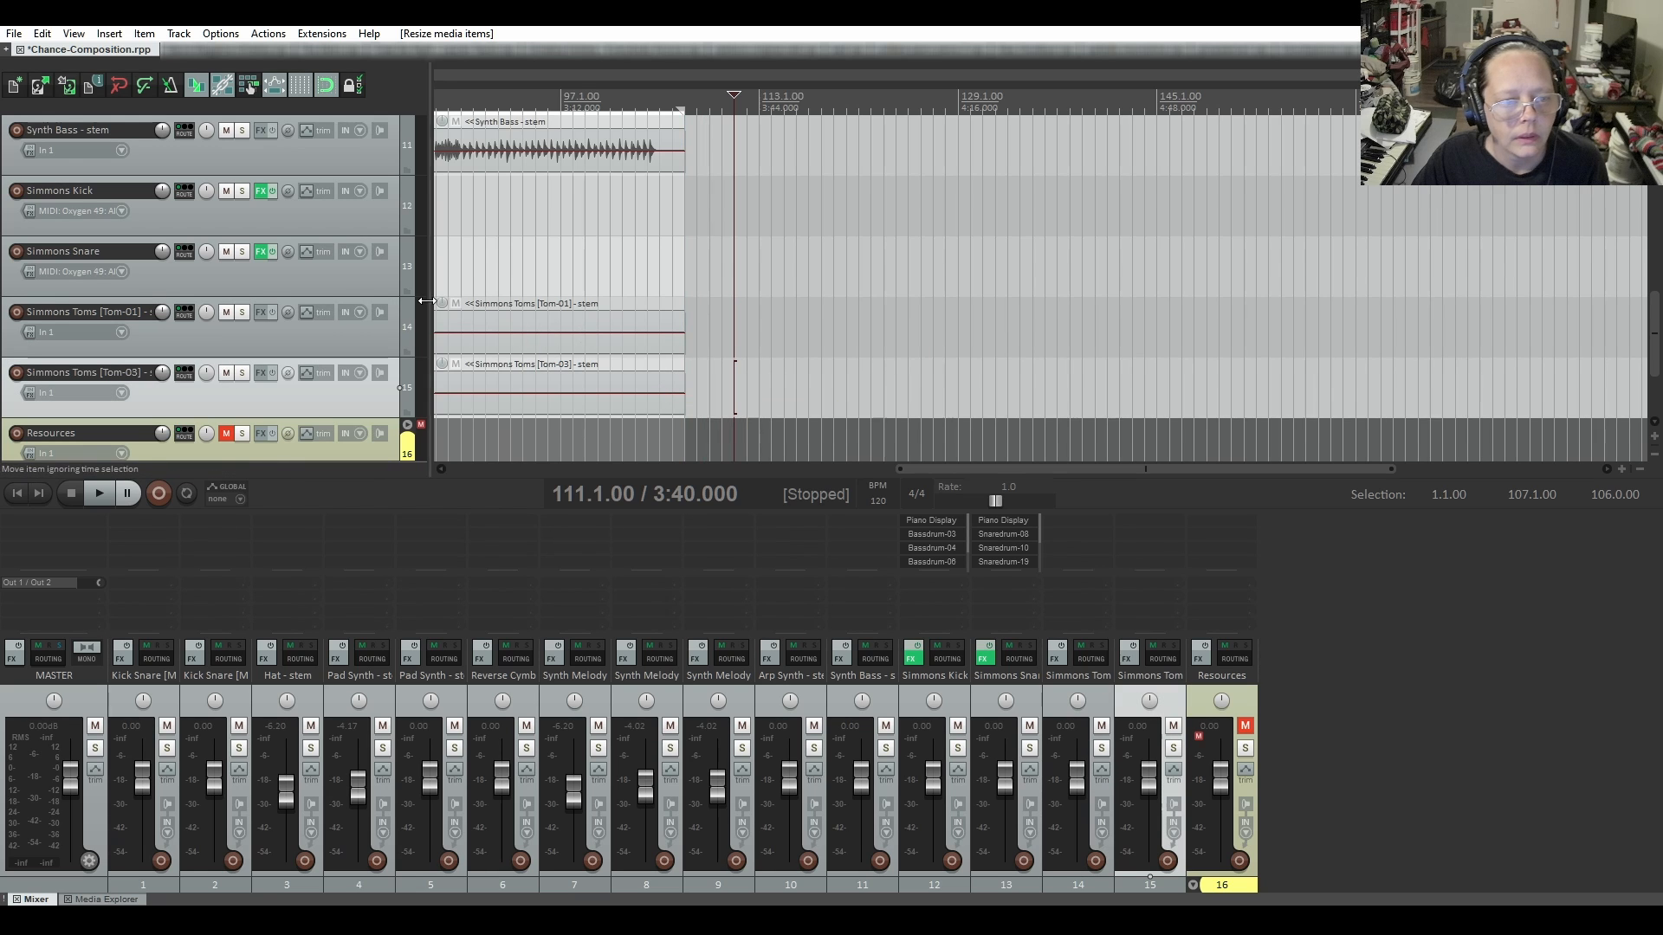
# Align the ends of both Synth Melody Break stems and the Synth Melody stem to 107.1.00
pyautogui.scroll(4, 293, 277)
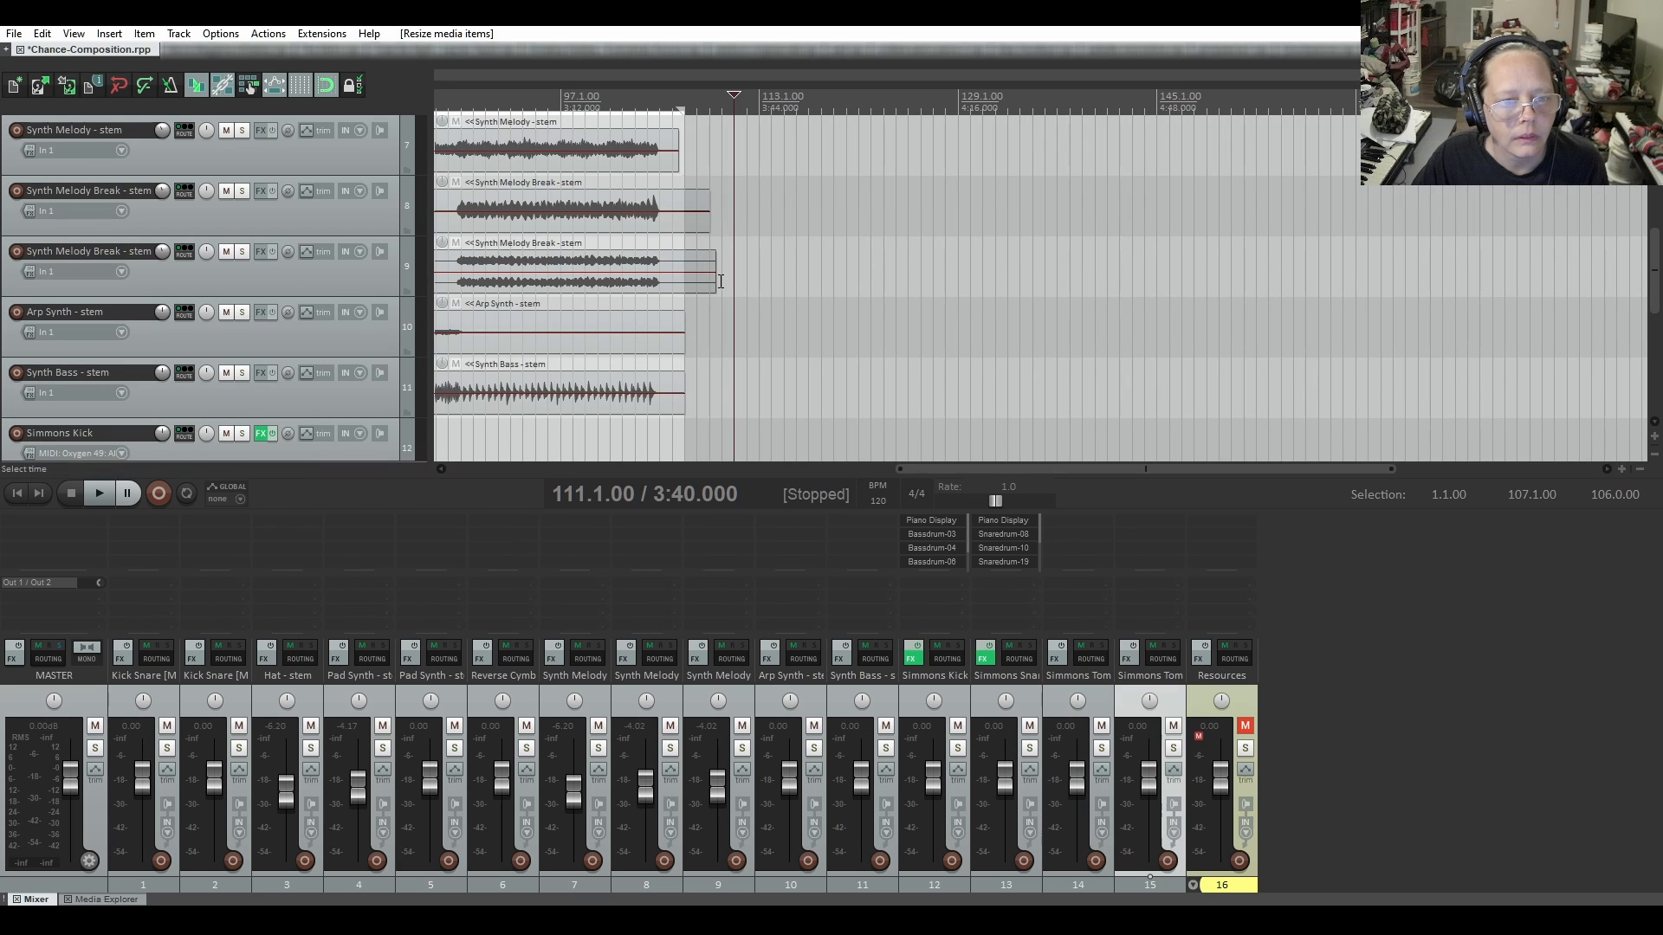
pyautogui.moveTo(713, 279); pyautogui.dragTo(685, 282)
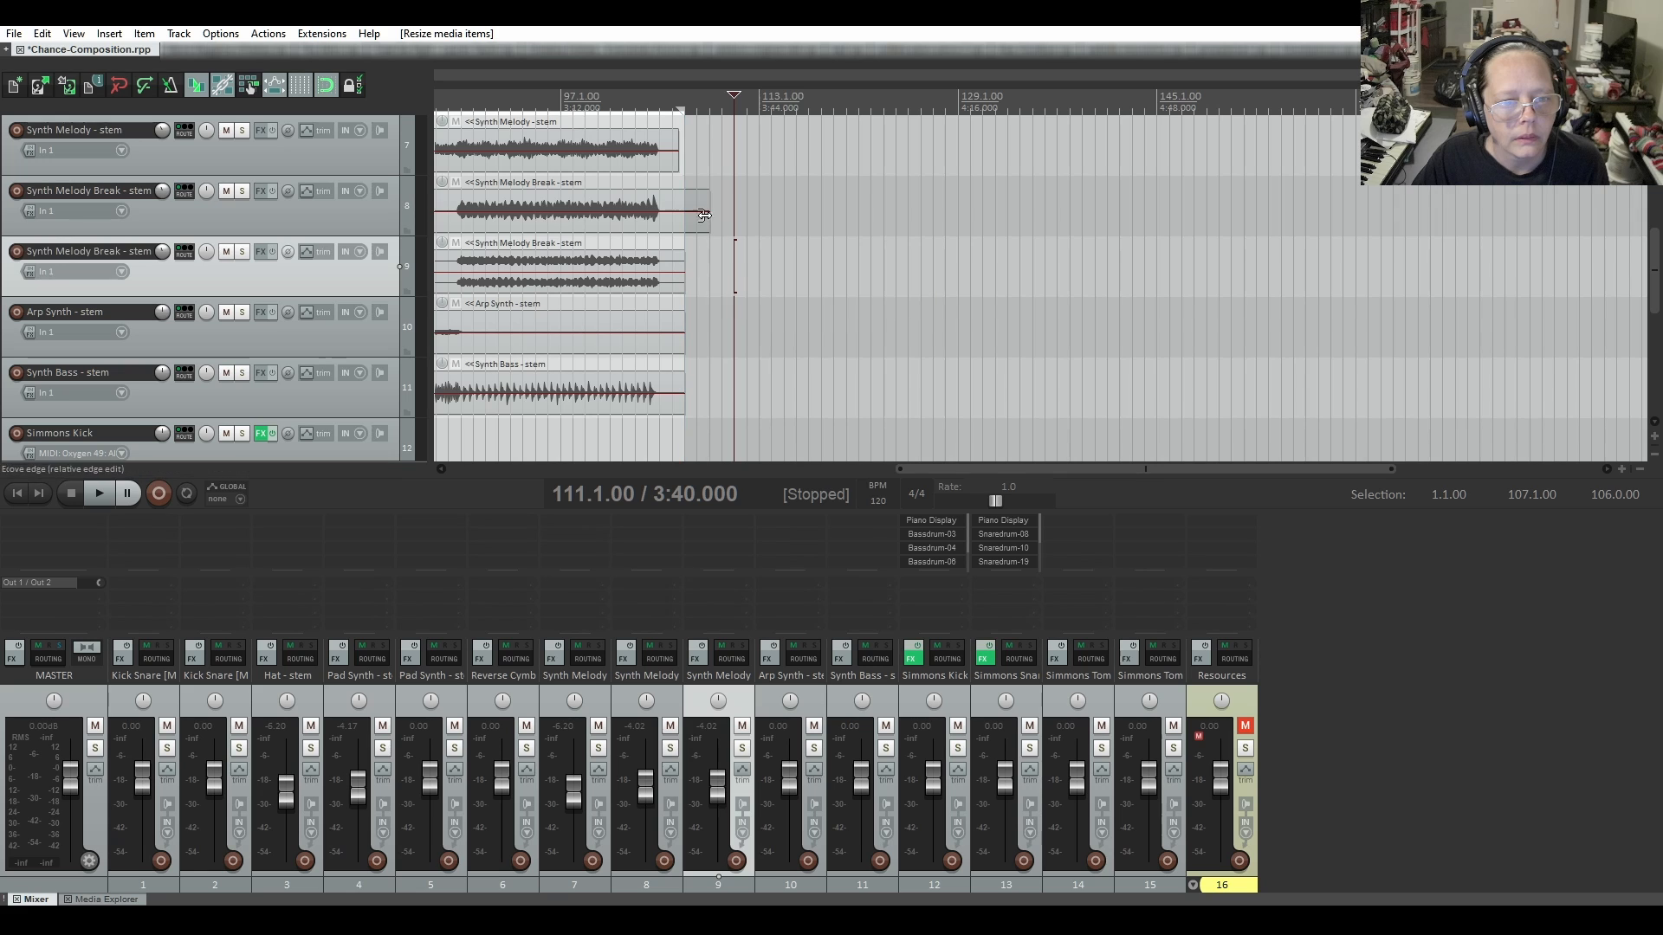
pyautogui.moveTo(709, 212); pyautogui.dragTo(685, 174)
# Extend both Pad Synth stems, the Hat stem and the Kick Snare [Modern 80s Kick 1] stem to end at 107.1.00
pyautogui.scroll(5, 286, 251)
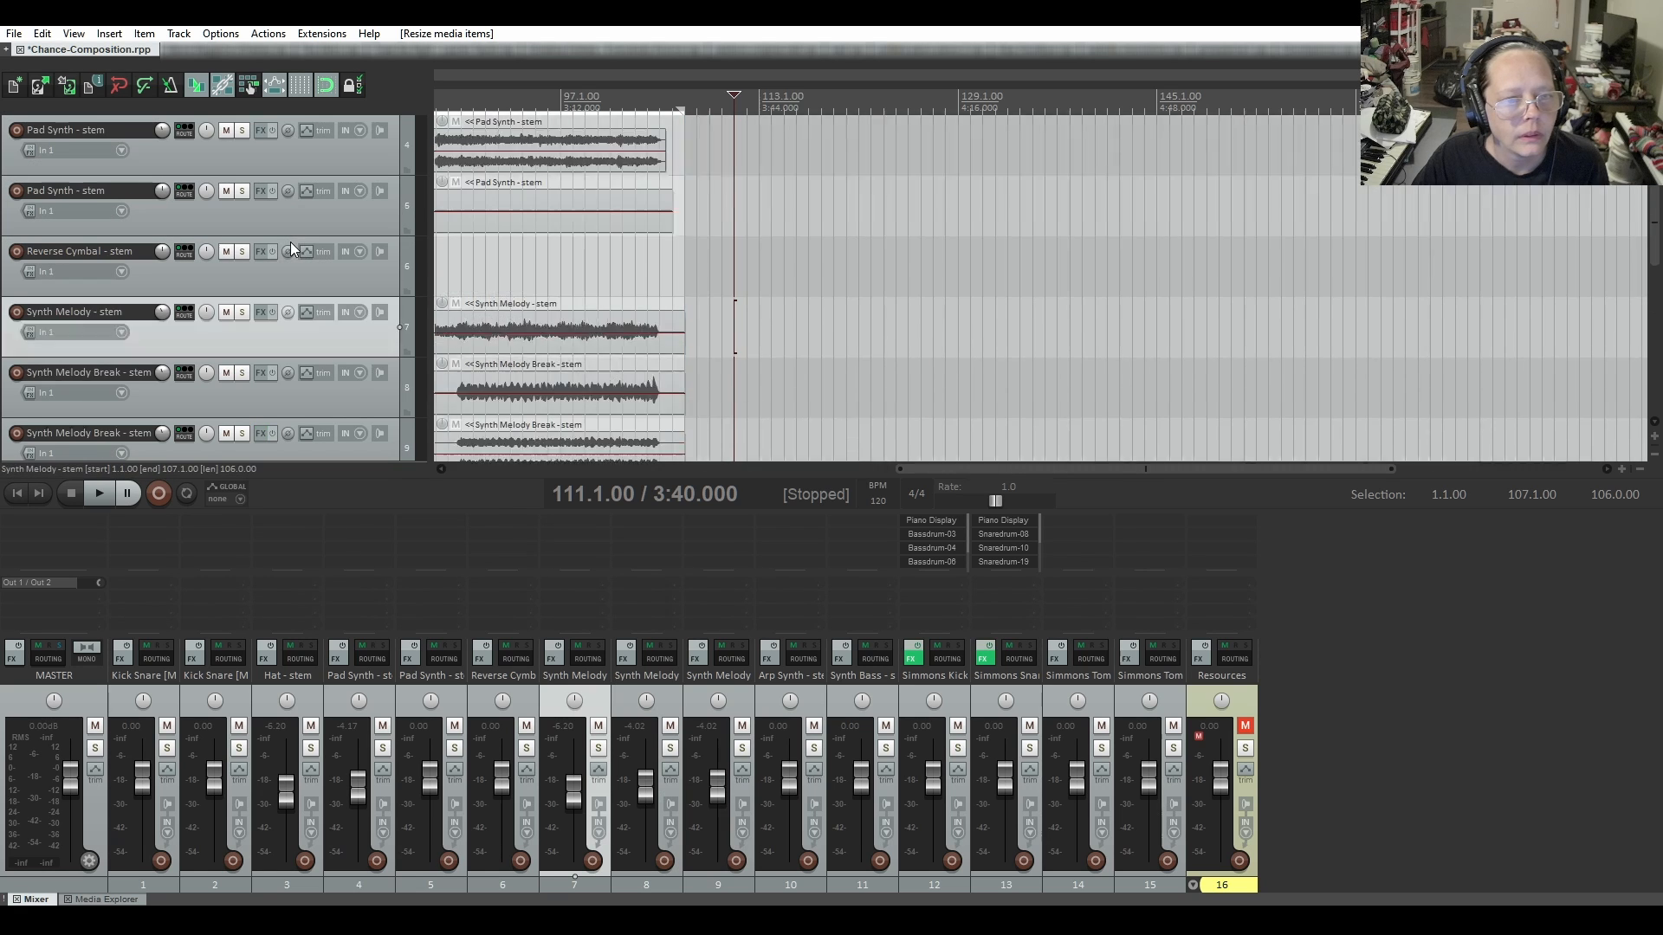
pyautogui.moveTo(668, 282); pyautogui.dragTo(685, 283)
pyautogui.moveTo(666, 212); pyautogui.dragTo(684, 163)
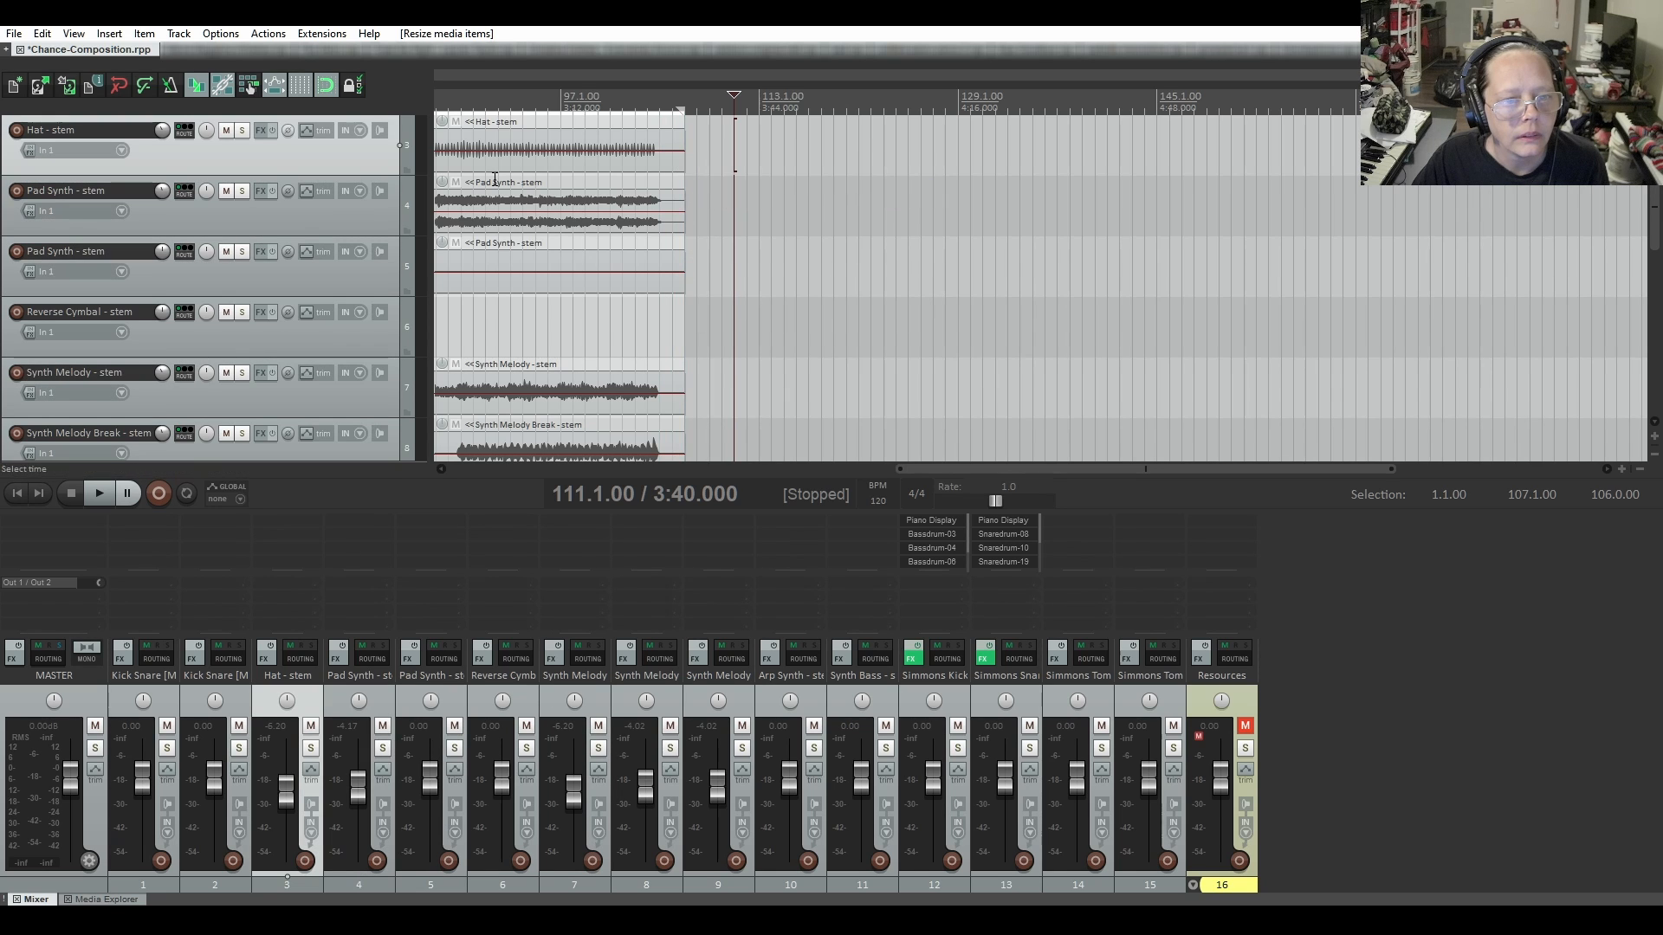
pyautogui.scroll(2, 296, 227)
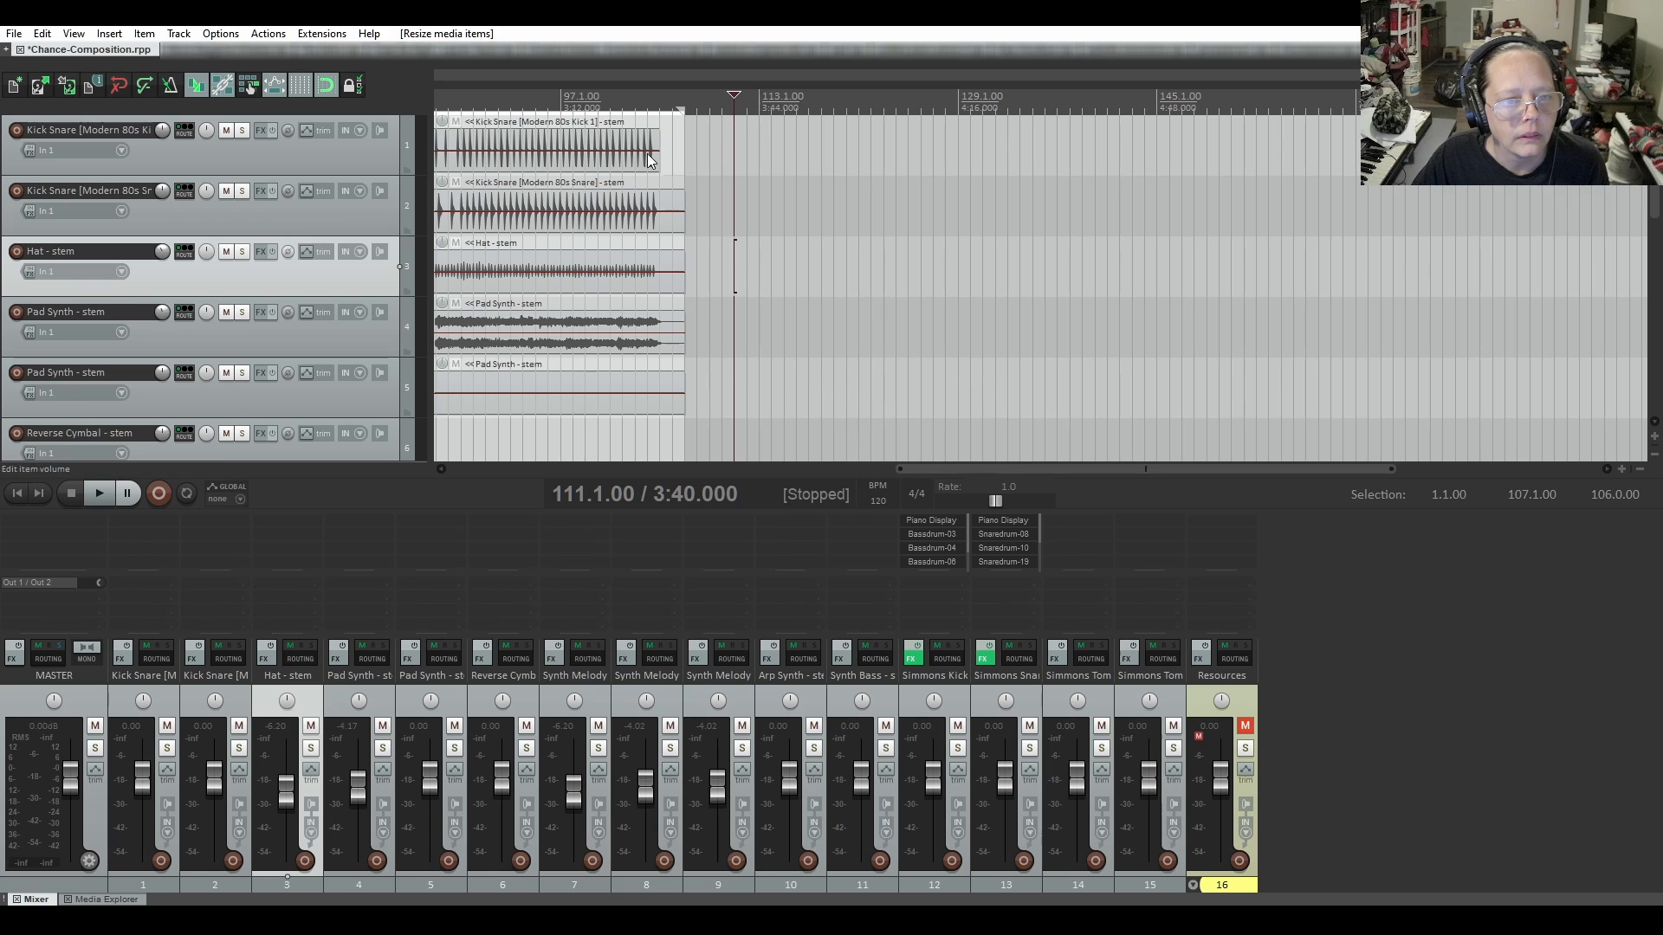
pyautogui.moveTo(658, 167); pyautogui.dragTo(679, 168)
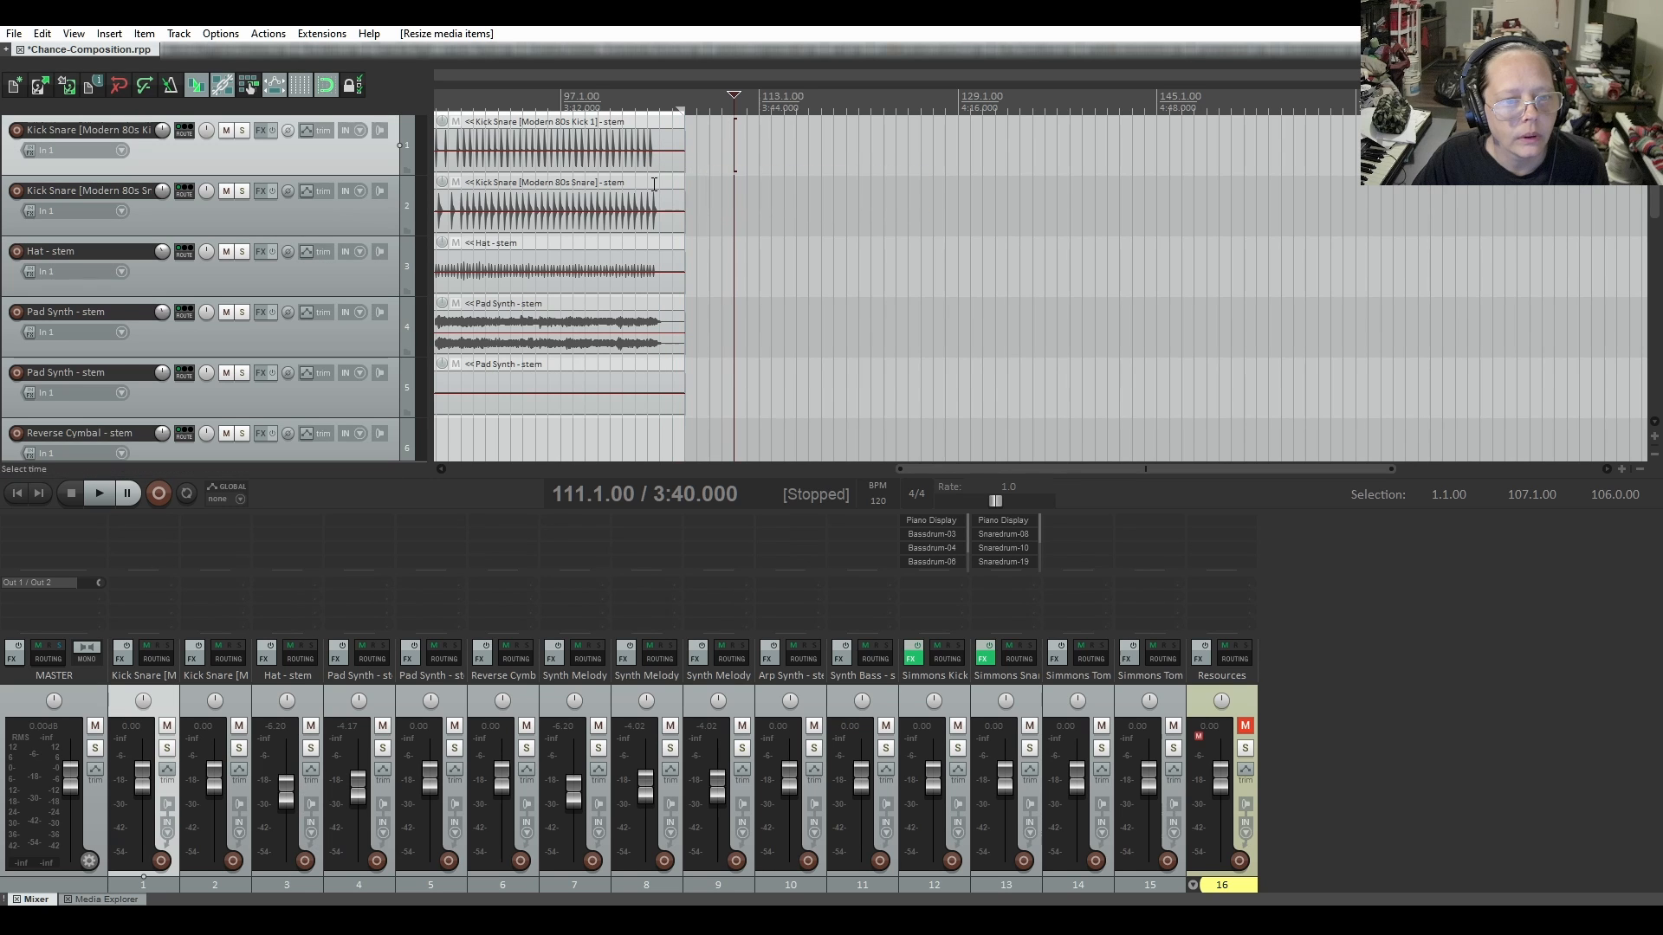
# Split the second Pad Synth stem on track 5 at 16.1.00 and delete the silent part after the split
pyautogui.scroll(-2, 607, 424)
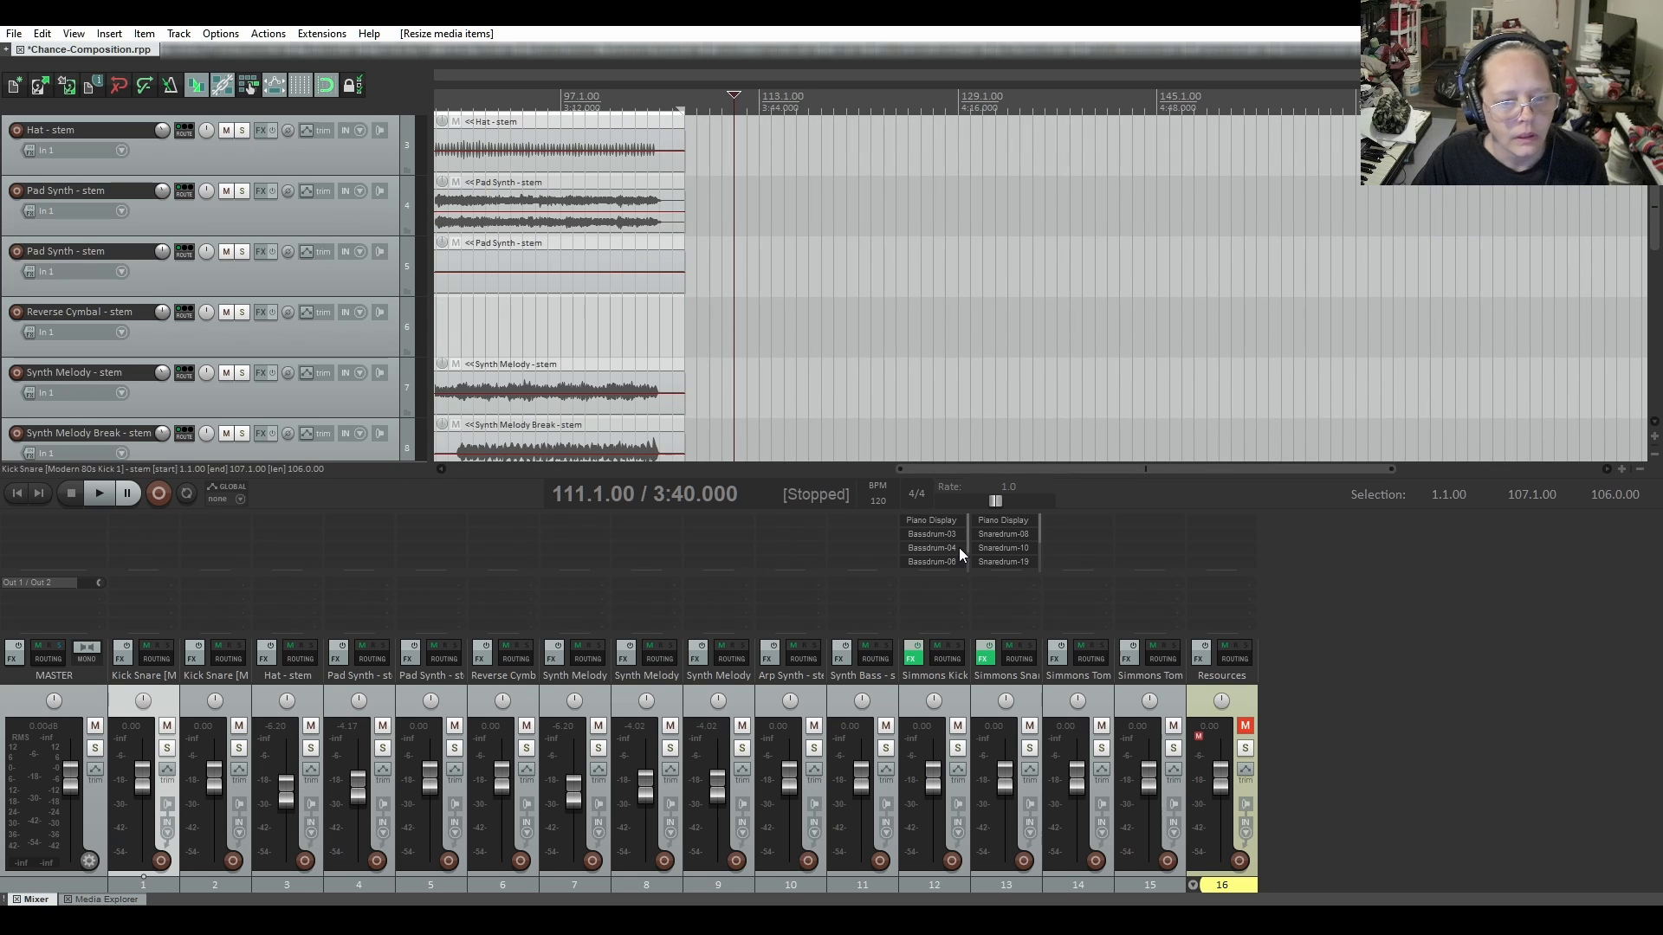
pyautogui.moveTo(1020, 469); pyautogui.dragTo(517, 467)
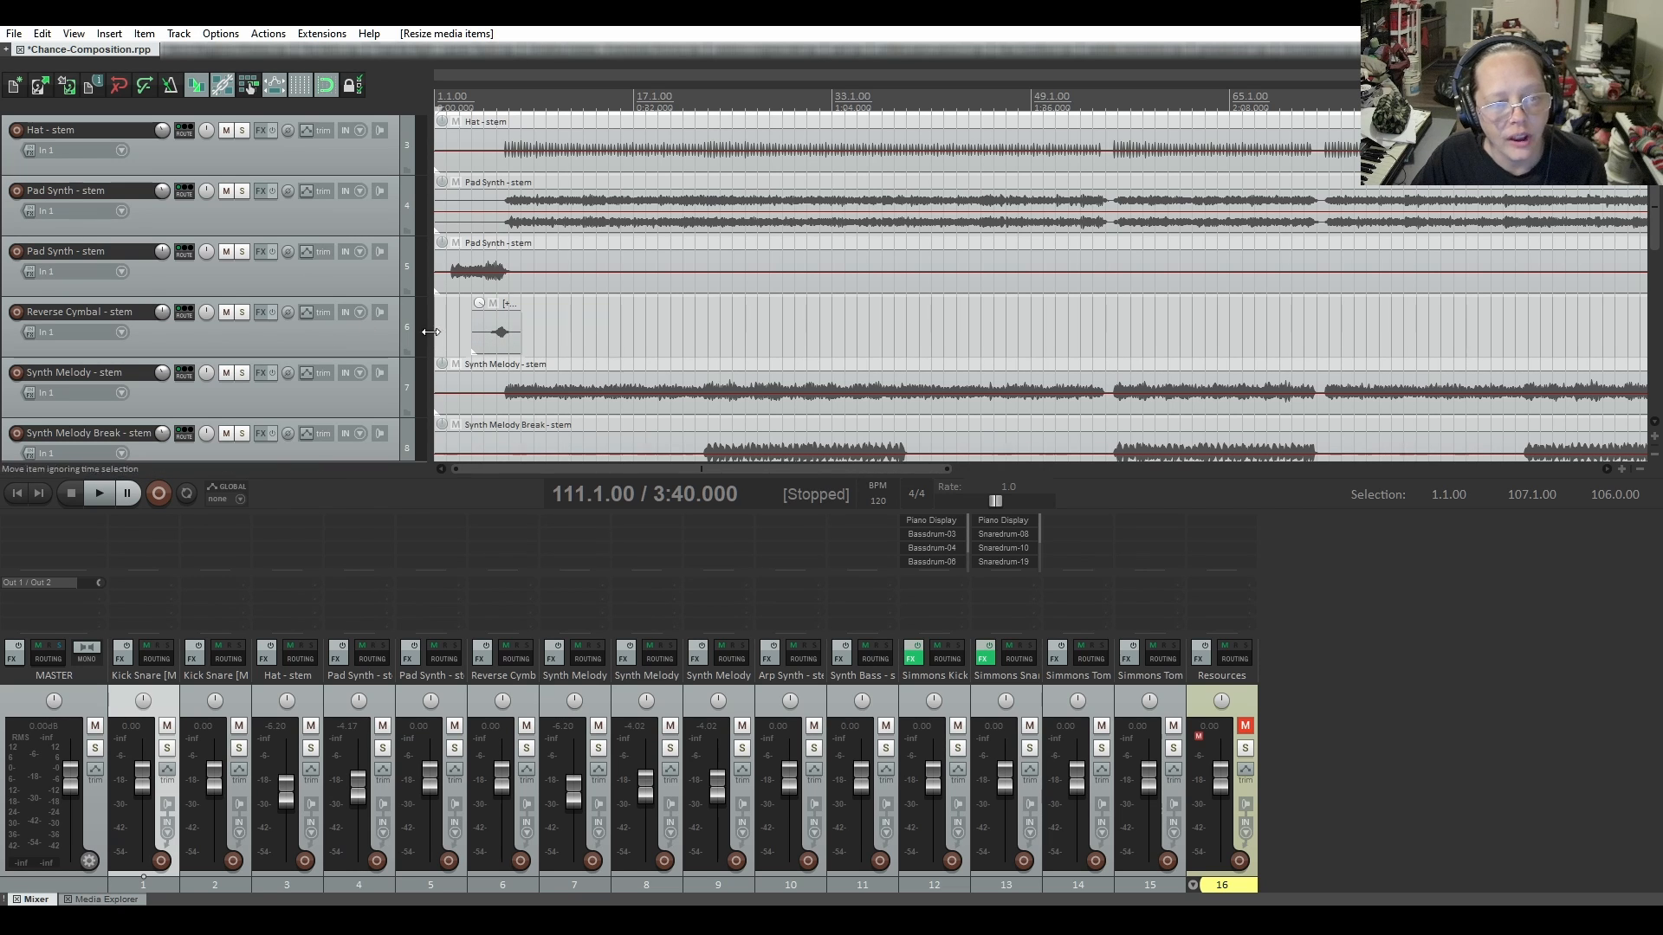
pyautogui.scroll(2, 393, 283)
pyautogui.scroll(-2, 392, 283)
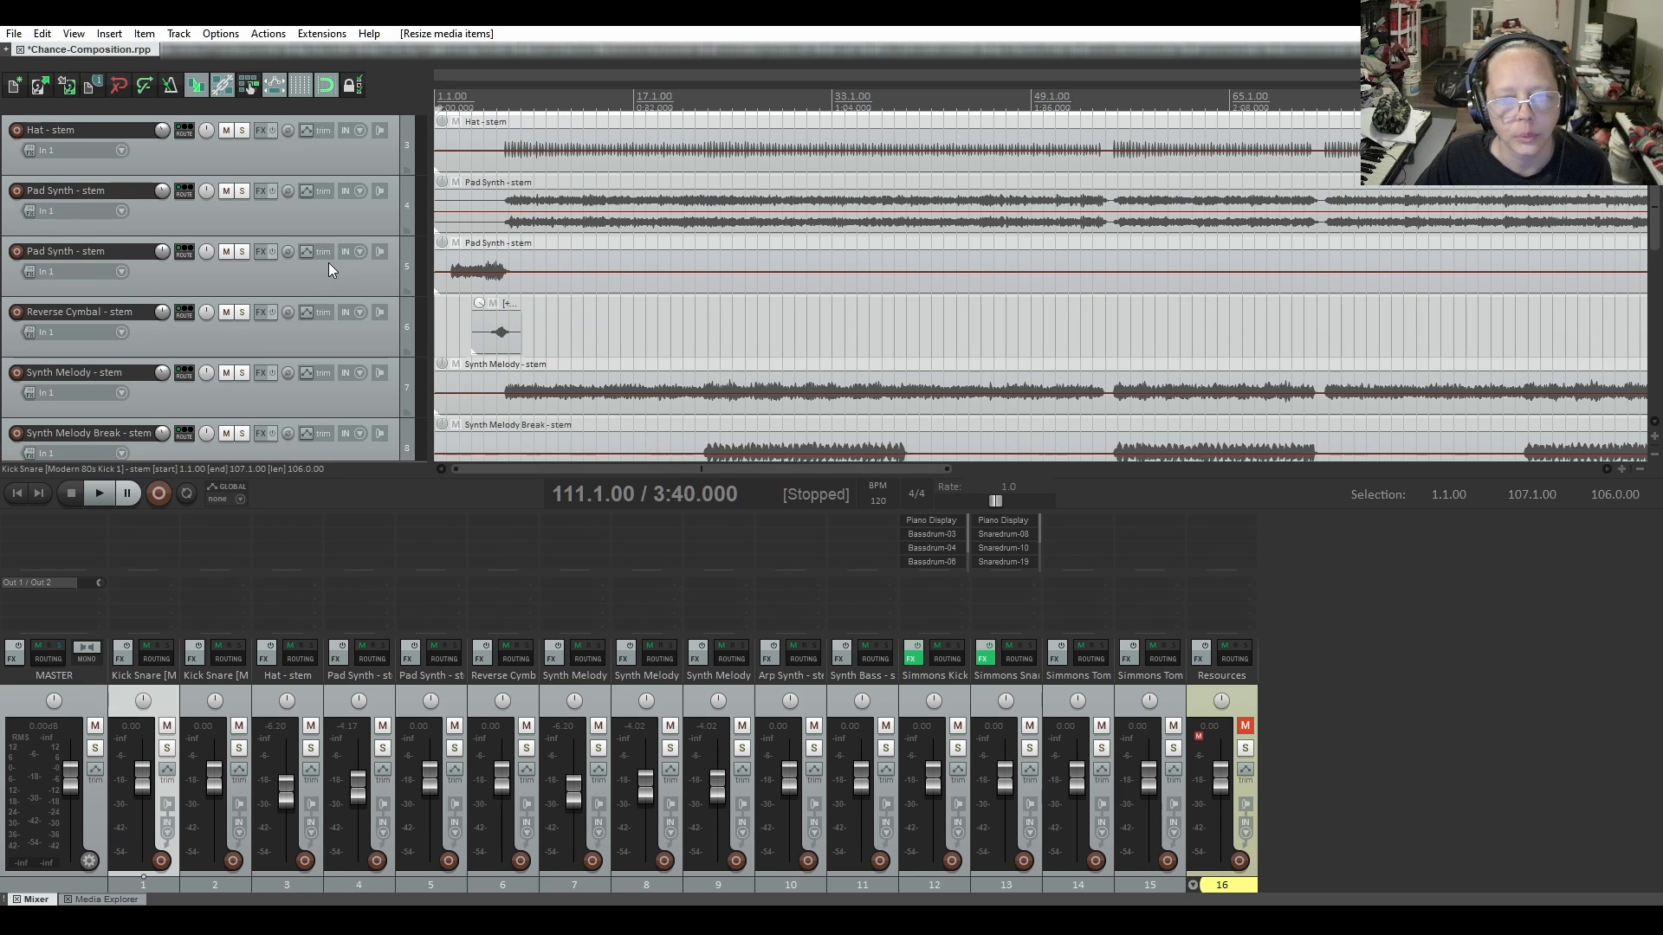
pyautogui.scroll(2, 329, 262)
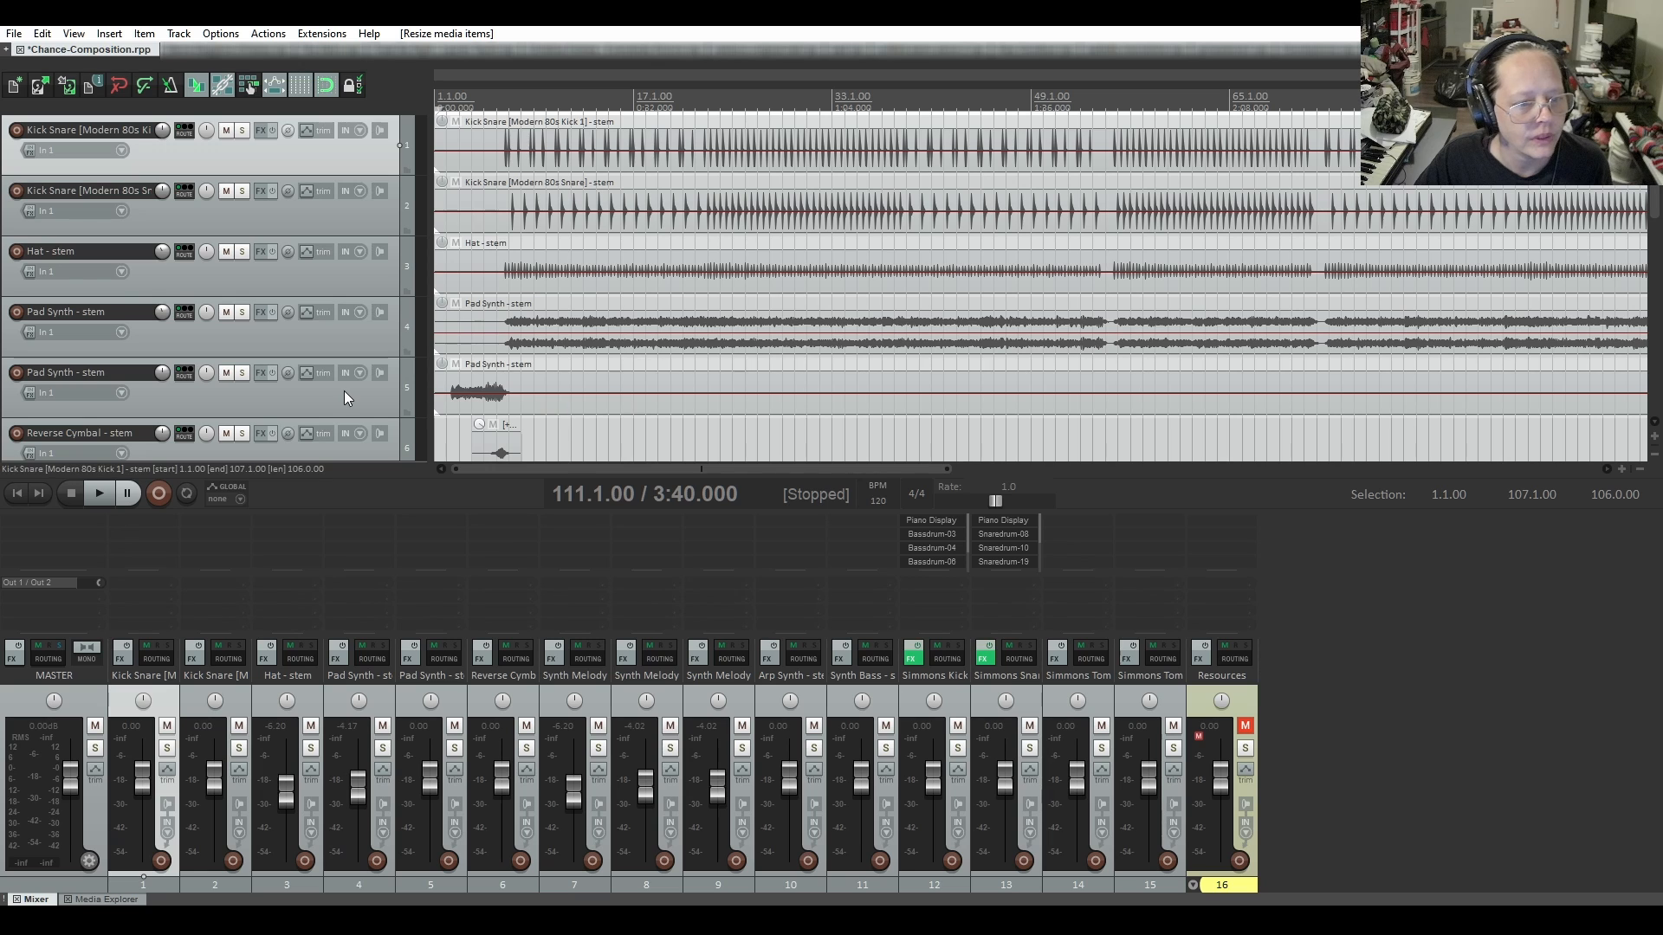
pyautogui.click(622, 405)
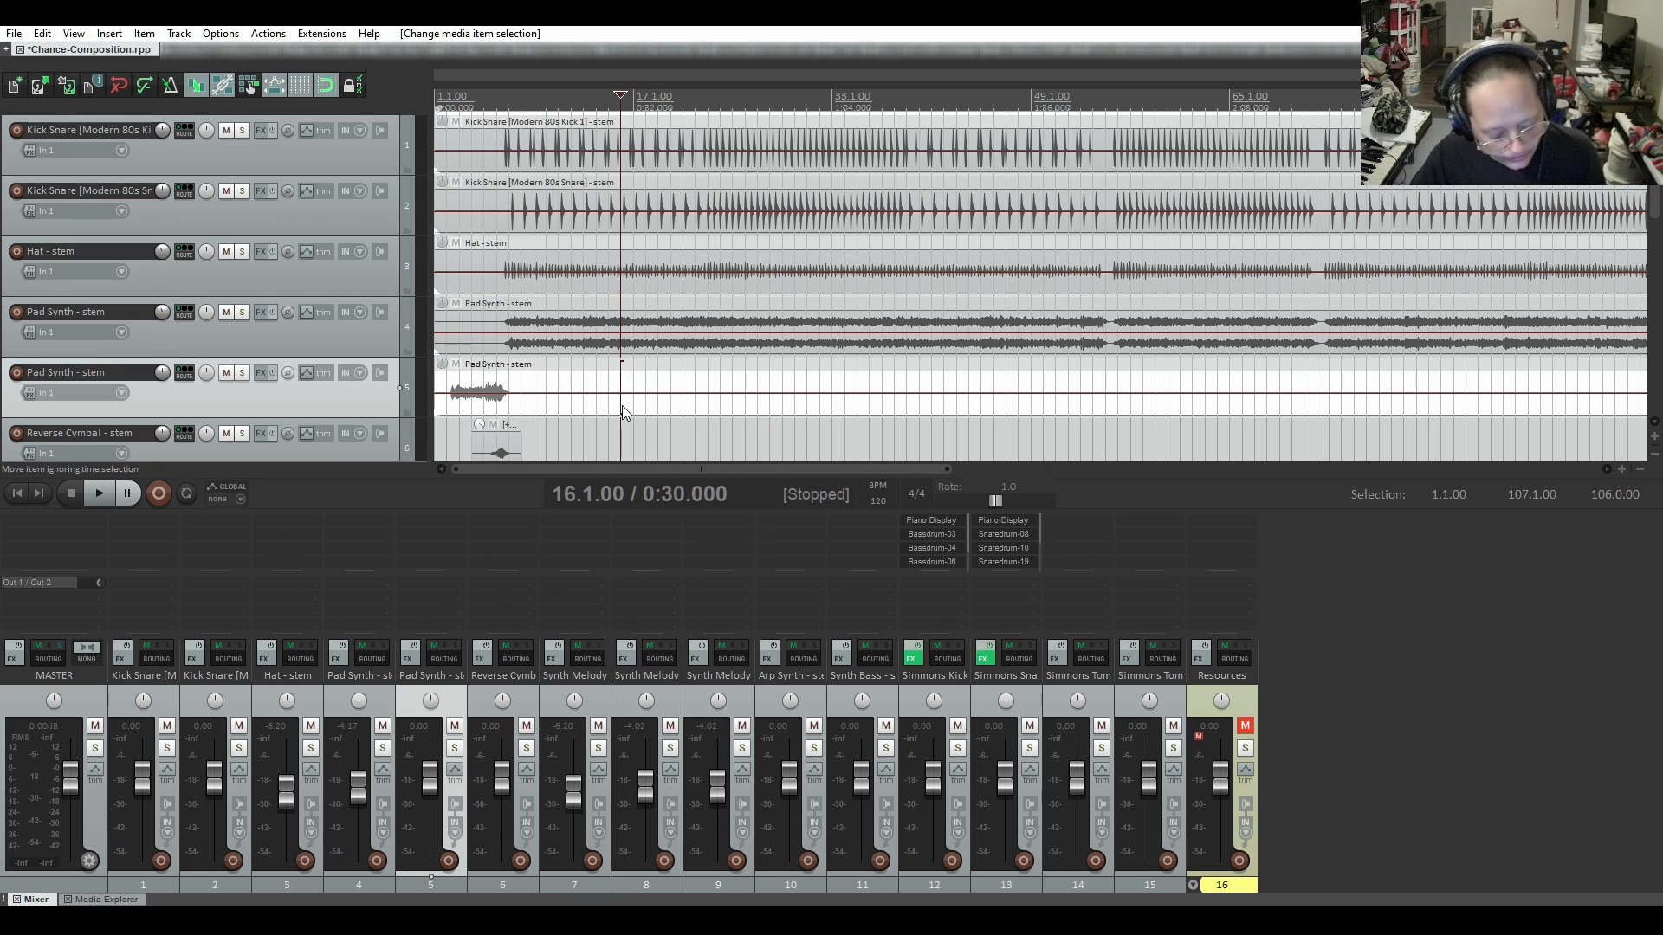
pyautogui.press('s')
pyautogui.click(674, 410)
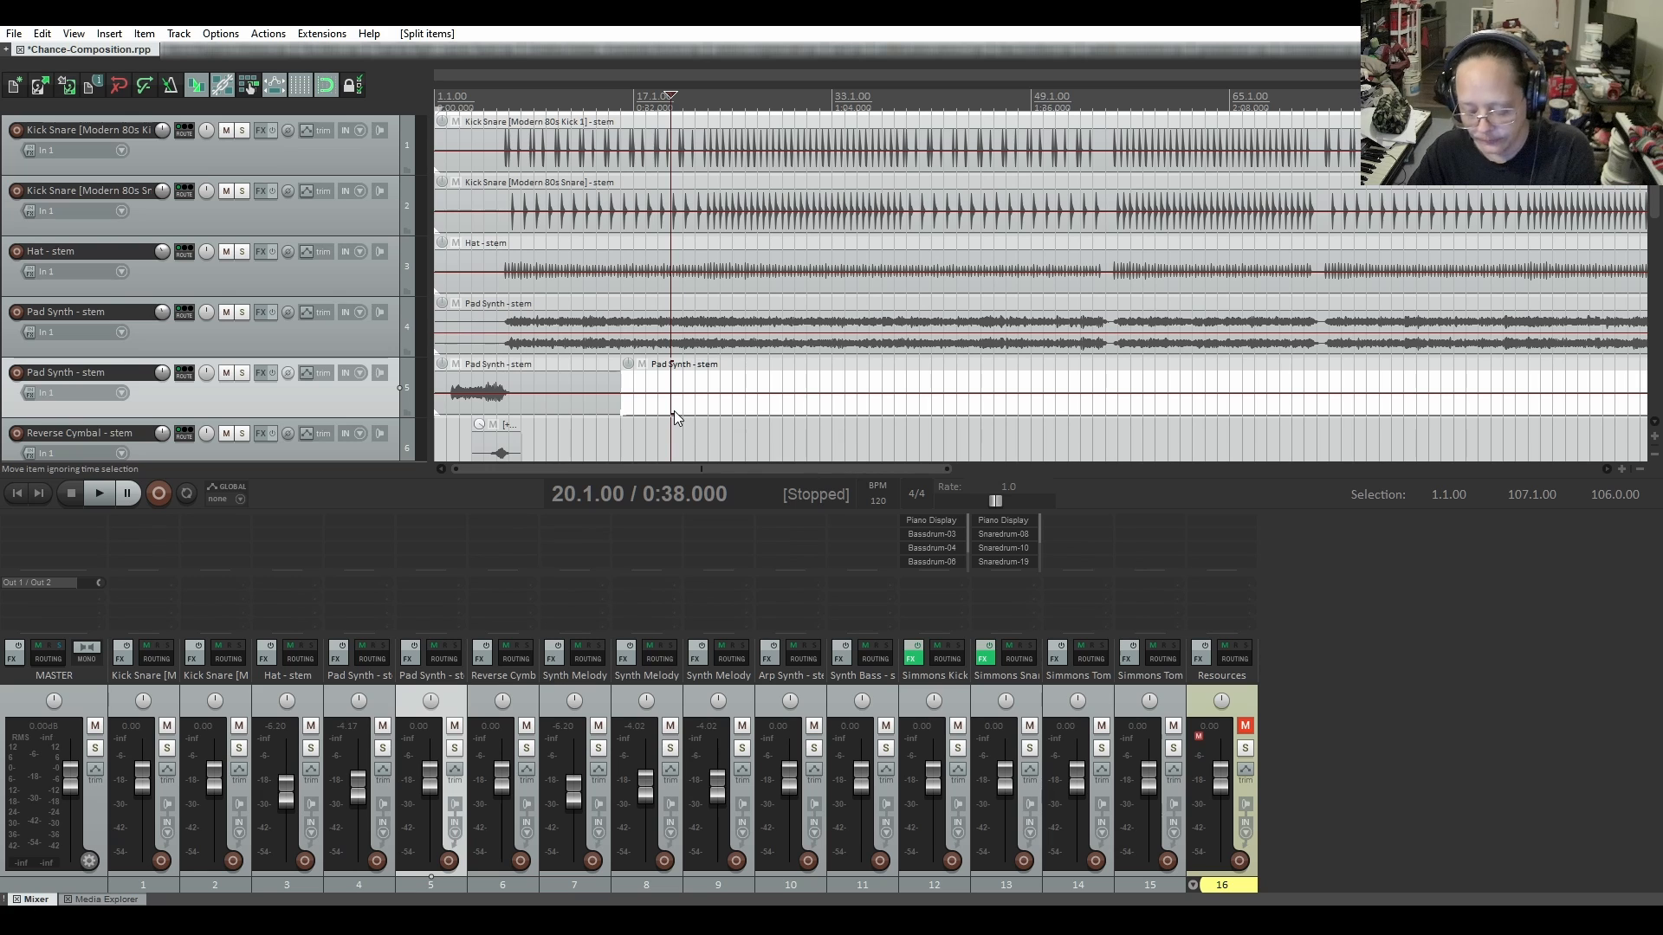
pyautogui.press('Delete')
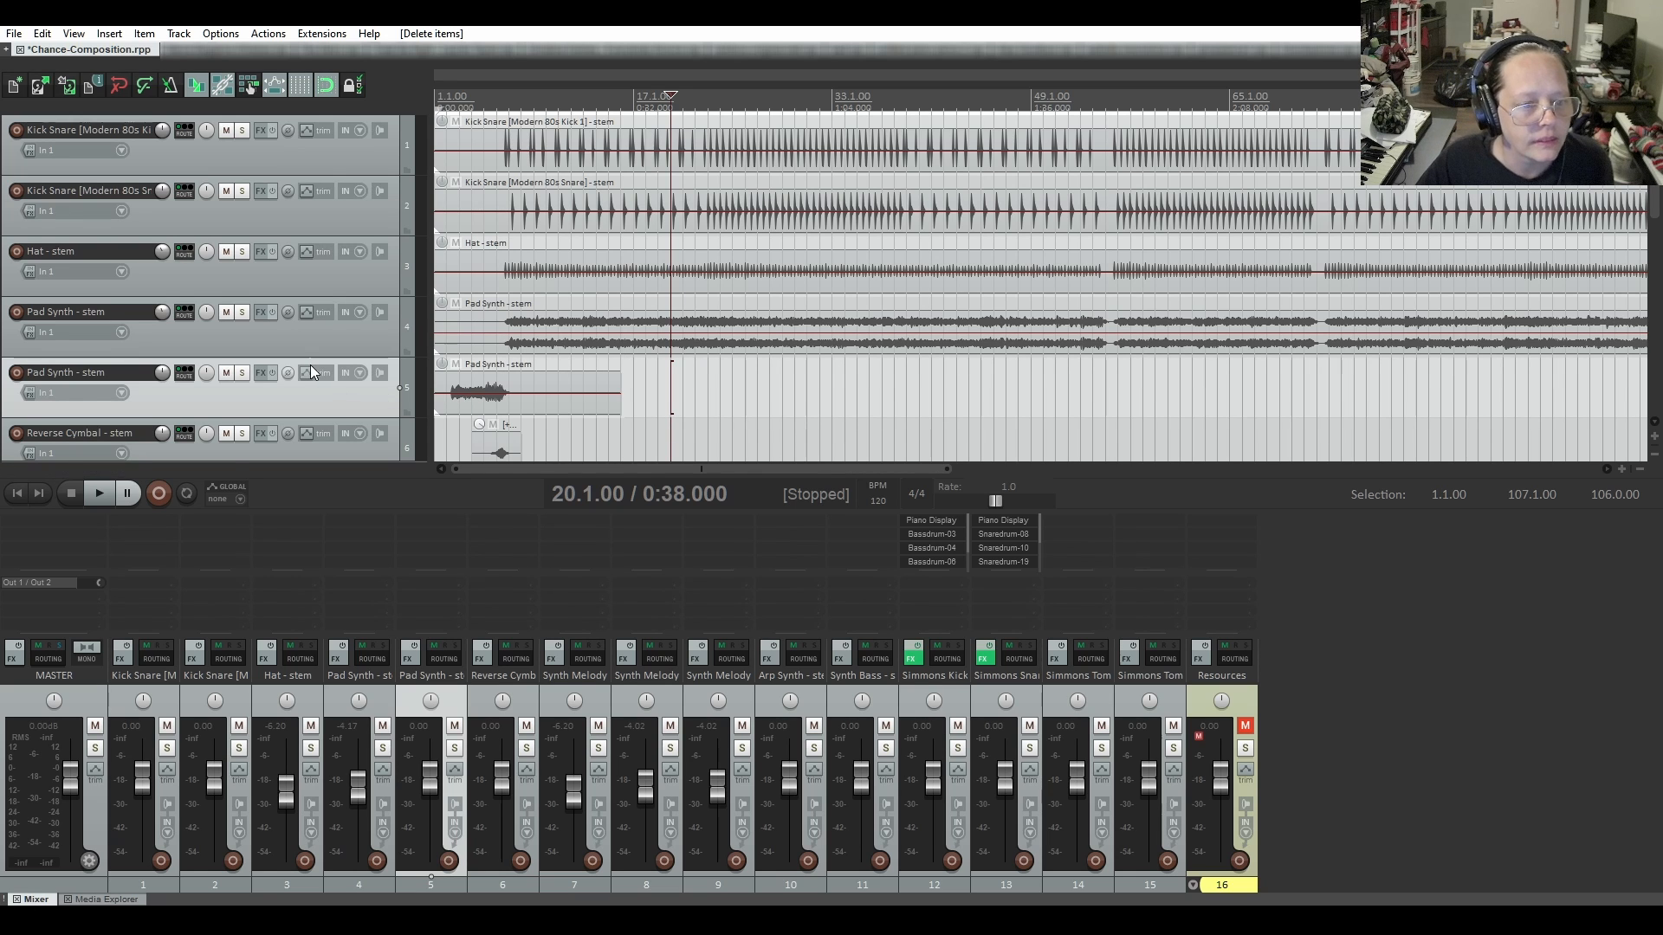
# Delete the empty Simmons Kick and Simmons Snare tracks
pyautogui.scroll(-5, 312, 346)
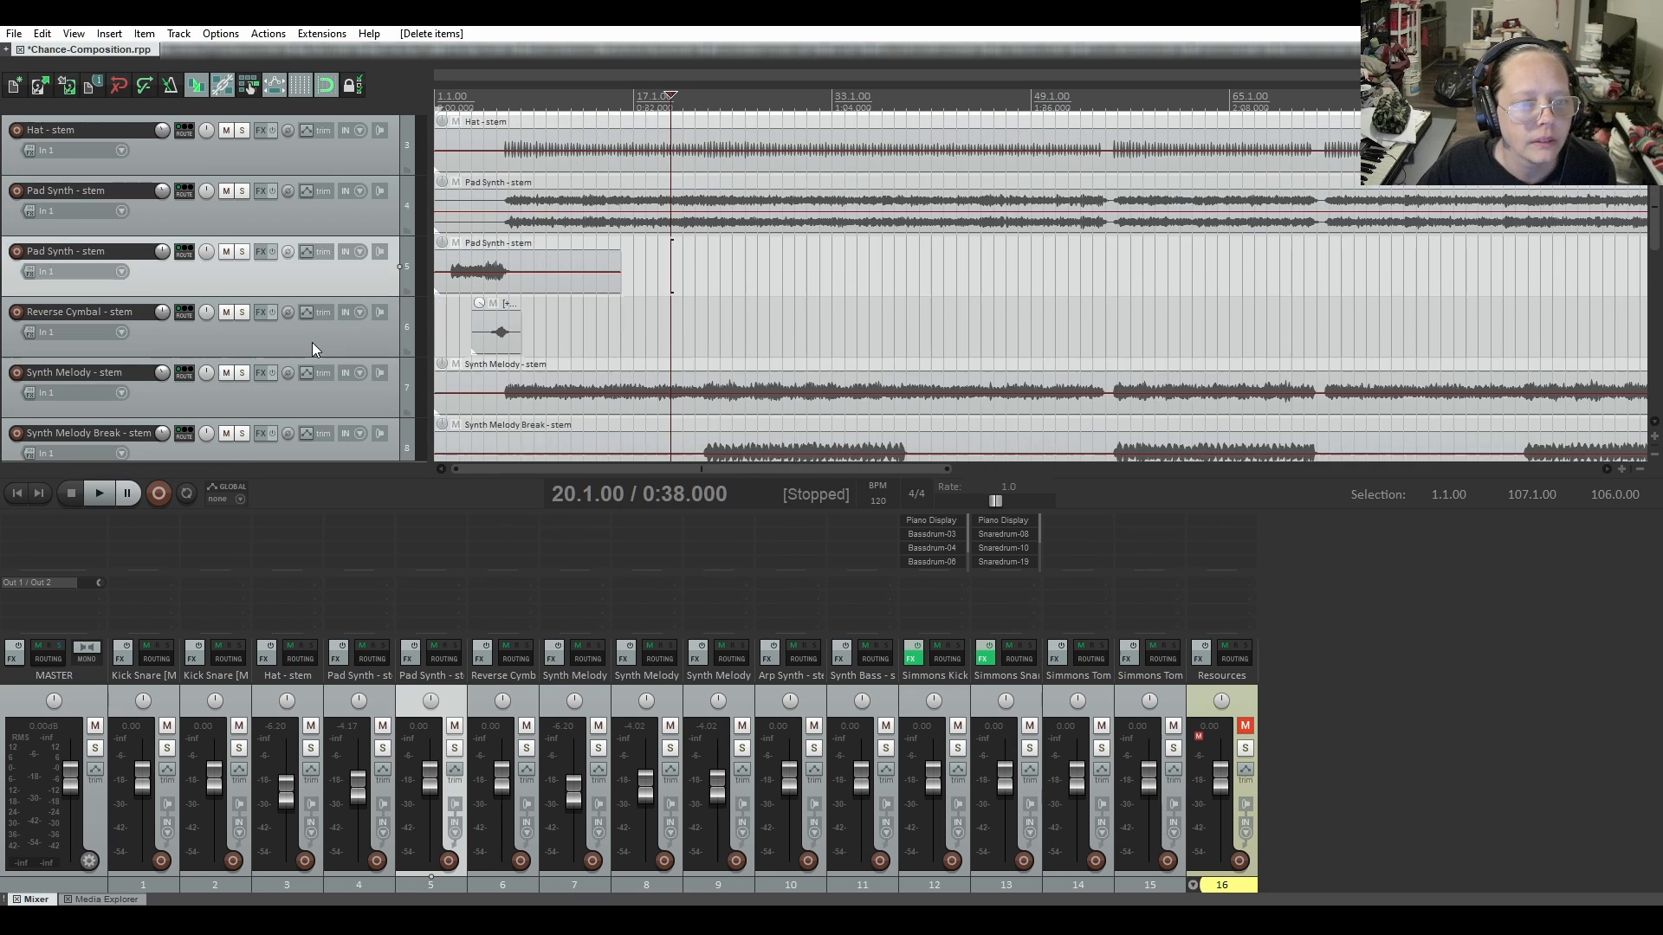
pyautogui.scroll(-1, 312, 342)
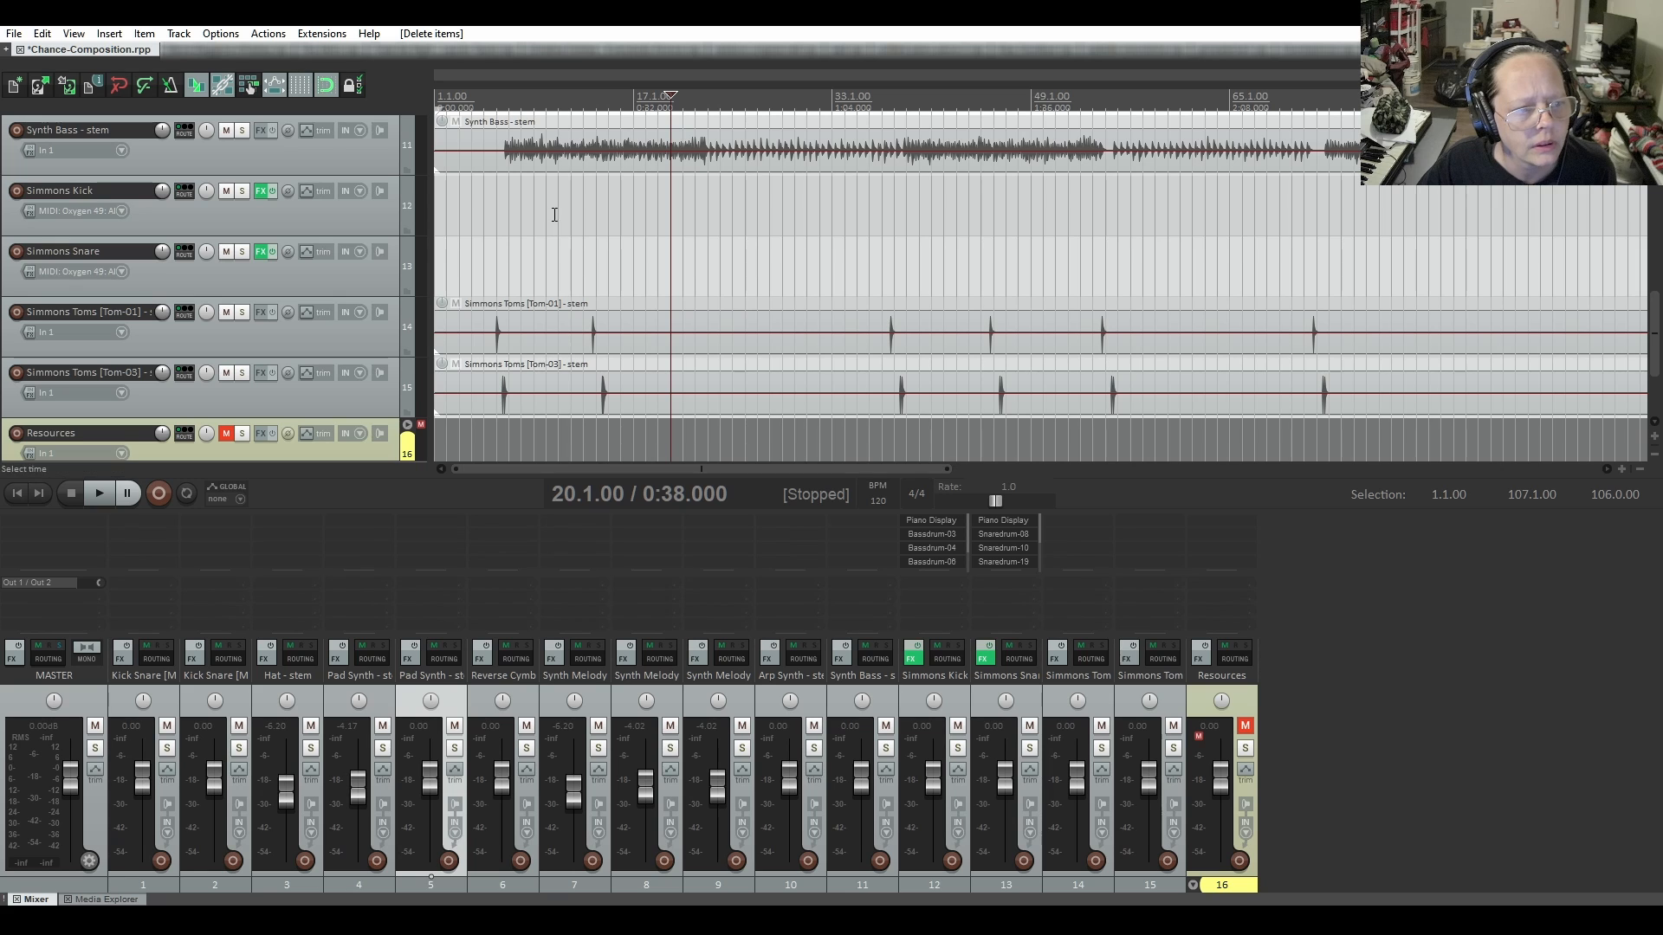
pyautogui.click(320, 210)
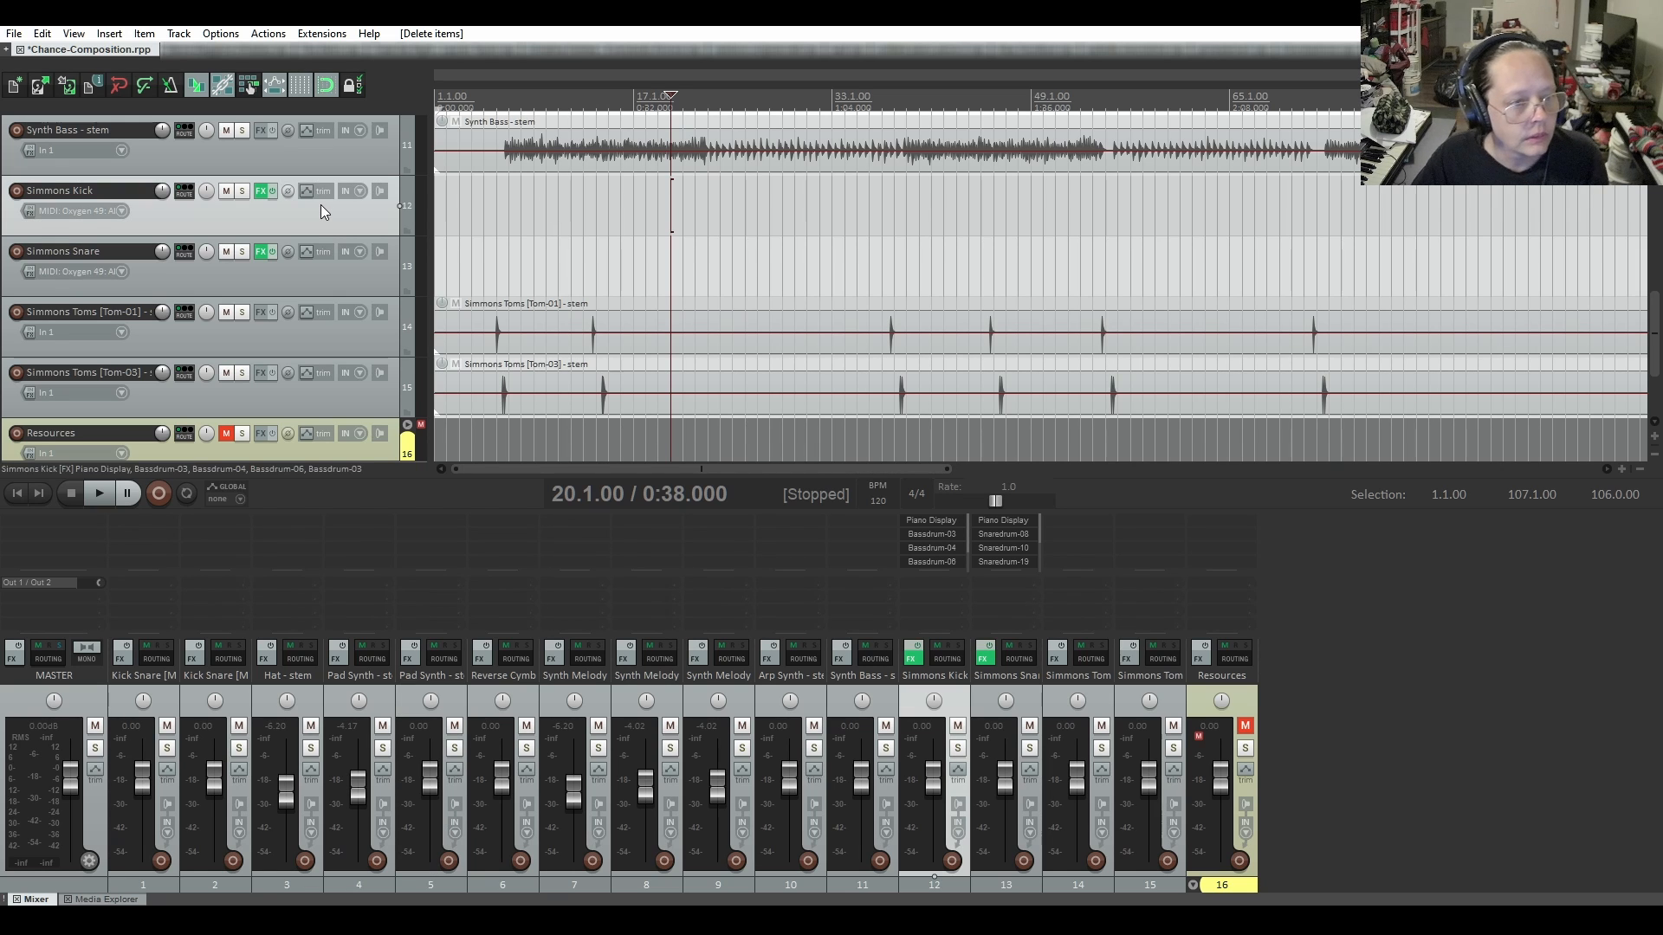
pyautogui.keyDown('ctrl'); pyautogui.click(341, 272); pyautogui.keyUp('ctrl')
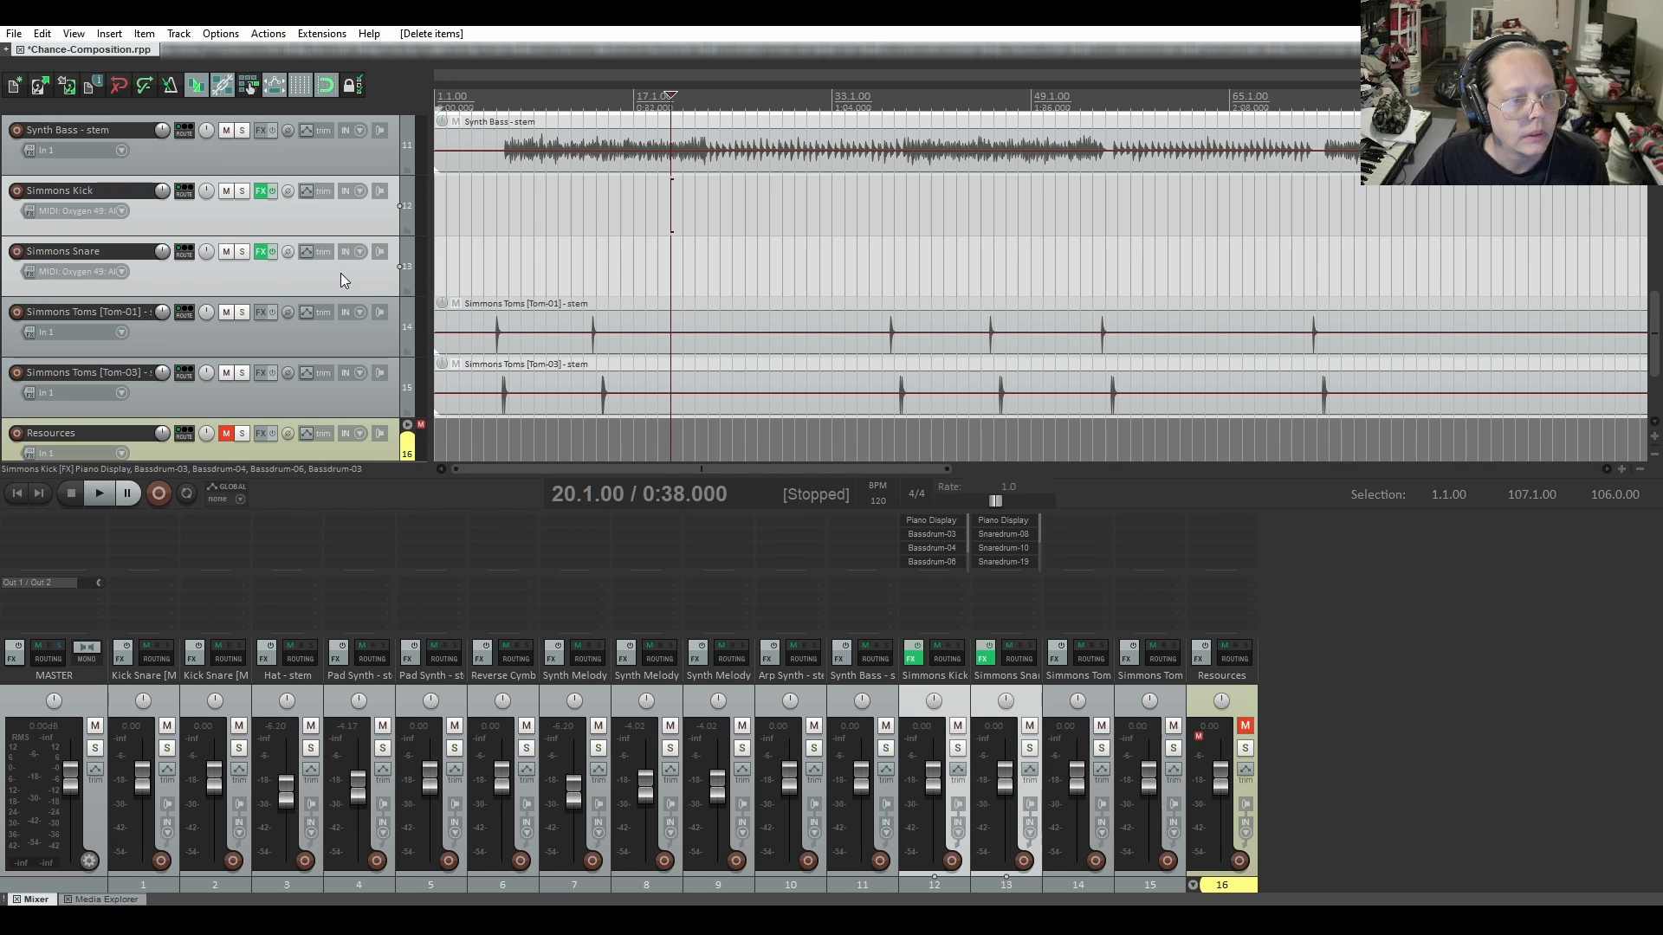
pyautogui.scroll(5, 206, 205)
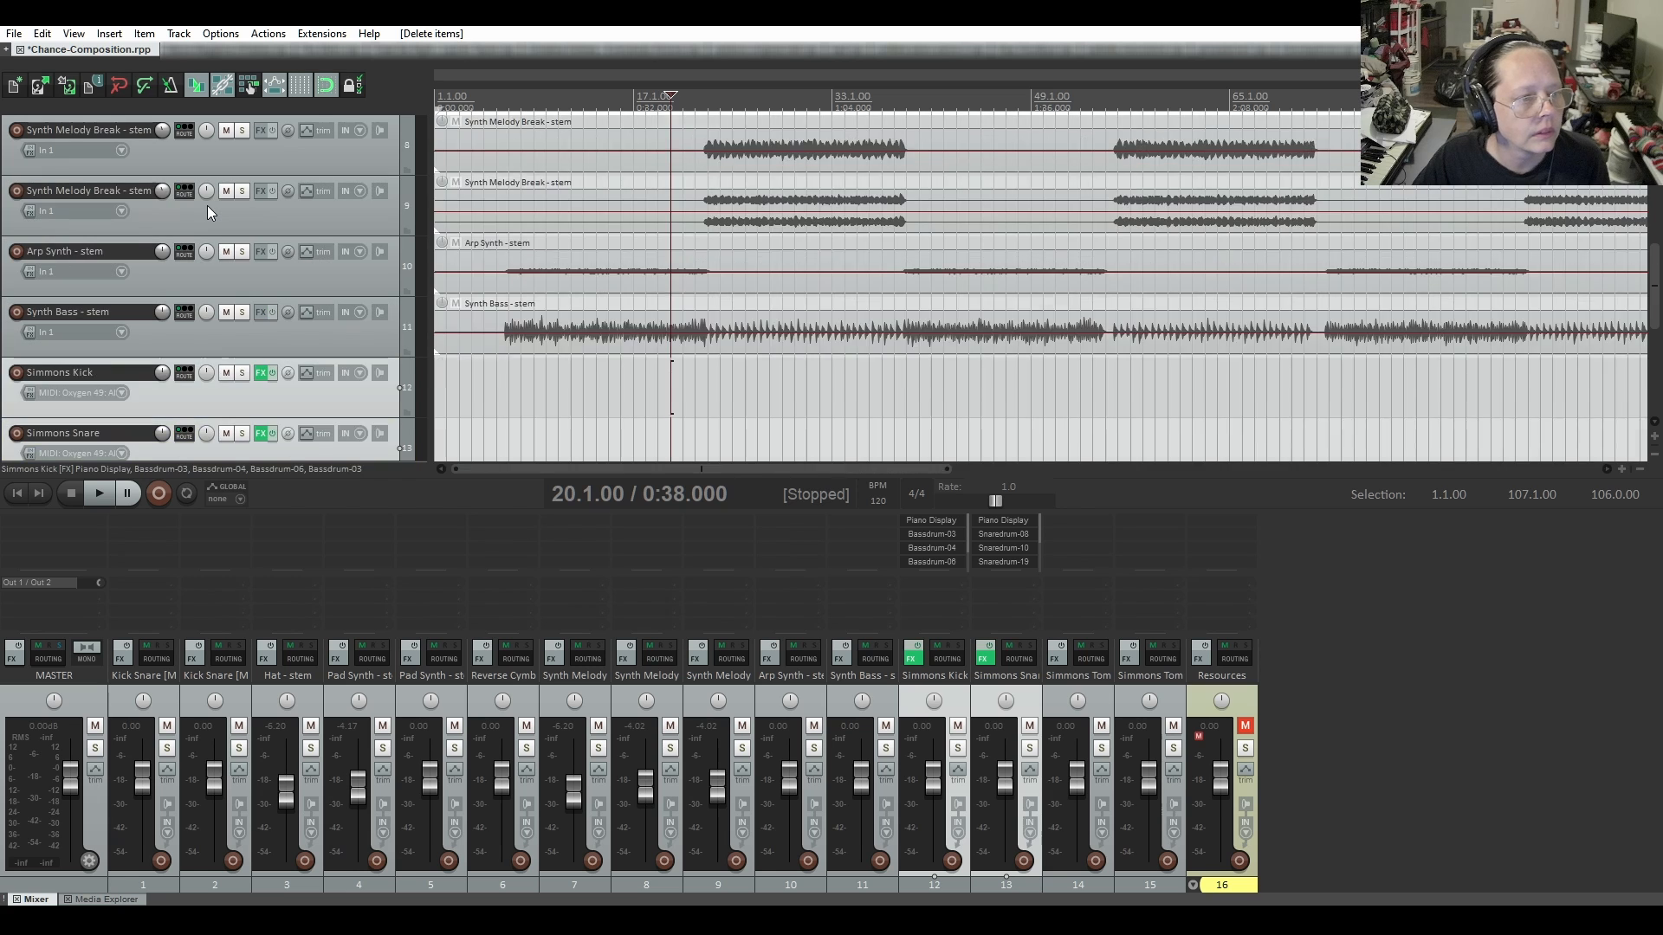
pyautogui.scroll(5, 207, 206)
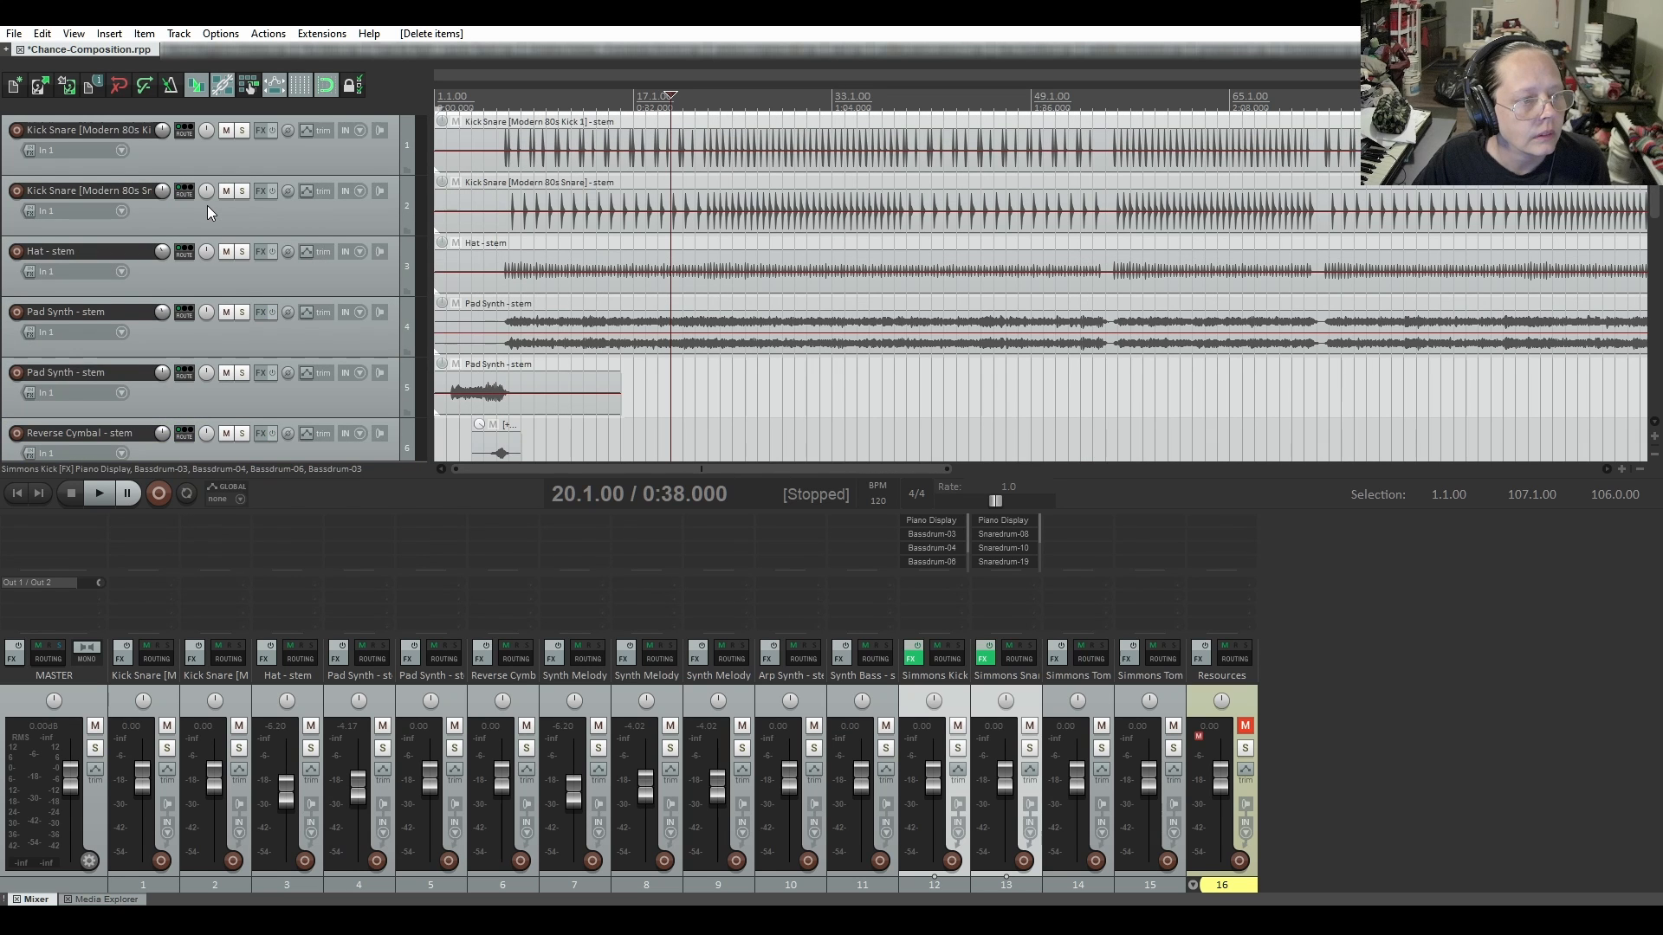
pyautogui.scroll(-10, 207, 207)
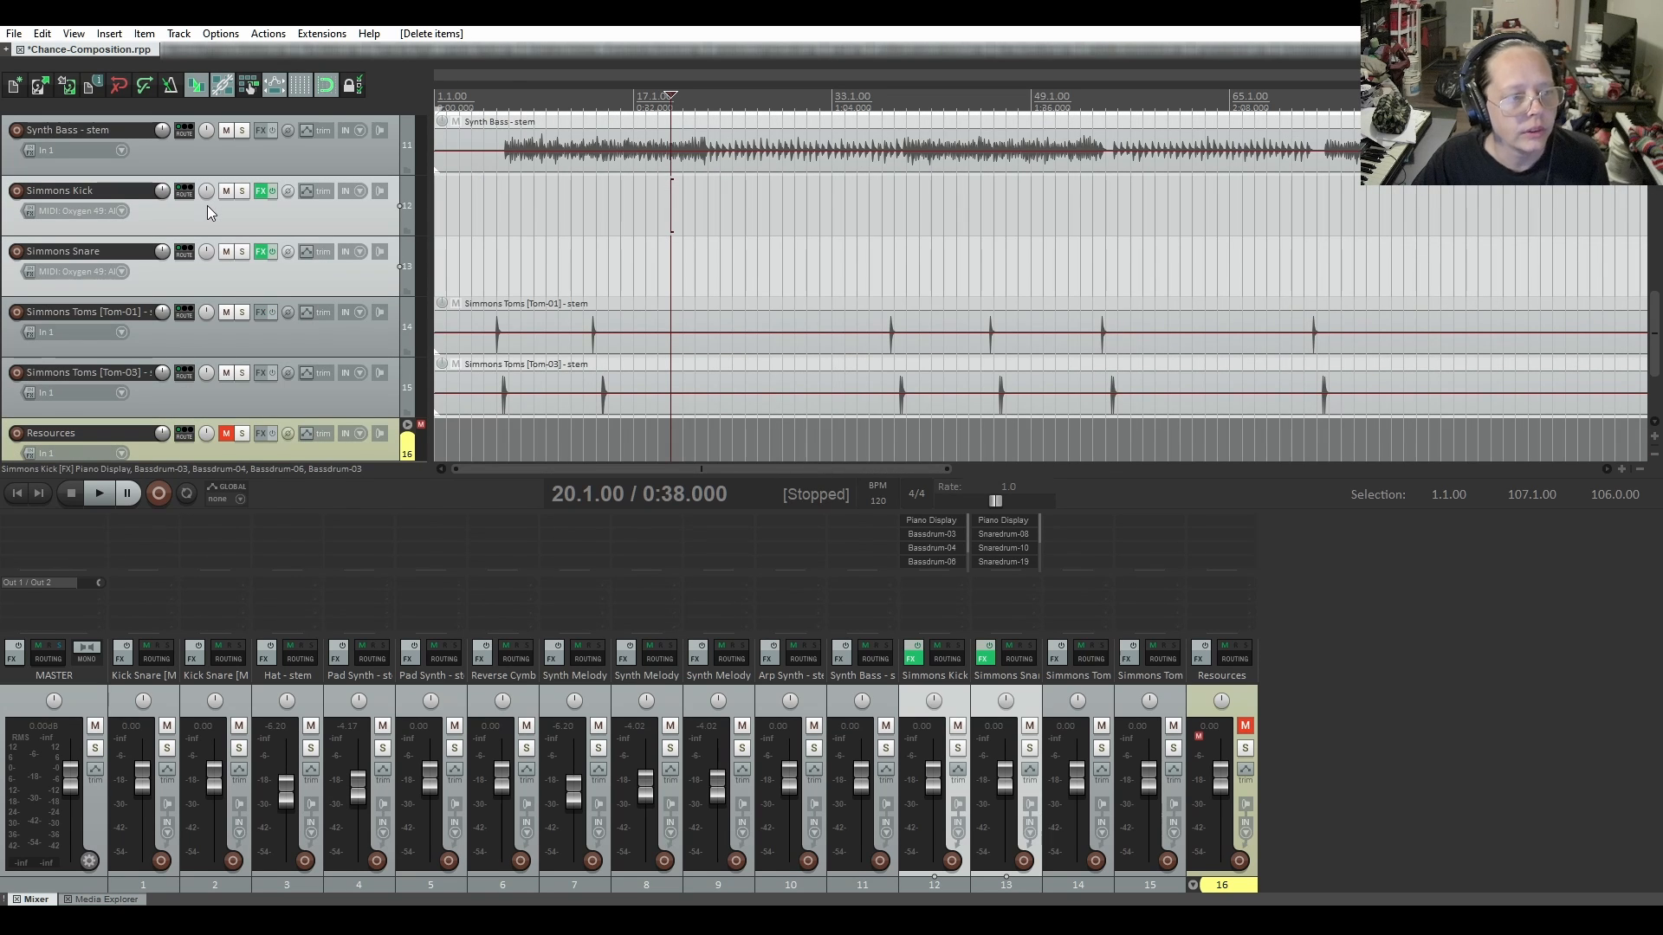
pyautogui.press('Delete')
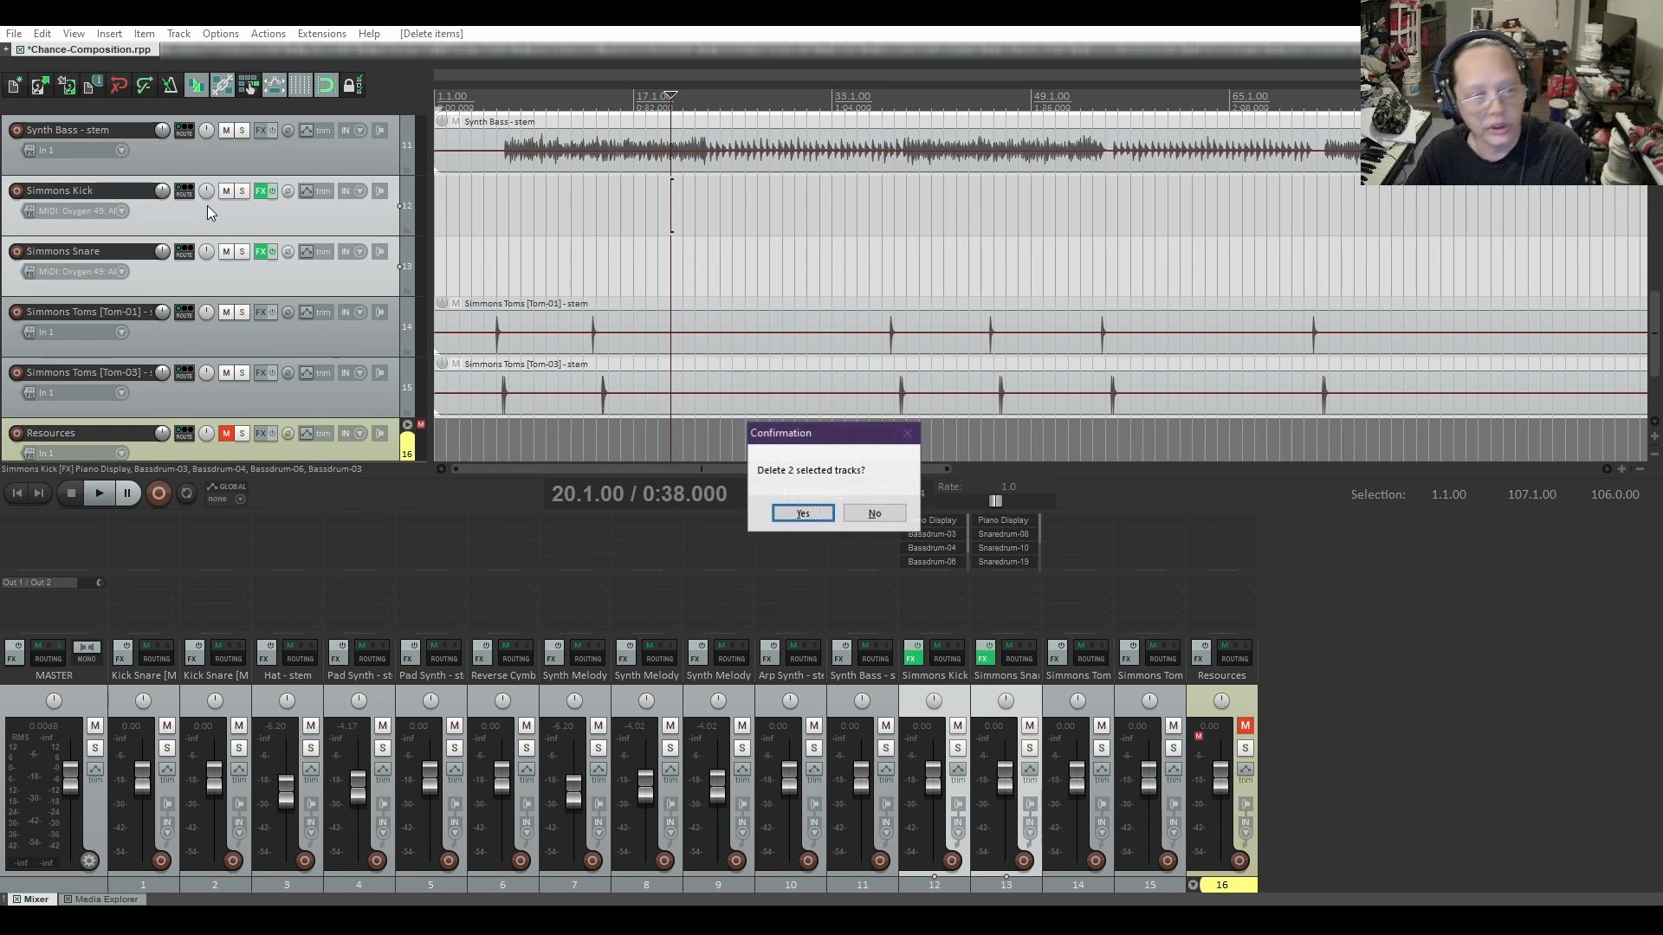
pyautogui.click(796, 512)
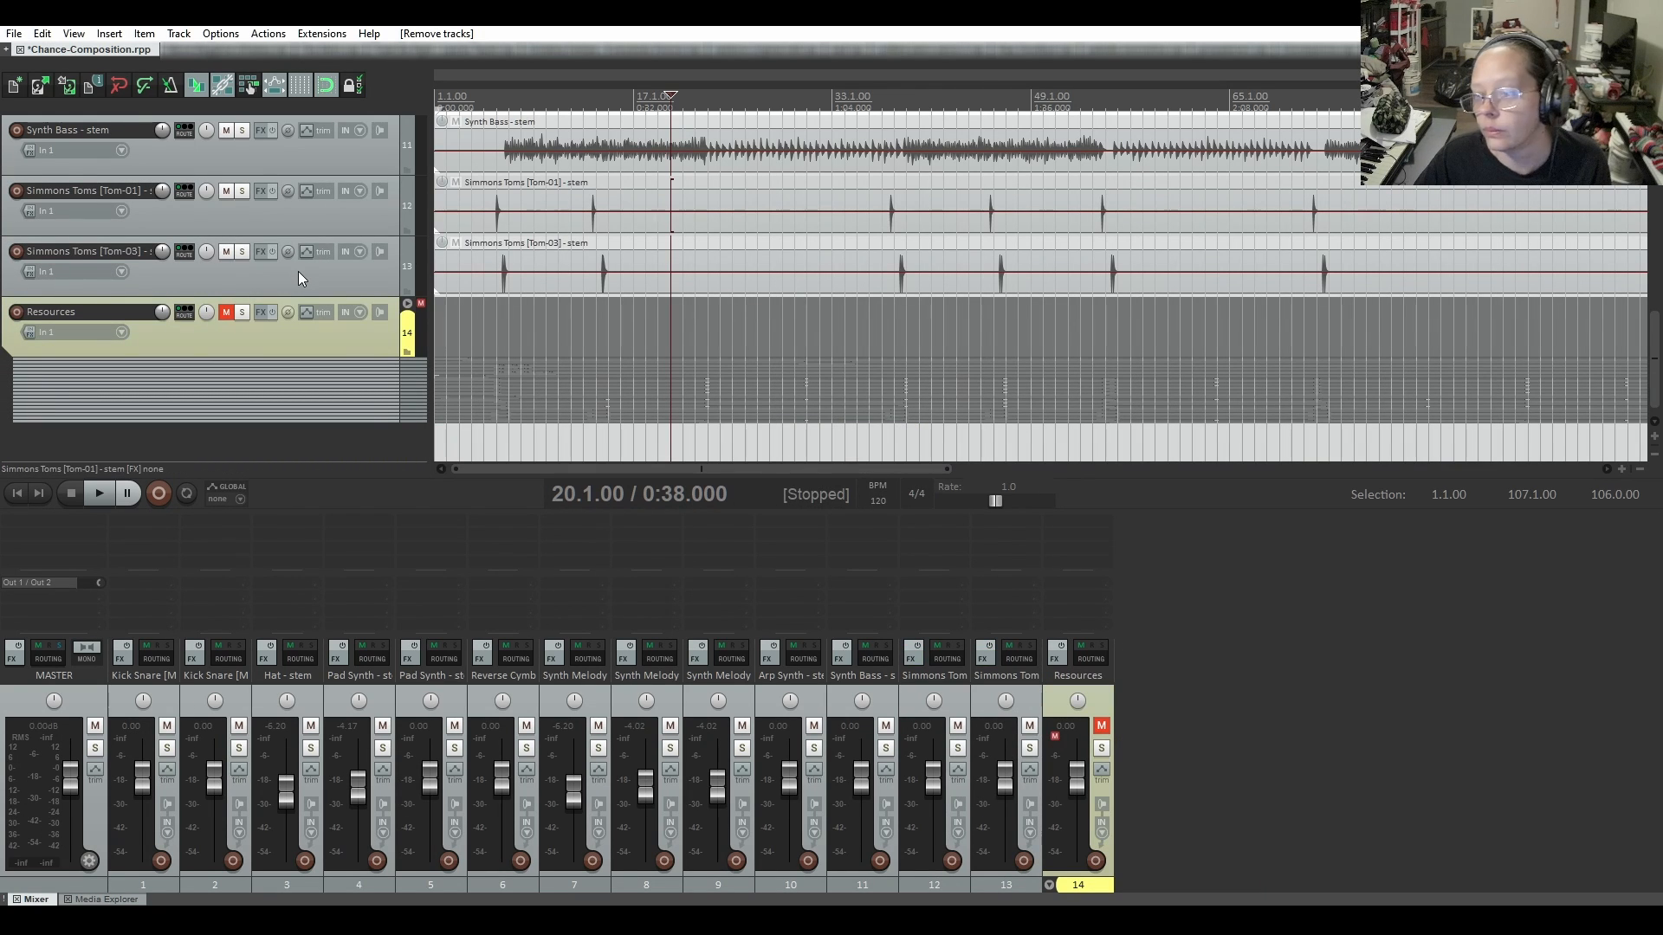
pyautogui.scroll(8, 298, 272)
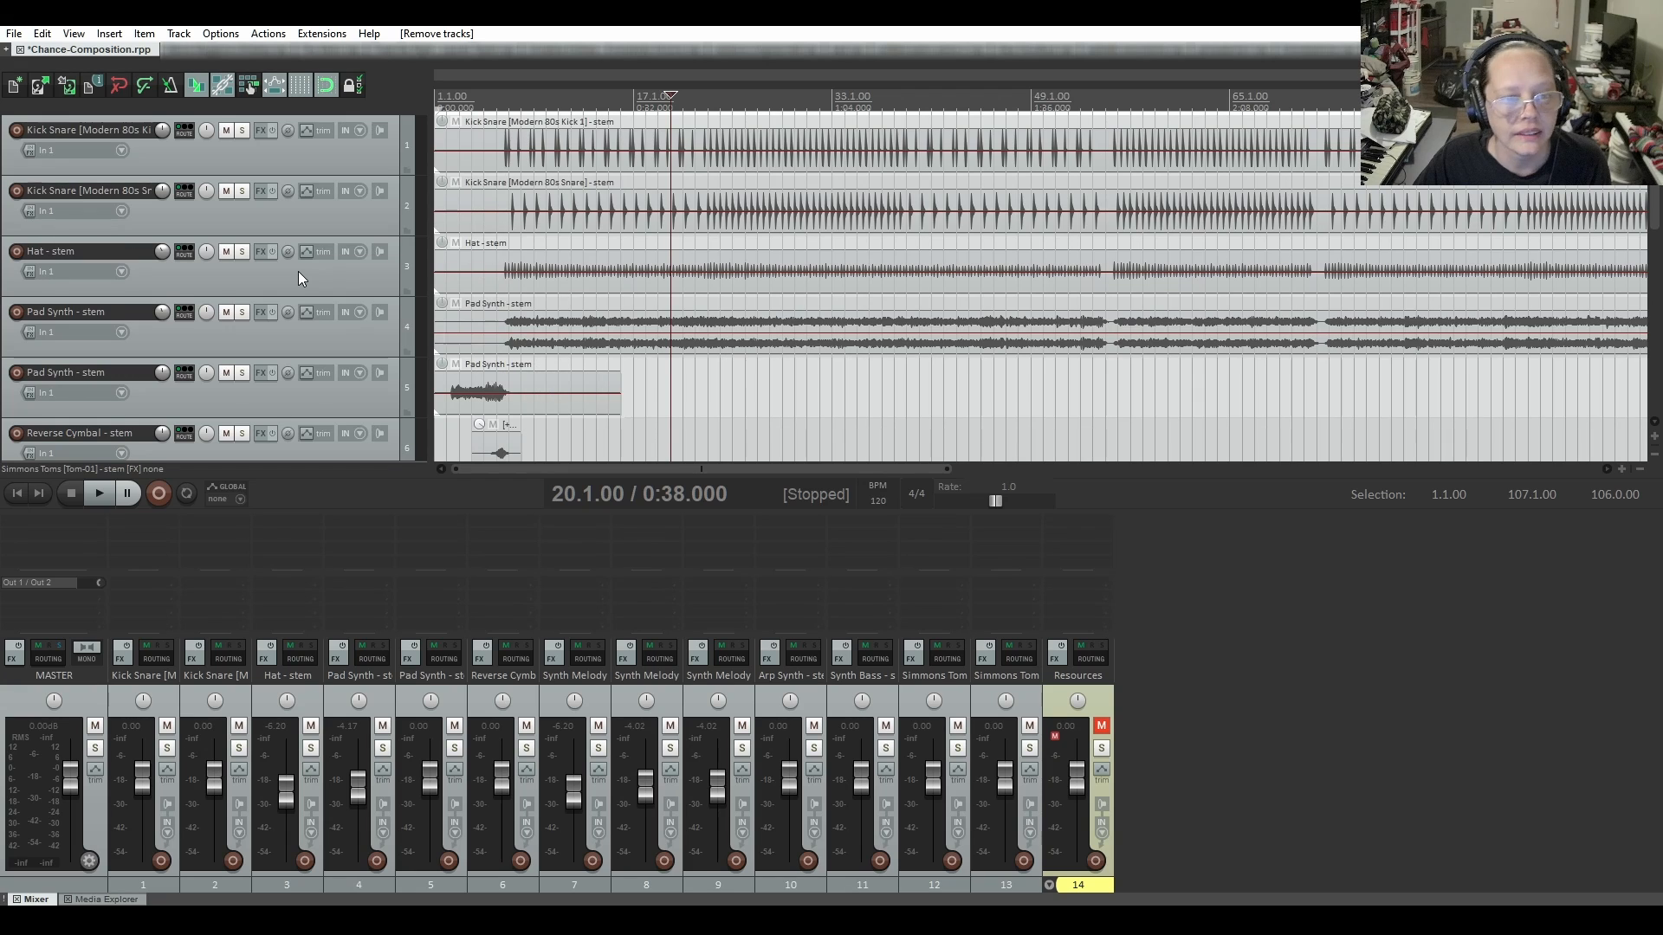